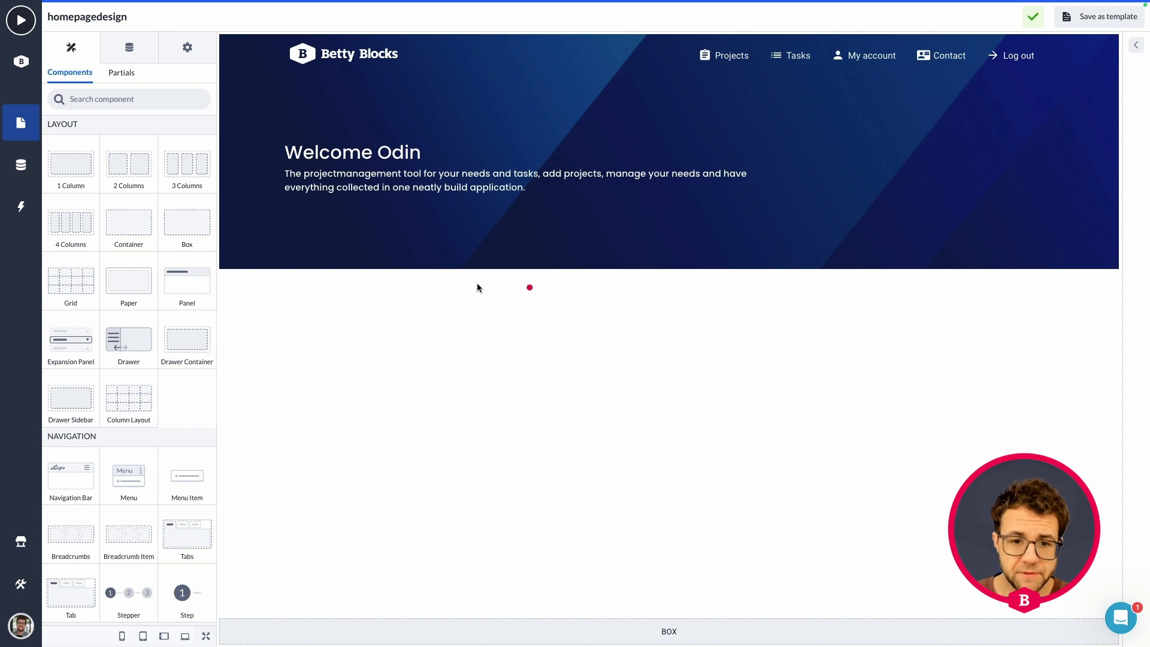
drag(358, 247, 556, 345)
mouse_move(580, 246)
mouse_down()
mouse_move(706, 341)
mouse_move(742, 352)
mouse_up()
mouse_move(774, 241)
mouse_down()
mouse_move(900, 304)
mouse_move(965, 353)
mouse_up()
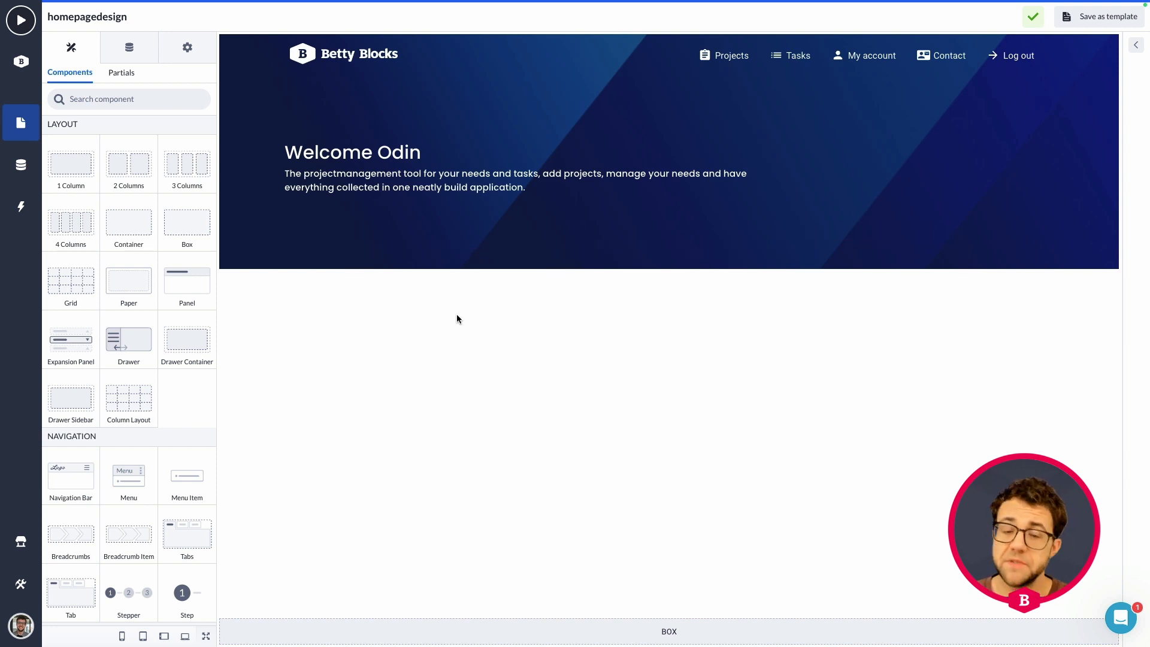
- Show the component tree and select the outer box that encloses the Hero Header
click(360, 330)
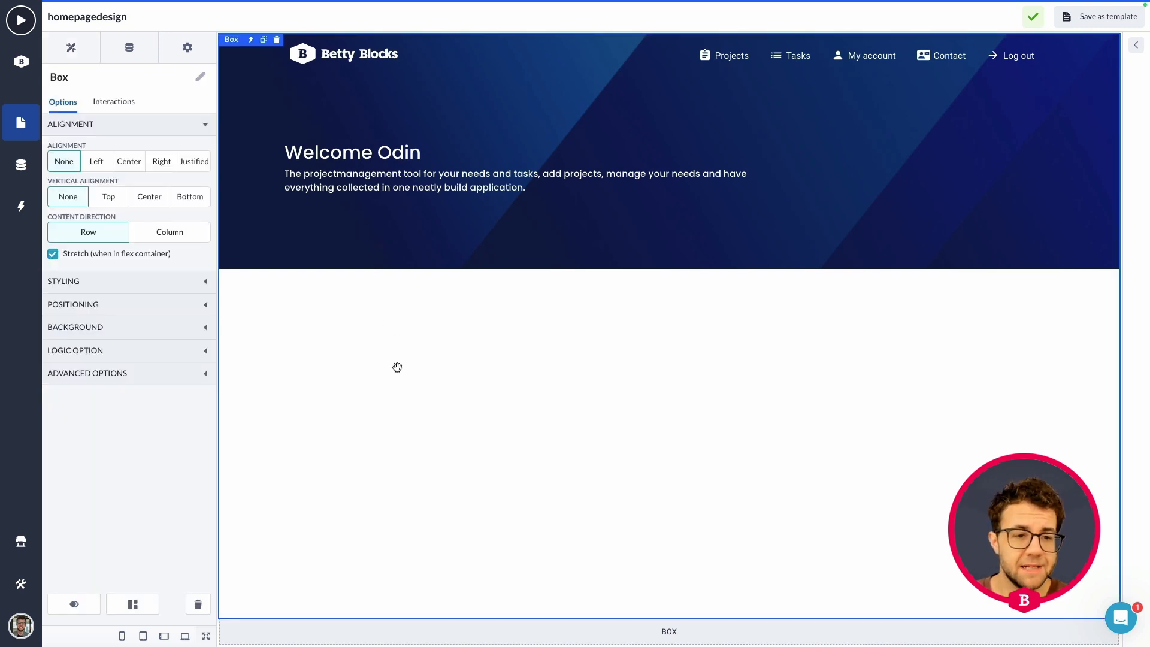
click(99, 328)
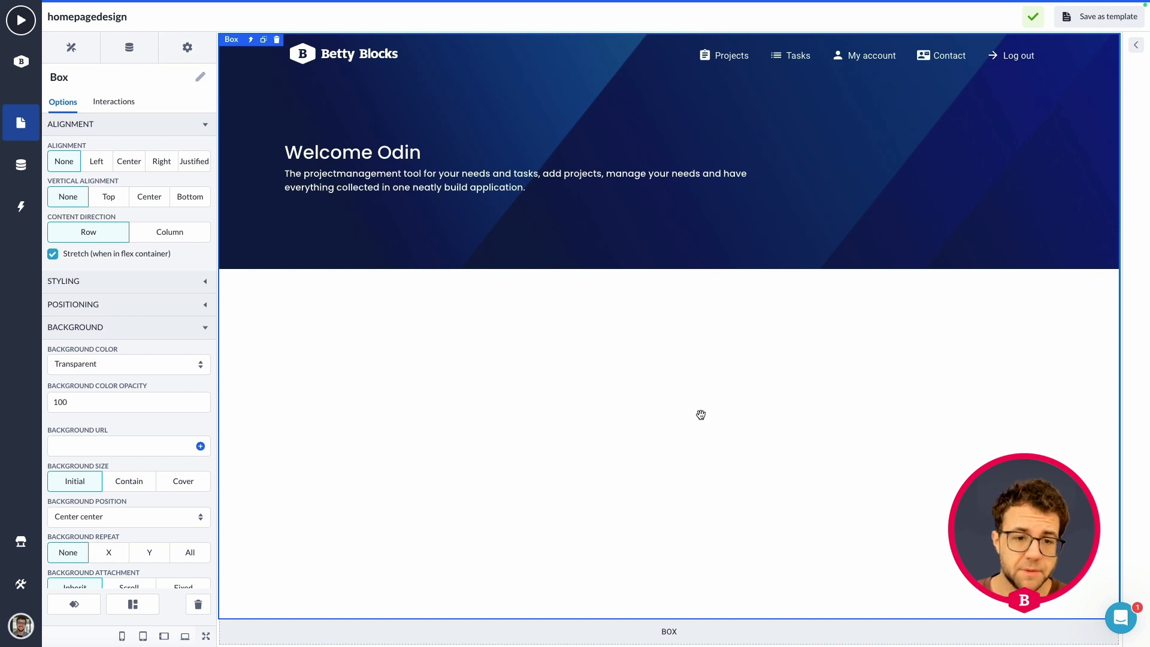
click(1135, 45)
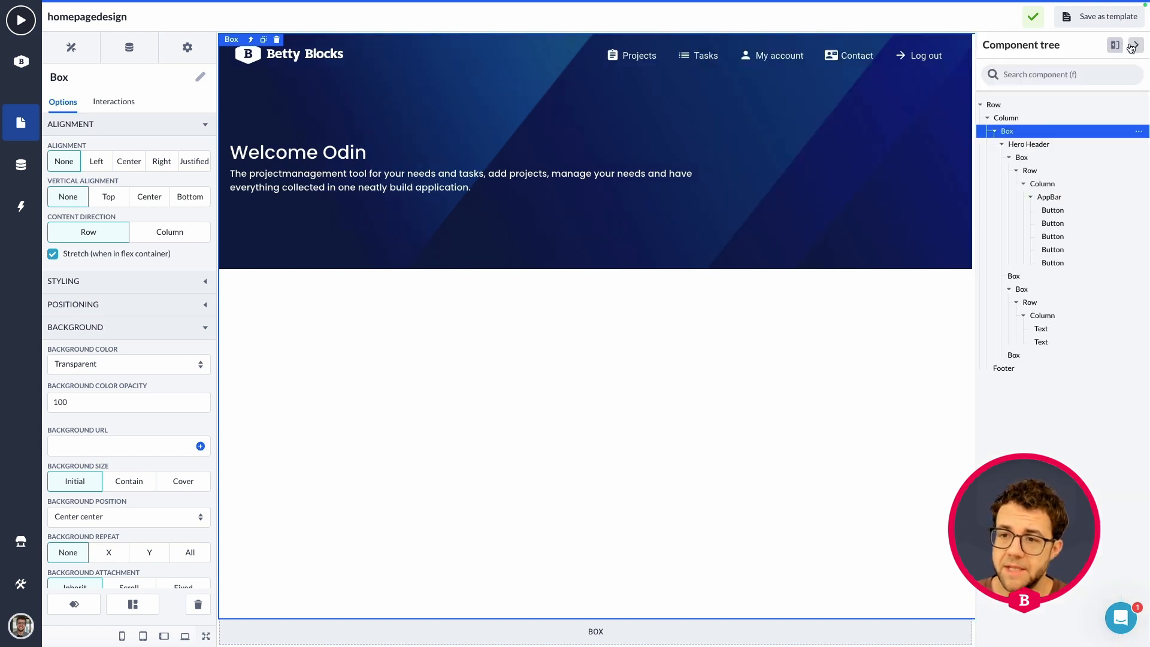
click(1028, 145)
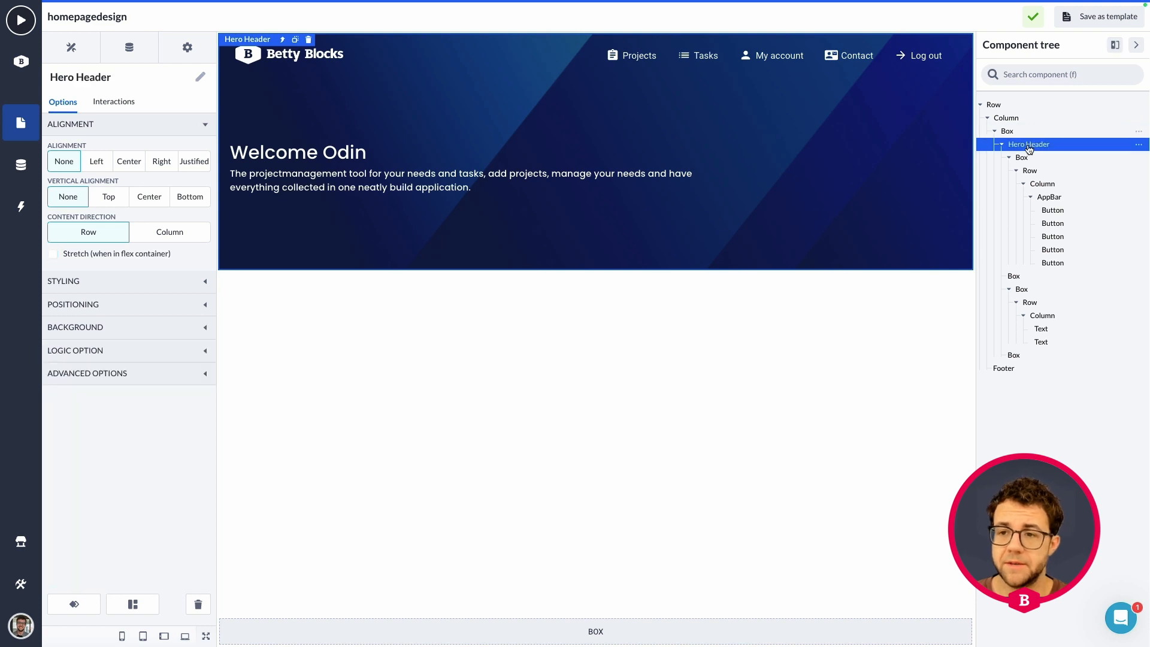
click(282, 40)
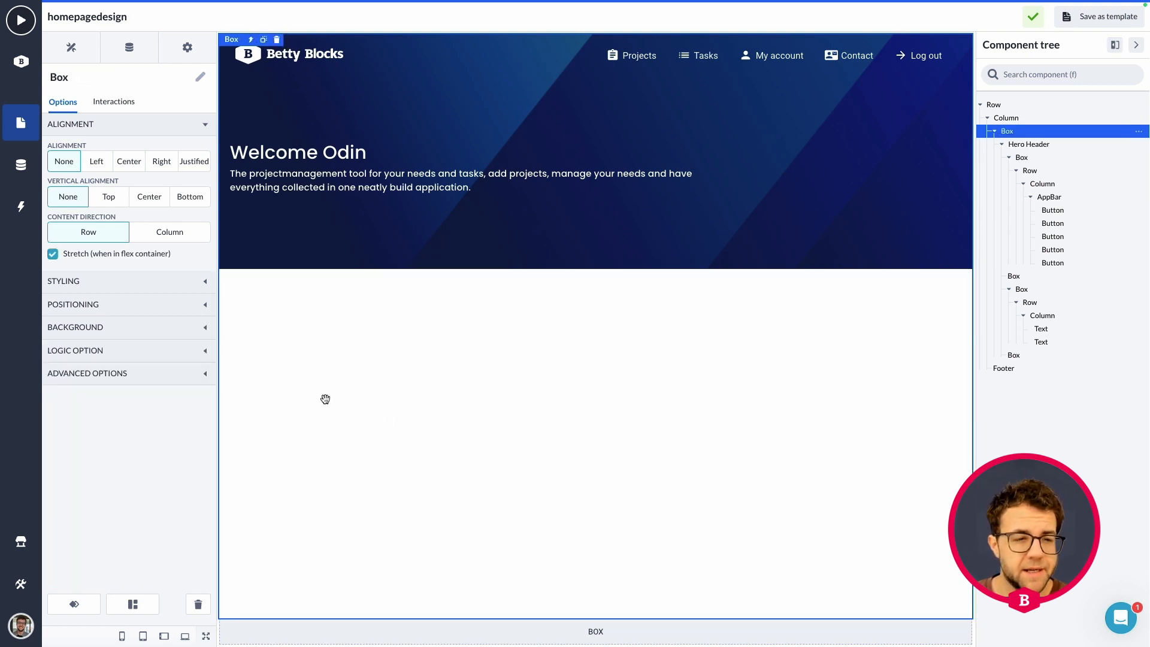
- Set the outer box's background color to Light with a background color opacity of 50
click(96, 327)
click(117, 364)
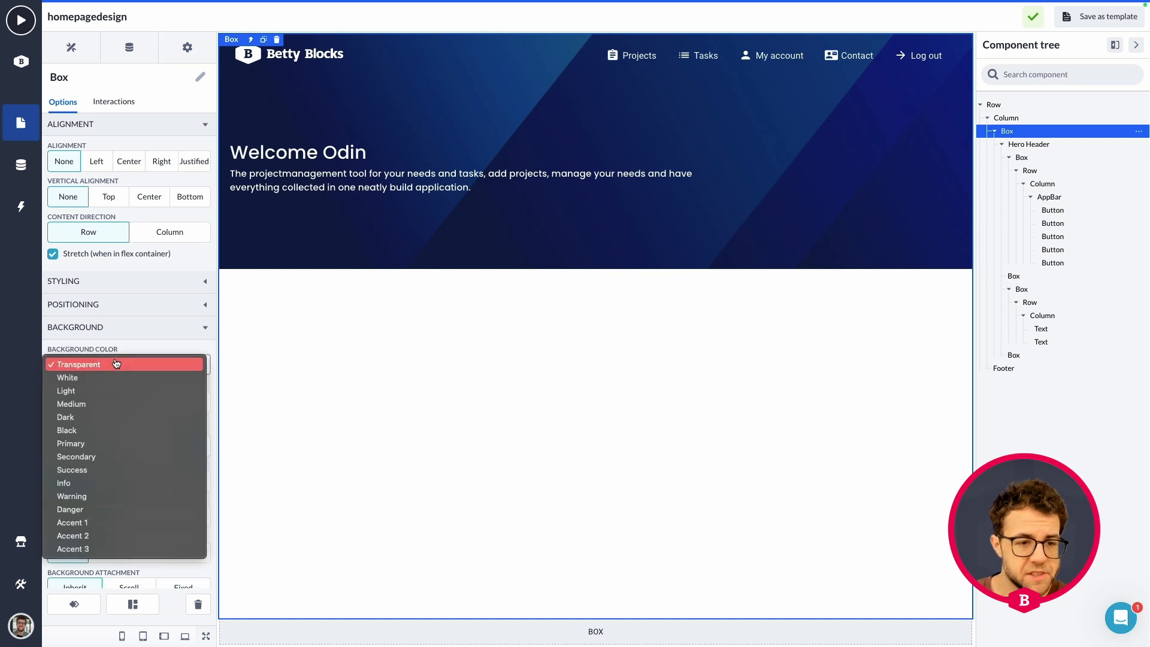
click(88, 378)
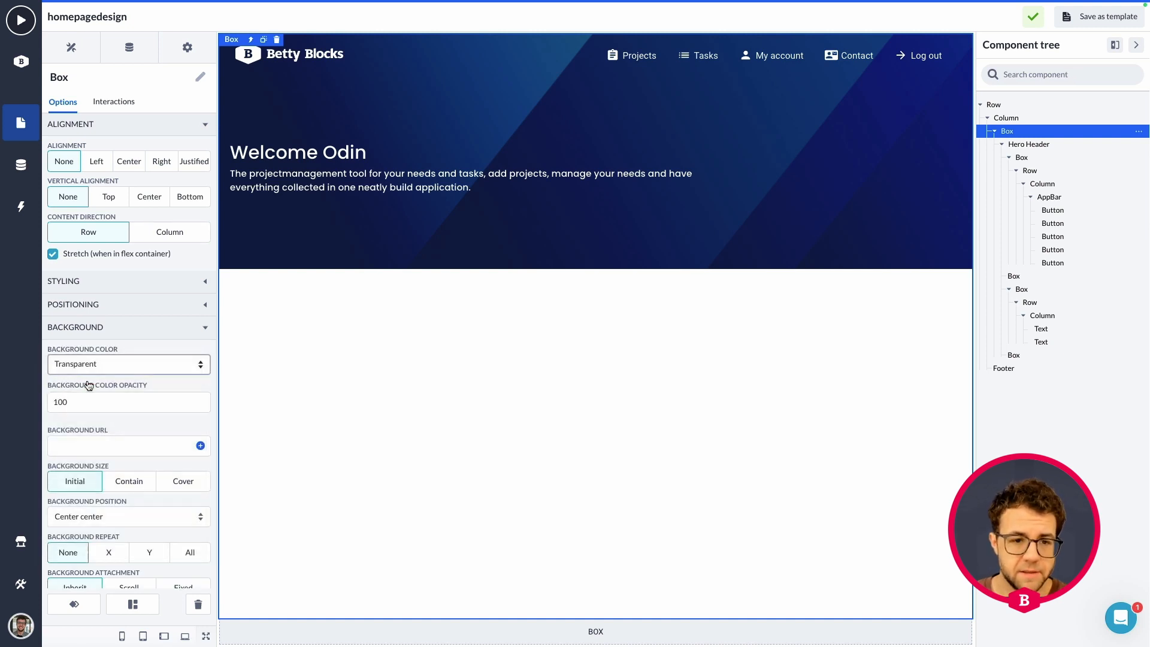
click(90, 371)
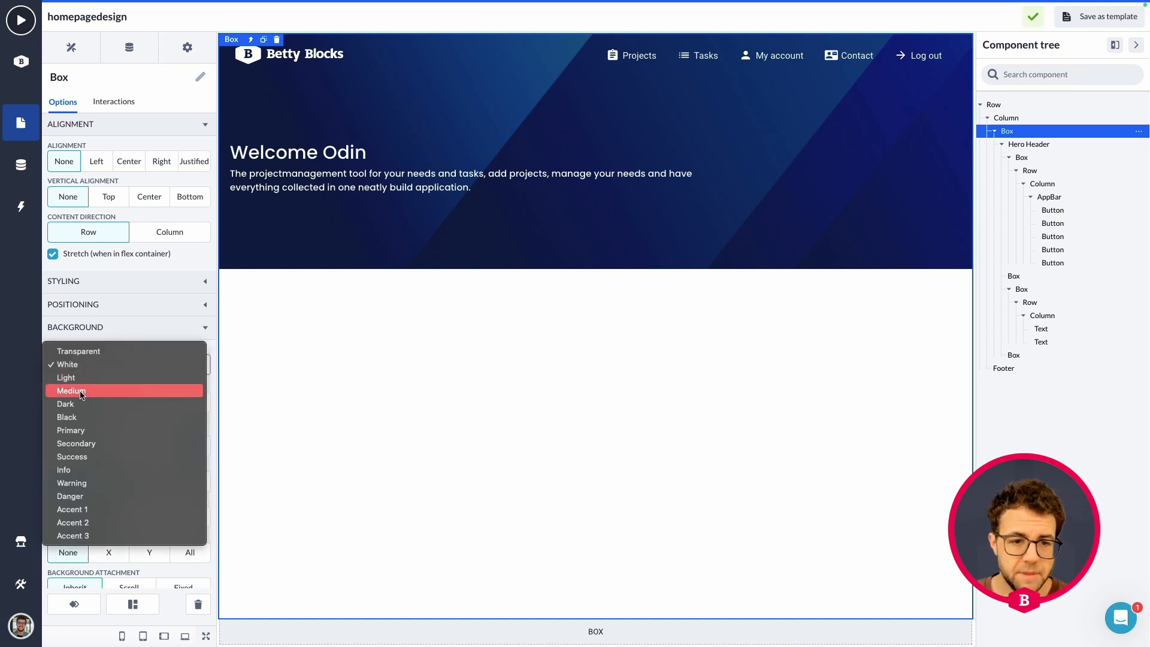
click(80, 389)
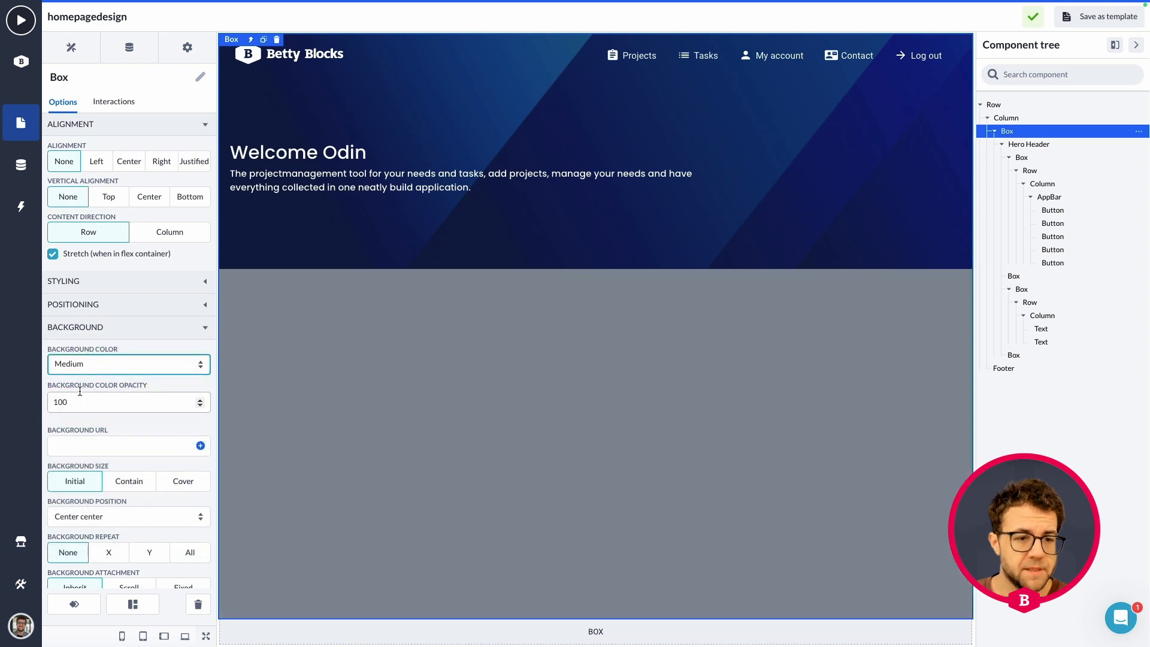
click(88, 365)
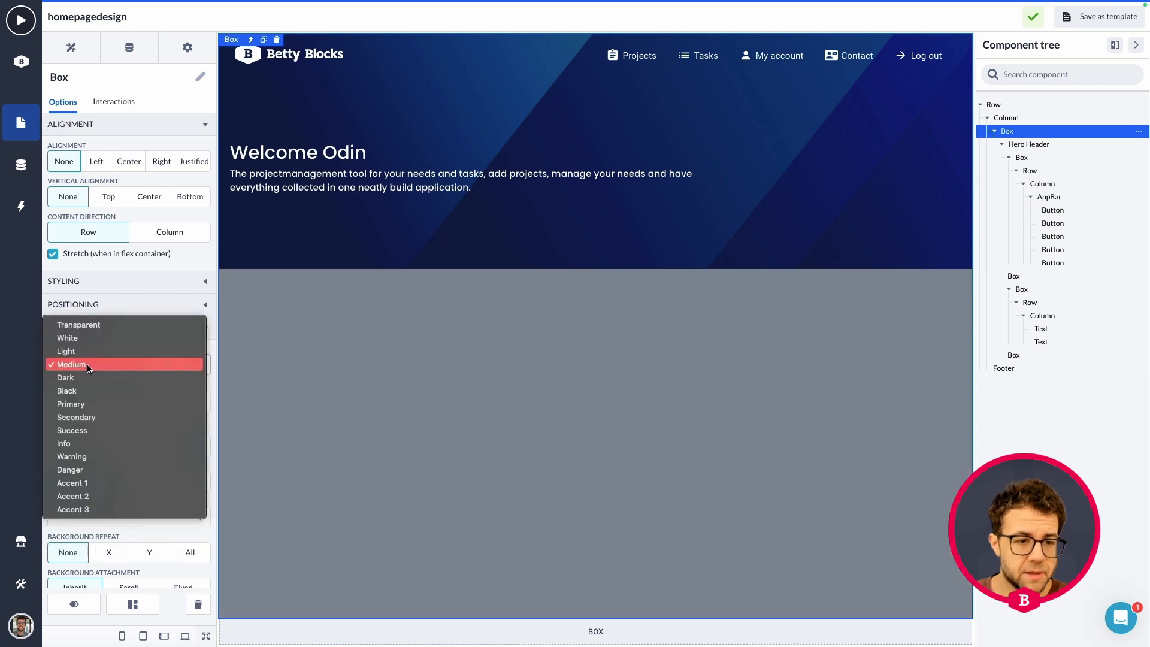
click(84, 352)
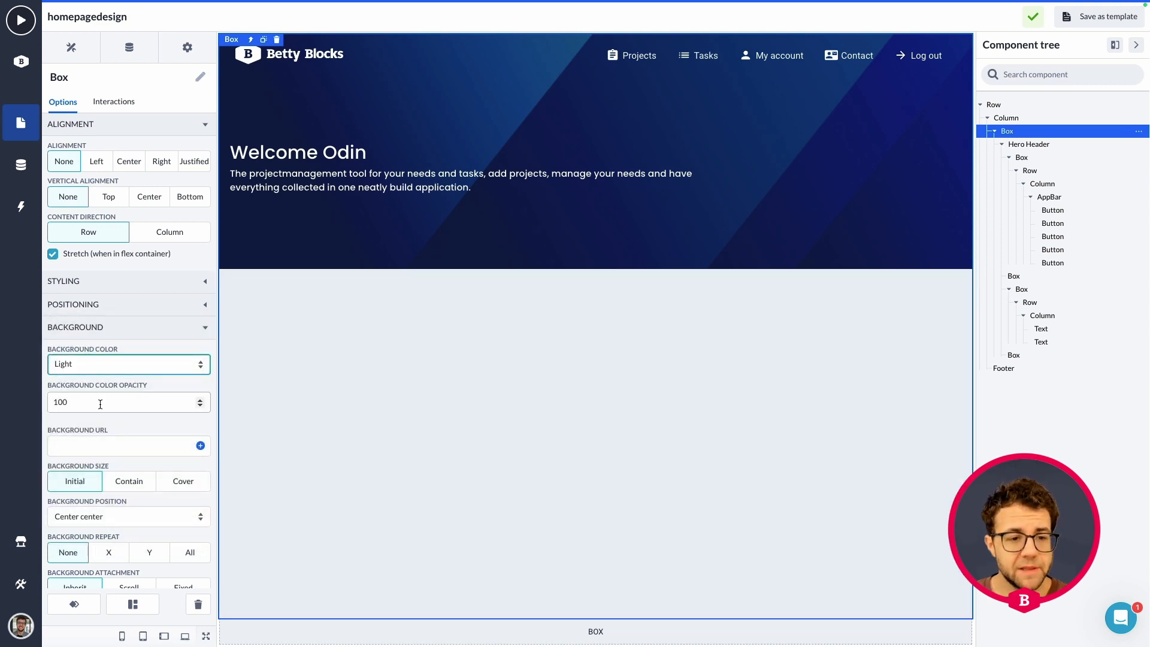
drag(98, 402, 50, 402)
text(50)
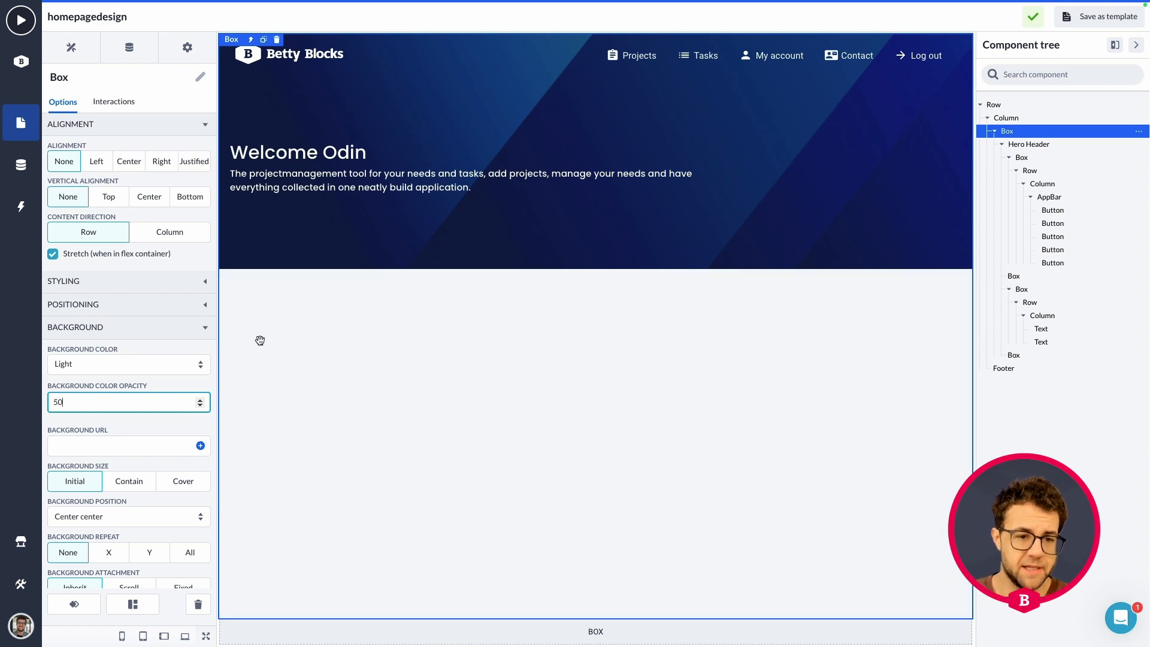
click(168, 430)
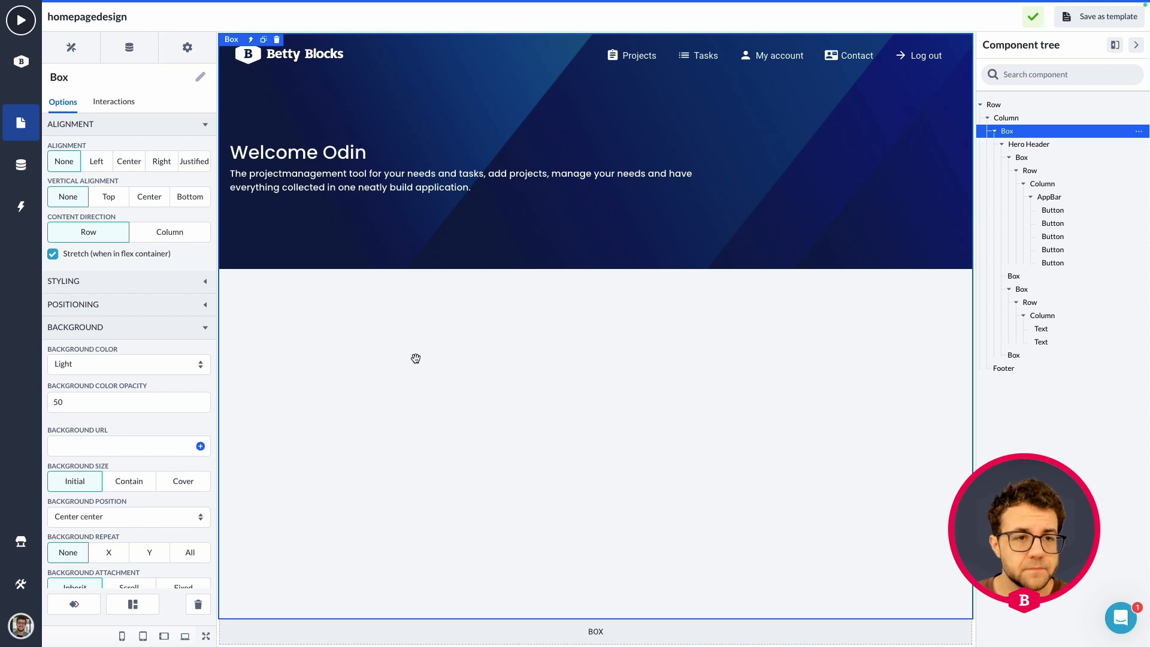
- Add a Box directly below the hero header and place a 1 Column layout inside it
click(90, 57)
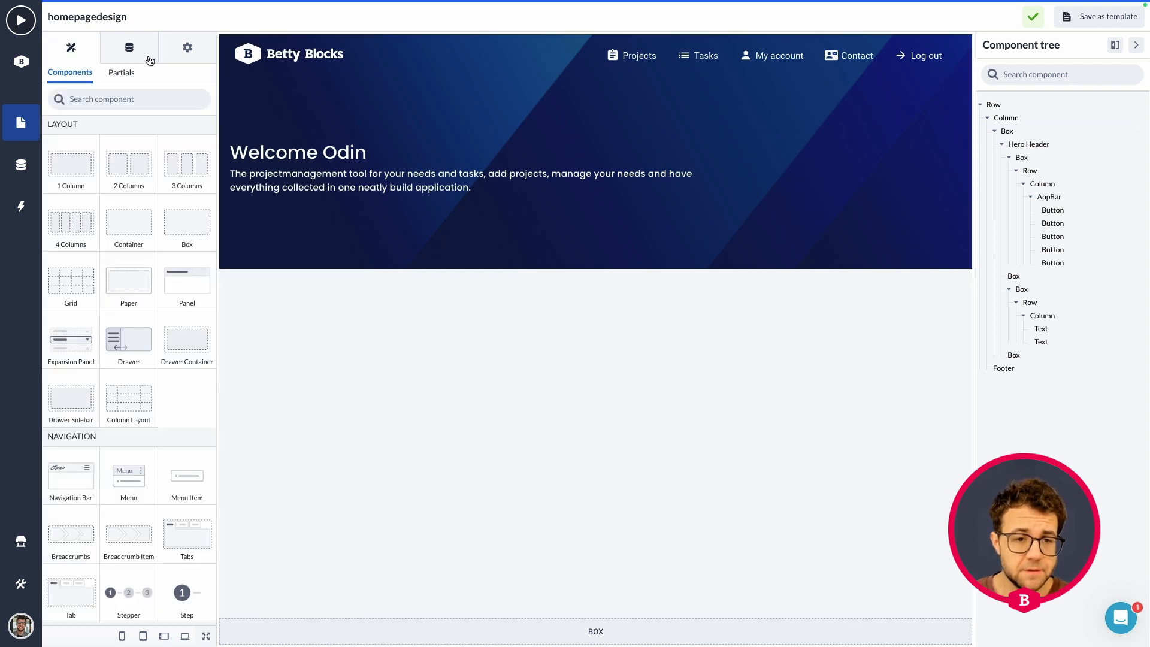
drag(182, 217, 386, 336)
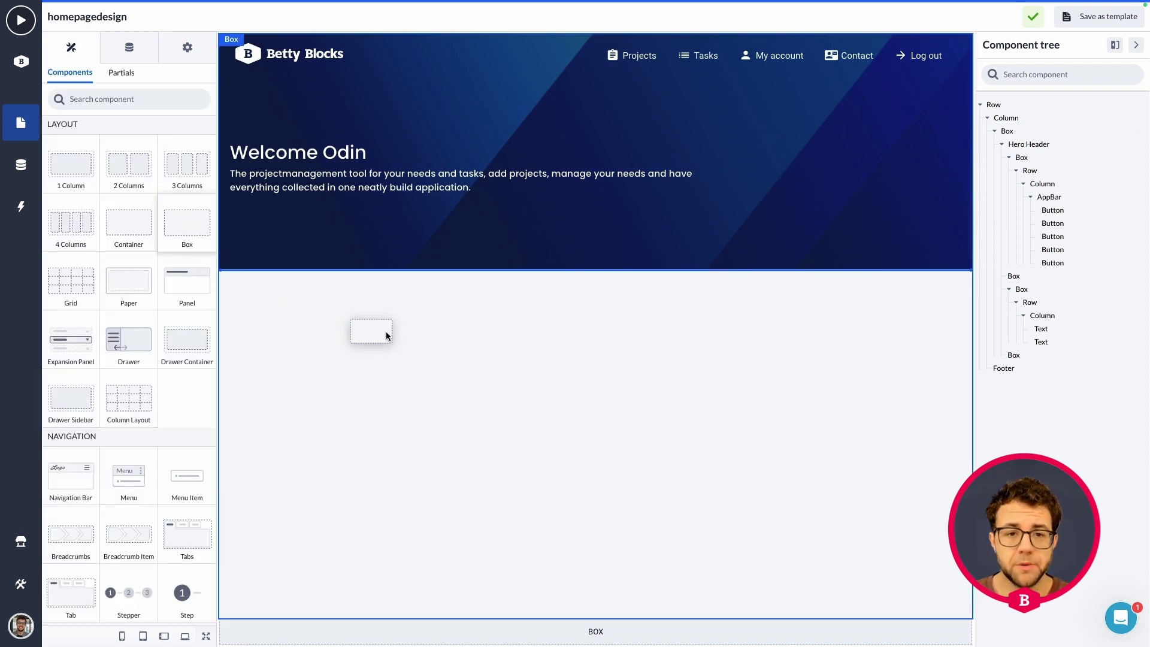
drag(494, 346, 545, 345)
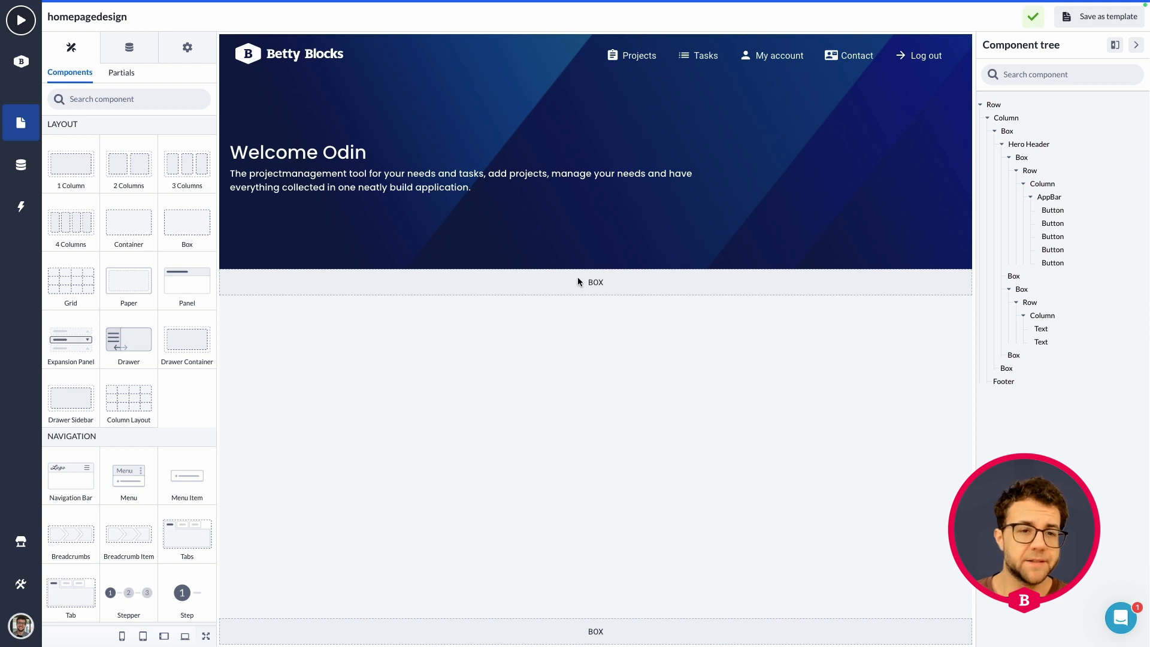
scroll(72, 176, down, 1)
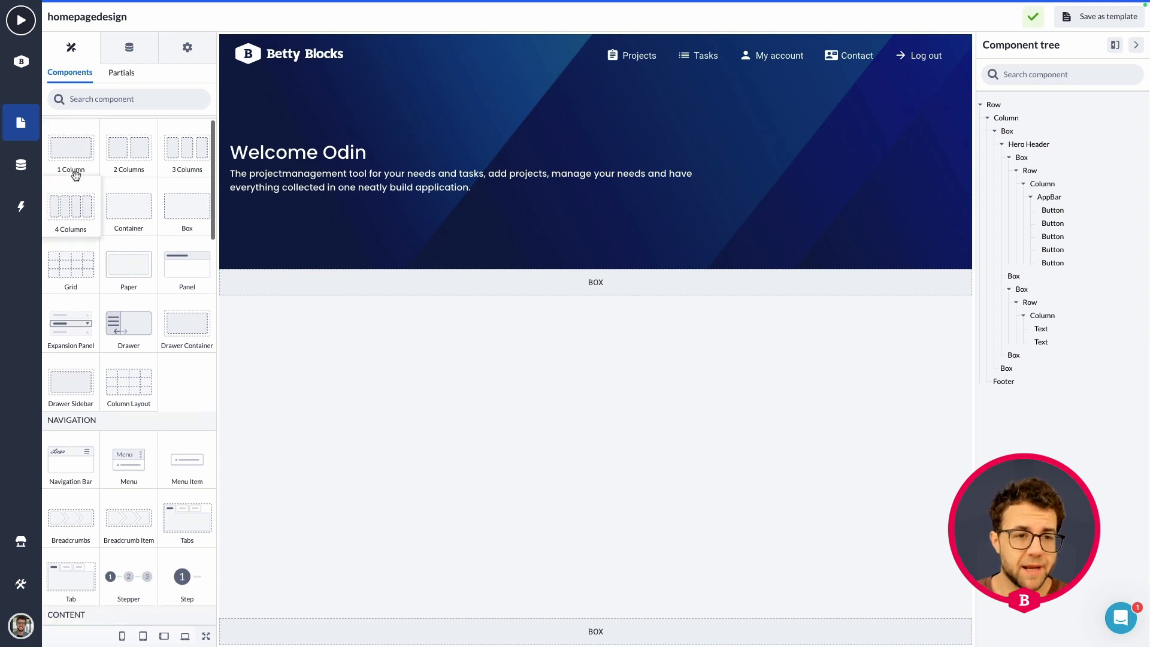
drag(71, 143, 431, 292)
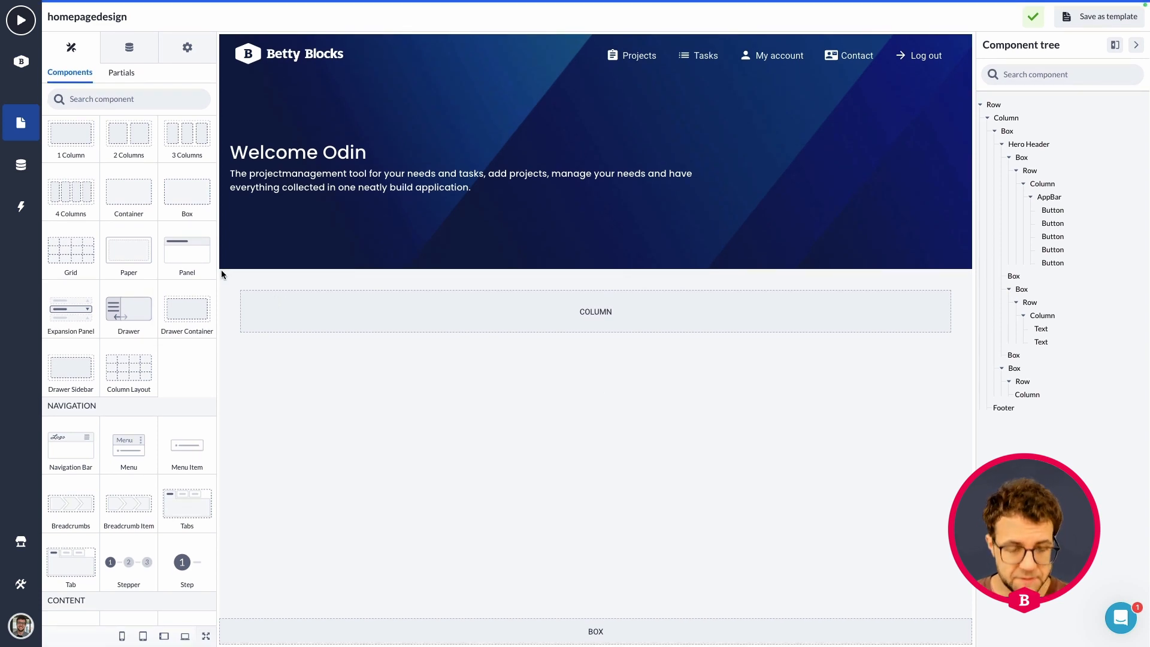
mouse_move(221, 273)
mouse_down()
mouse_move(804, 321)
mouse_move(979, 347)
mouse_up()
drag(278, 274, 407, 340)
drag(469, 273, 659, 351)
drag(772, 292, 830, 340)
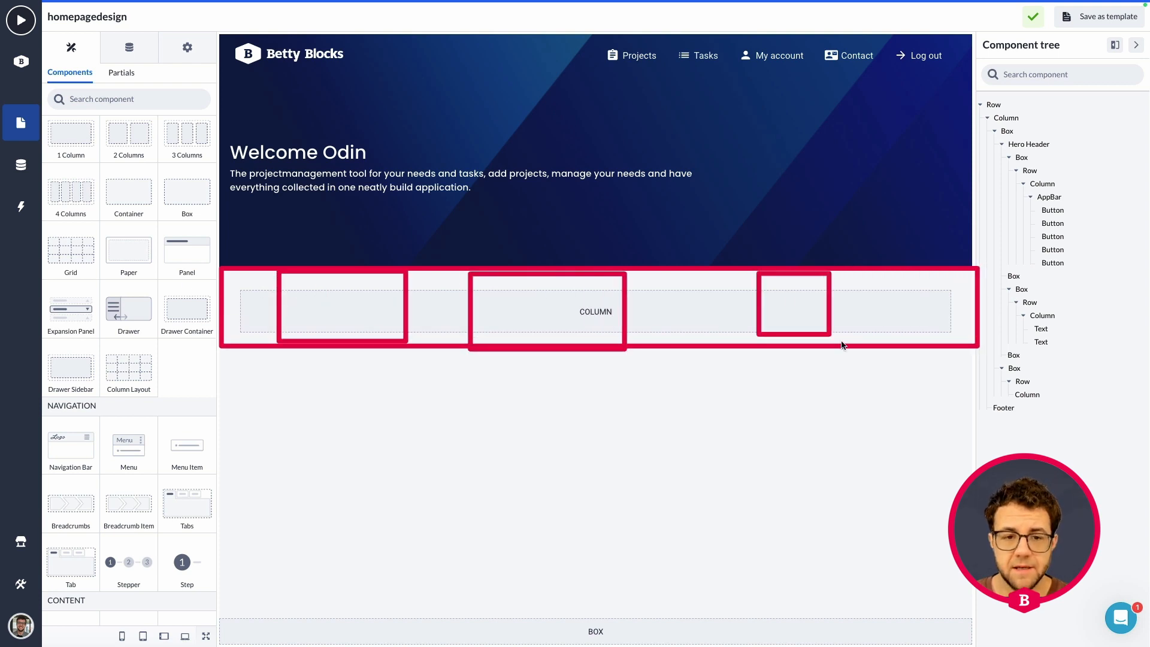
- Duplicate the welcome heading in the hero header and move one copy into the new column below
click(507, 312)
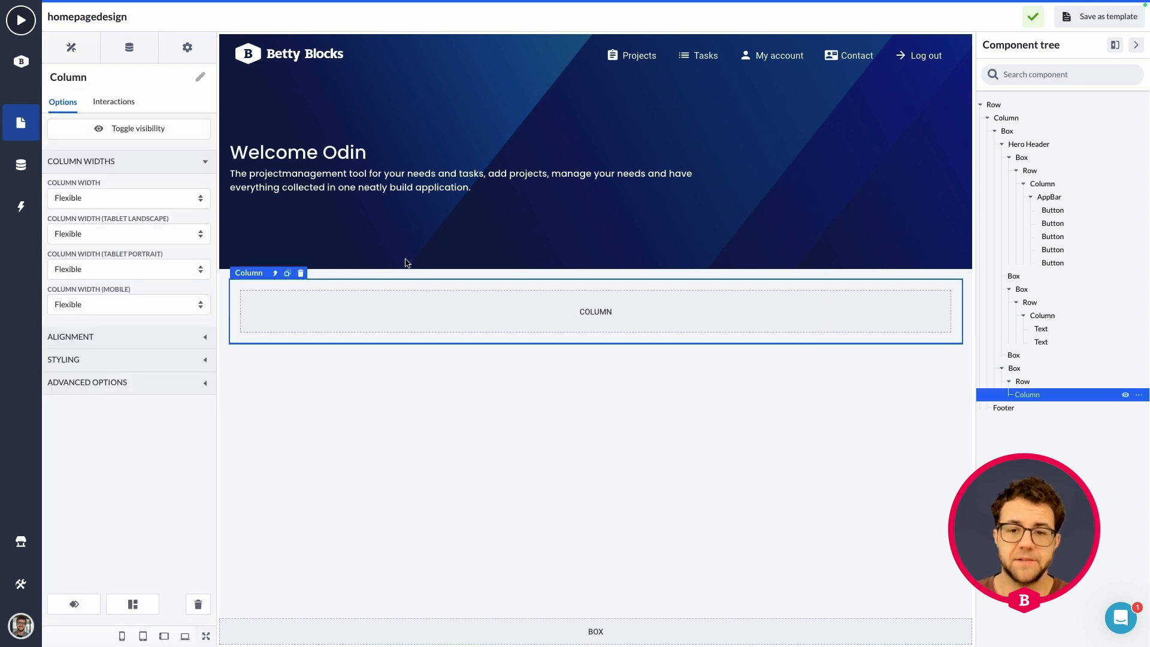
click(319, 157)
click(275, 133)
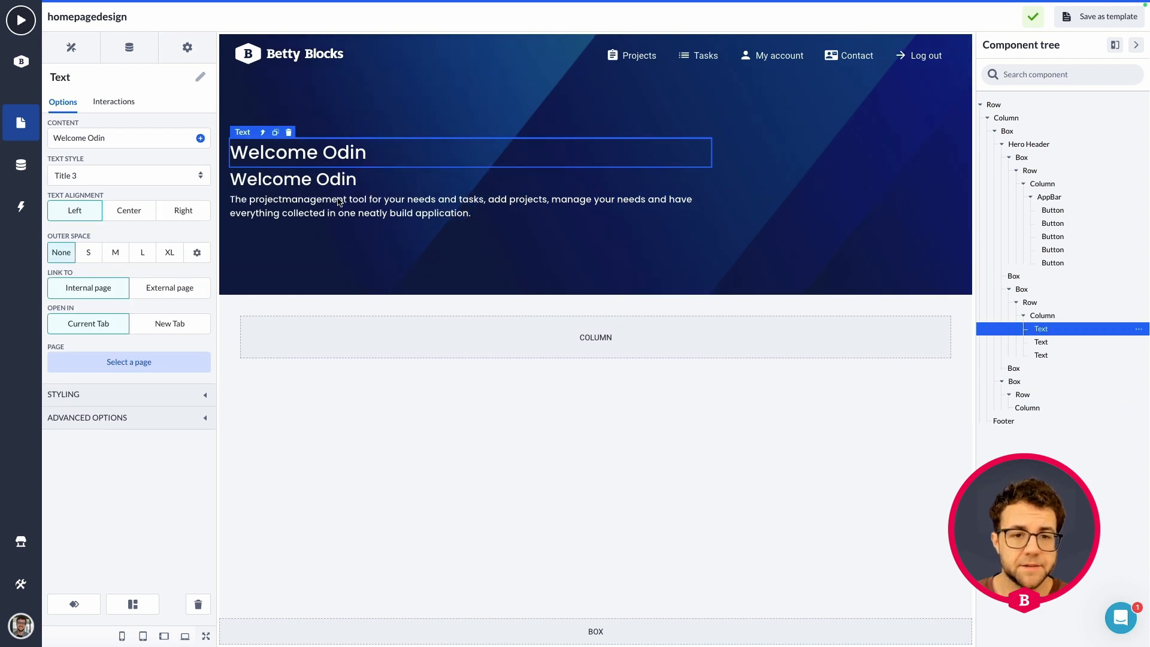
drag(318, 177, 481, 337)
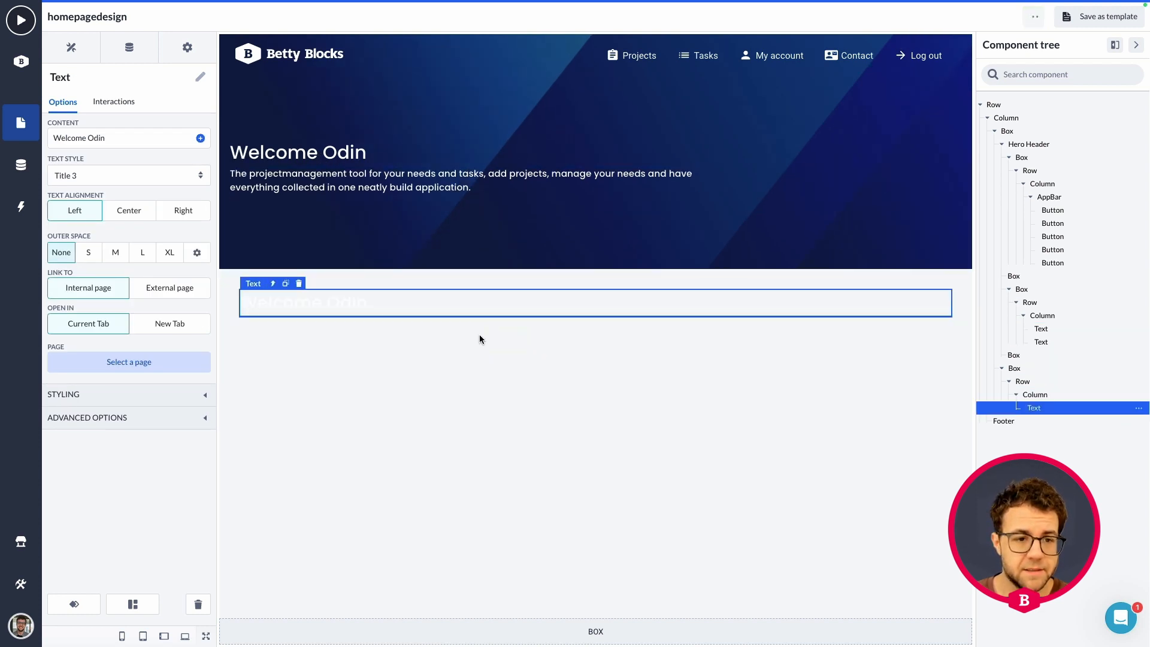
- Set the text color of the welcome heading in the new column to Dark
click(133, 396)
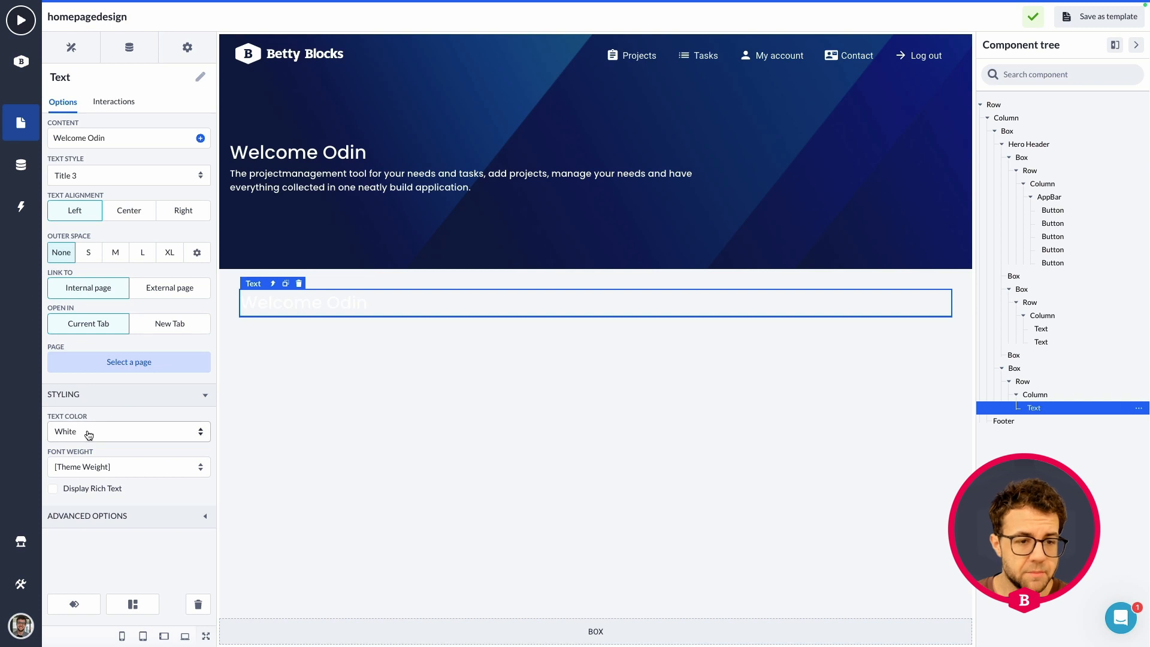
click(89, 433)
click(80, 475)
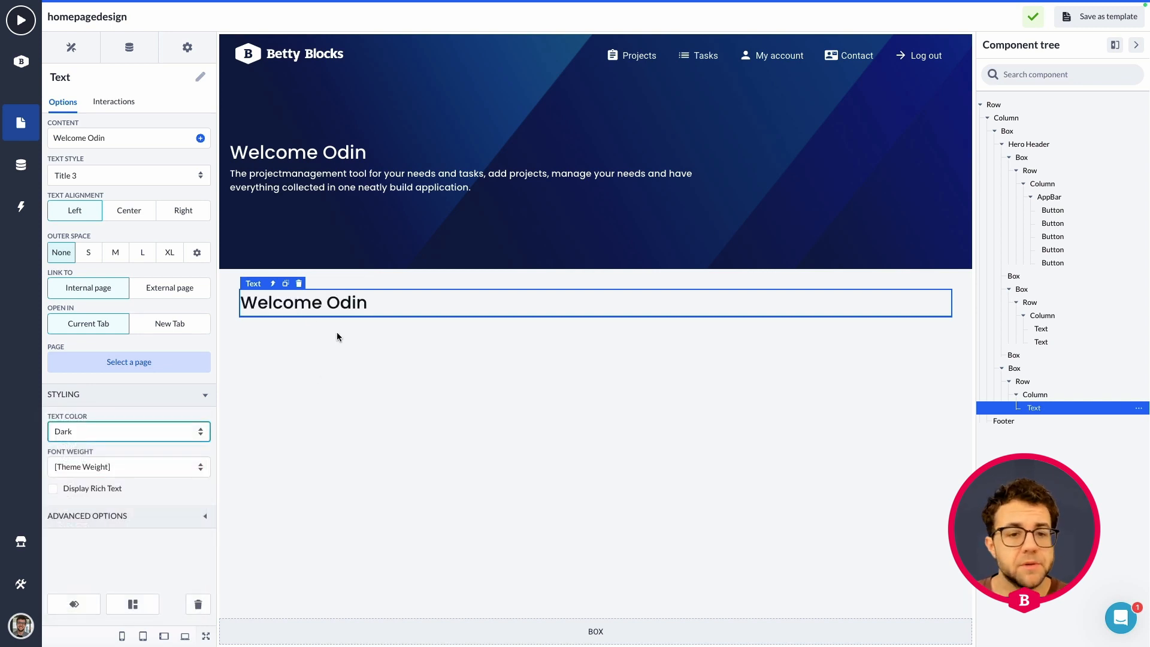
- Hide the component tree and give the box around the new column a Relative position with a top position of -40 px
click(267, 285)
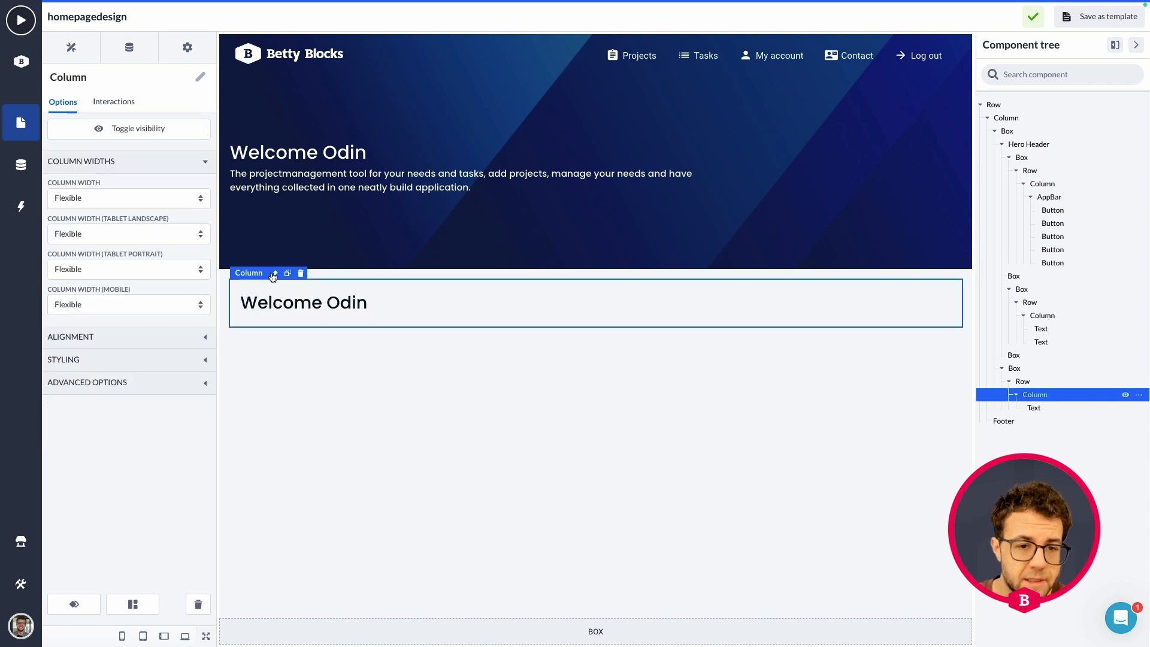
click(273, 274)
click(262, 273)
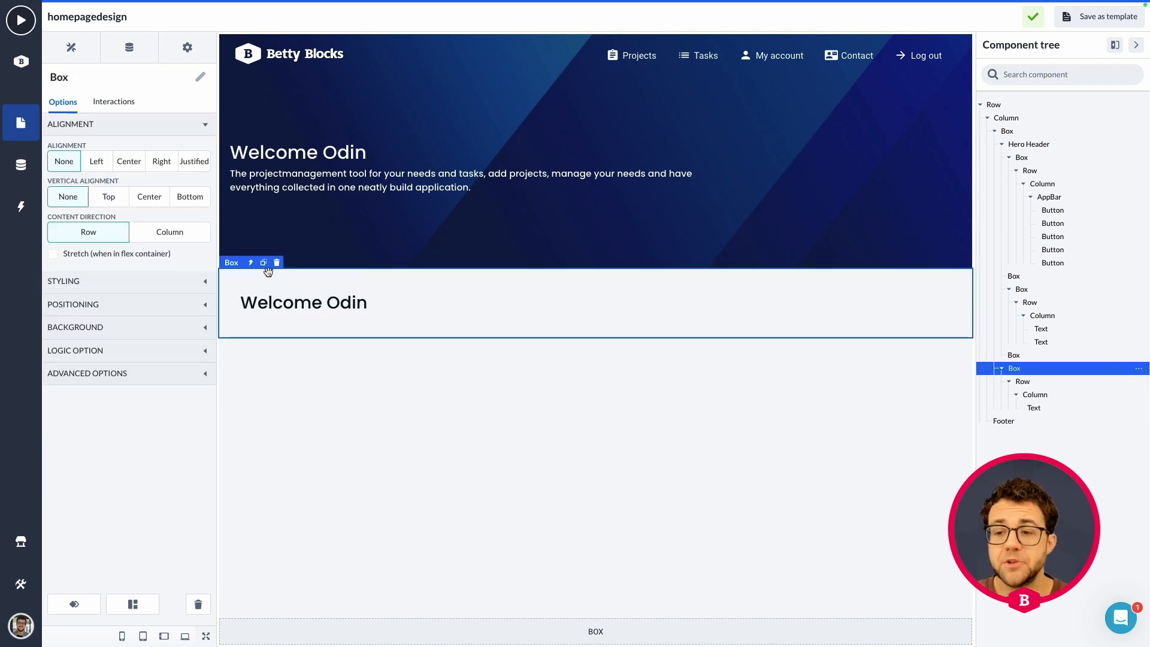
click(1136, 46)
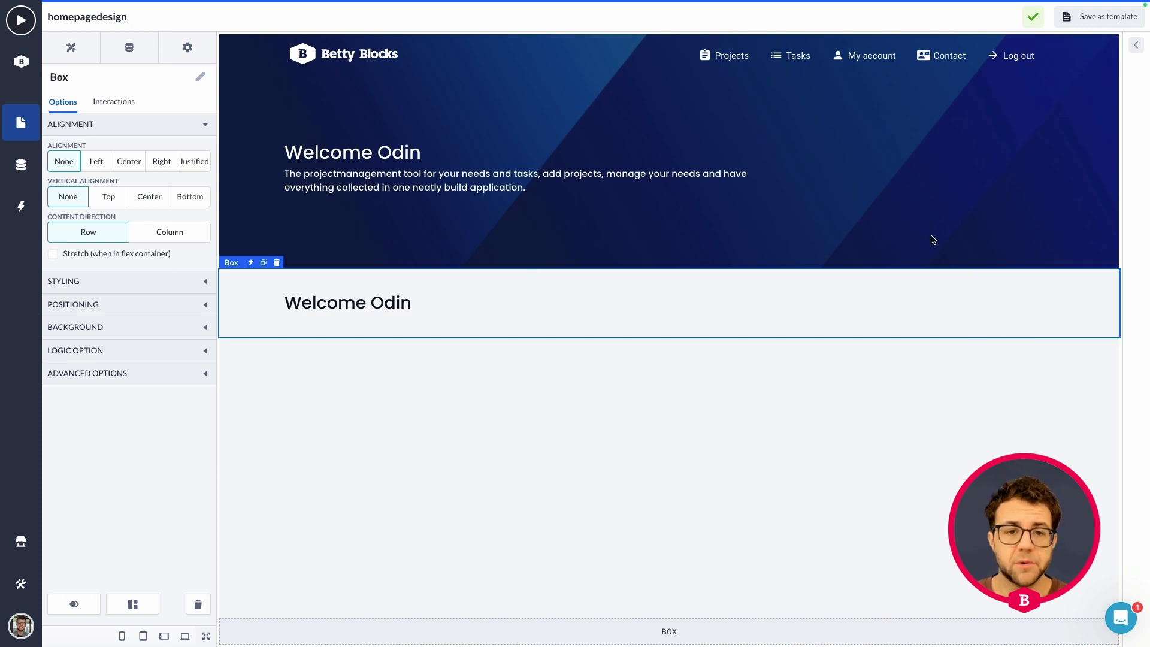
click(124, 306)
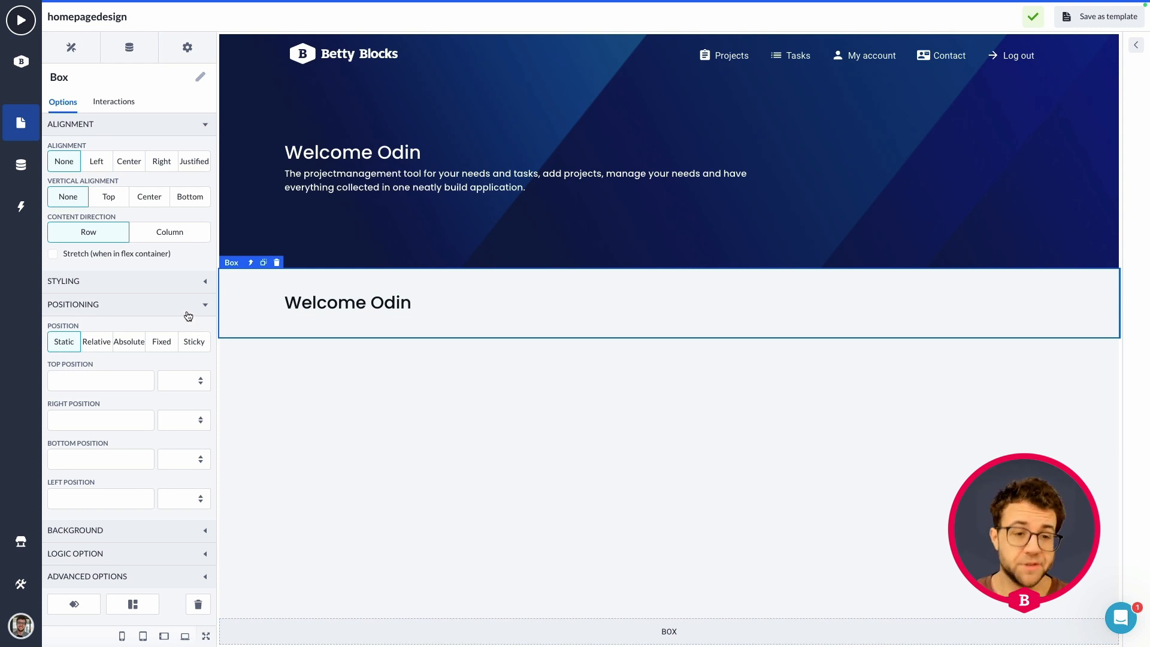
click(97, 342)
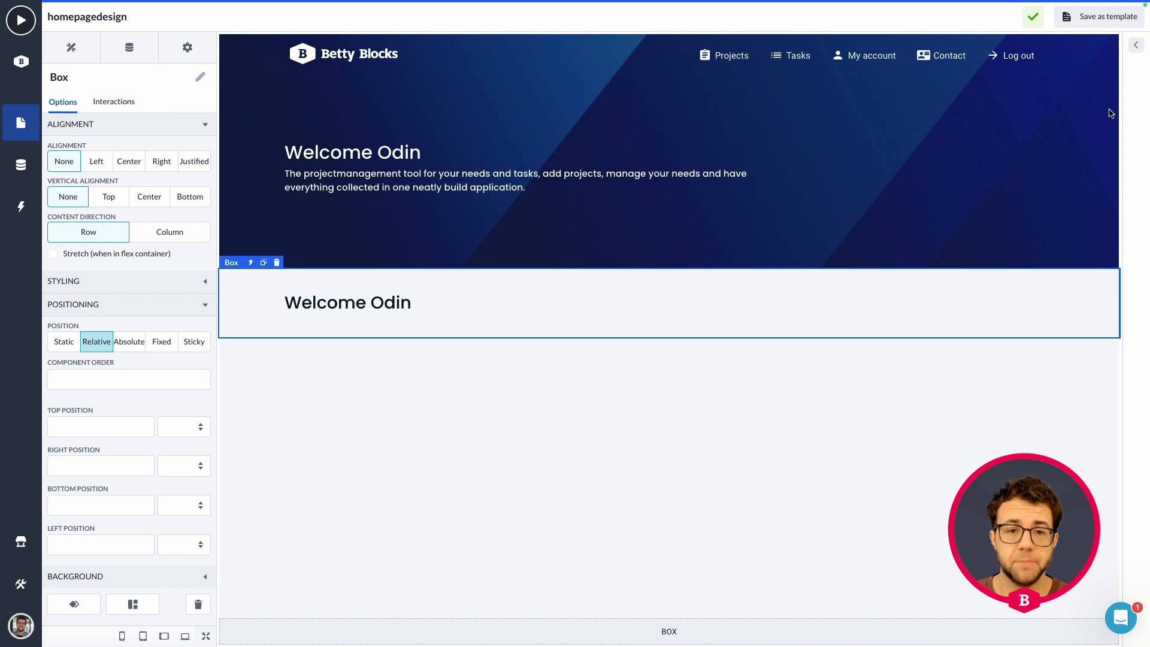
click(93, 427)
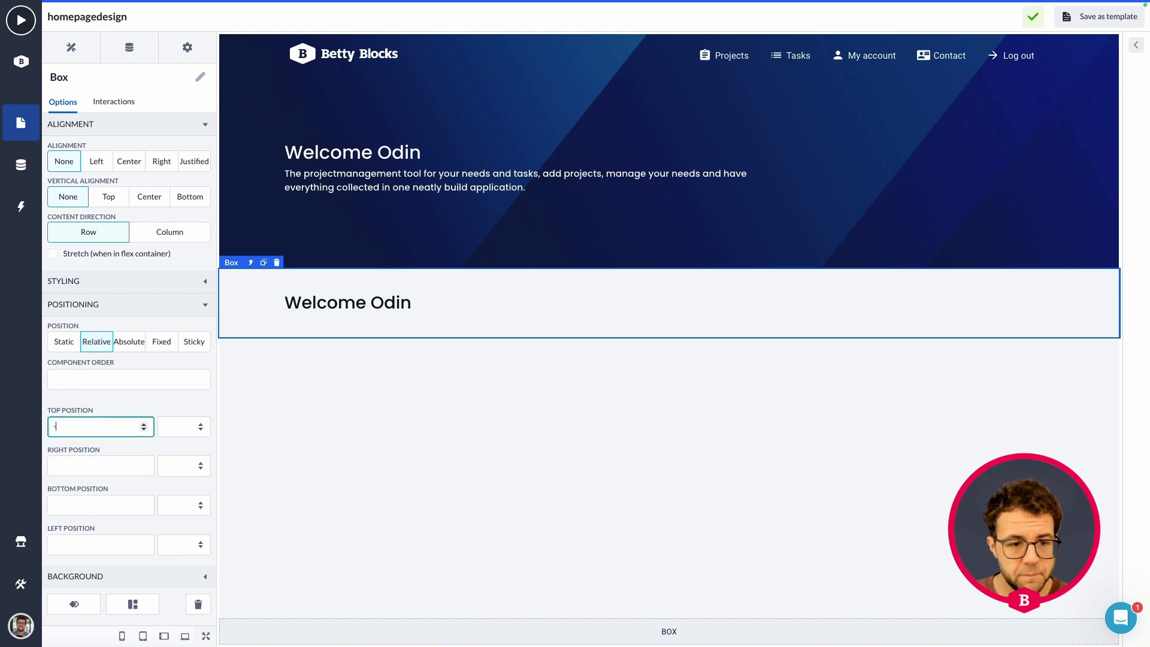
text(-40)
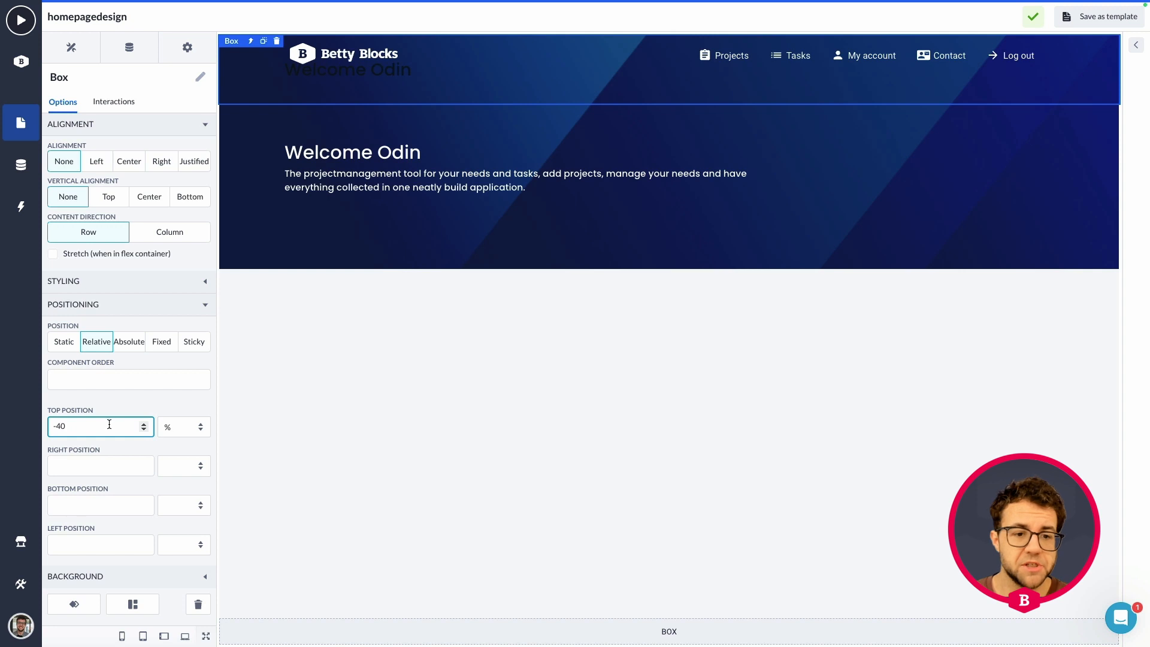
click(176, 429)
click(179, 454)
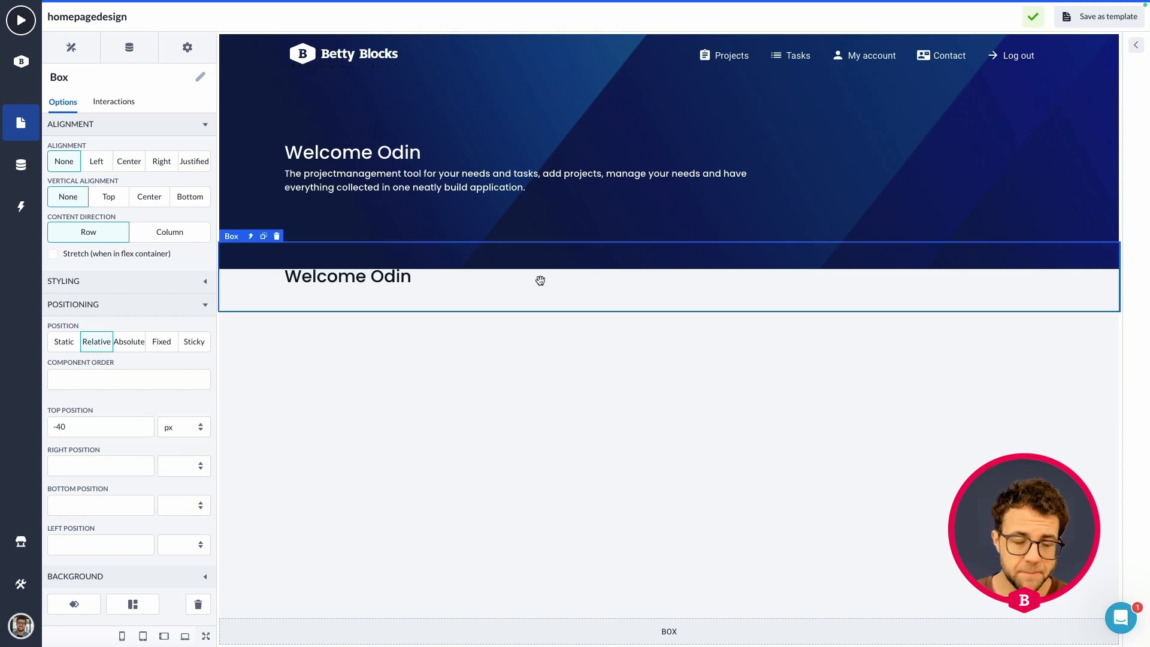
- Delete the row that holds the copied welcome heading from the overlapping box below the hero header
click(401, 280)
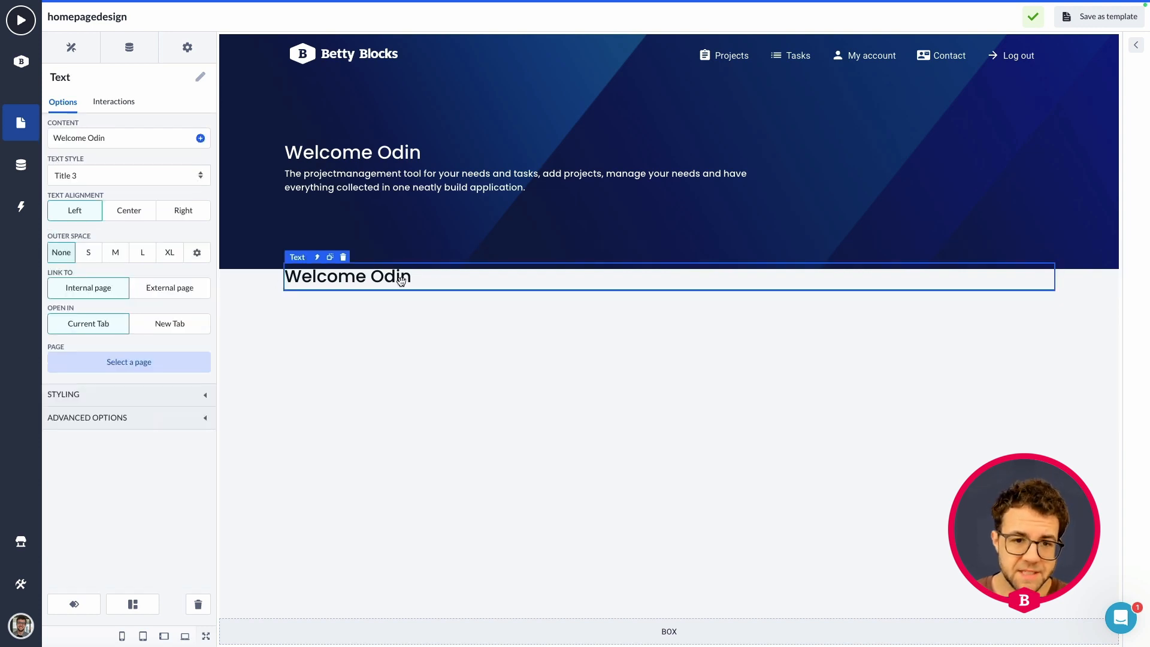
click(312, 259)
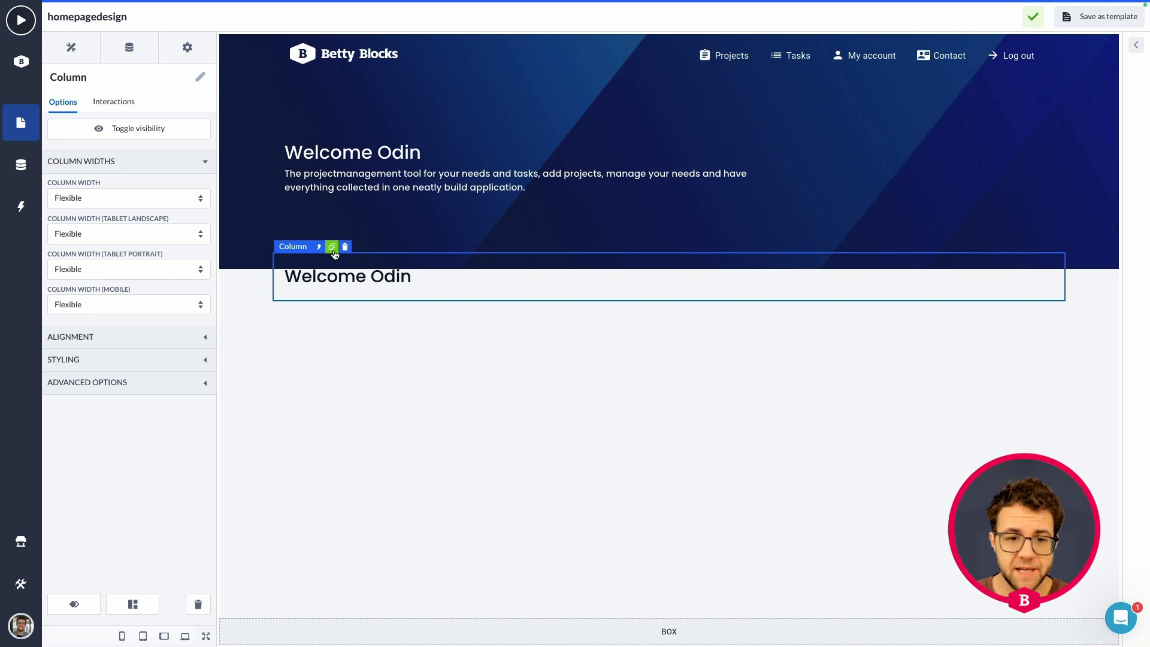
click(318, 247)
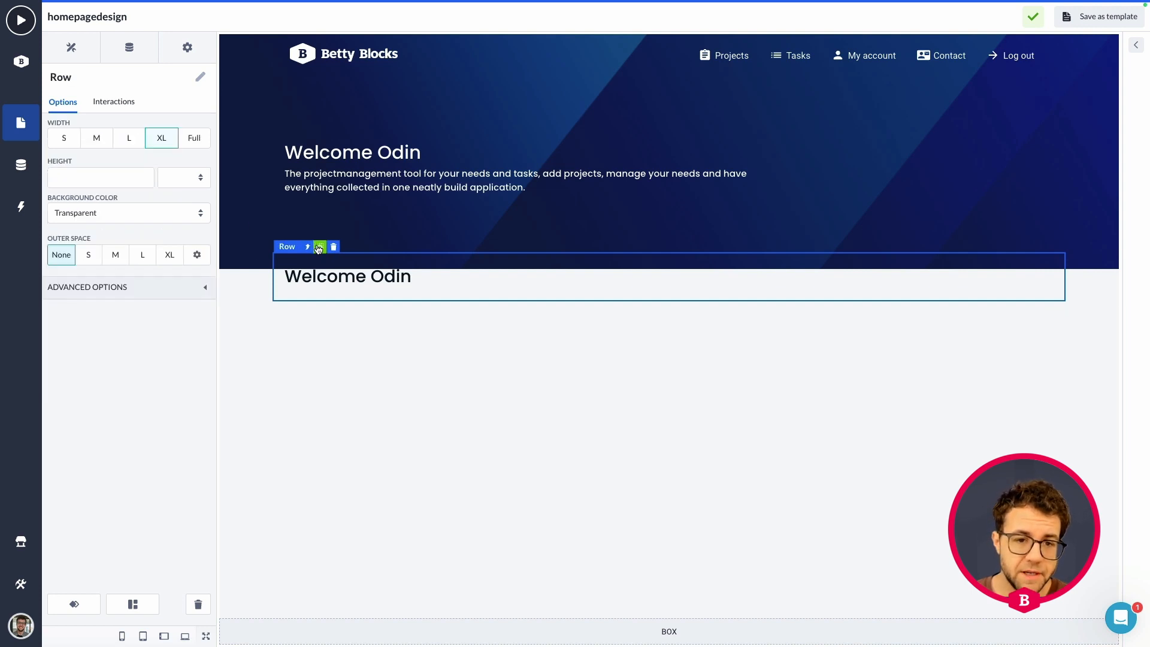
click(311, 247)
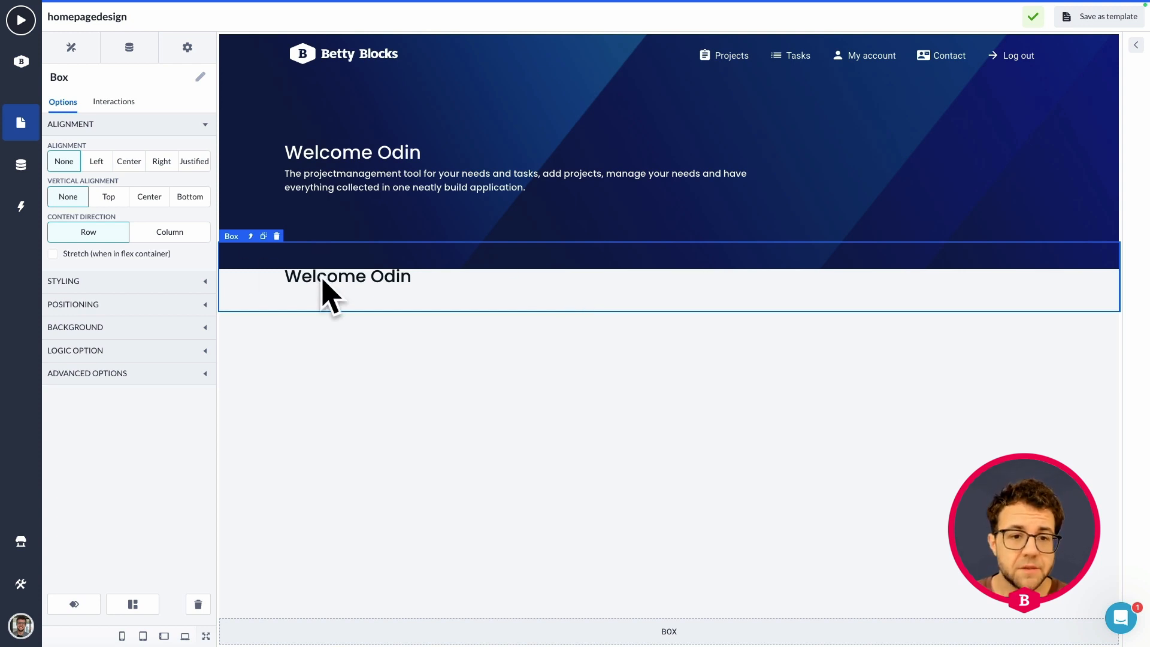
click(298, 275)
click(313, 260)
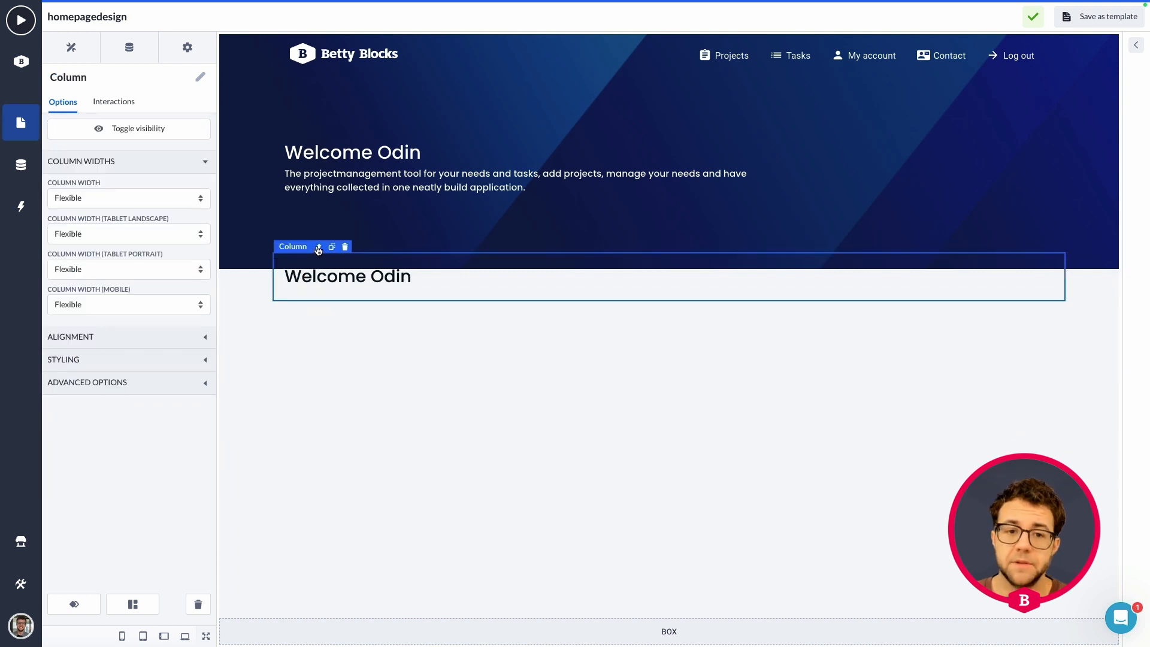
click(319, 248)
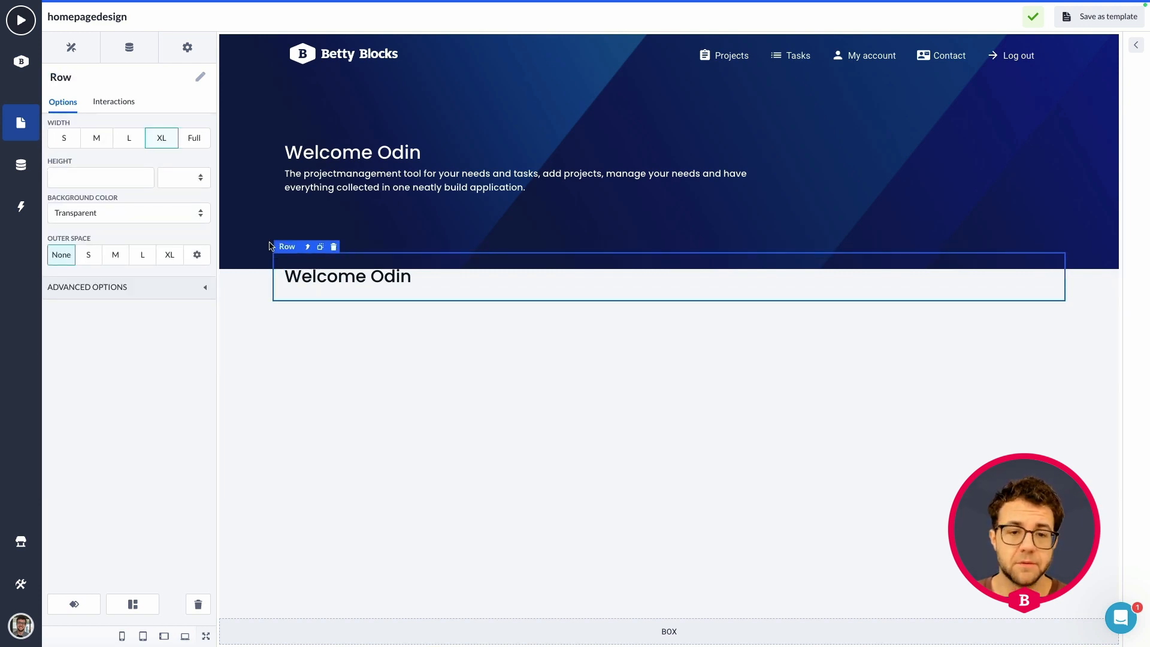
click(333, 248)
click(728, 121)
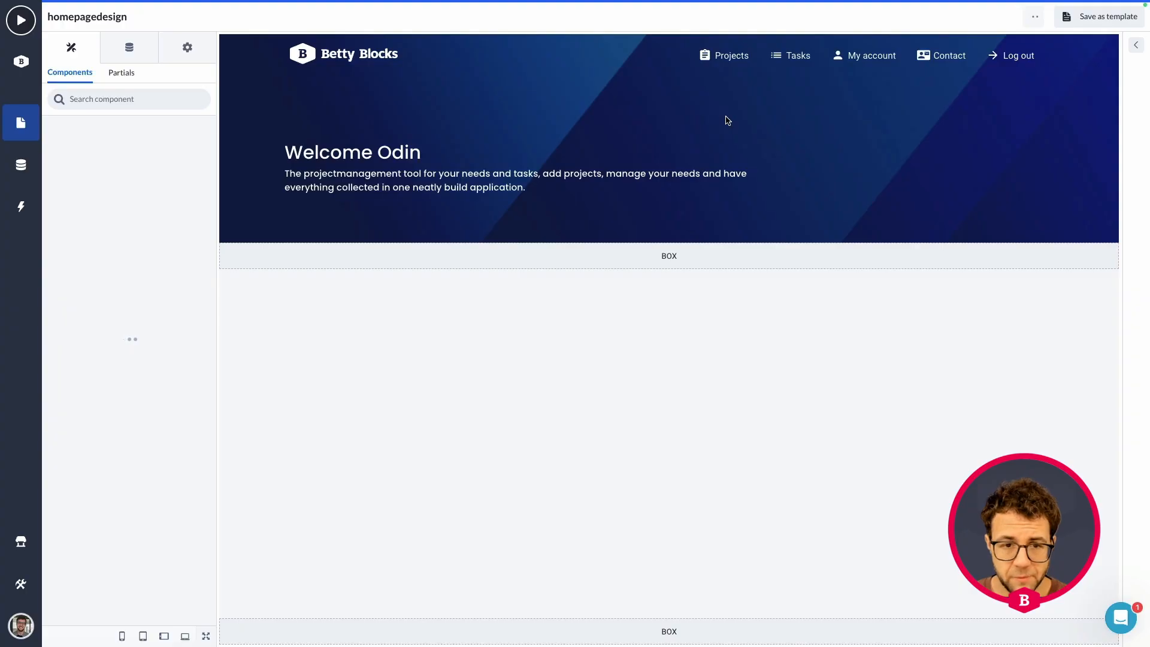
- Place a 3 Columns layout in the overlapping box and delete two of its columns, keeping only the first
drag(181, 159, 275, 257)
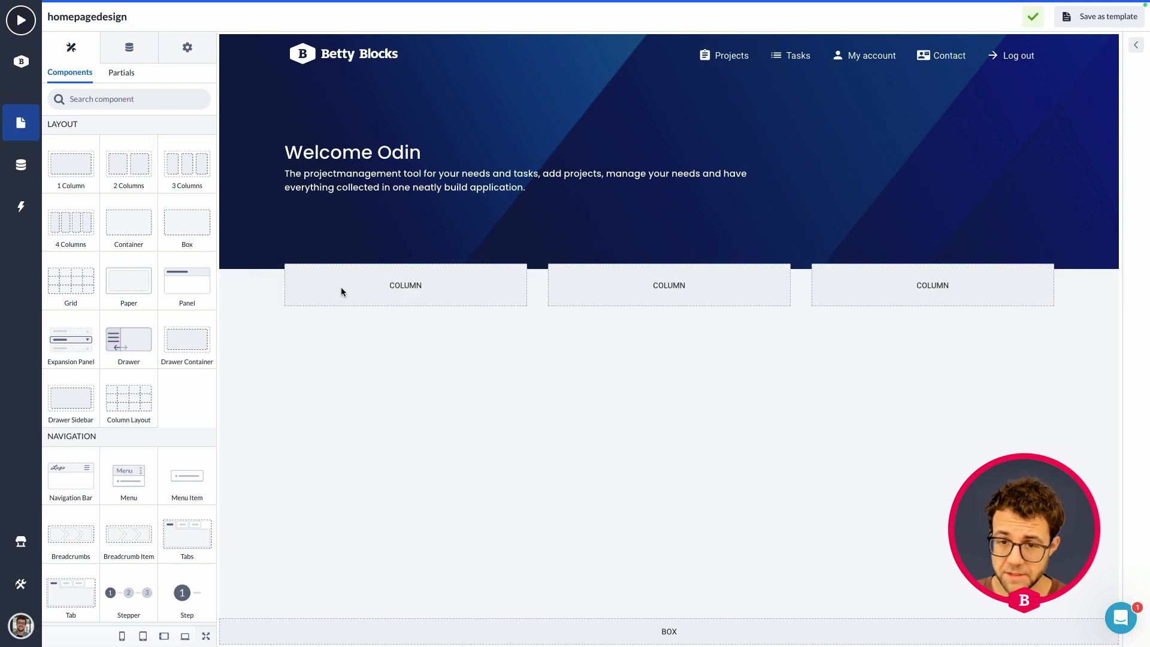
click(686, 285)
click(608, 246)
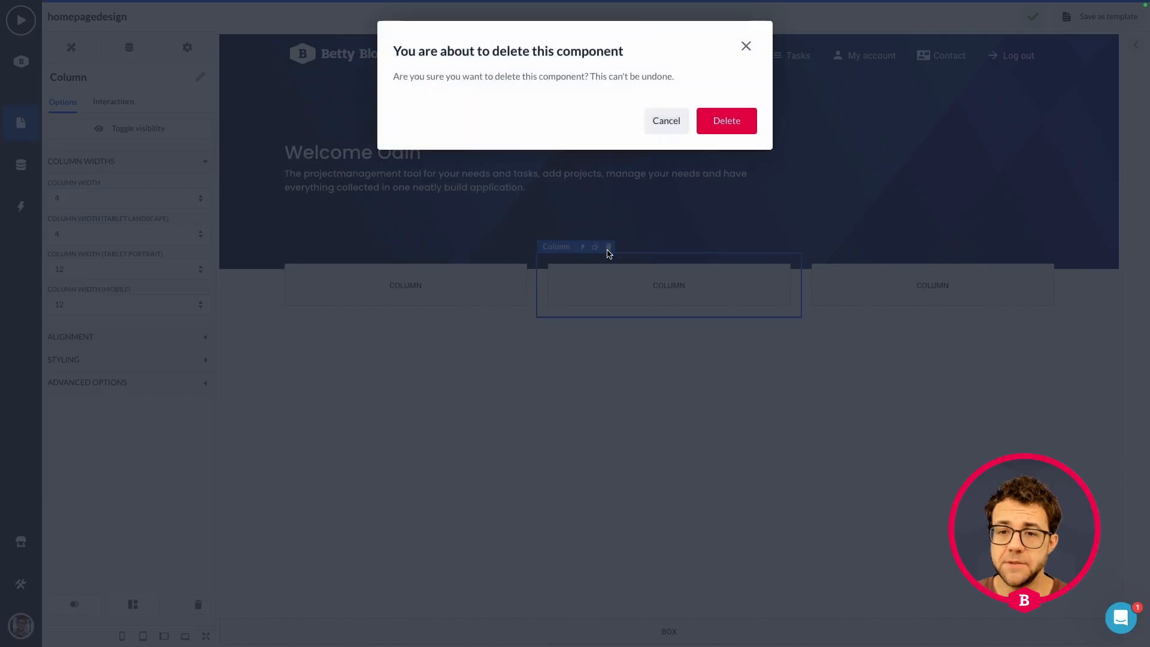
click(726, 120)
click(637, 266)
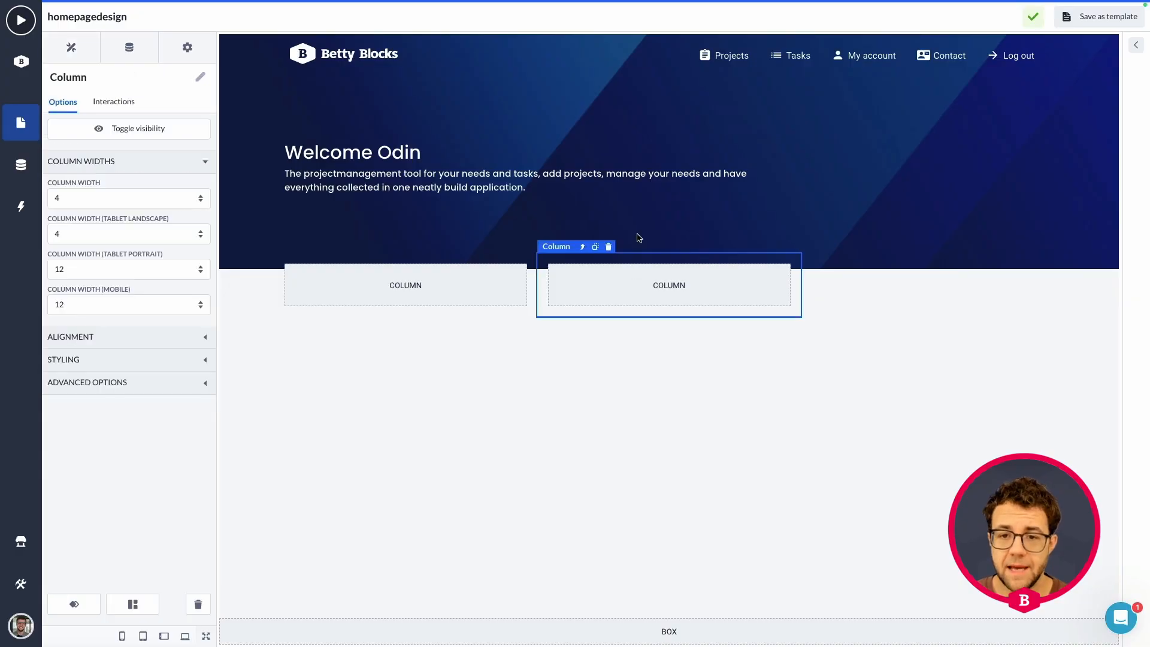
click(609, 247)
click(726, 120)
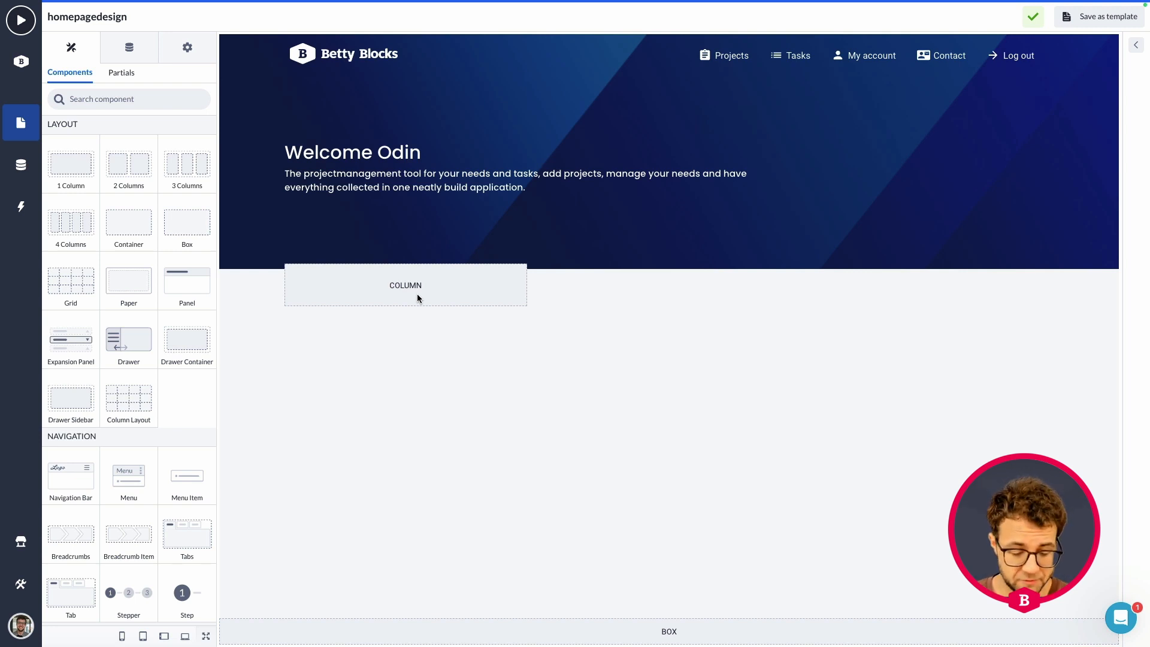
drag(522, 414, 481, 321)
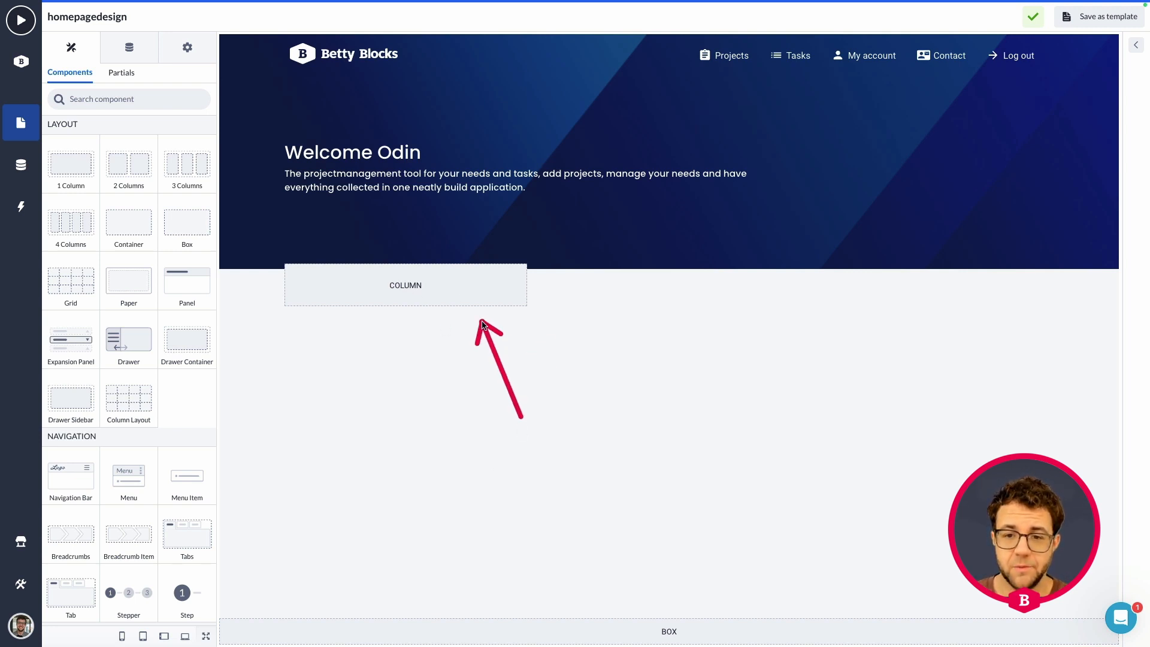
drag(740, 466, 676, 314)
drag(1080, 444, 932, 327)
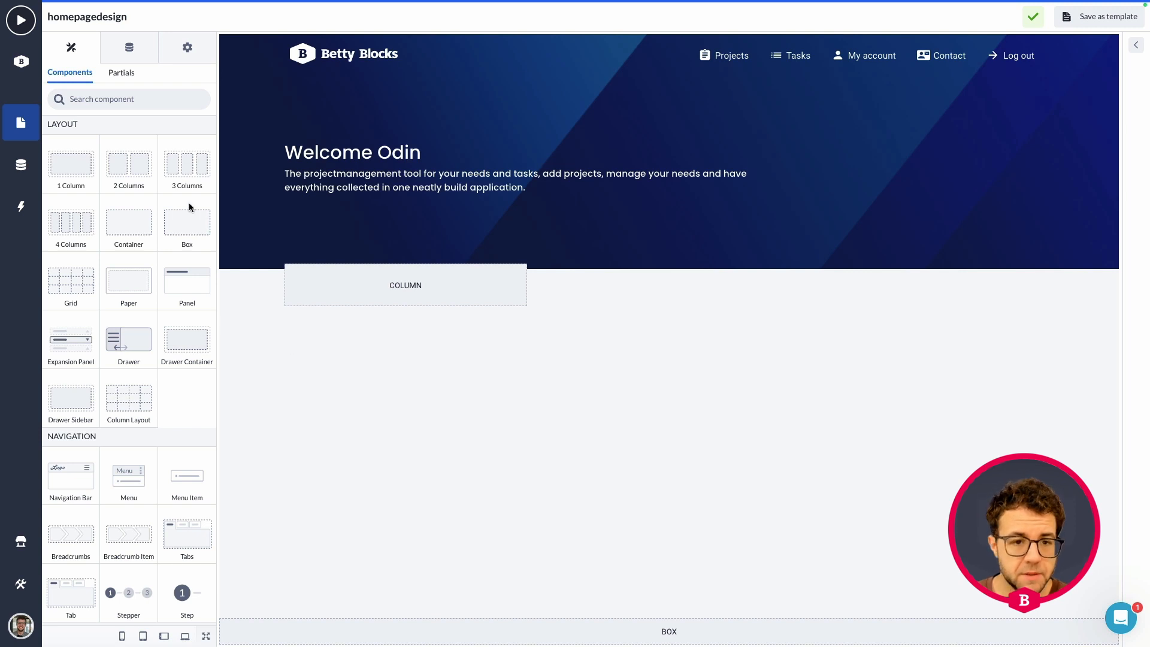
- Place a Box inside the remaining column below the hero header and select it
drag(186, 220, 353, 285)
click(345, 278)
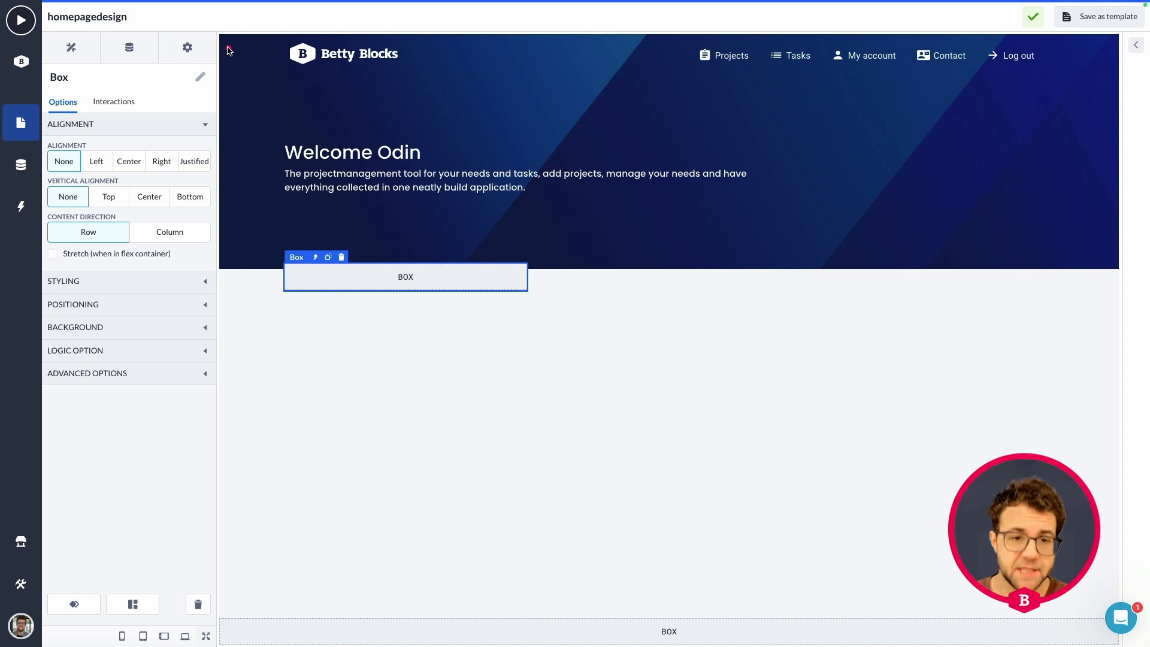
mouse_move(222, 34)
mouse_down()
mouse_move(967, 257)
mouse_move(1140, 280)
mouse_move(1109, 270)
mouse_up()
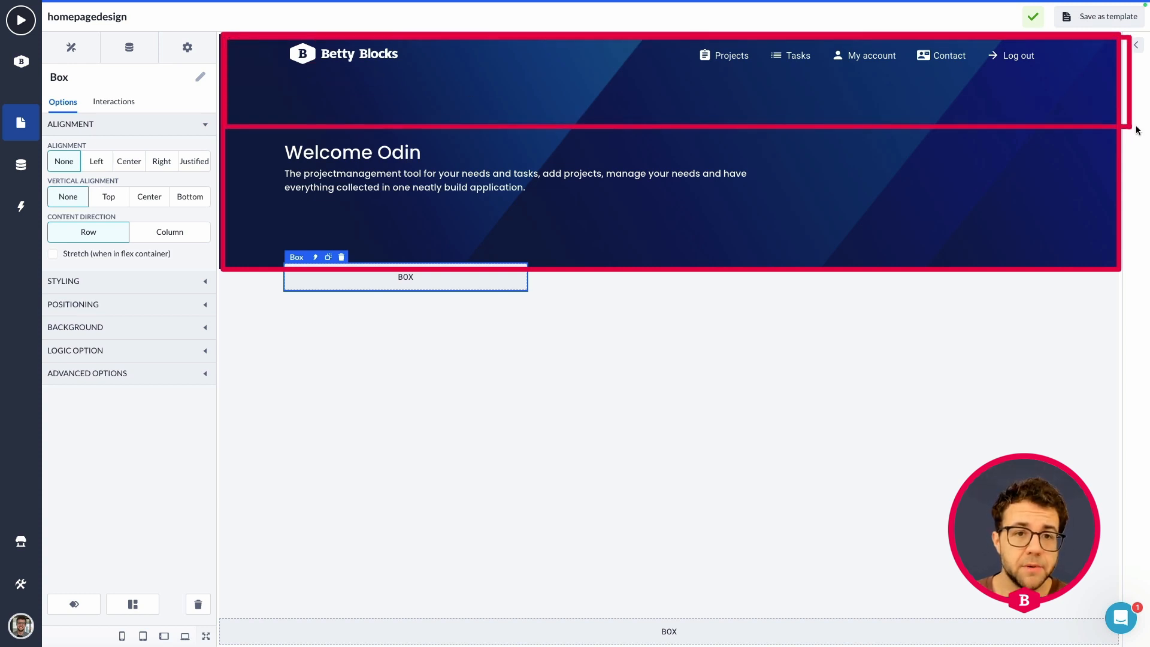
drag(230, 73, 1115, 144)
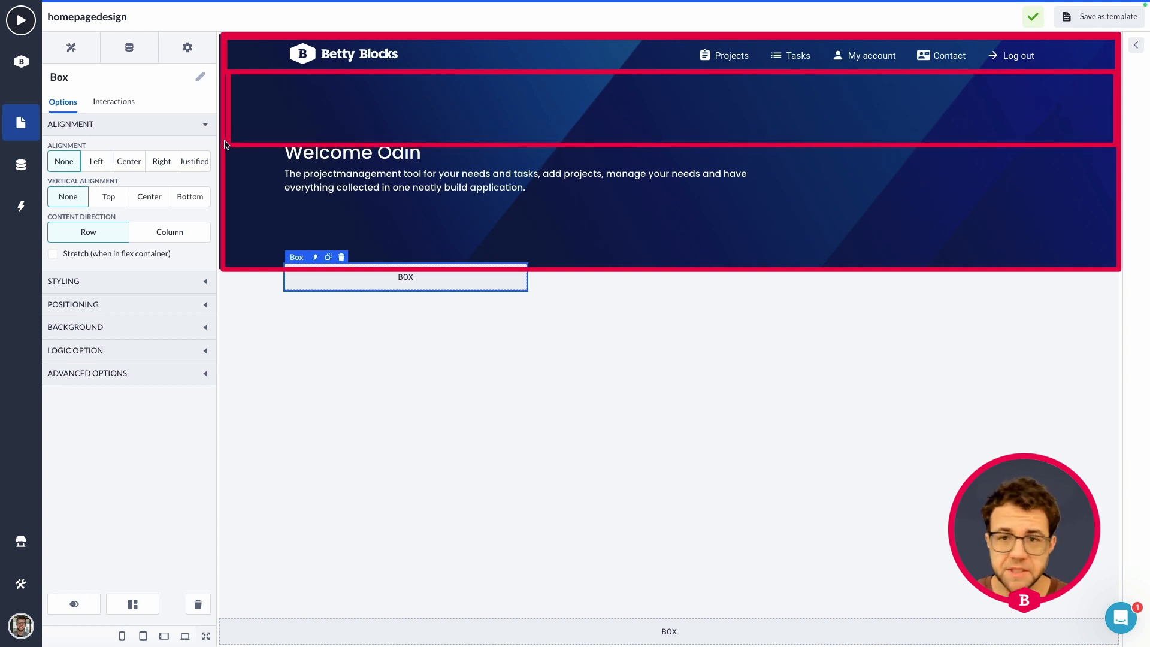
mouse_move(225, 144)
mouse_down()
mouse_move(978, 185)
mouse_move(1116, 209)
mouse_up()
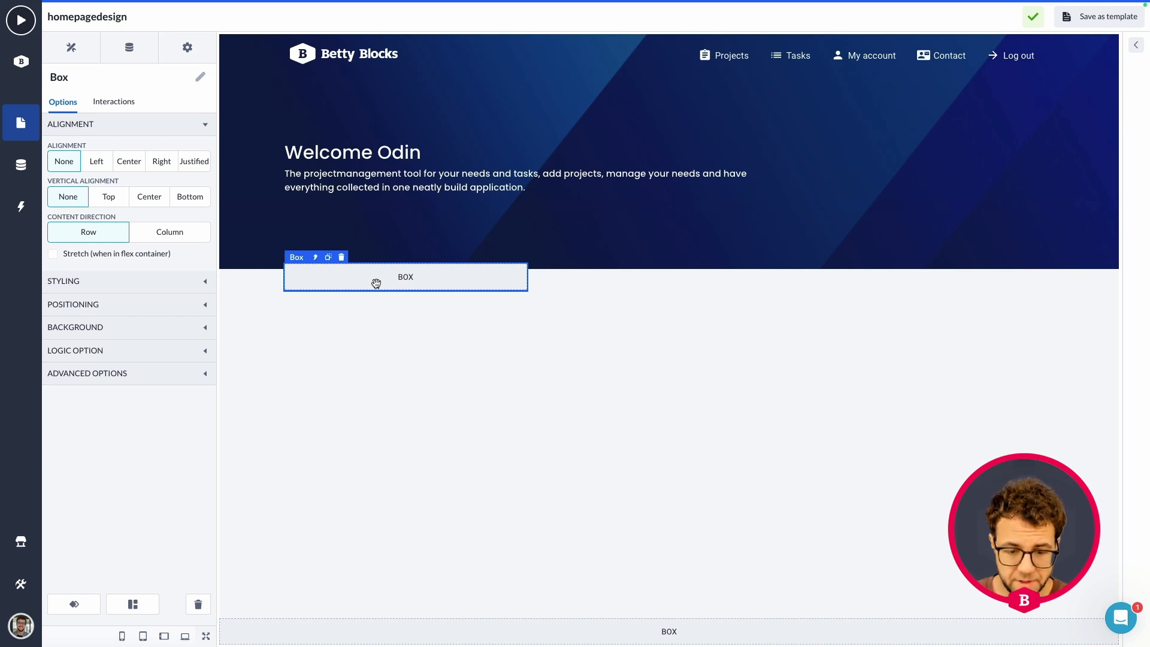
- Set the background color of the box in the column to White
click(127, 331)
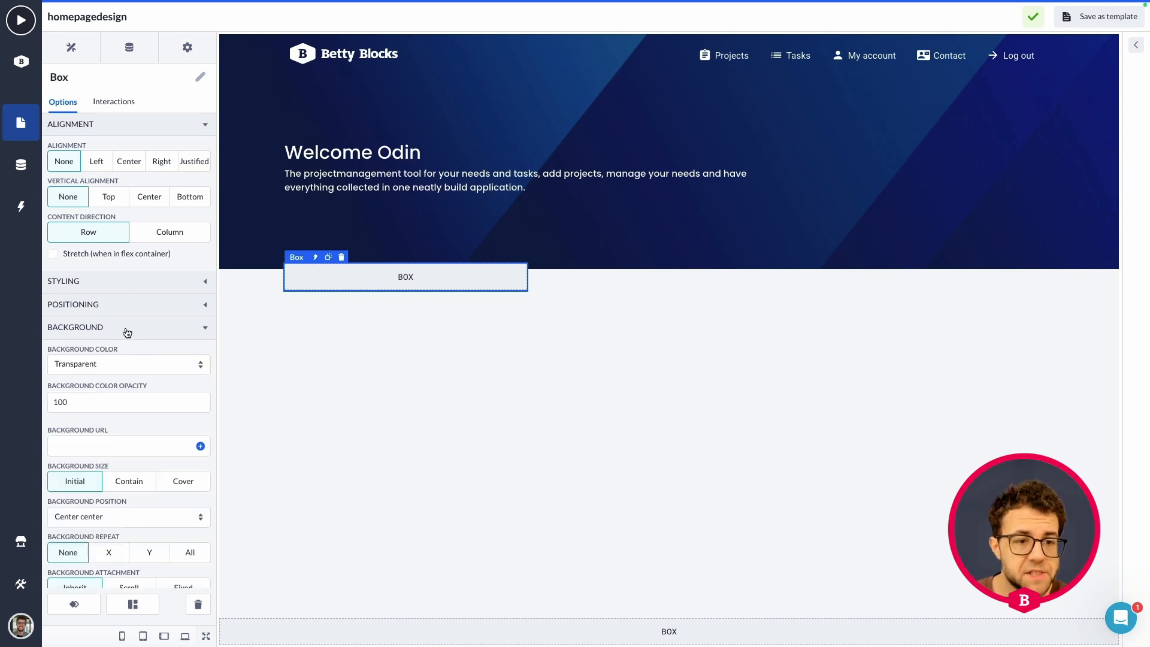
click(81, 365)
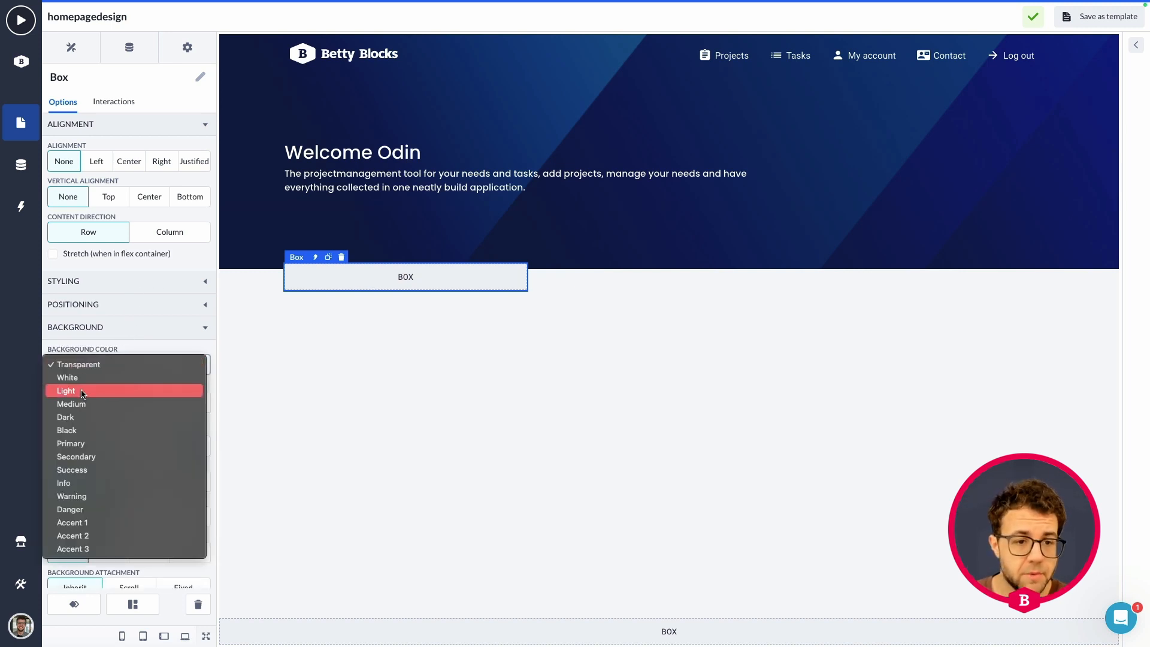
click(84, 377)
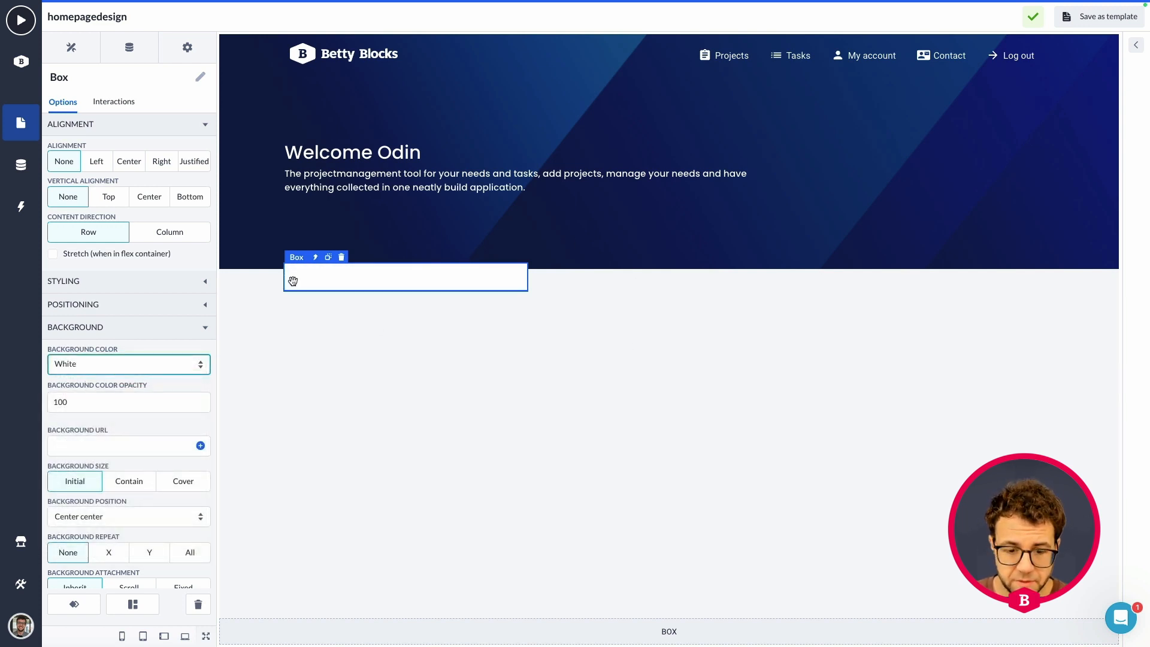
- Give the white box in the column a border radius of 10 %
scroll(136, 372, down, 2)
scroll(135, 372, down, 4)
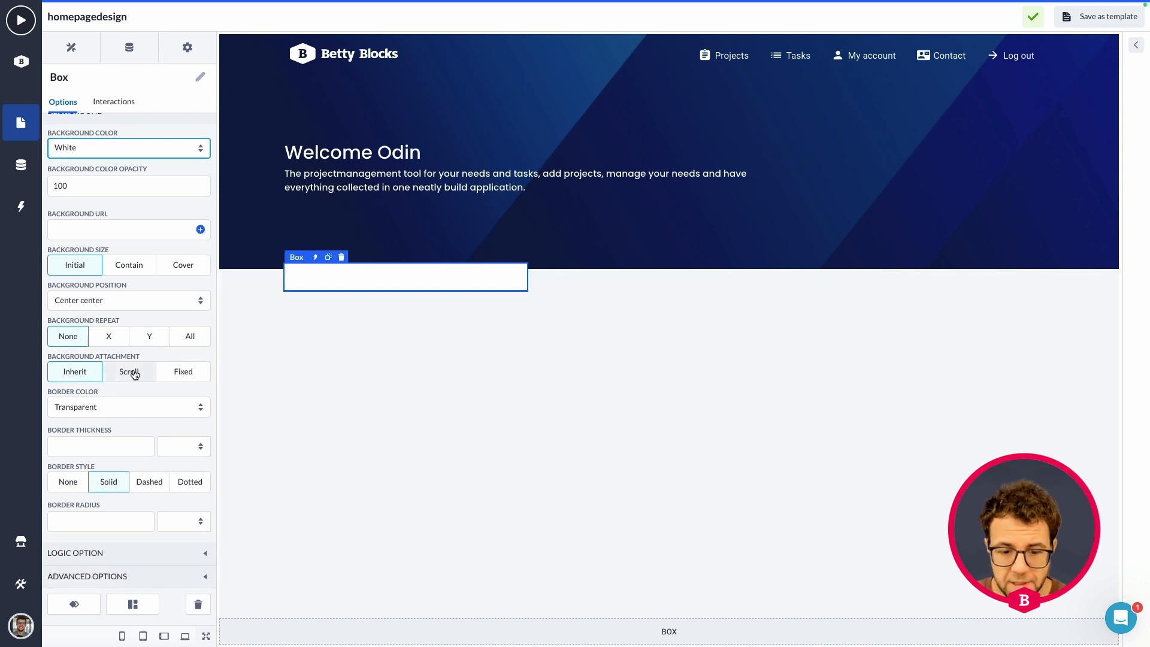
click(92, 447)
click(87, 524)
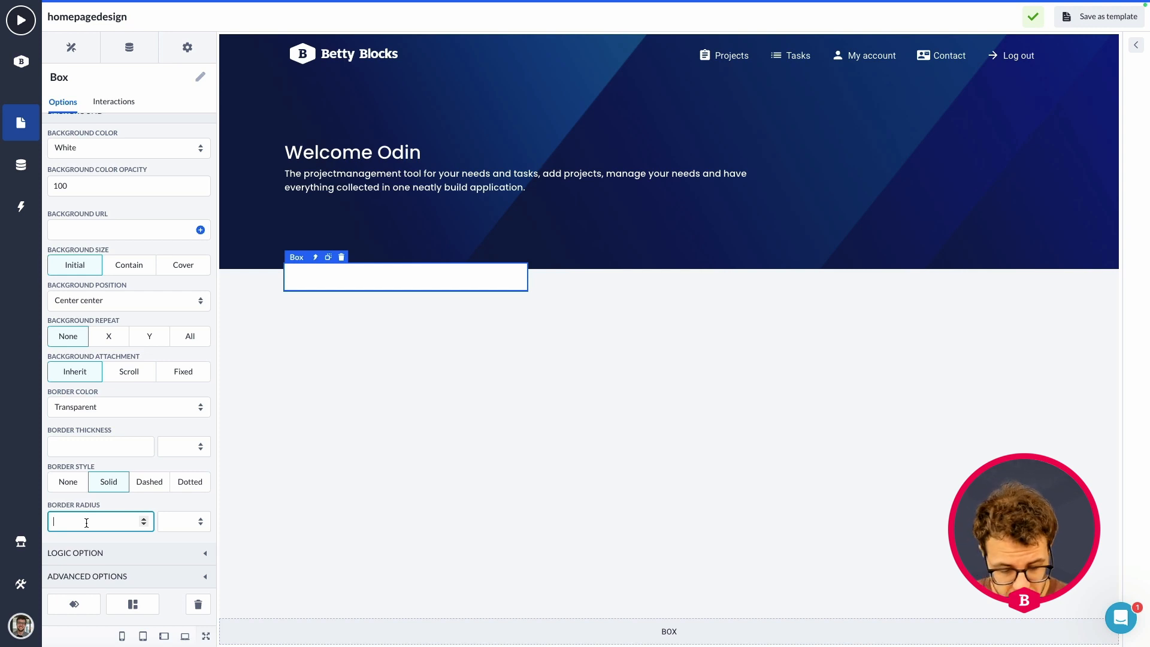
click(177, 527)
click(171, 549)
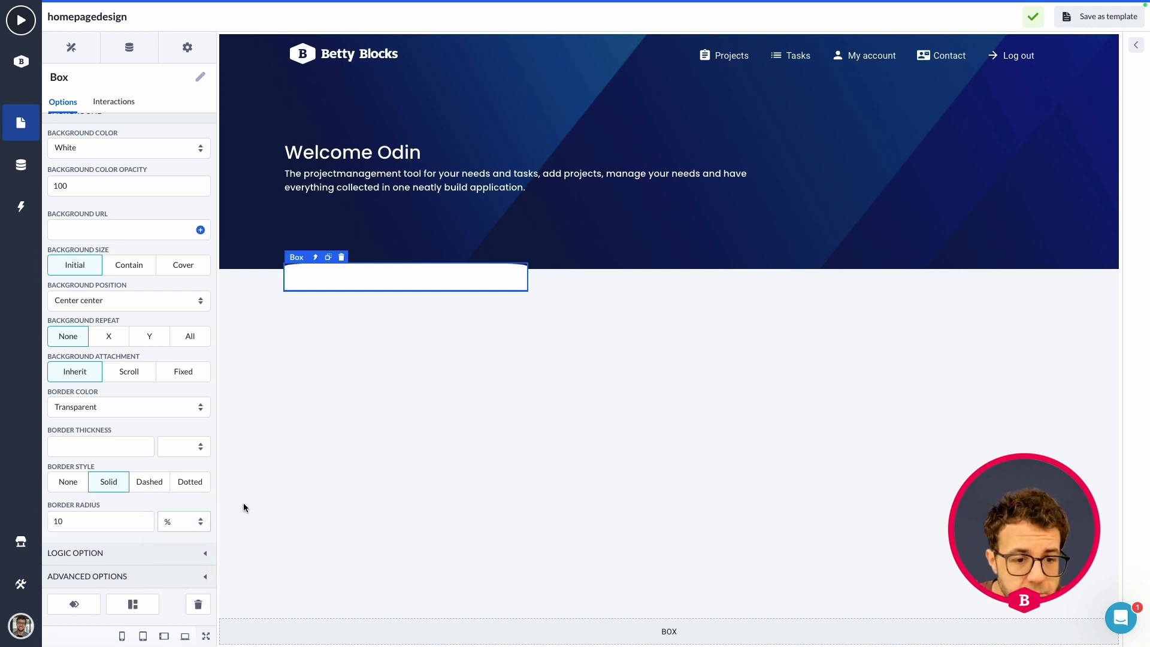
- Try a background color opacity of 70 on the full-page box and restore it to 50
click(509, 365)
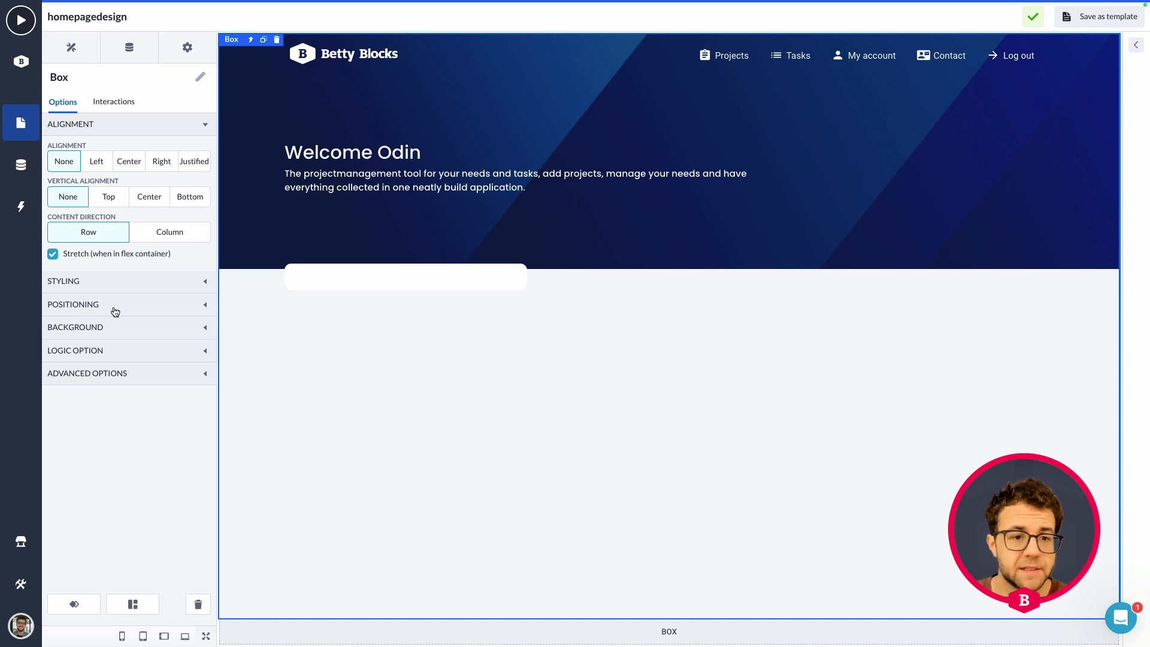
click(103, 327)
click(72, 397)
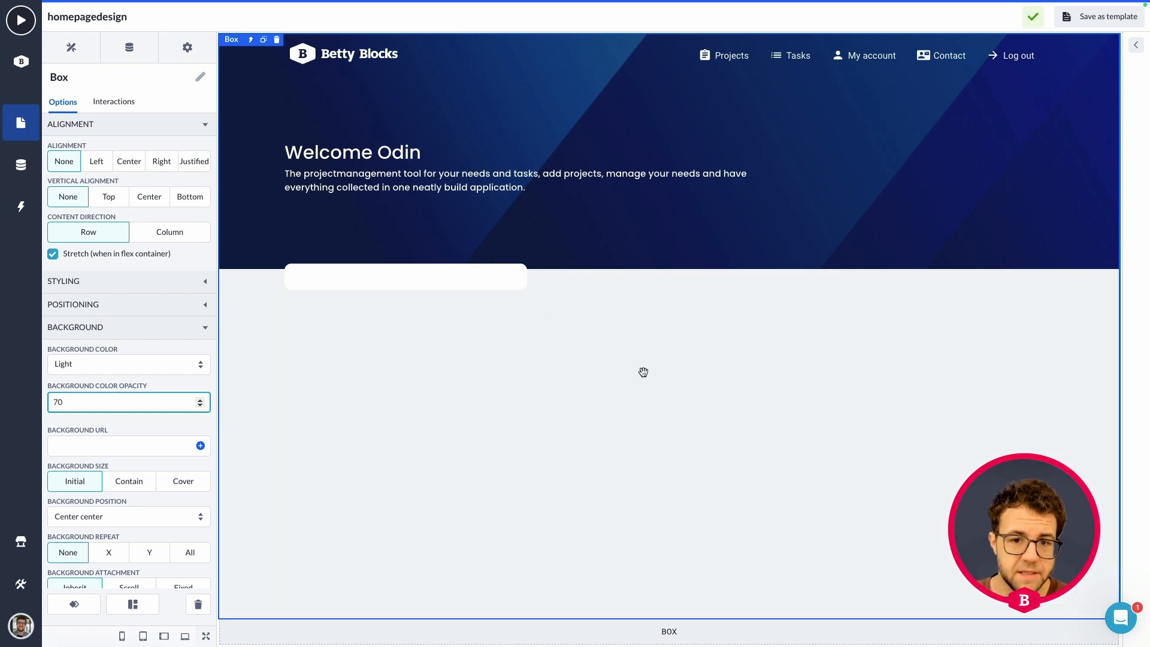
mouse_move(615, 383)
mouse_down()
mouse_move(576, 363)
mouse_move(531, 283)
mouse_move(503, 309)
mouse_up()
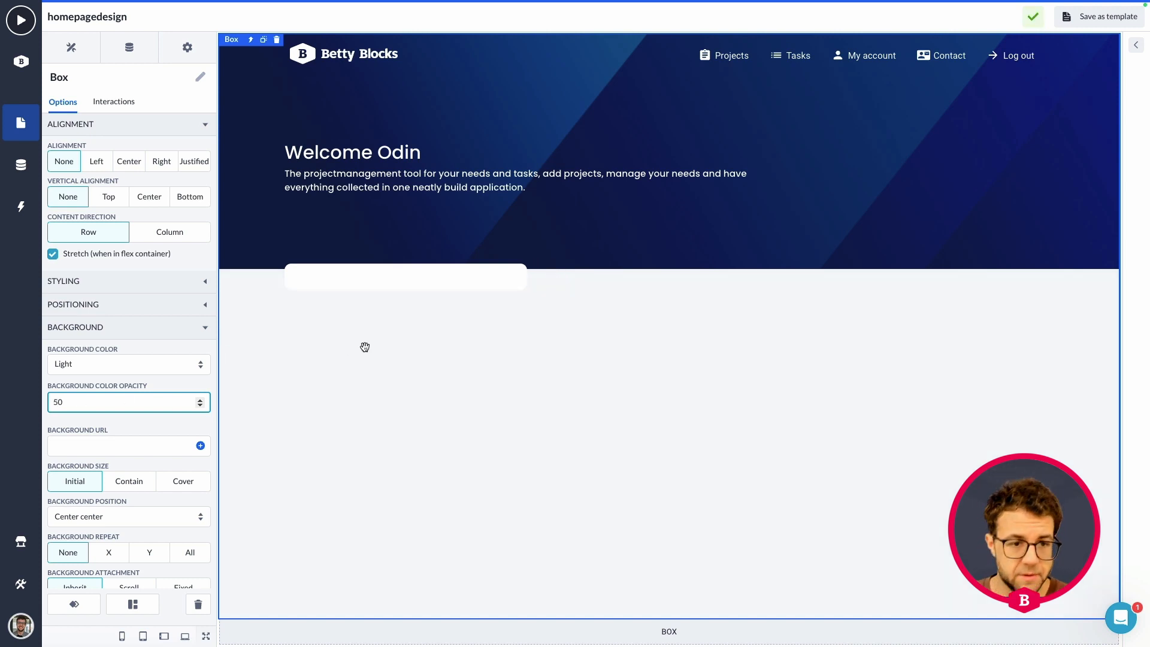
click(316, 378)
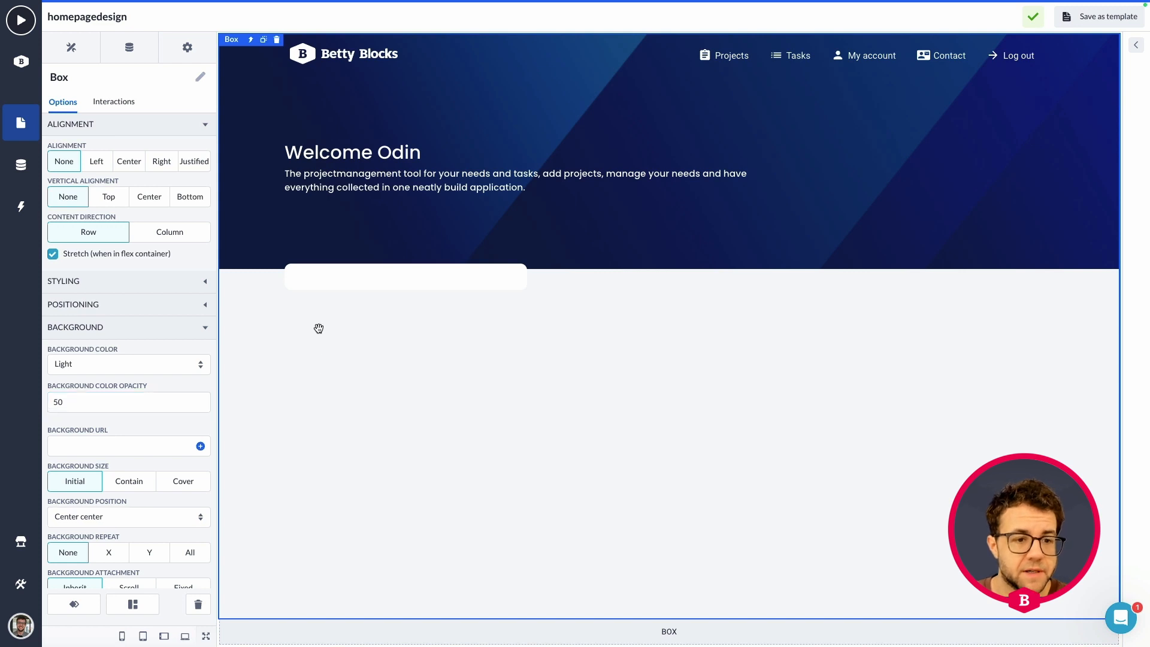
- Place another Box inside the white rounded box
click(335, 283)
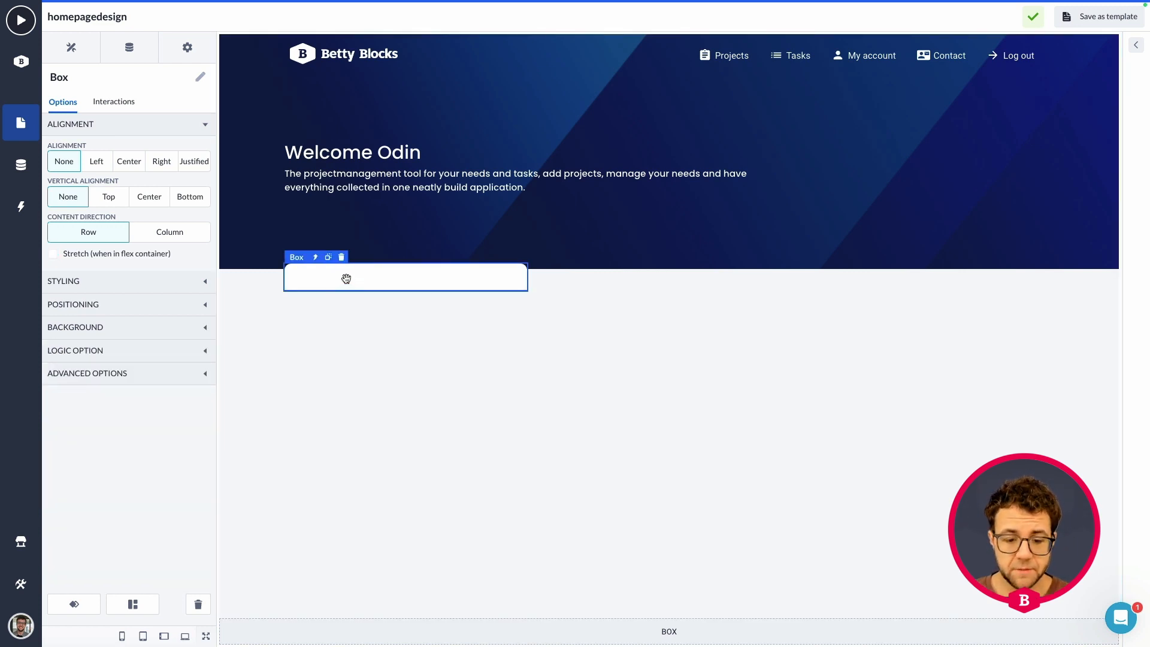
click(71, 50)
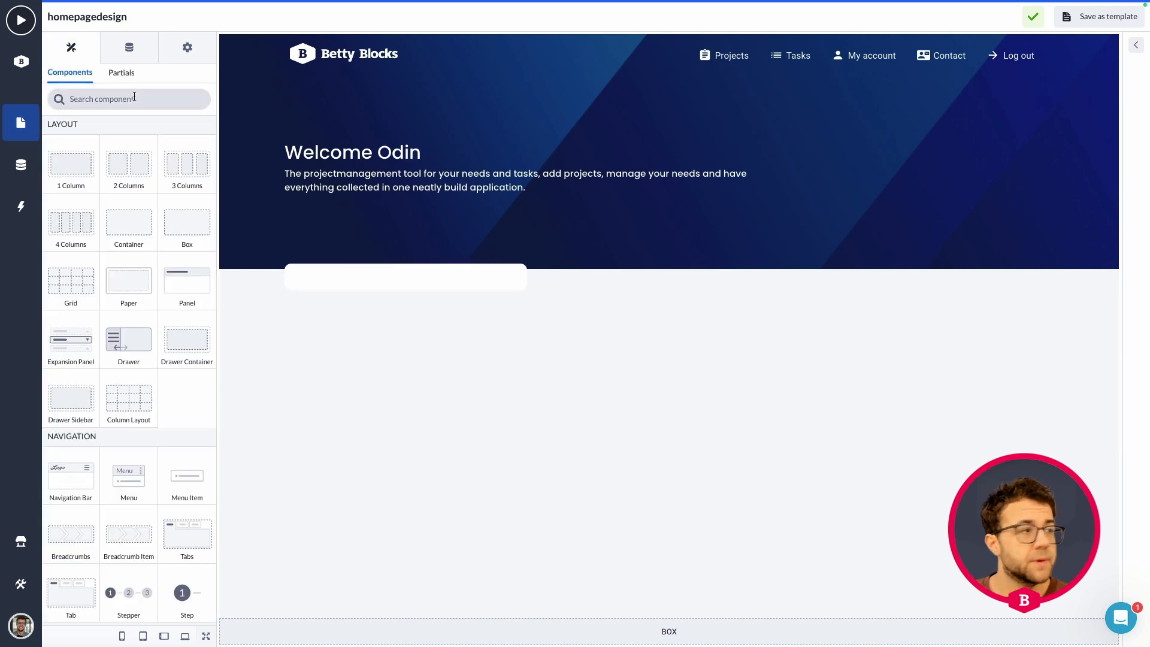
drag(178, 232, 326, 282)
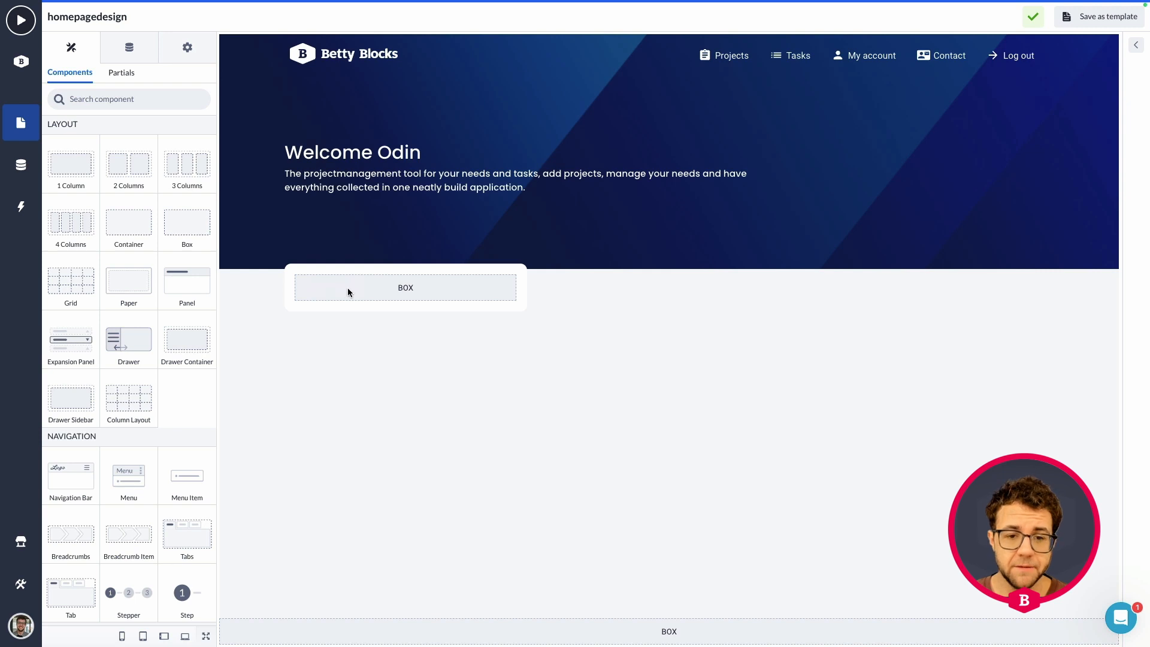
- Set the inner space of the nested box to None and duplicate that box twice within the white box
click(347, 289)
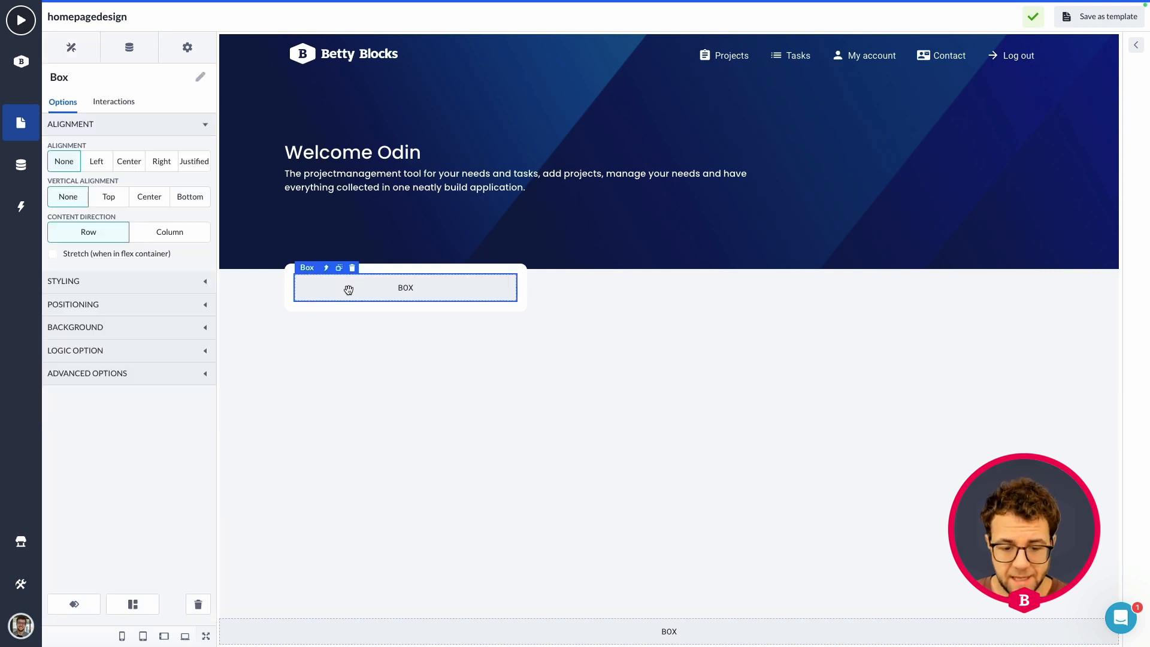
click(105, 306)
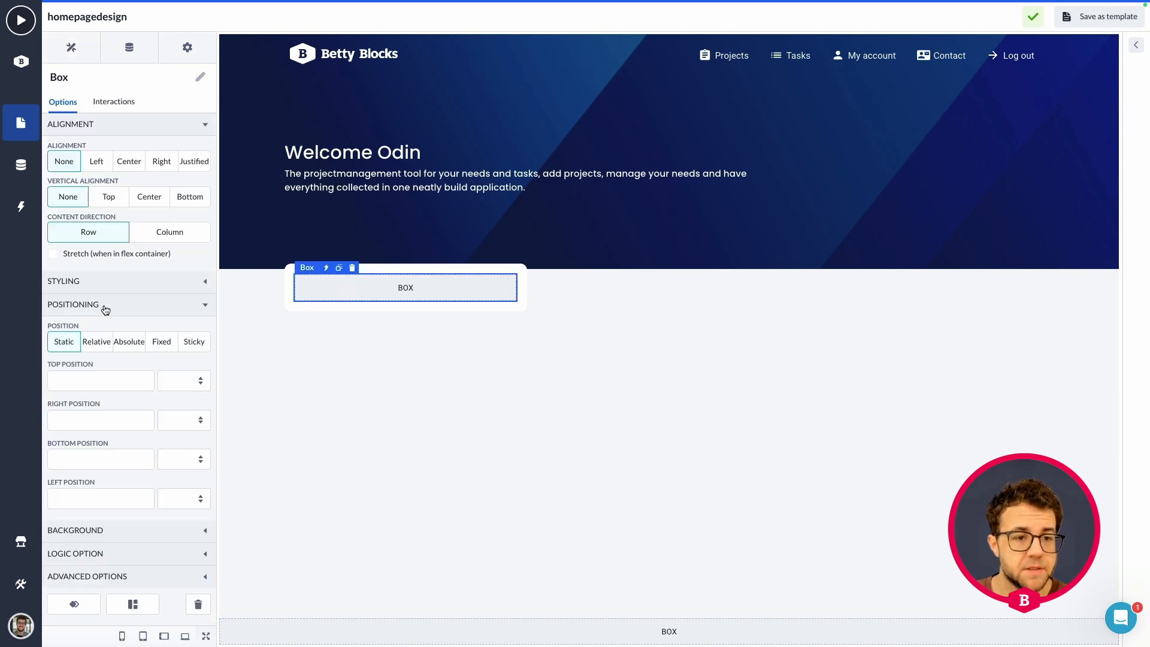
click(106, 306)
click(79, 285)
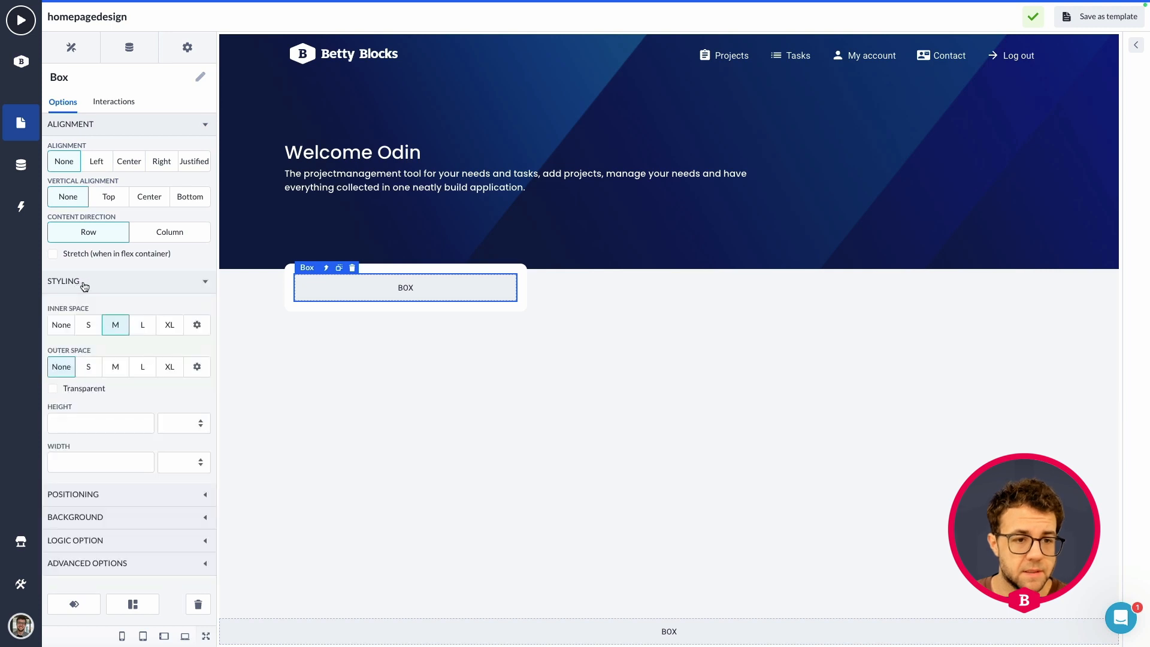
click(61, 328)
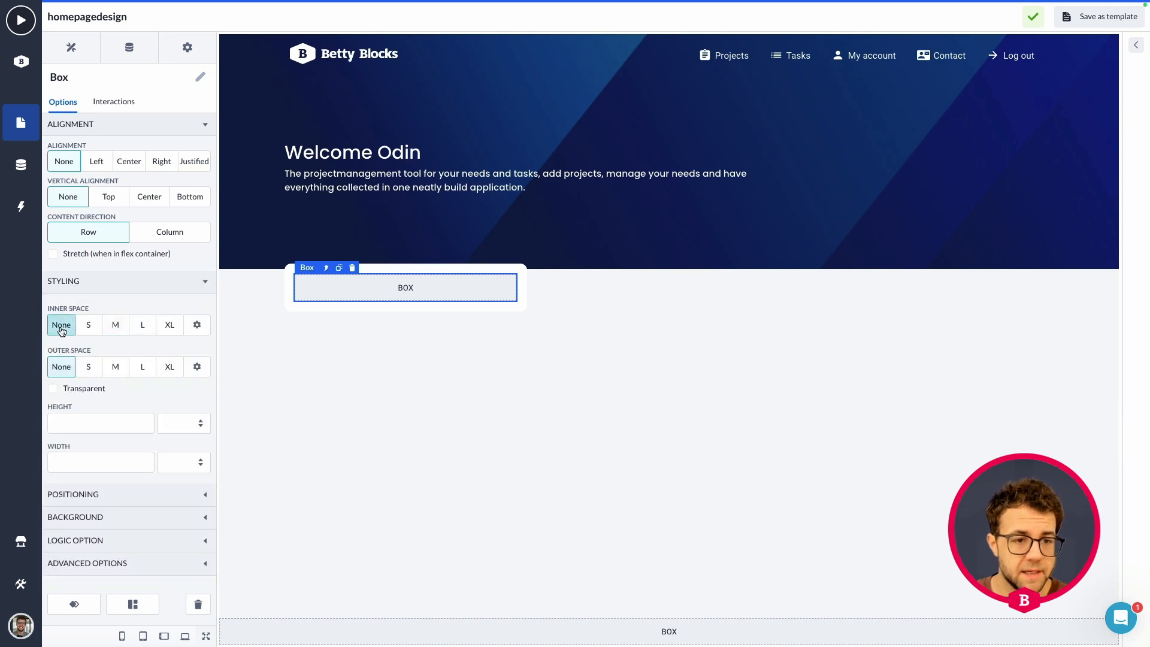
click(339, 269)
click(339, 269)
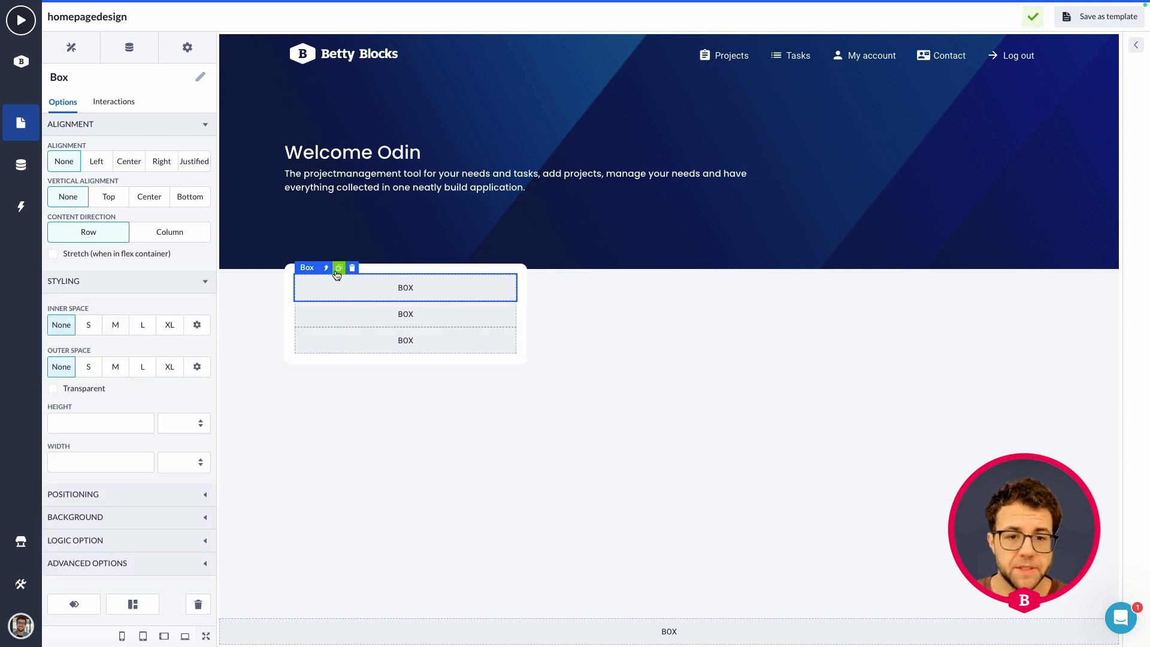
click(456, 390)
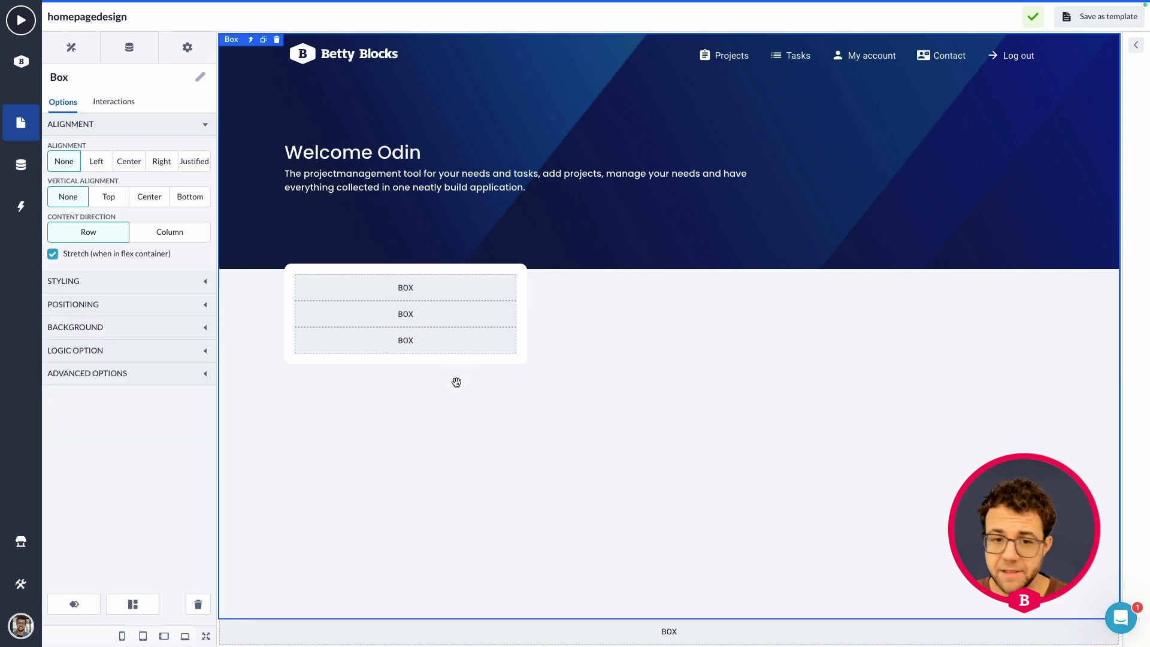
drag(293, 275, 519, 356)
mouse_move(221, 31)
mouse_down()
mouse_move(1061, 235)
mouse_move(1125, 268)
mouse_up()
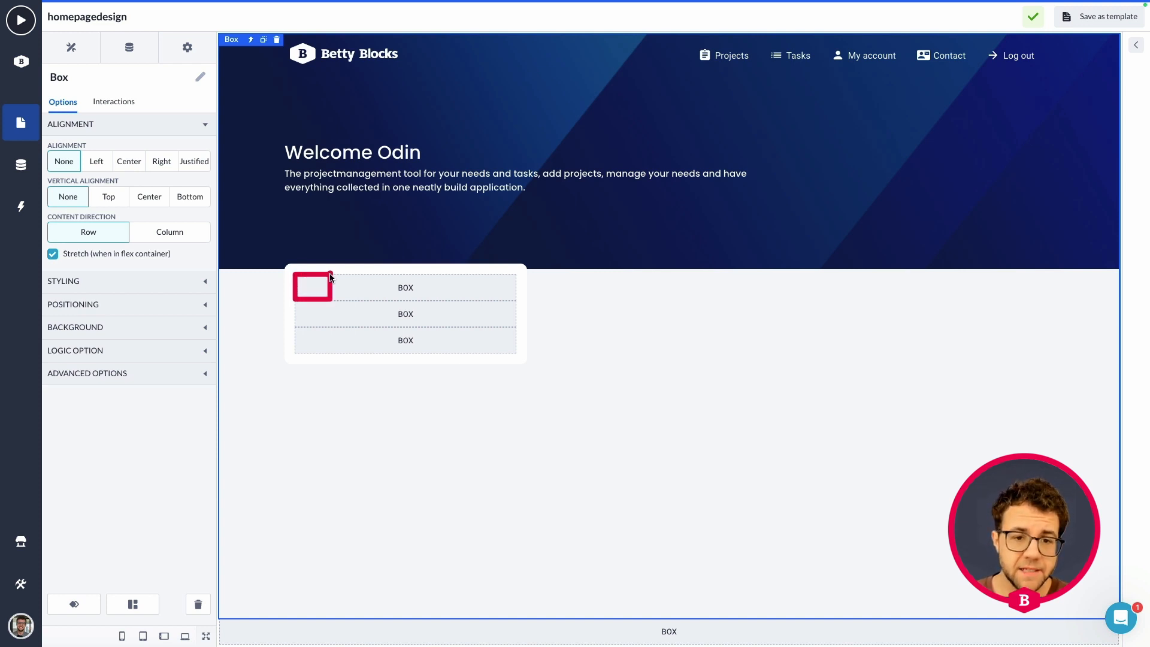
drag(330, 275, 514, 300)
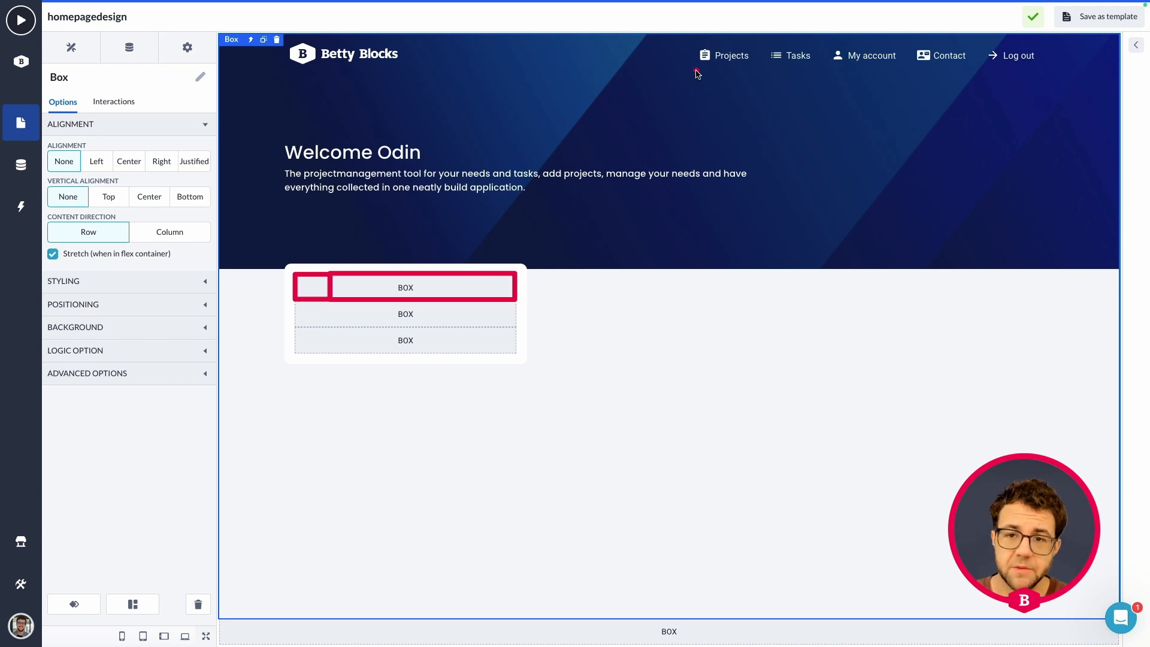
mouse_move(697, 73)
mouse_down()
mouse_move(527, 186)
mouse_move(353, 259)
mouse_up()
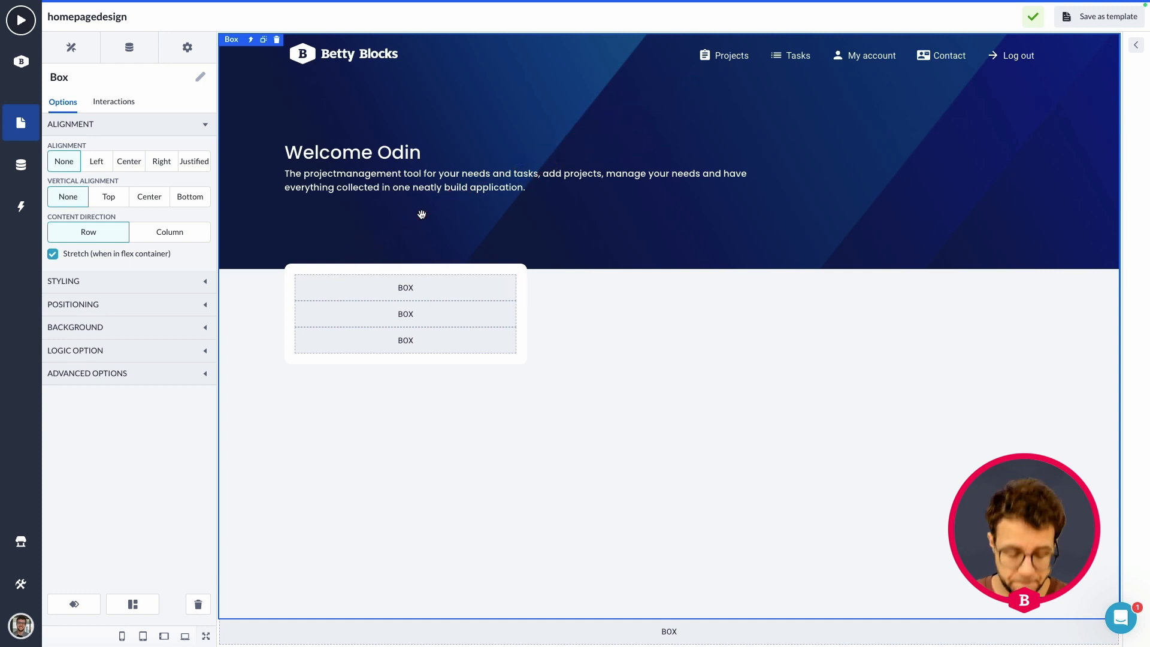
- Duplicate the top box in the white card twice and move one of the copies inside the box below it
click(349, 286)
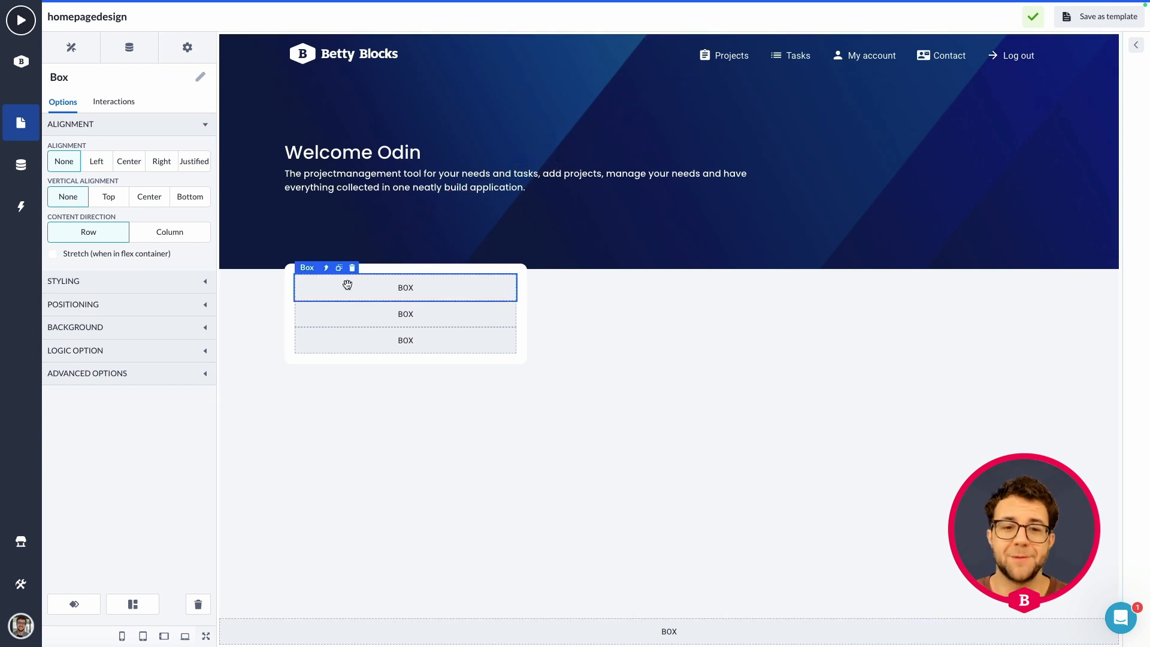
click(339, 268)
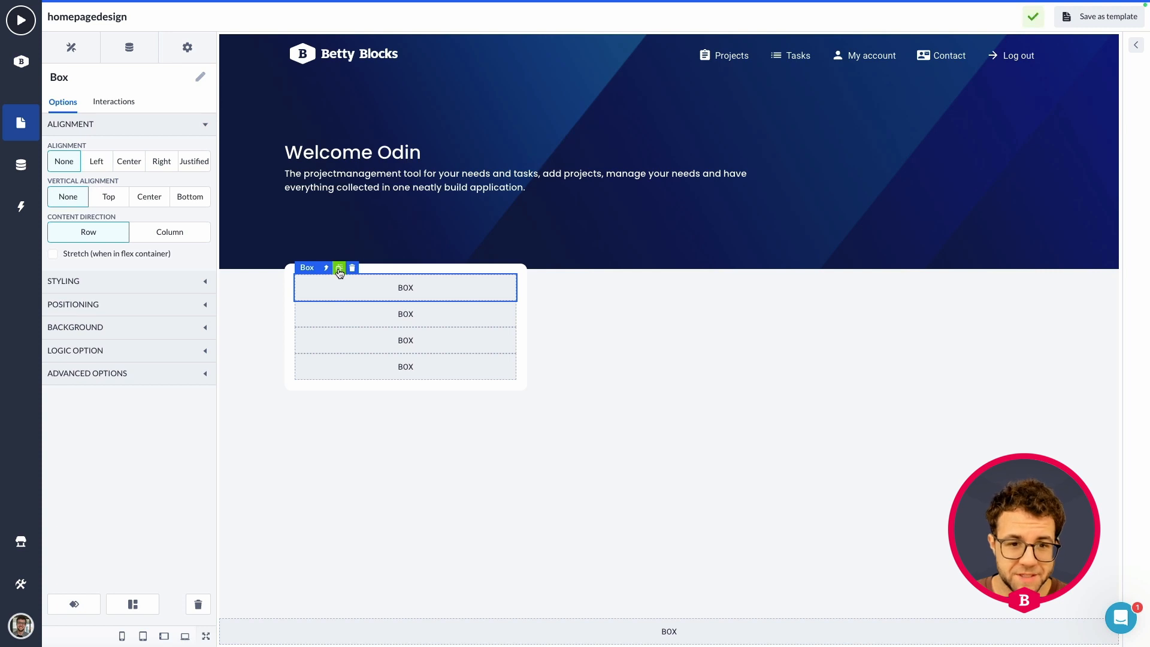
click(338, 269)
click(388, 310)
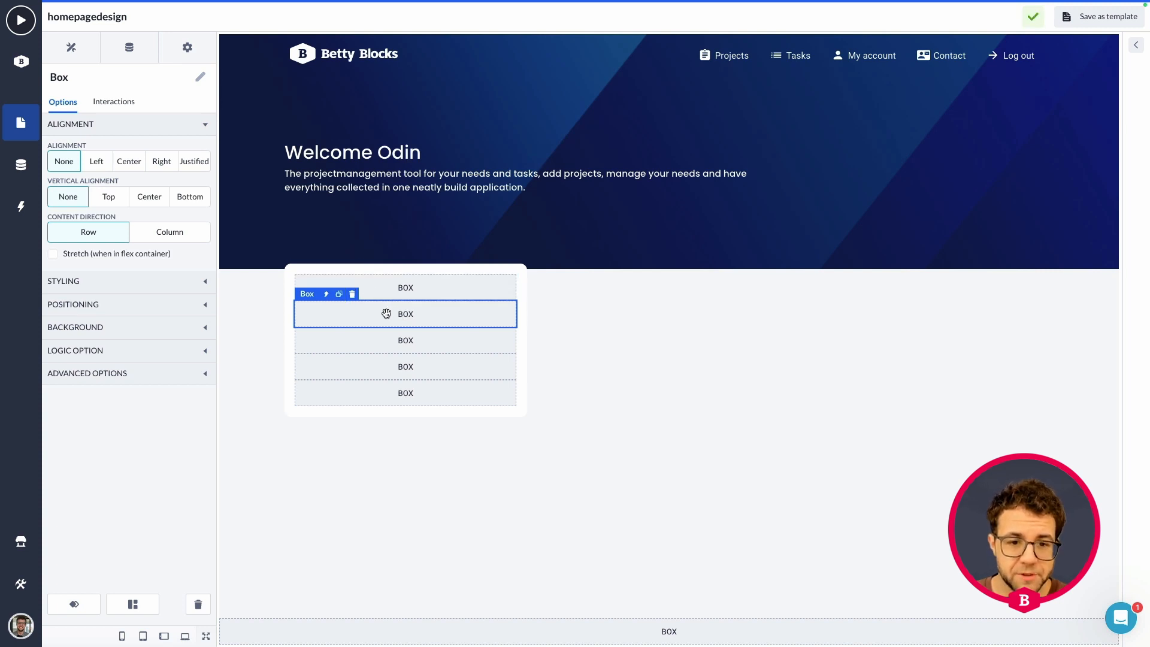
drag(387, 313, 386, 335)
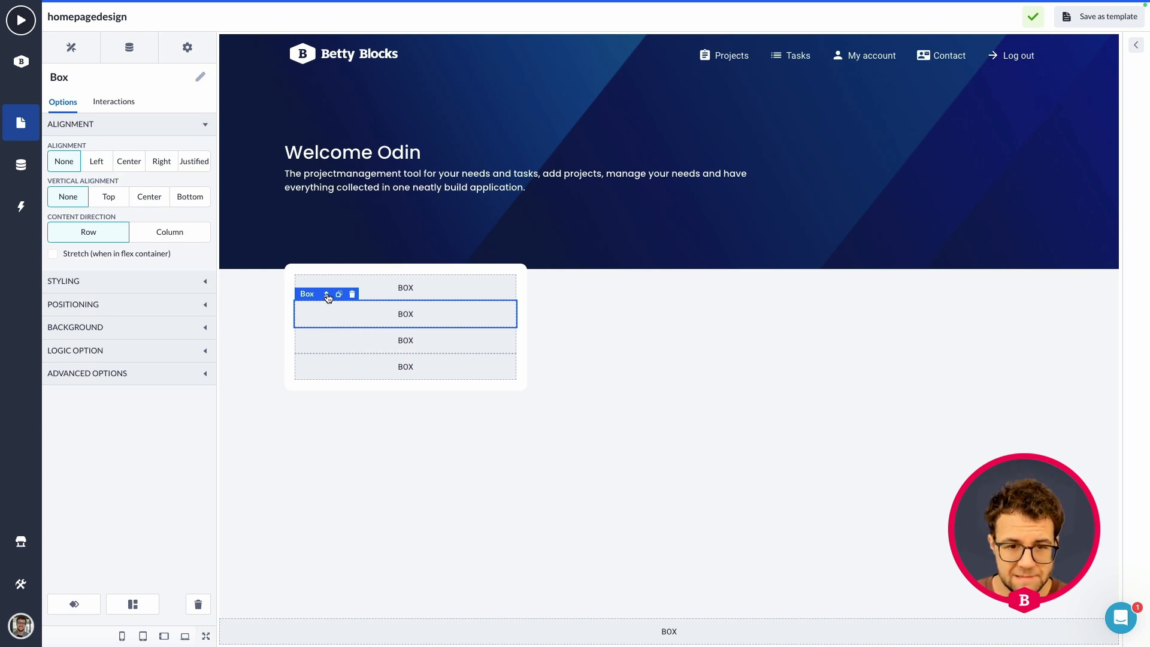
- Set the alignment of the box holding the nested copy to Left and move the top box into it as a second inner box
click(102, 163)
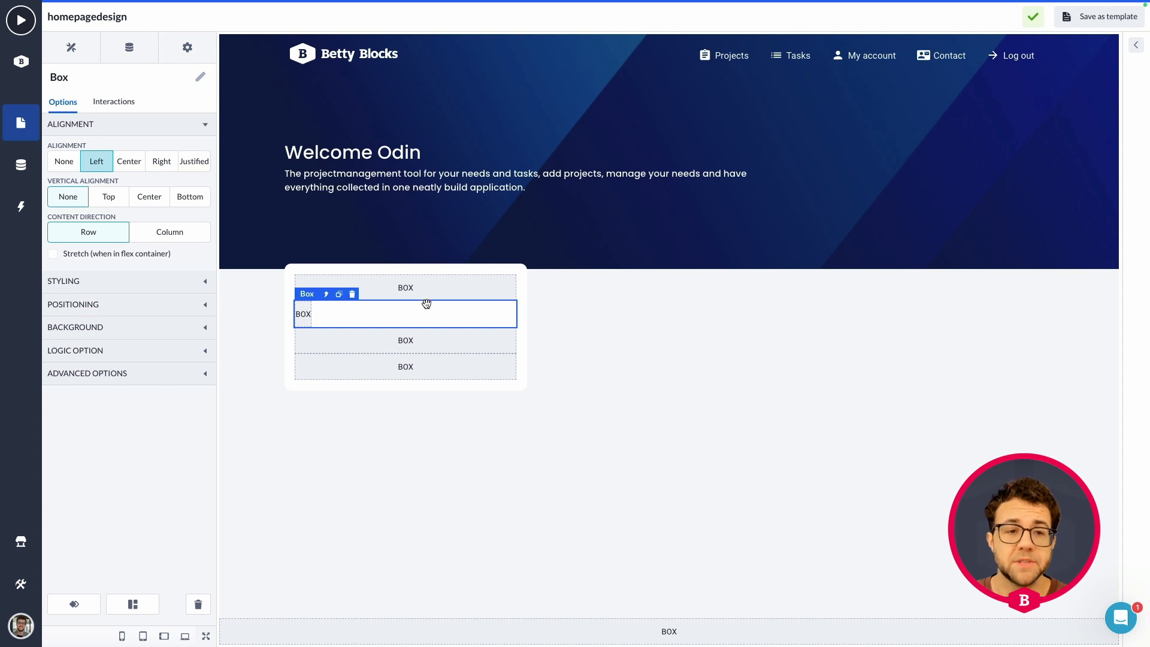
click(393, 286)
drag(392, 286, 407, 313)
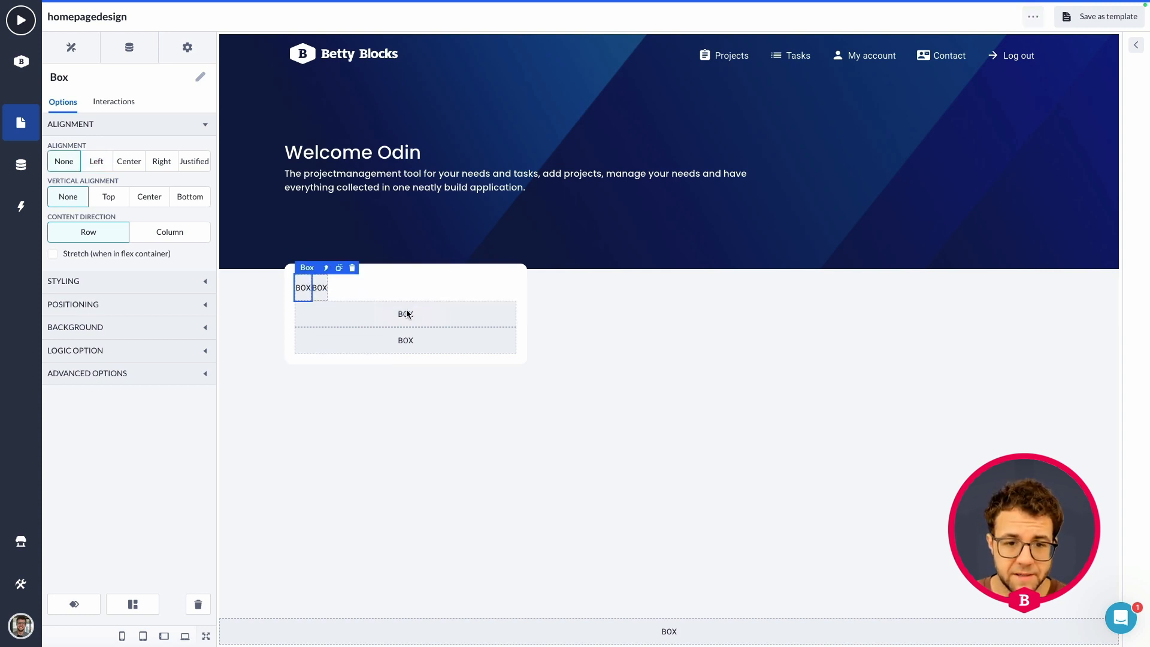
click(326, 269)
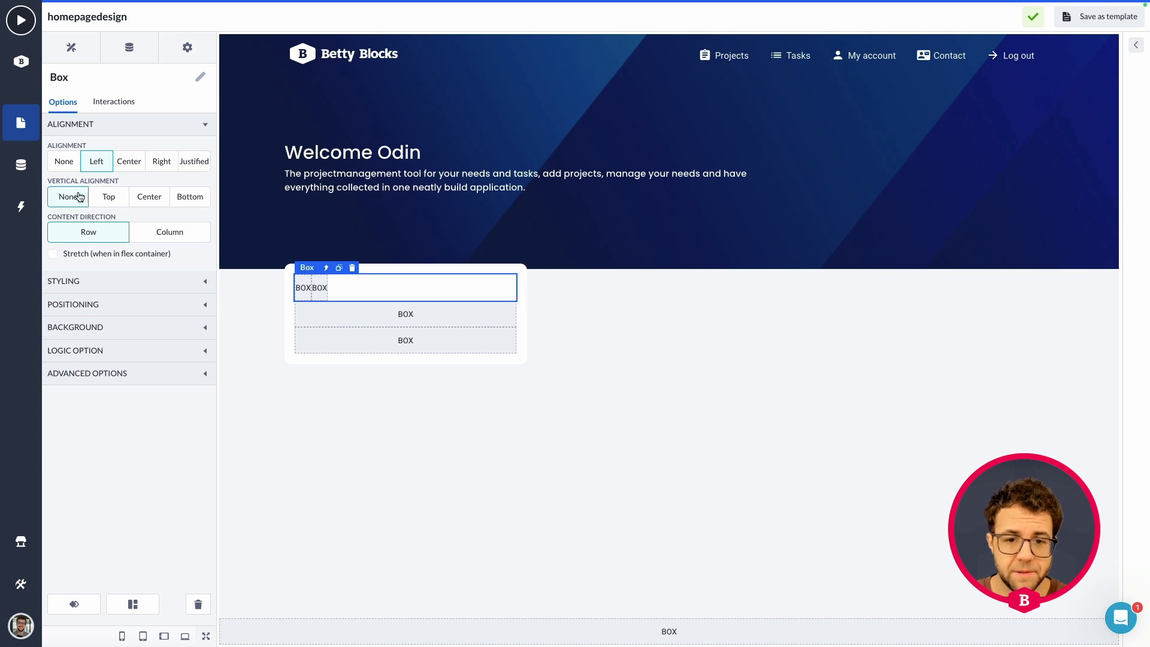
- Make the second of the two inner boxes in the first row stretch within its flex container
click(303, 287)
click(321, 290)
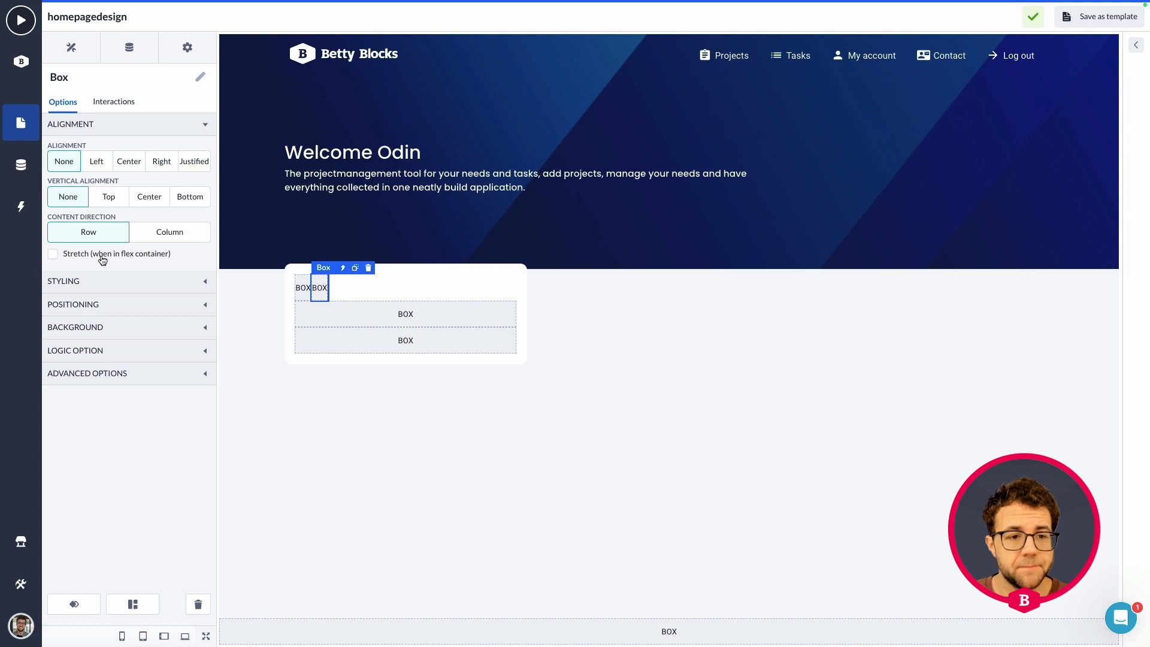
click(52, 254)
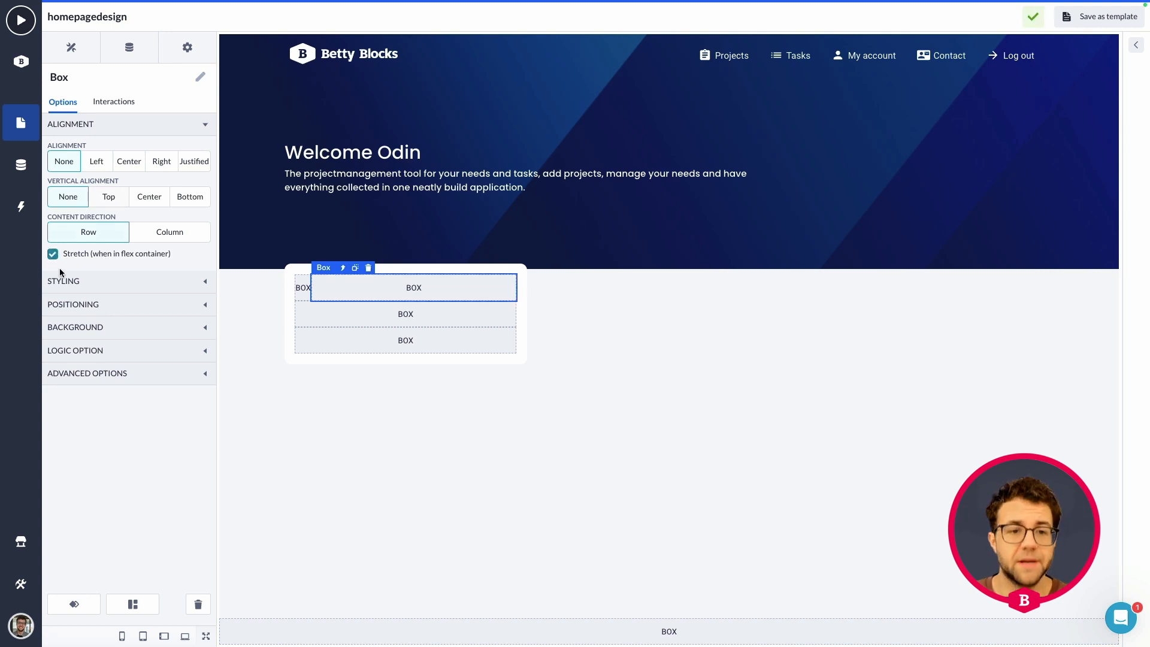
click(314, 412)
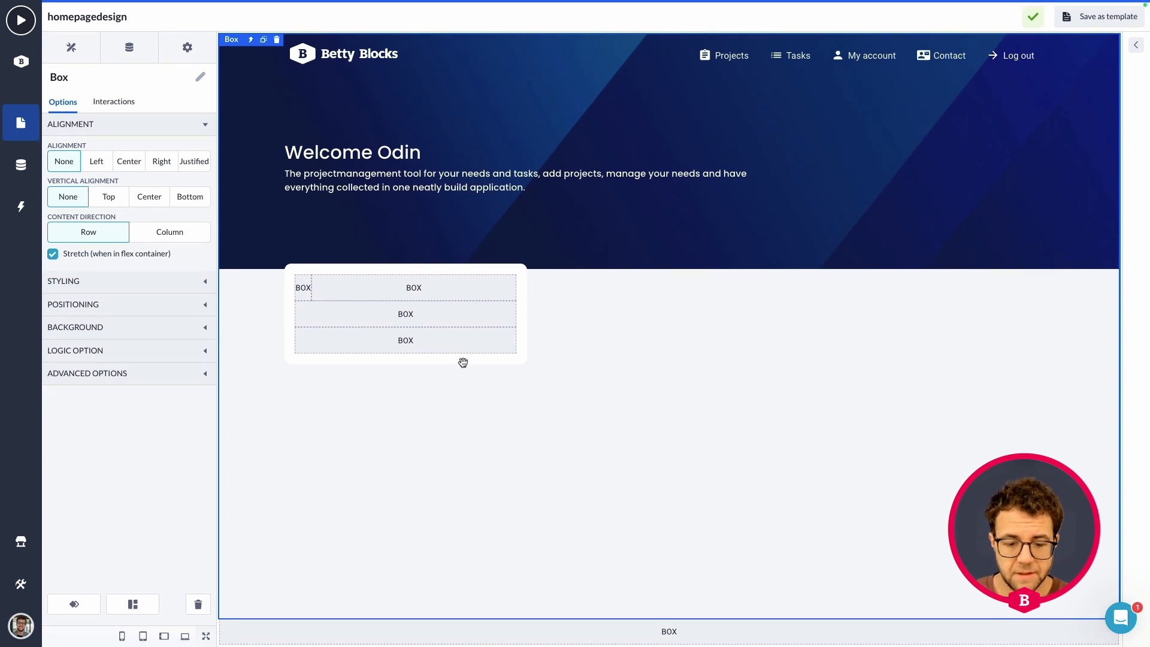
- Place an Icon component inside the narrow first box of the card's top row
click(302, 289)
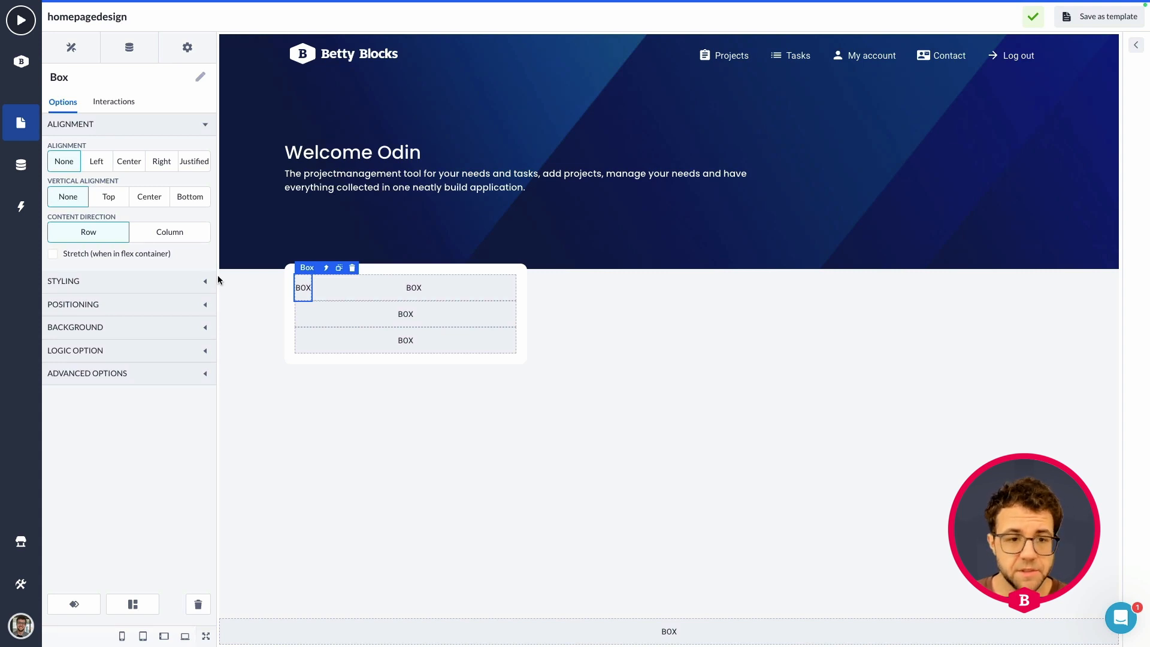
click(83, 55)
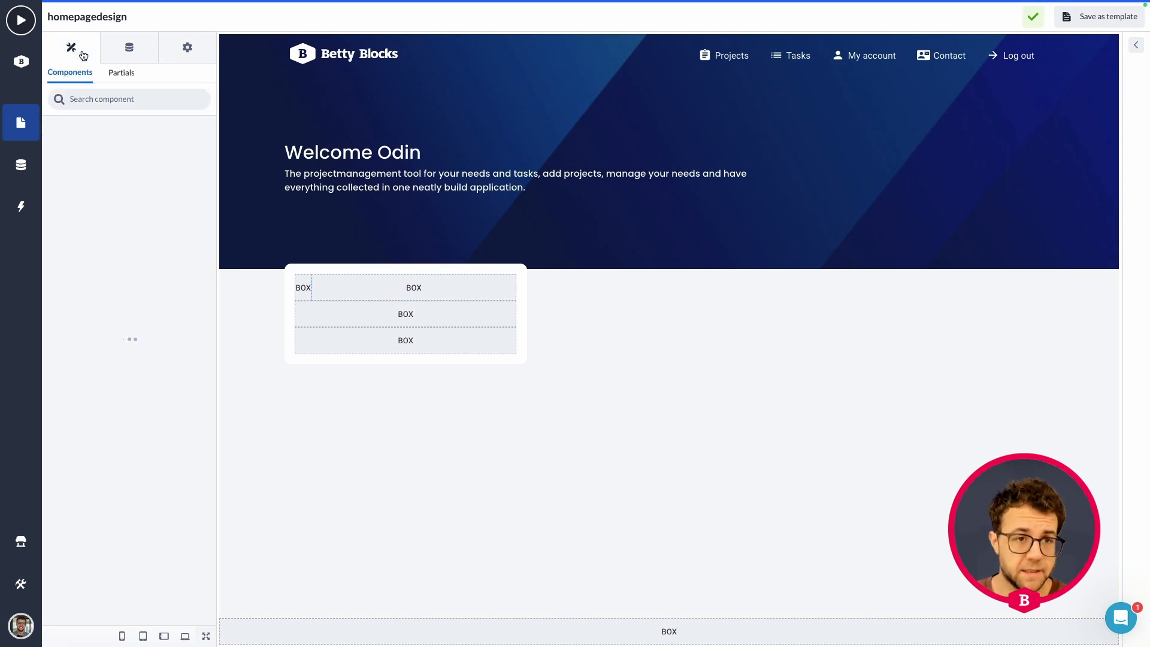
scroll(165, 345, down, 5)
scroll(167, 346, down, 2)
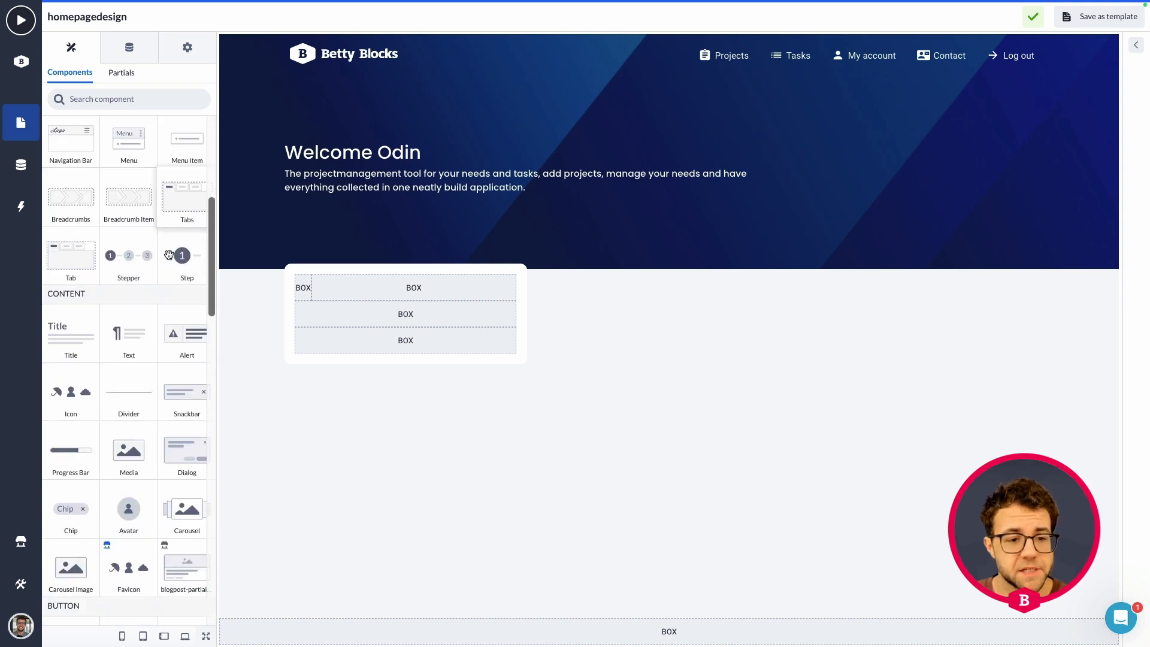
drag(146, 341, 303, 288)
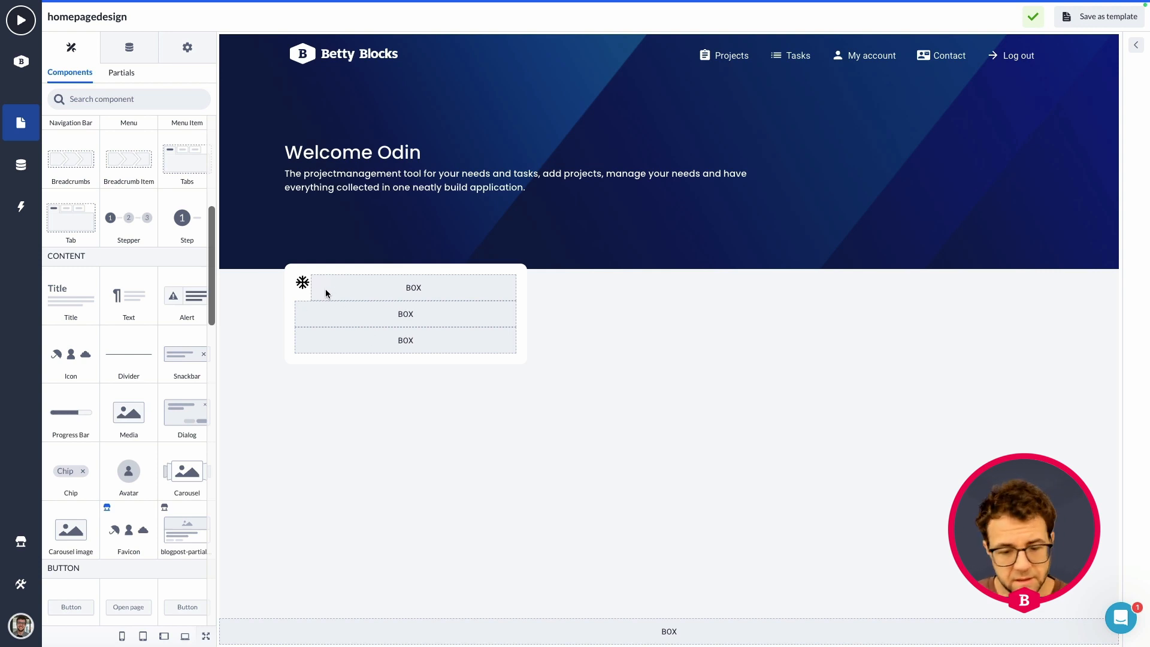
- Select the box that contains the icon and set its vertical alignment to Center
click(303, 284)
click(328, 267)
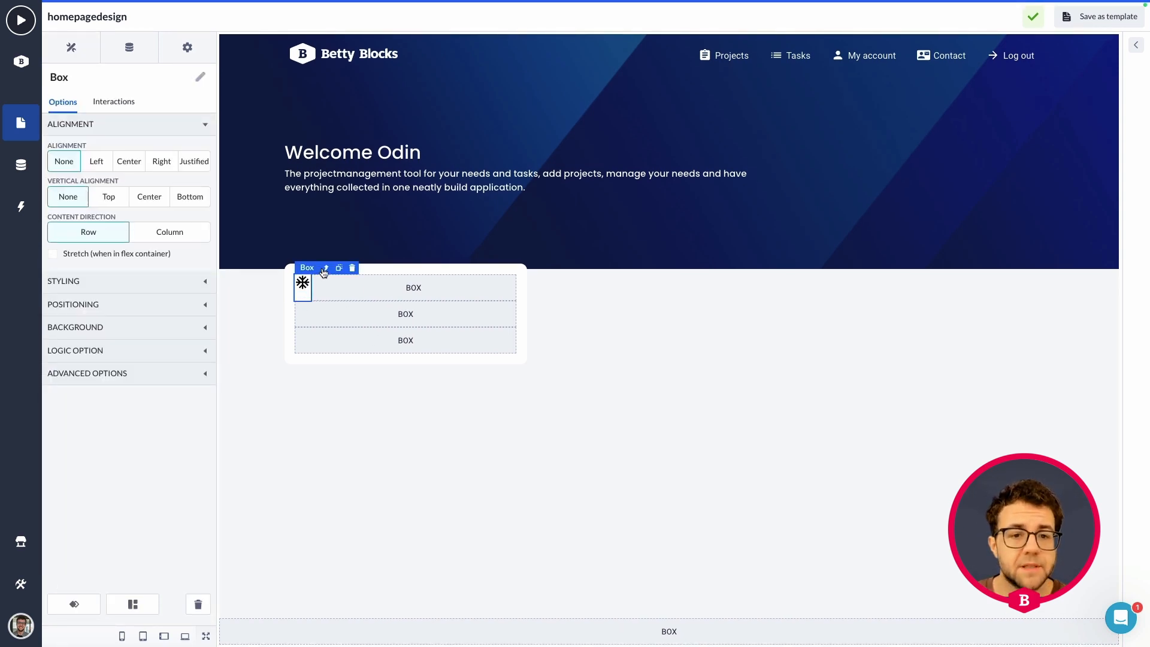
click(149, 197)
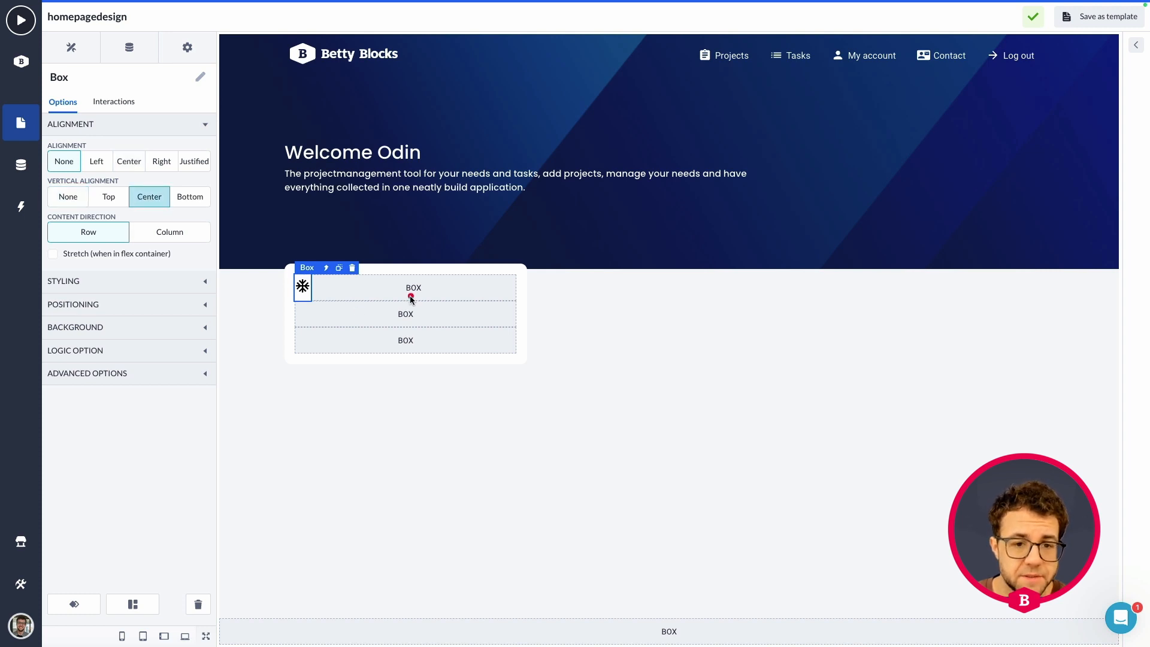
drag(413, 269, 600, 331)
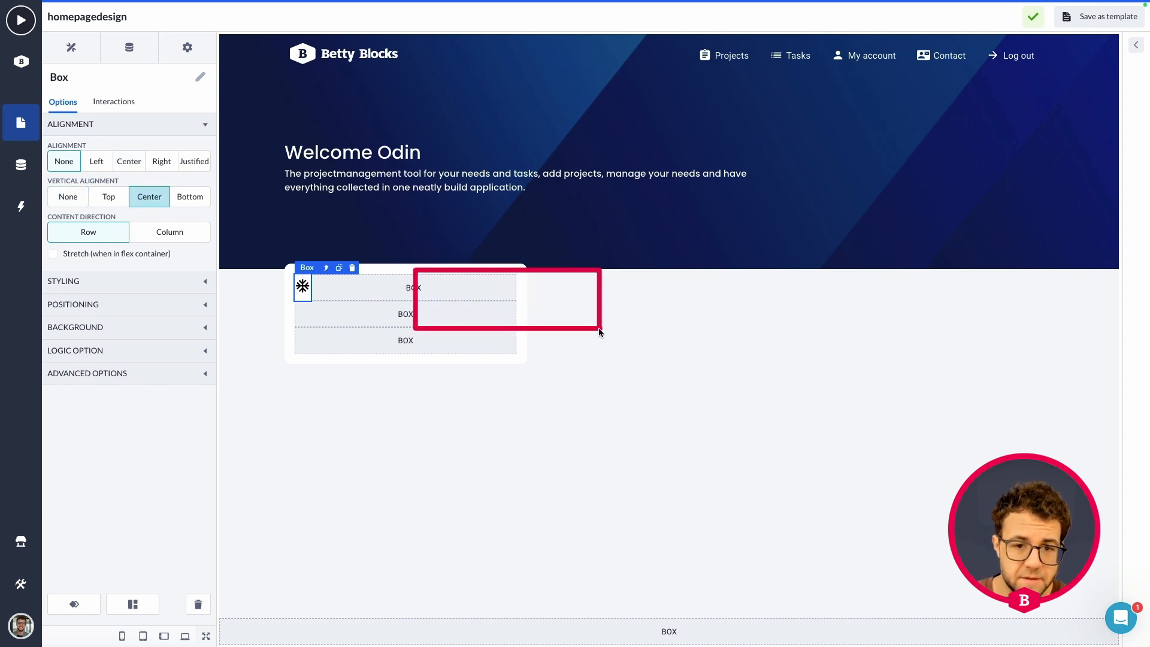
mouse_move(459, 310)
mouse_down()
mouse_move(435, 282)
mouse_move(470, 298)
mouse_up()
click(448, 296)
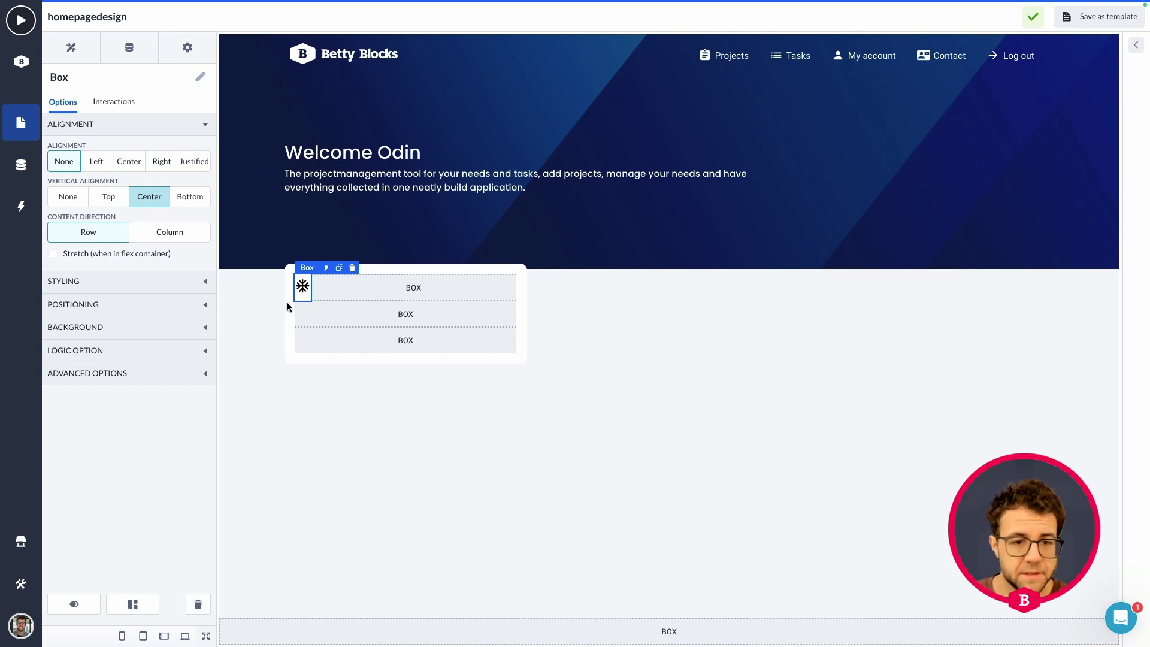
click(110, 308)
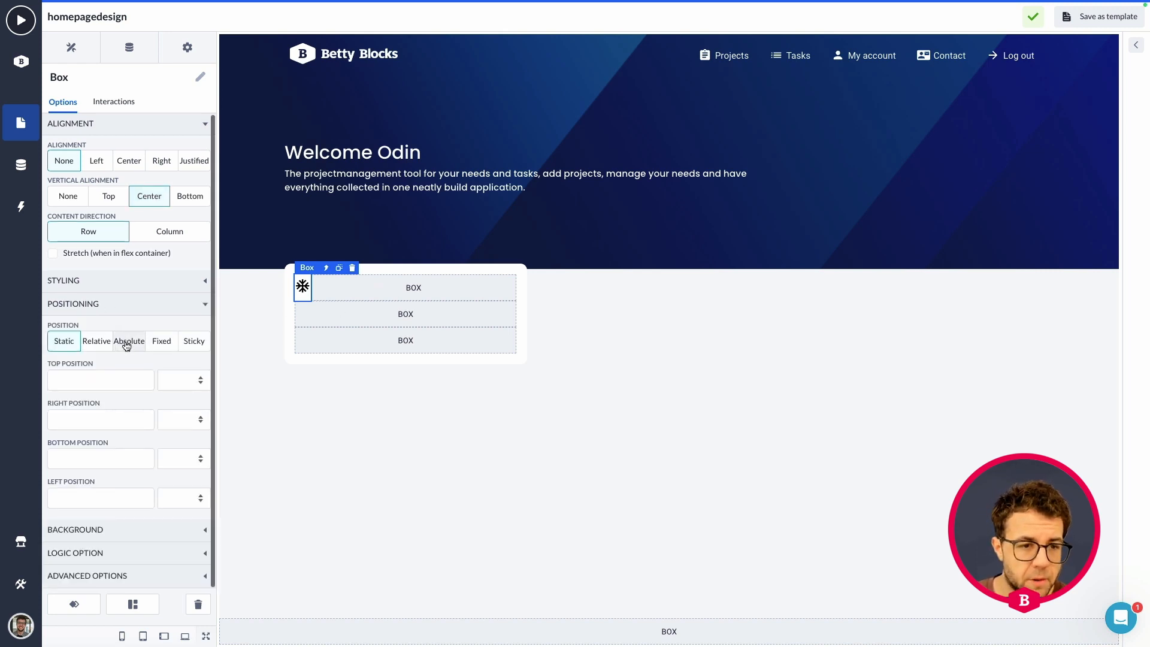
click(101, 304)
- Set the height of the box around the icon to 40
click(103, 284)
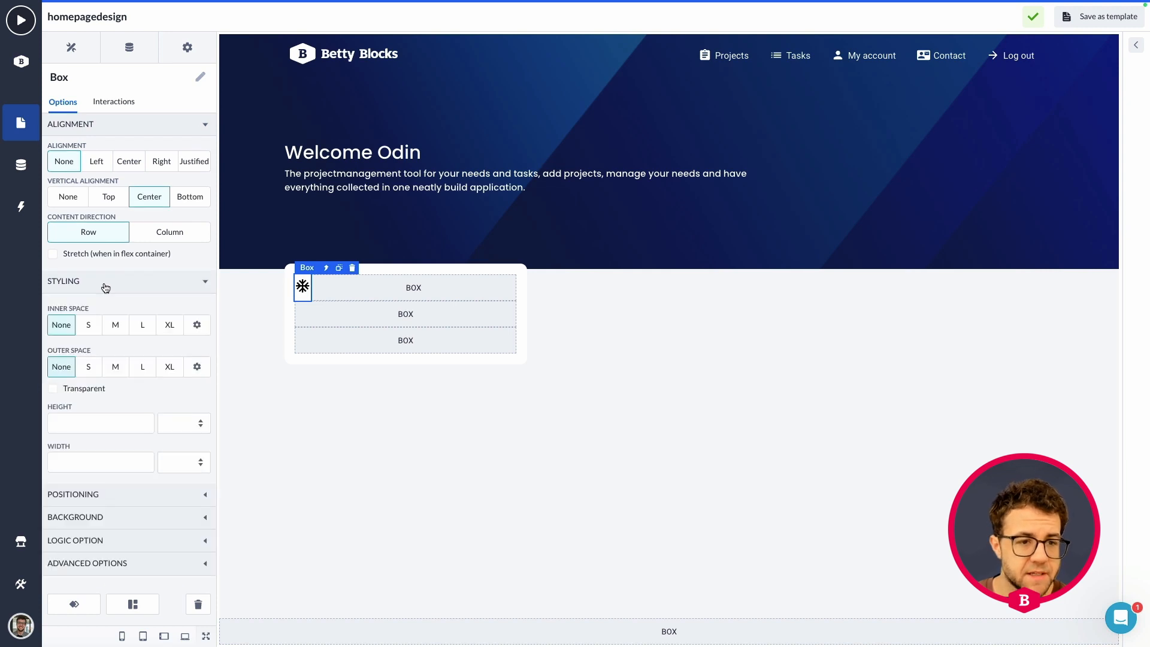
click(111, 421)
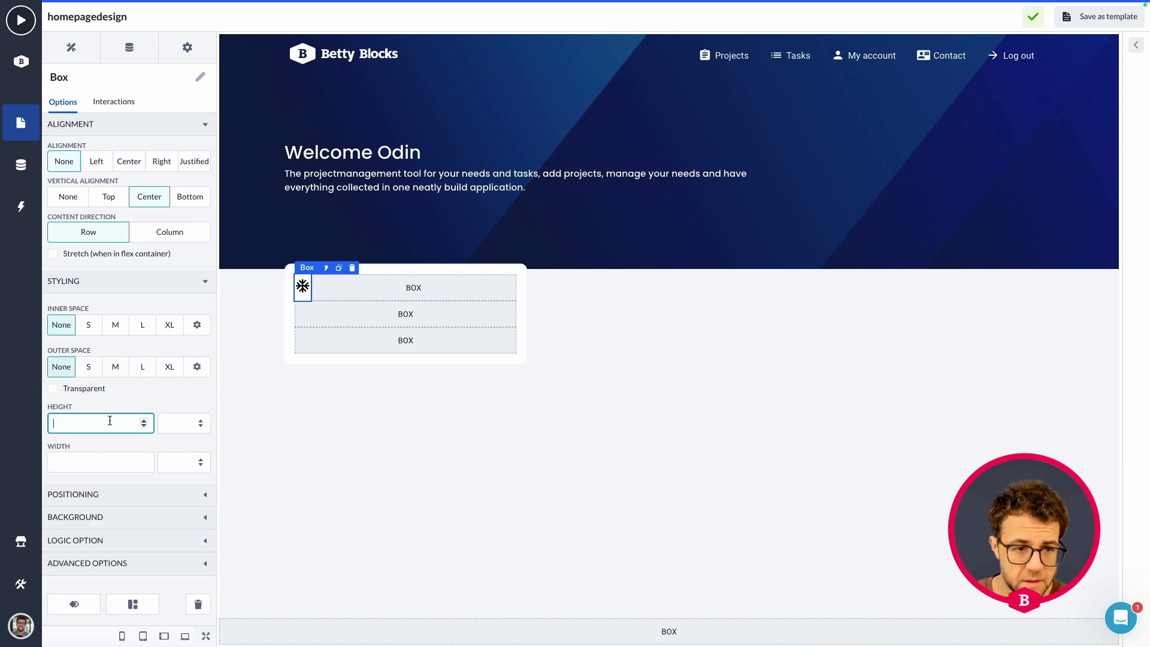
click(110, 517)
scroll(111, 518, down, 7)
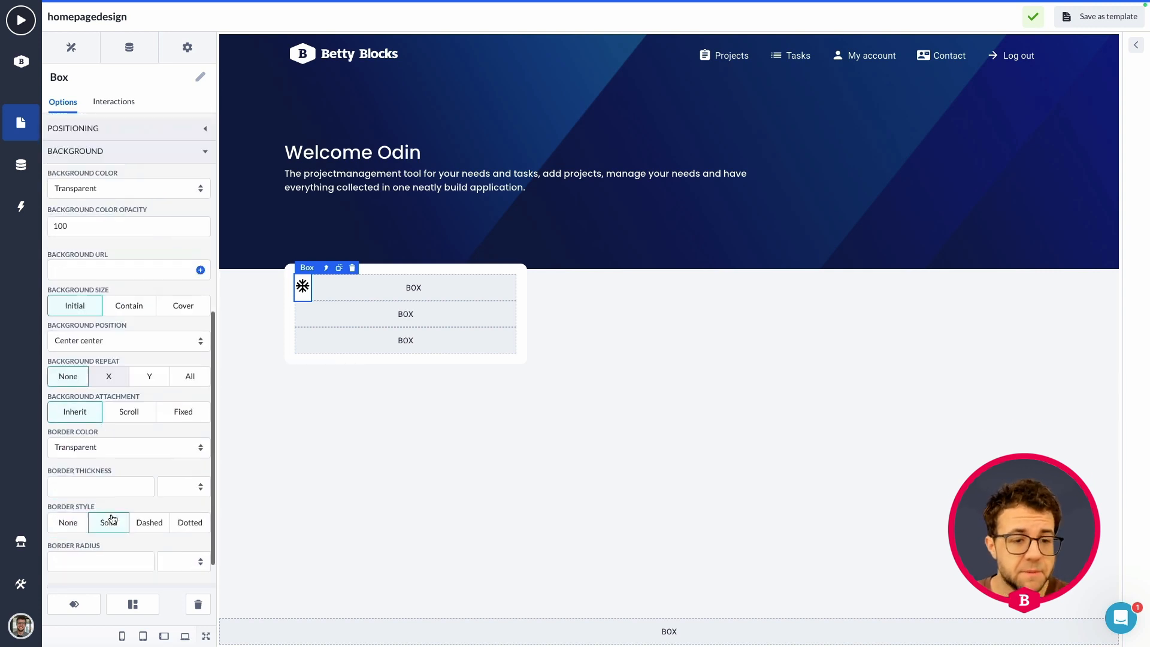
scroll(111, 513, up, 3)
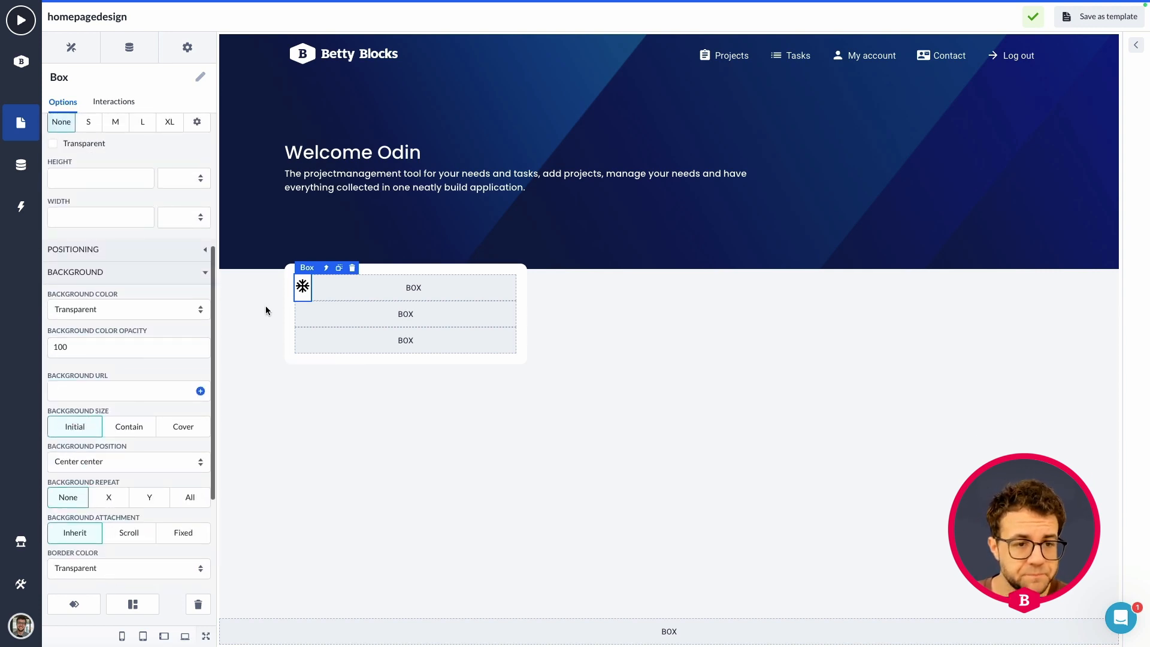
click(84, 178)
scroll(83, 180, up, 2)
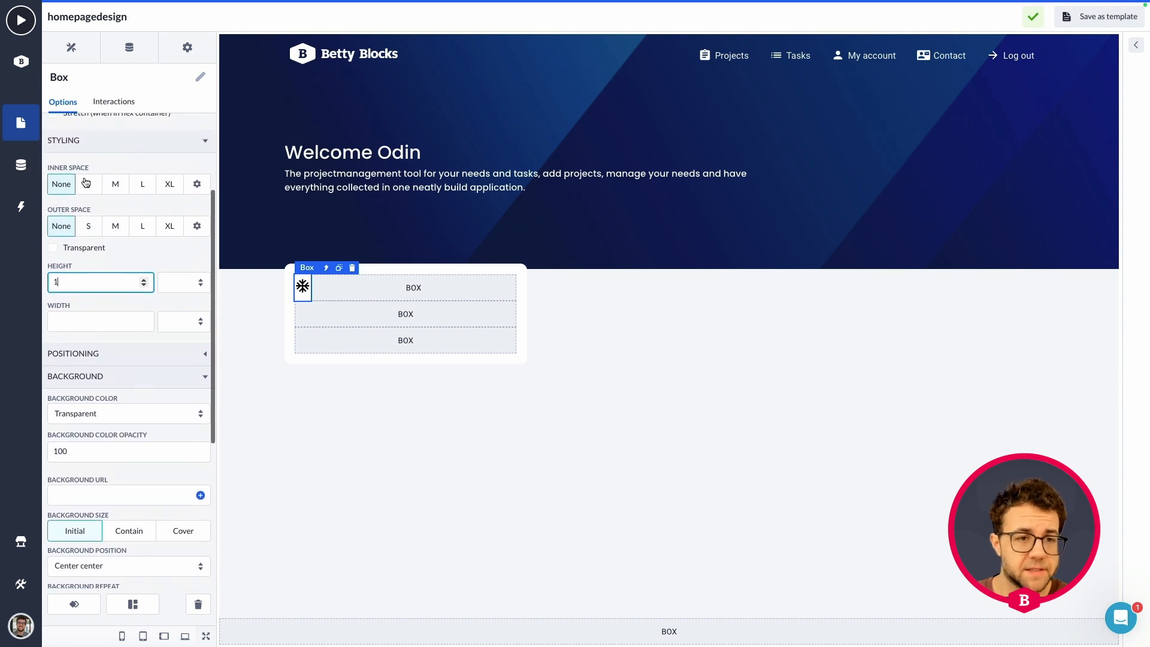
text(40)
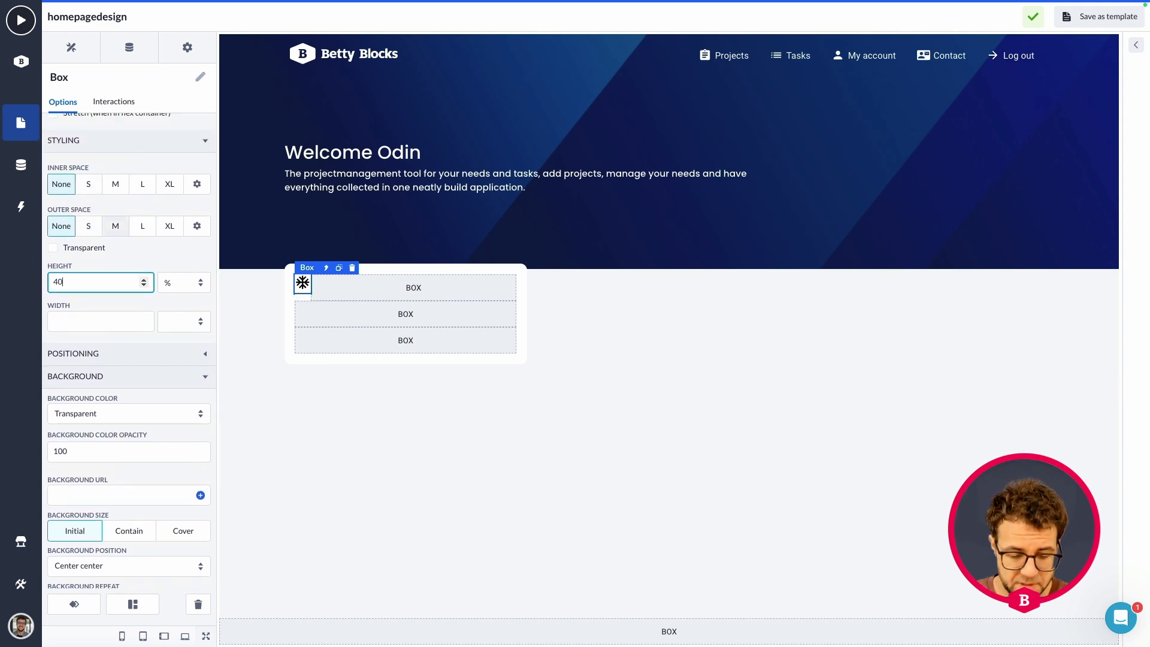
- Set the icon box's width to 40 and use px as the unit for both height and width
click(88, 321)
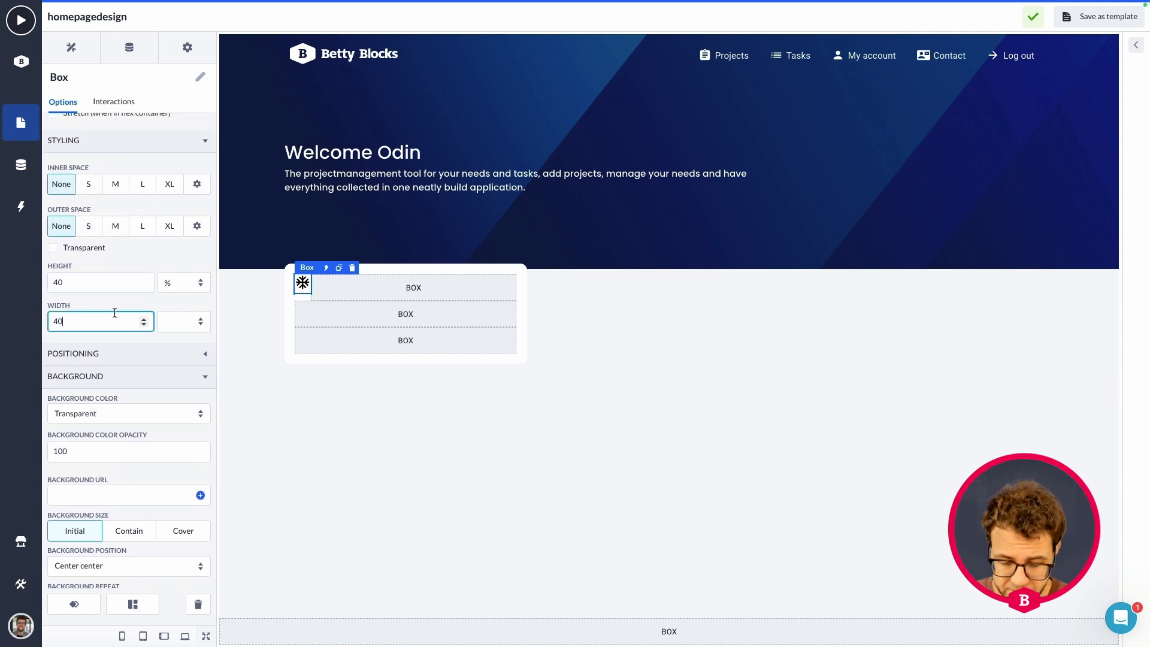
text(40)
click(183, 321)
click(186, 333)
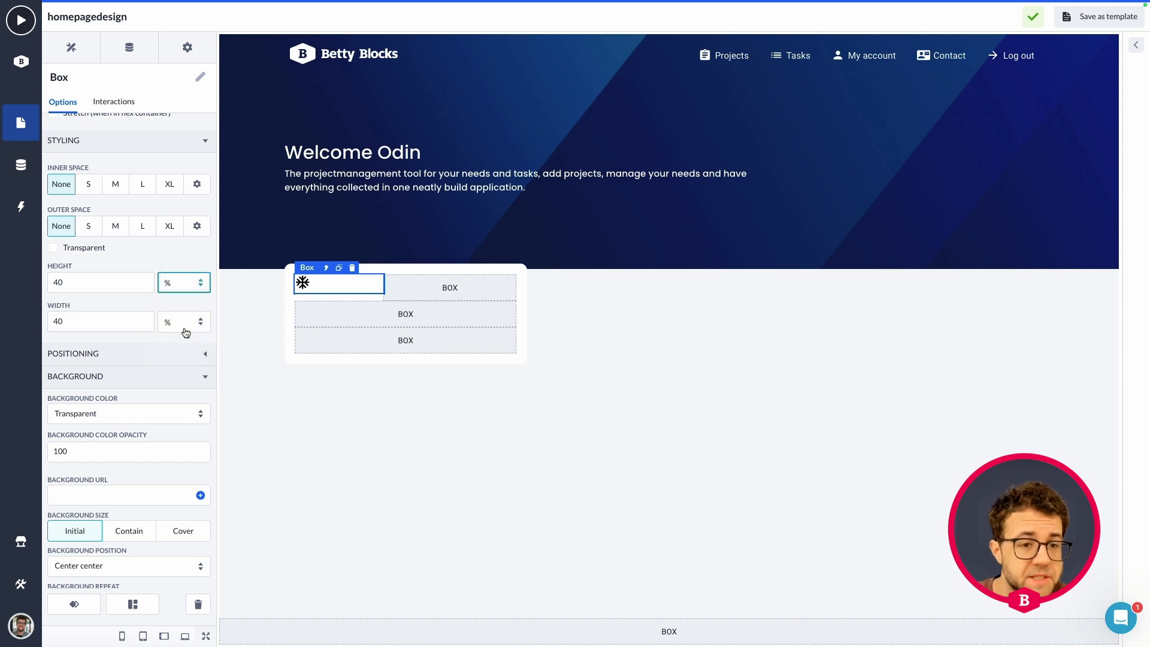
click(184, 327)
click(177, 348)
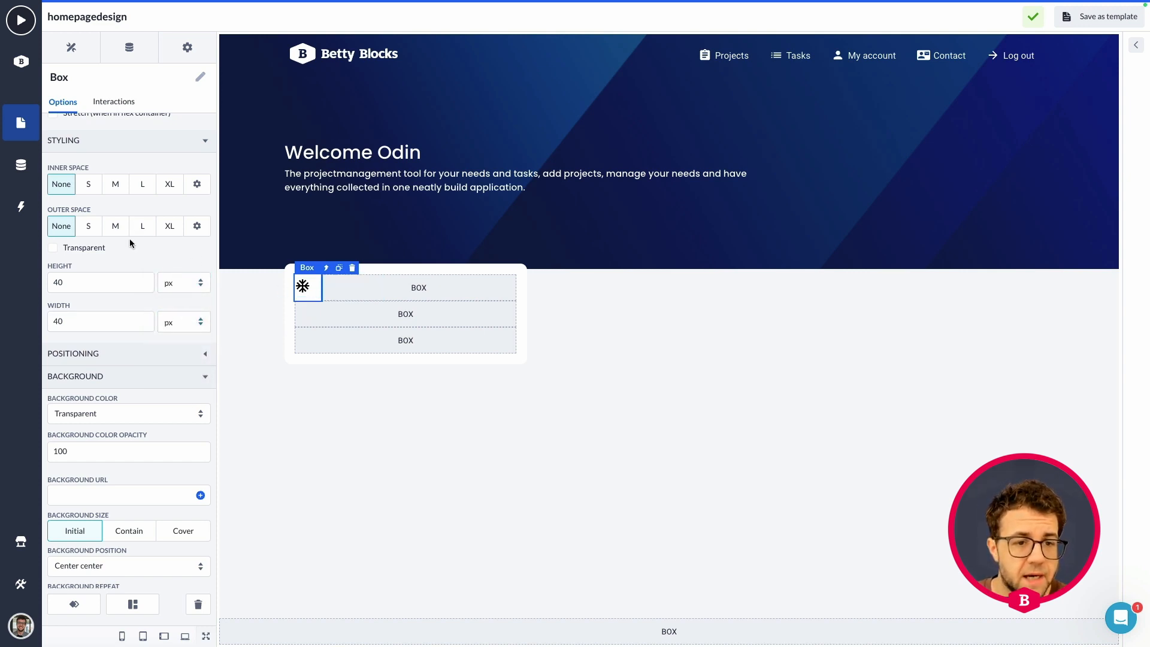
- Try Center as the icon box's horizontal alignment and set it to Left instead
scroll(129, 239, up, 3)
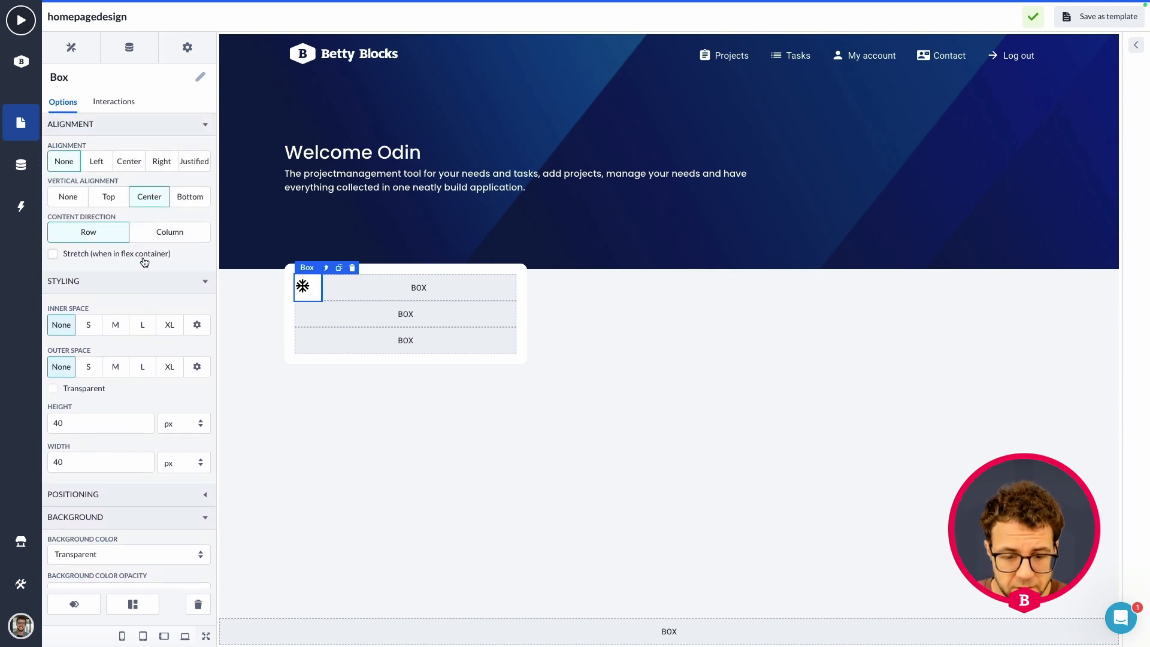
click(136, 168)
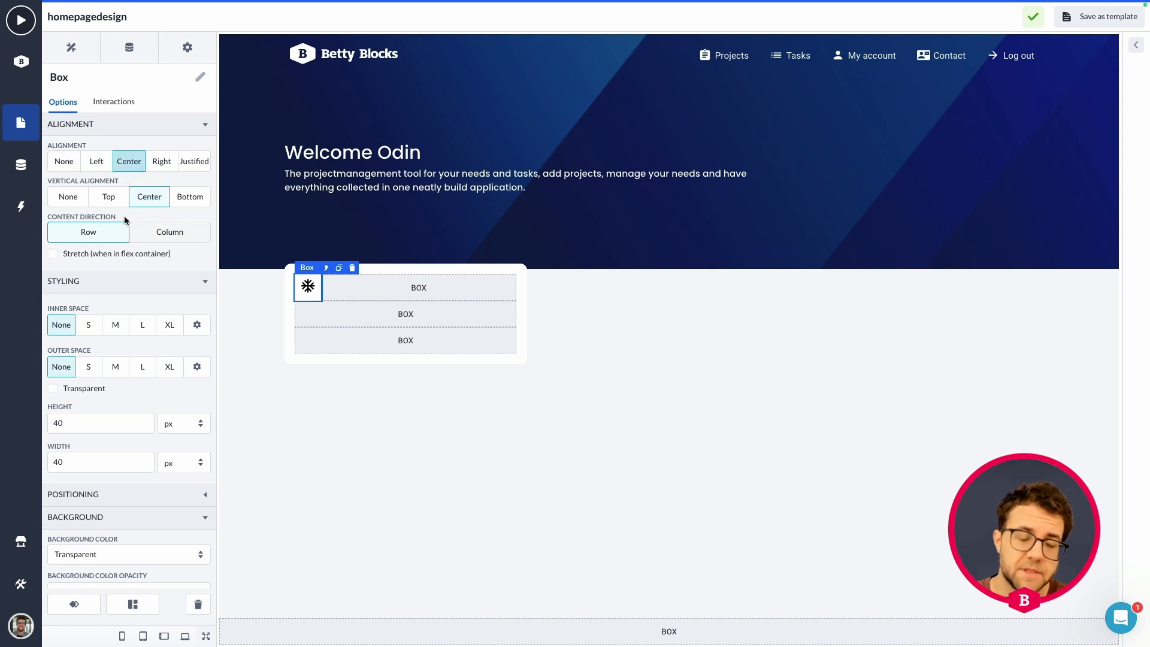
click(95, 168)
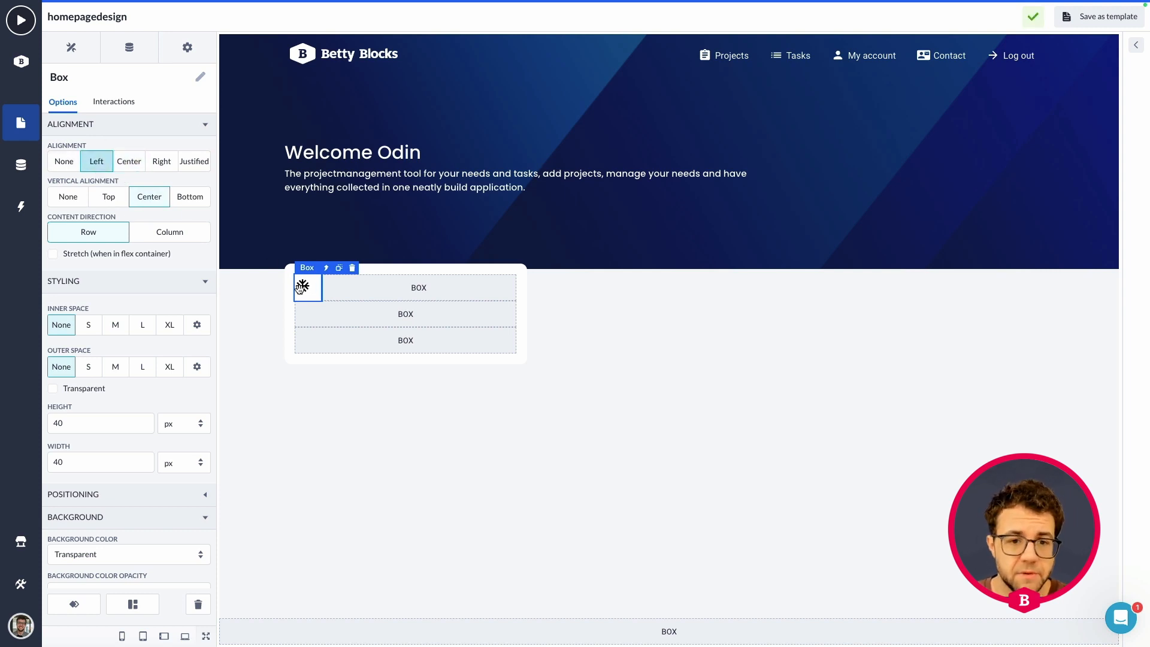
- Set the horizontal alignment of the box around the icon to Center
click(386, 339)
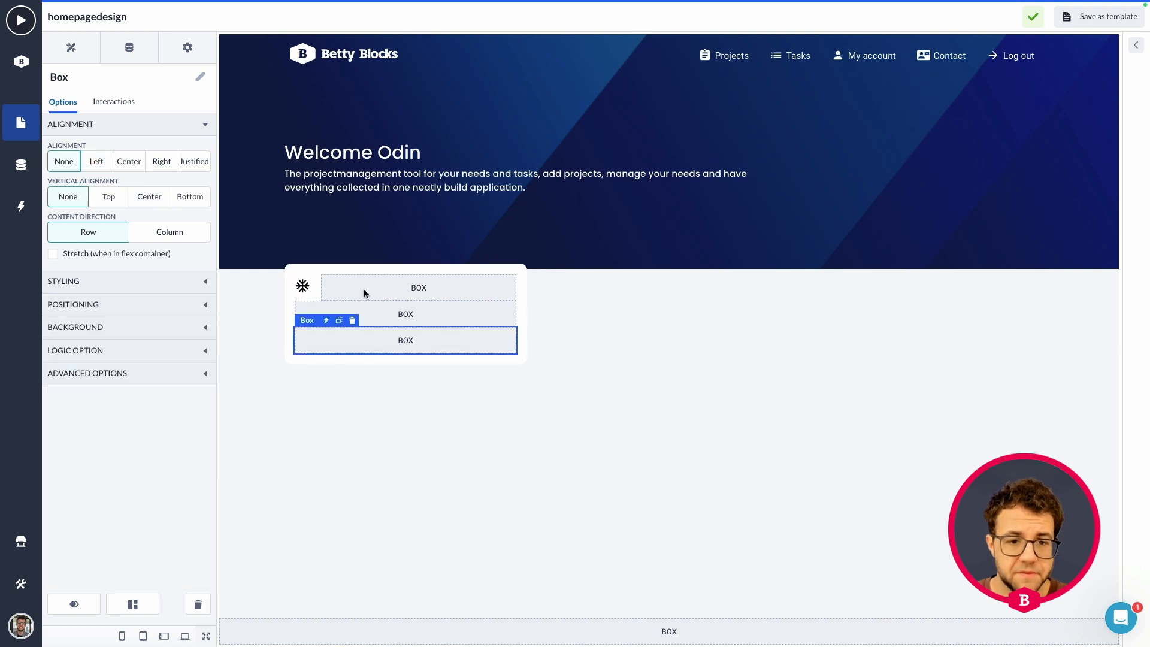
click(304, 285)
click(129, 161)
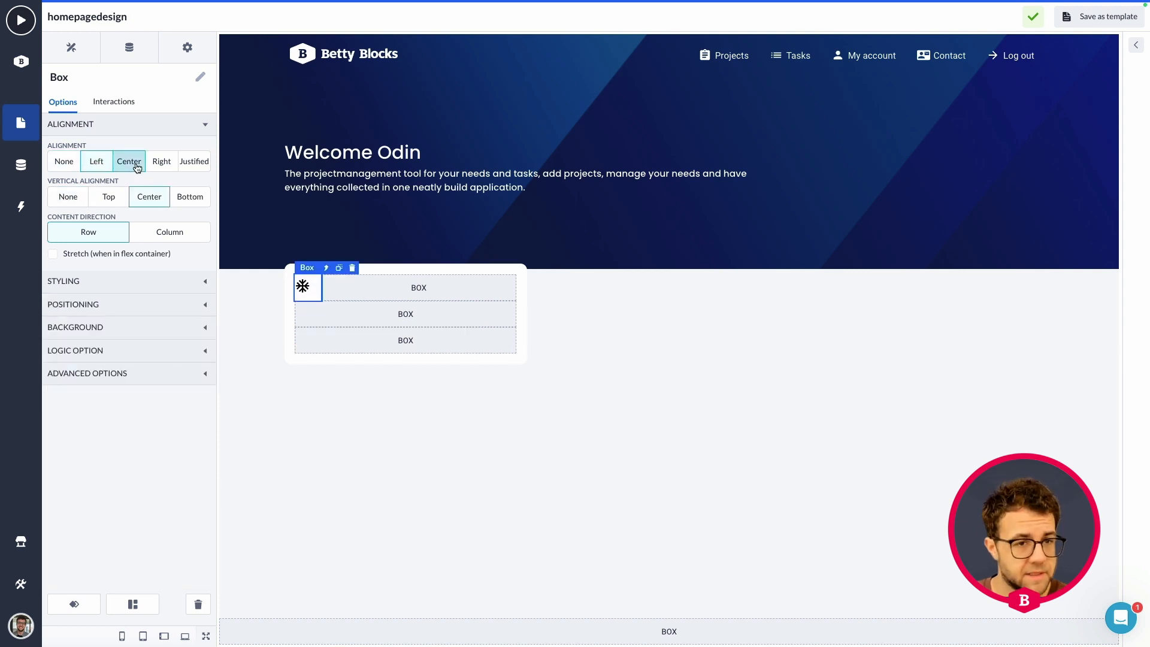
click(353, 317)
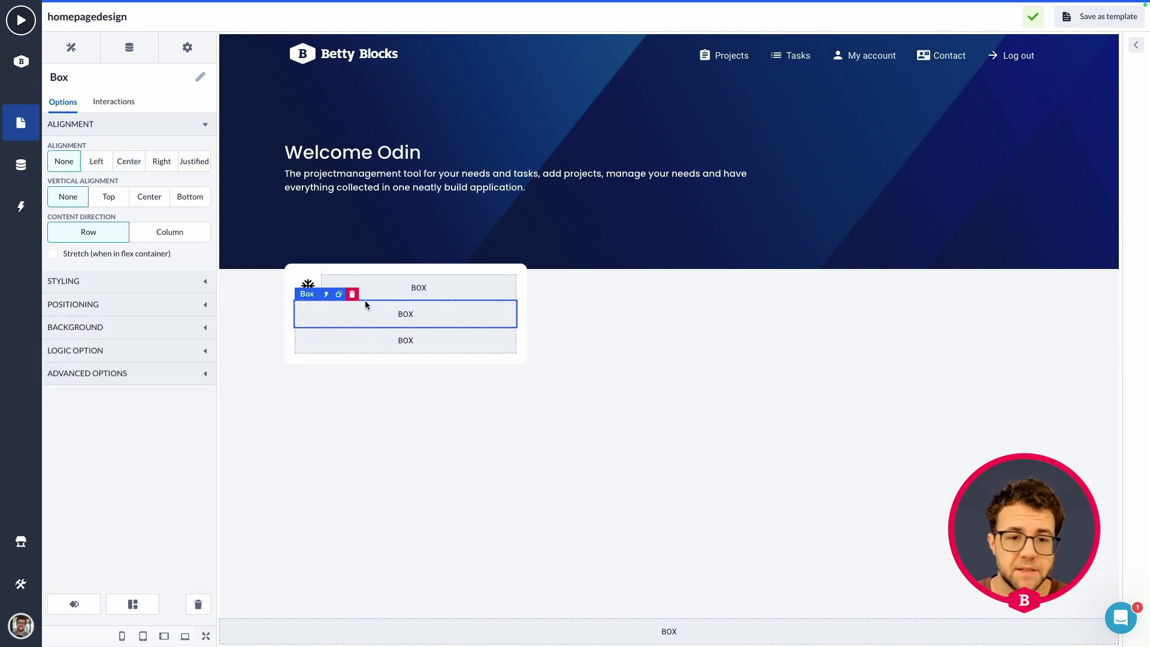
- Give the box around the icon a border radius of 40 px
click(306, 286)
click(309, 285)
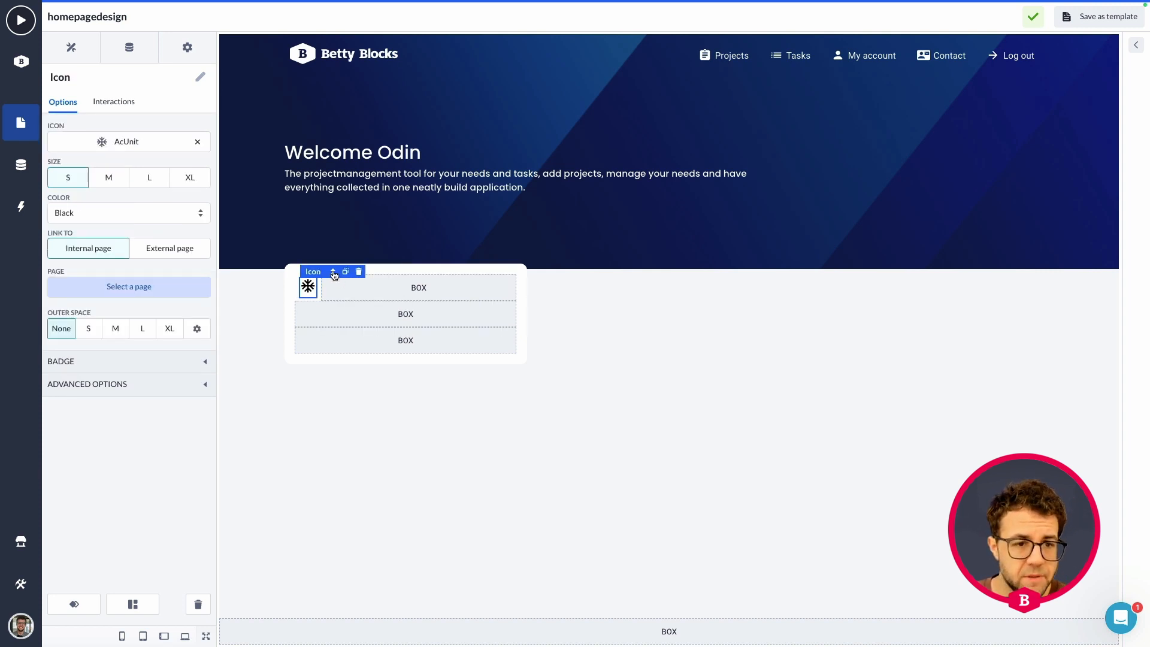
click(333, 272)
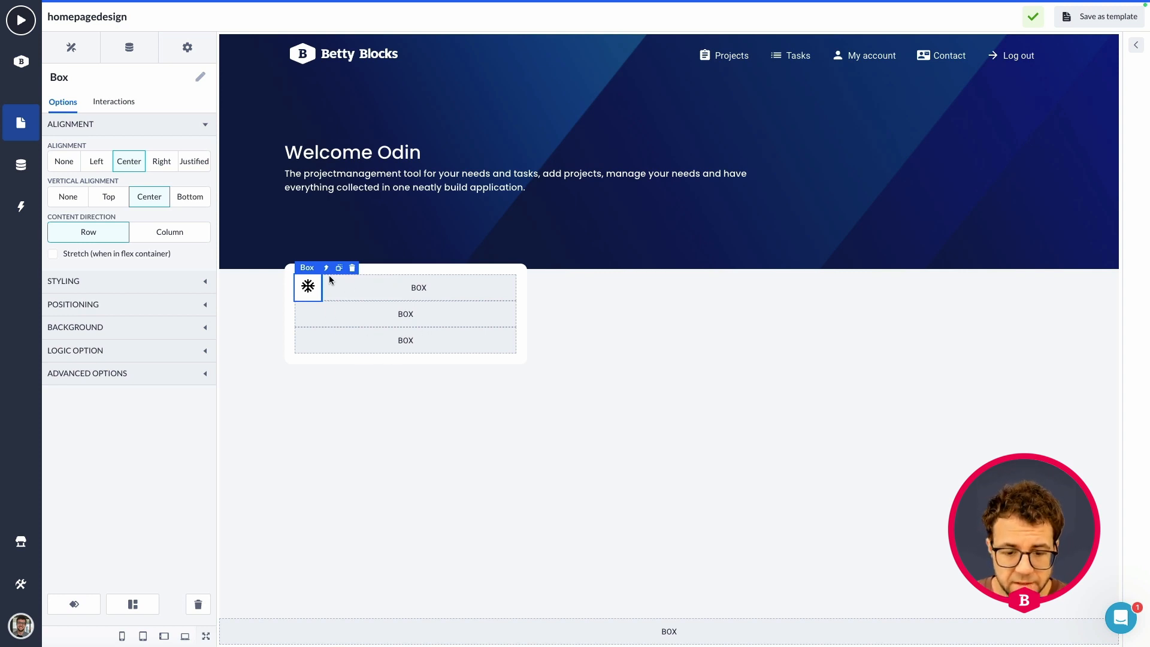
click(108, 328)
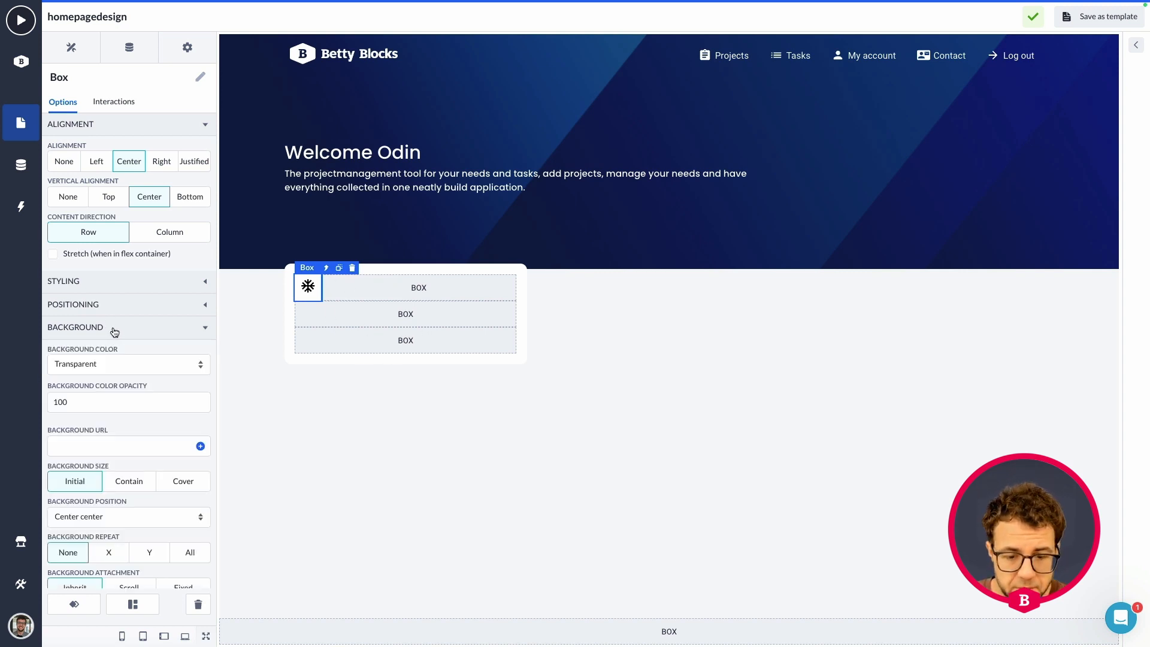
scroll(110, 331, down, 3)
click(119, 521)
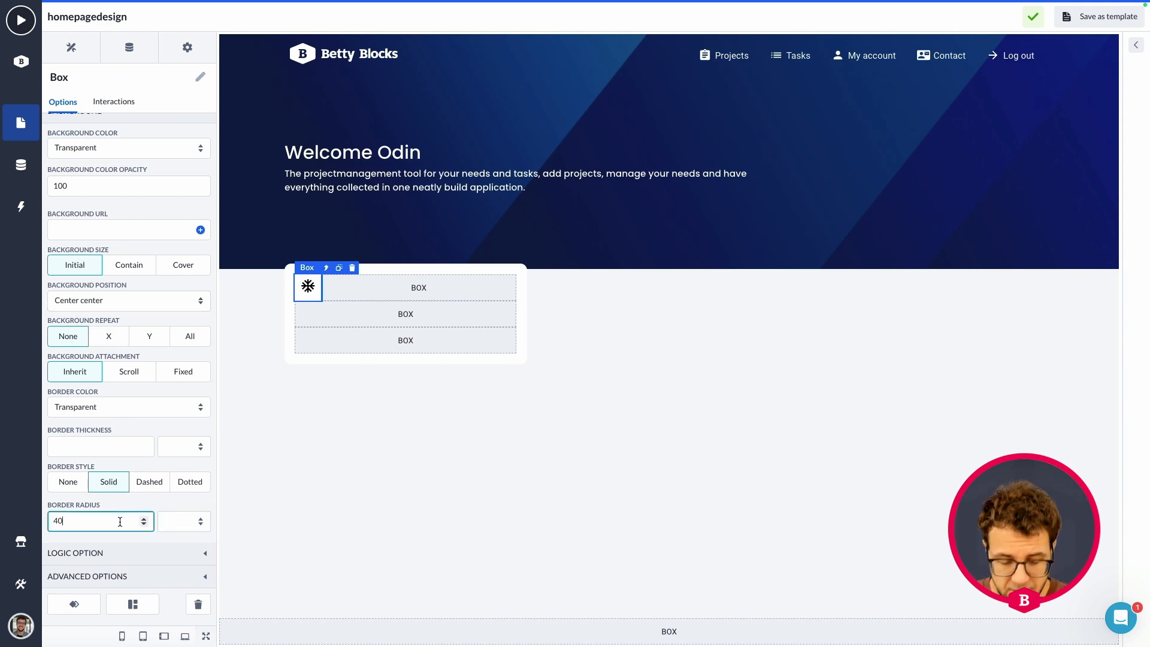
click(173, 522)
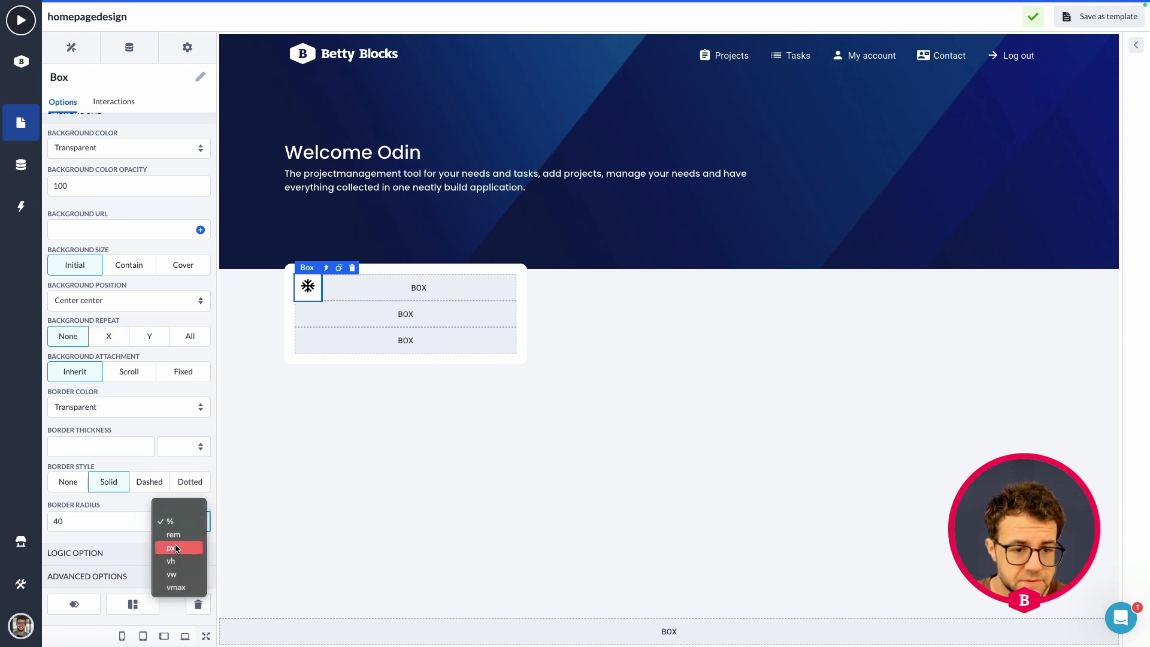
click(175, 544)
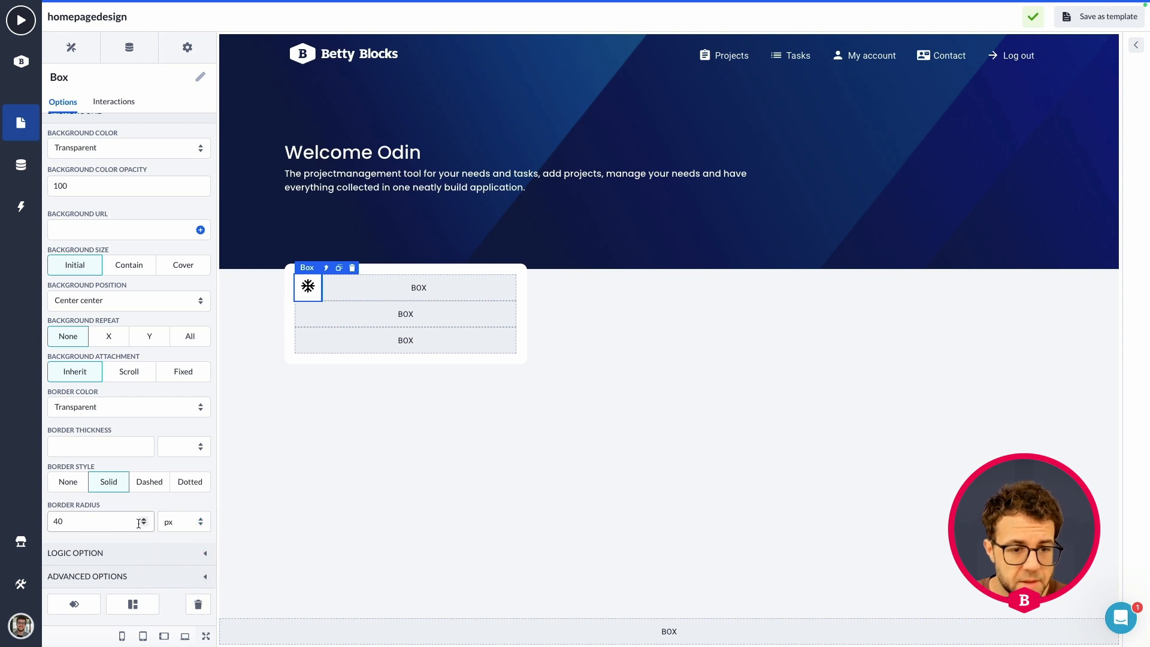
click(92, 409)
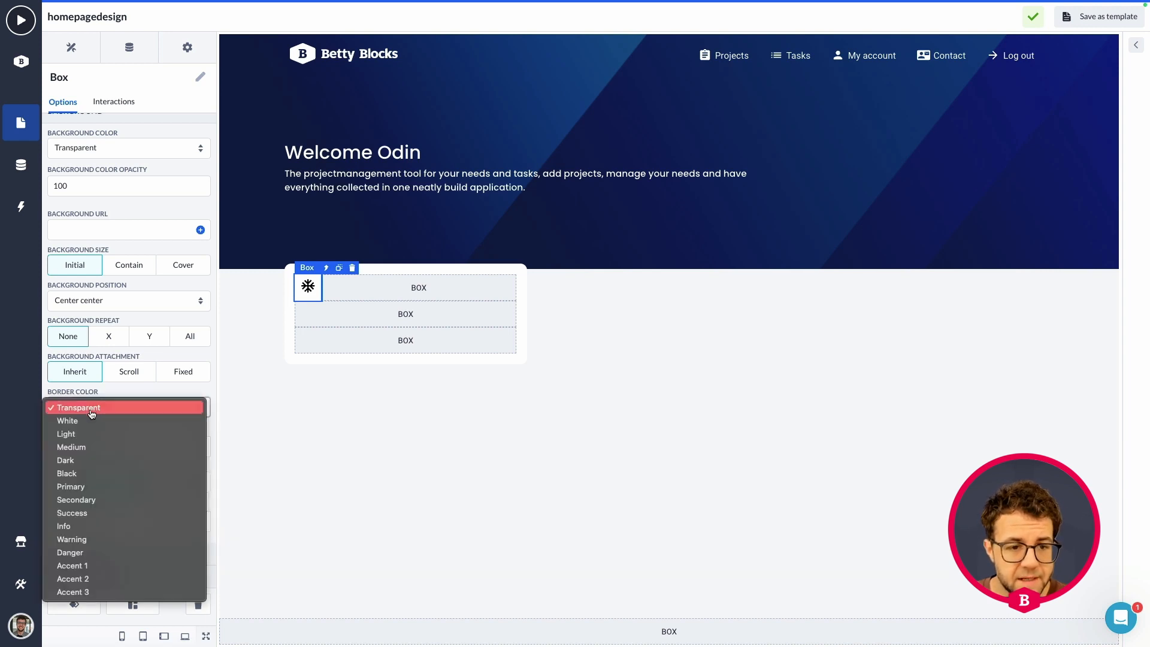
click(84, 447)
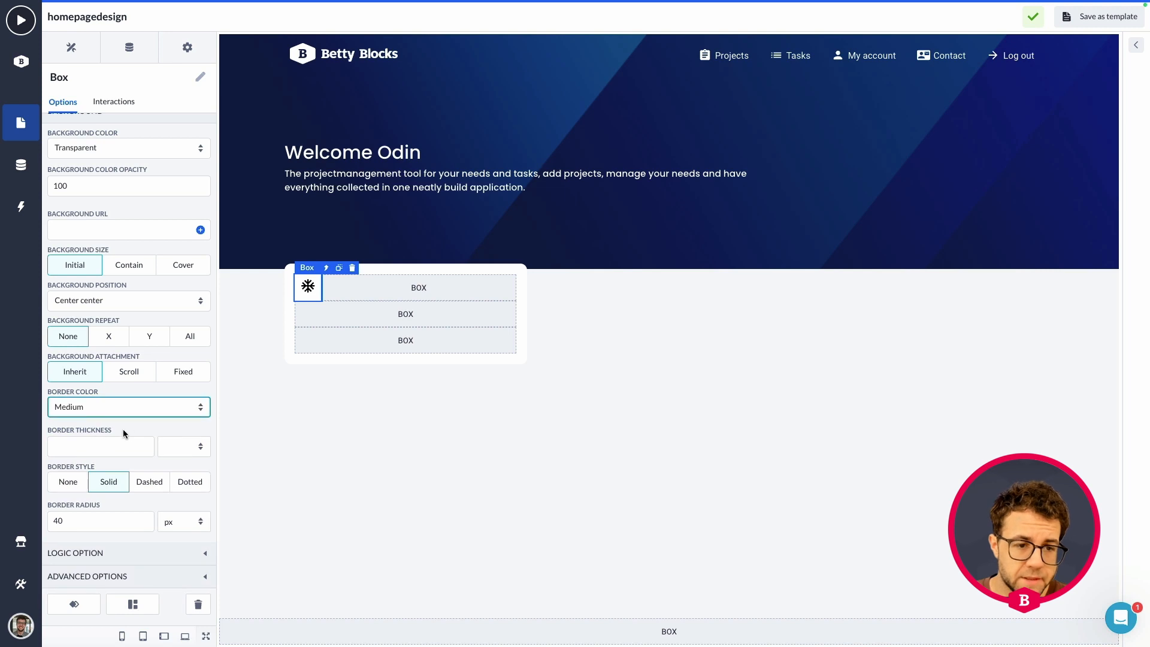
click(117, 409)
click(112, 368)
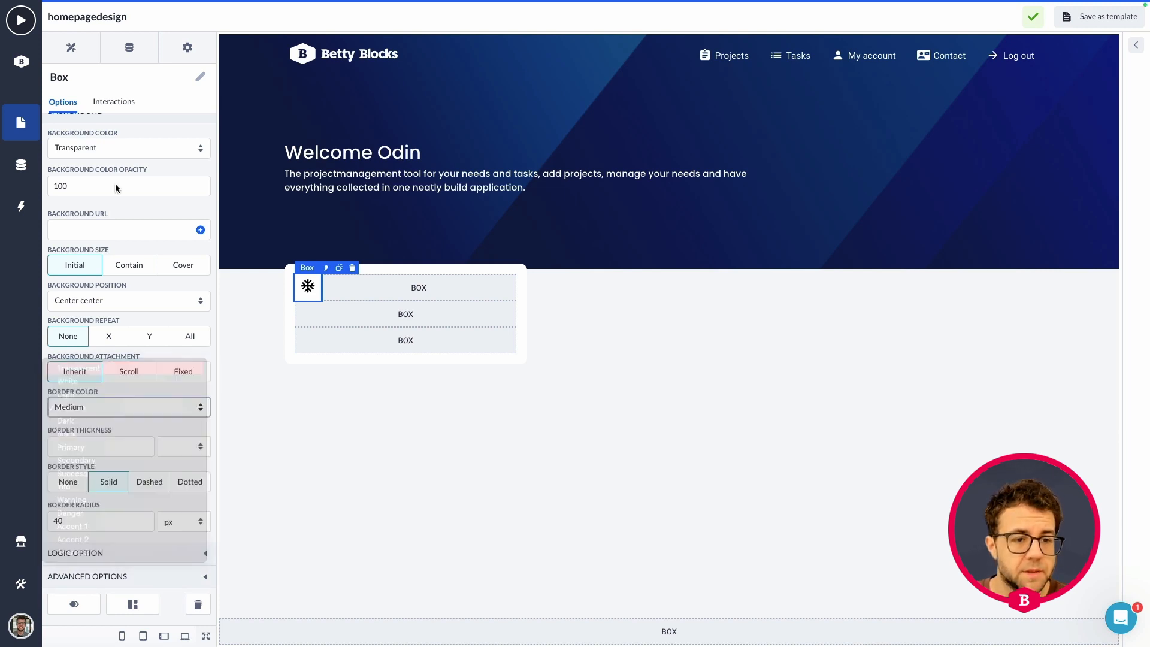
- Set the icon box's background color to Medium and review its height and width settings
click(110, 153)
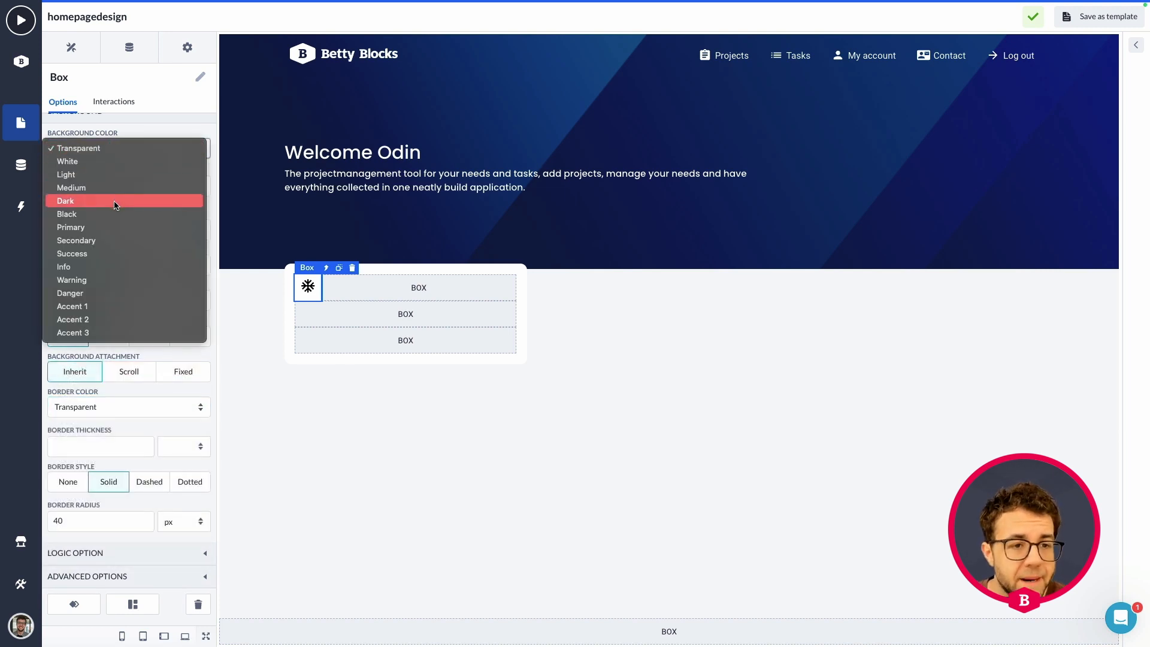
click(101, 187)
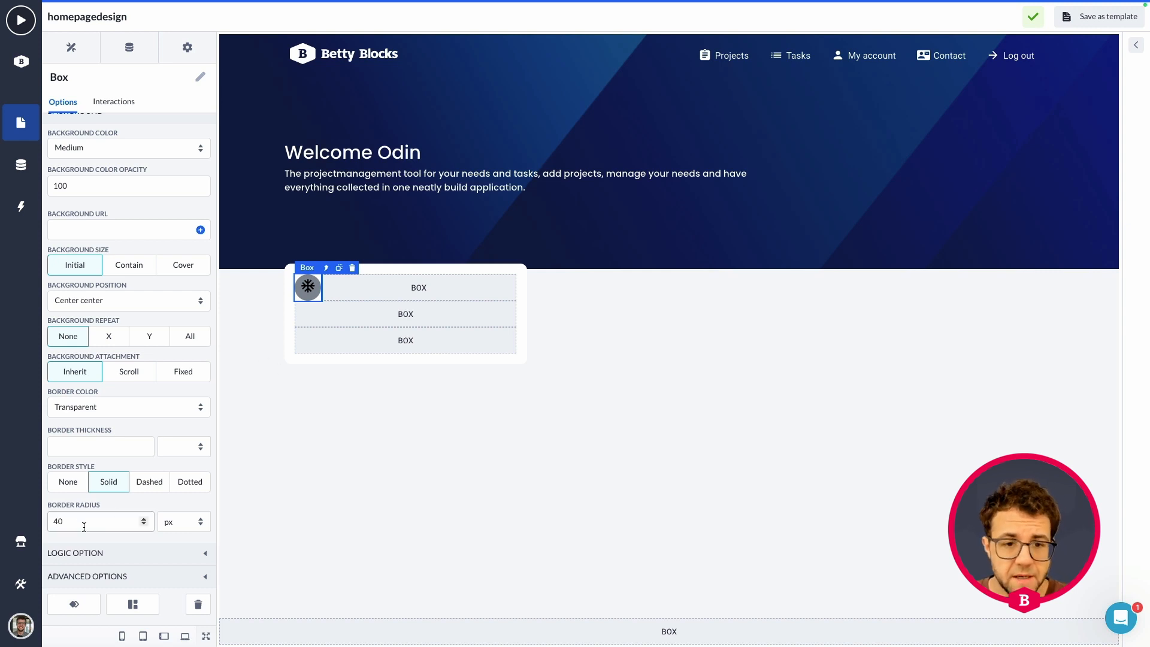
scroll(173, 491, up, 3)
scroll(181, 461, up, 2)
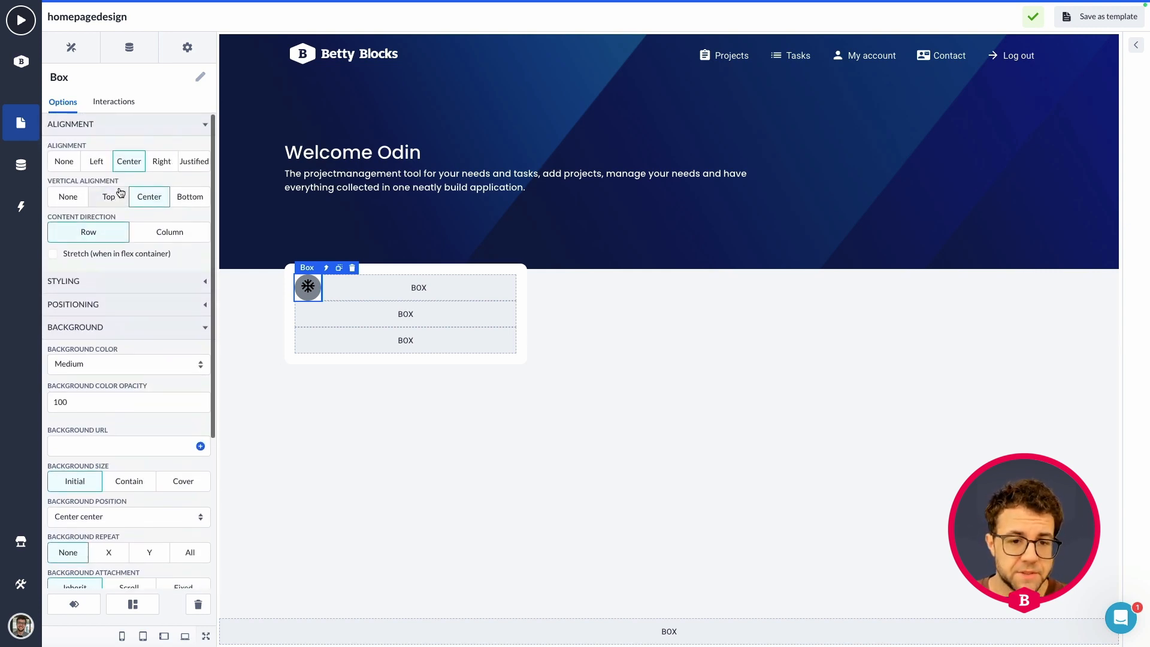
click(94, 291)
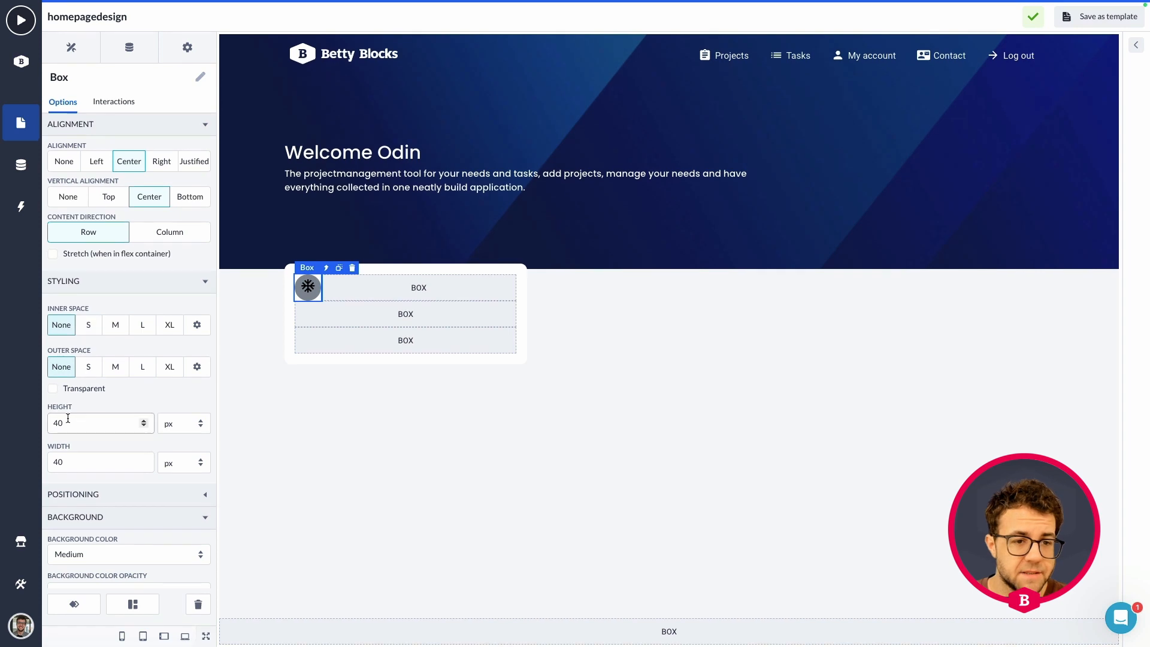
scroll(88, 458, down, 1)
scroll(88, 459, down, 1)
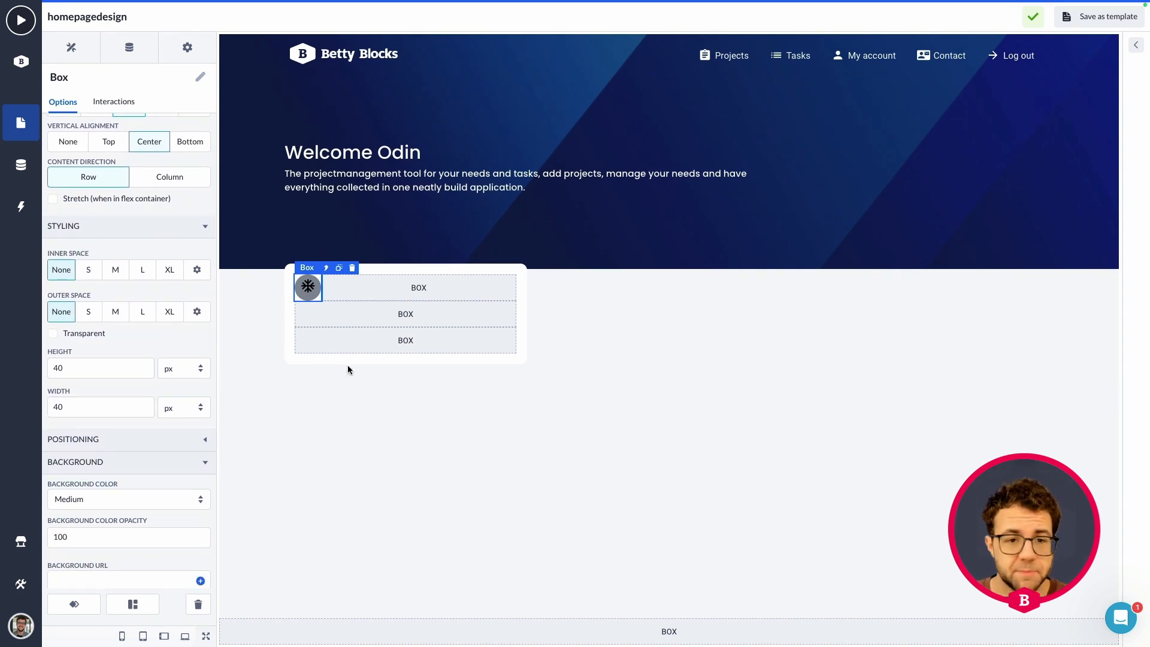
scroll(141, 350, down, 5)
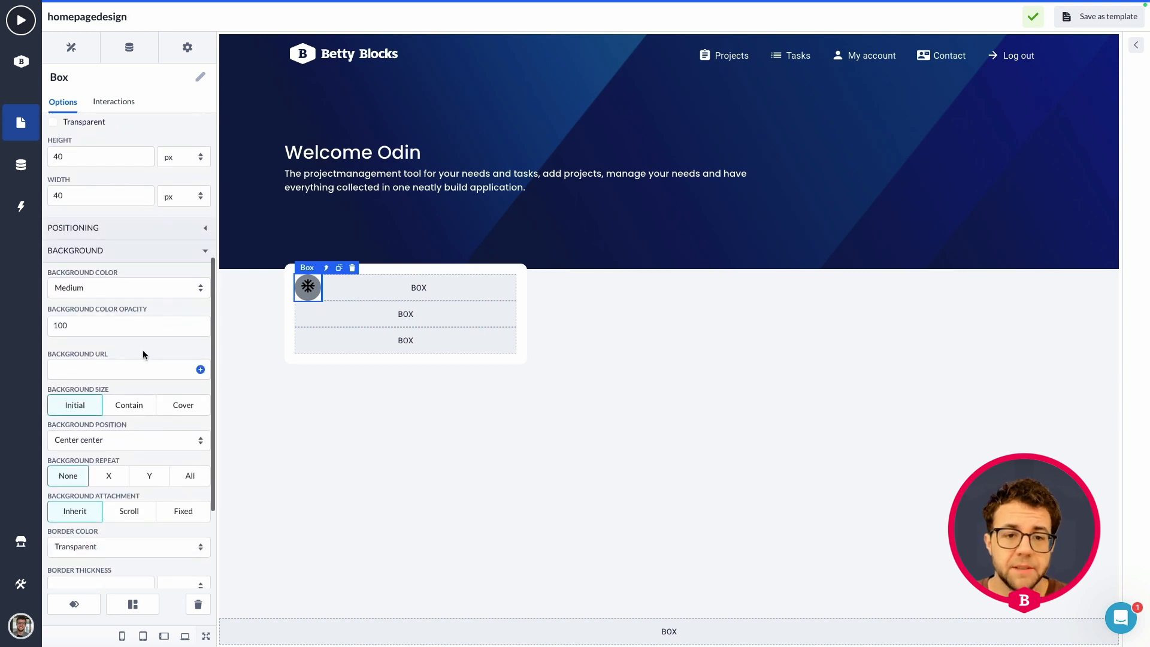
- Try Light as the icon box's background color and set it back to Medium
scroll(119, 323, up, 1)
click(65, 267)
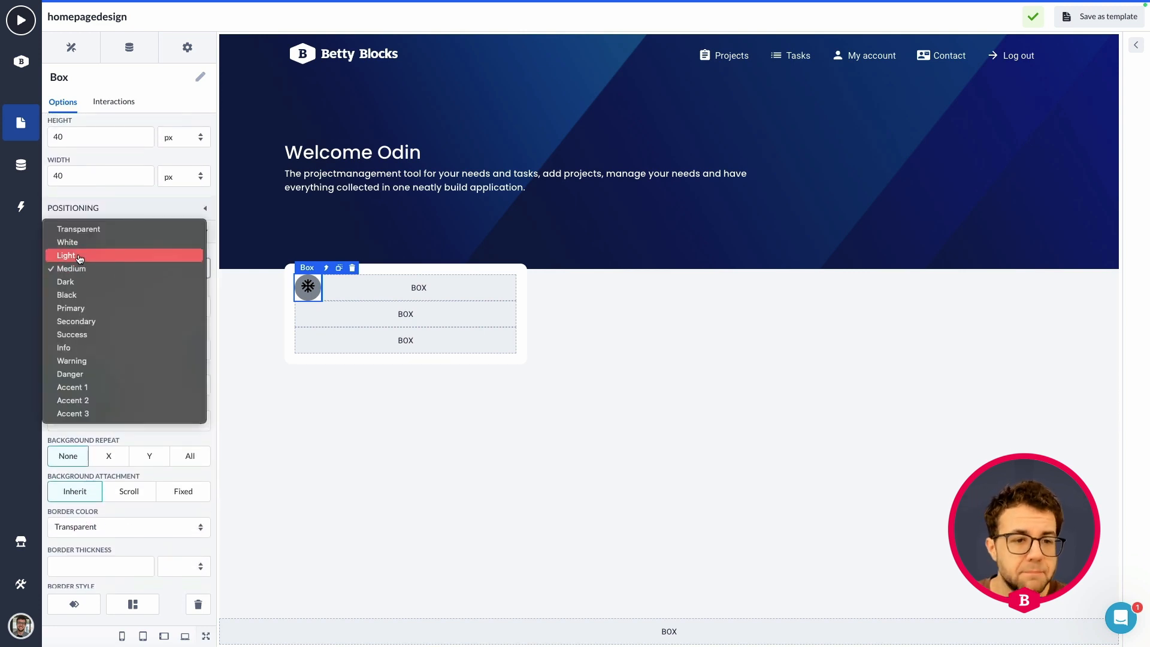
click(77, 257)
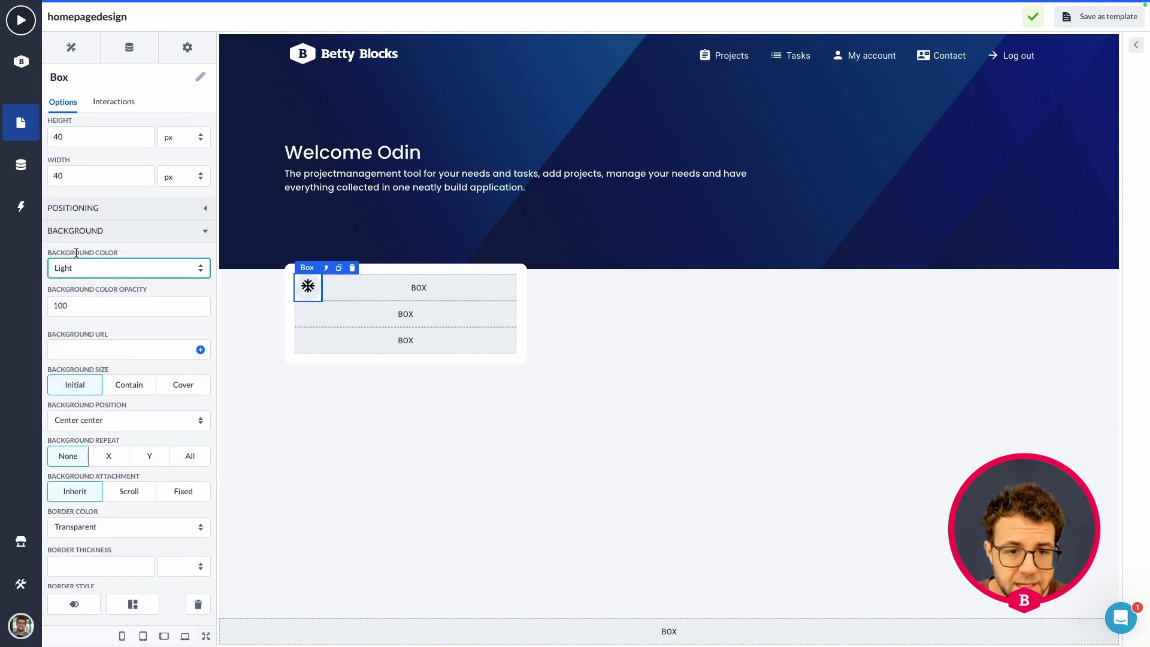
click(80, 277)
click(77, 282)
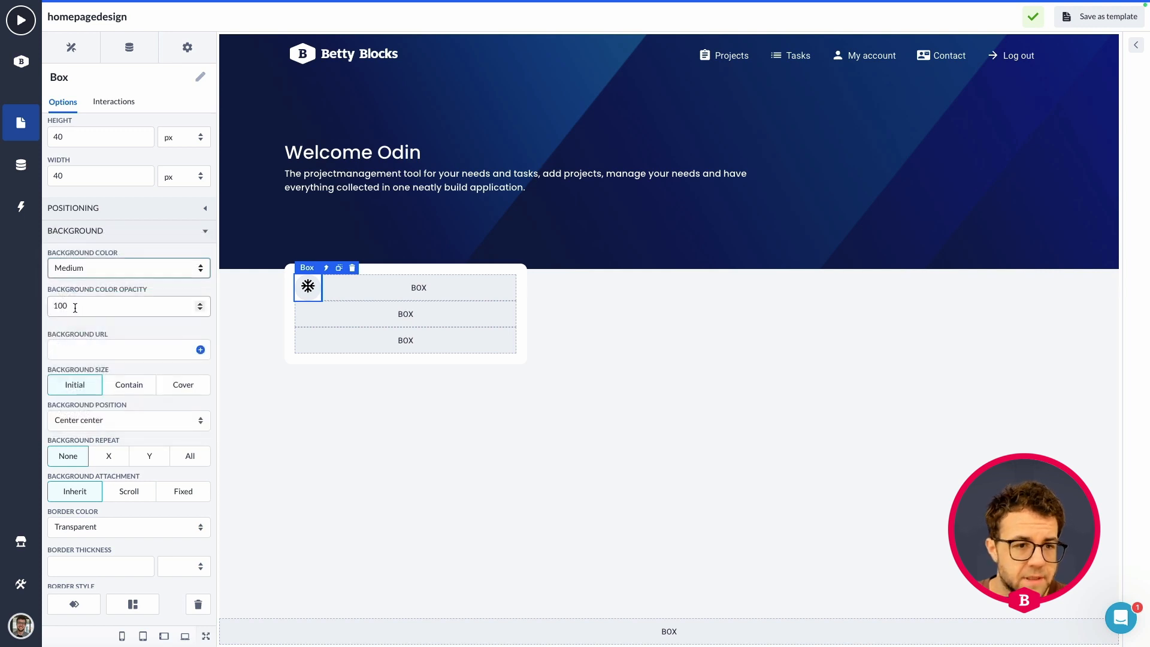
- Set the background color opacity of the icon box to 40
click(75, 305)
double_click(72, 307)
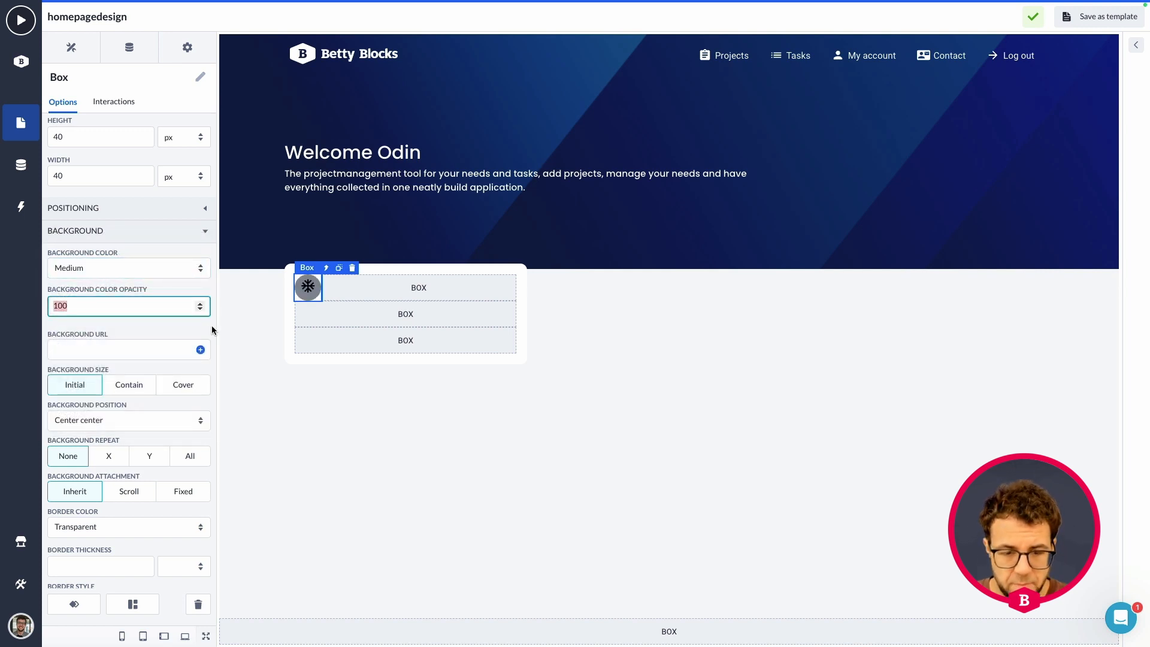
text(40)
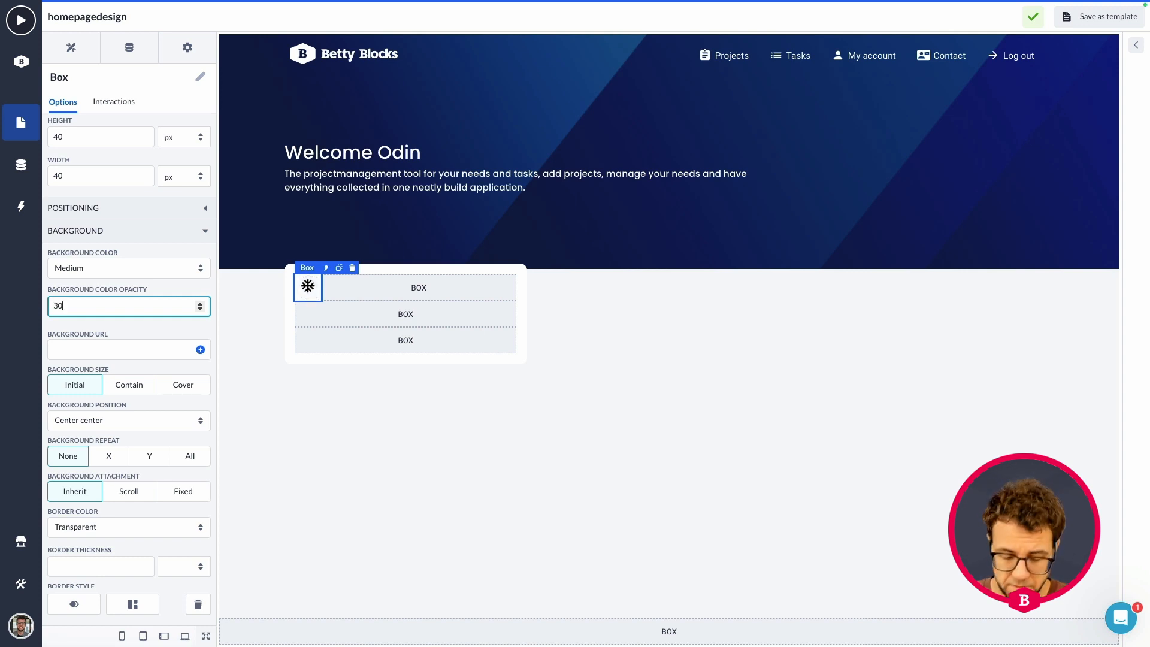
key(BackSpace)
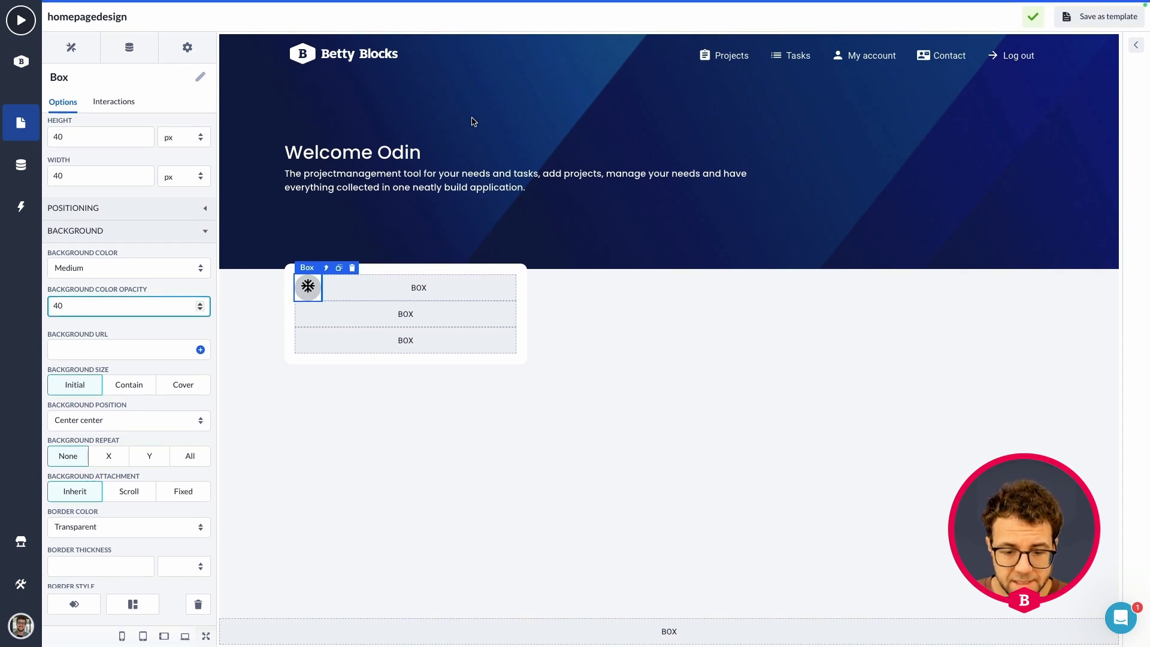
- Duplicate the "Welcome Odin" title in the header and move the copy into the empty box beside the card's icon
click(346, 156)
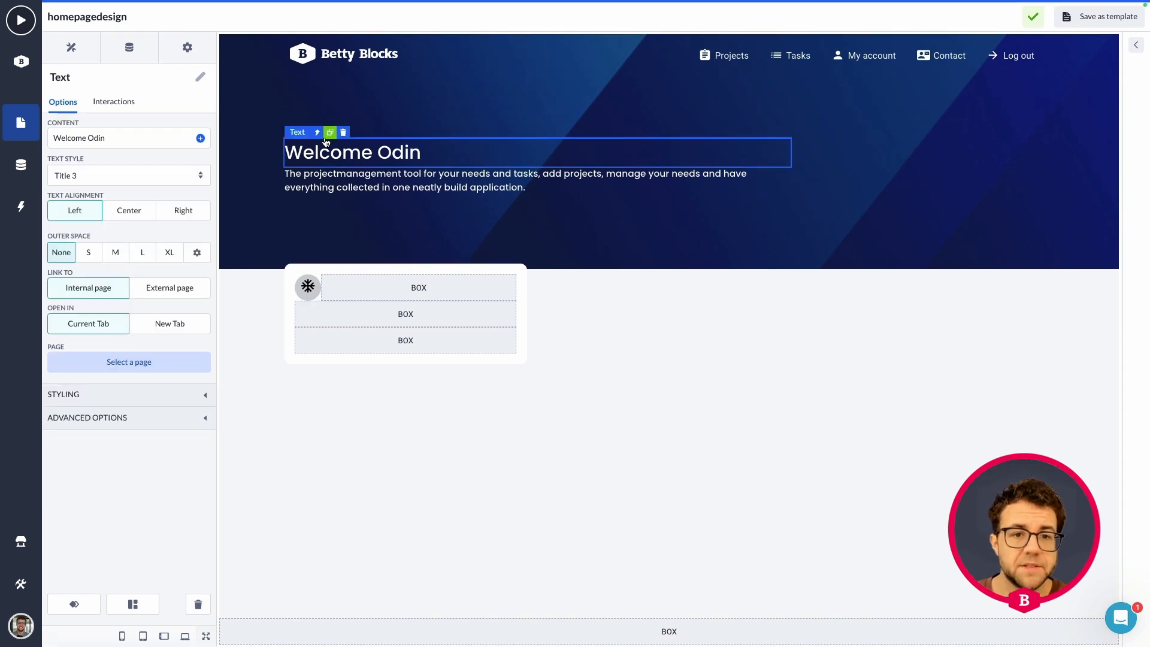
click(330, 133)
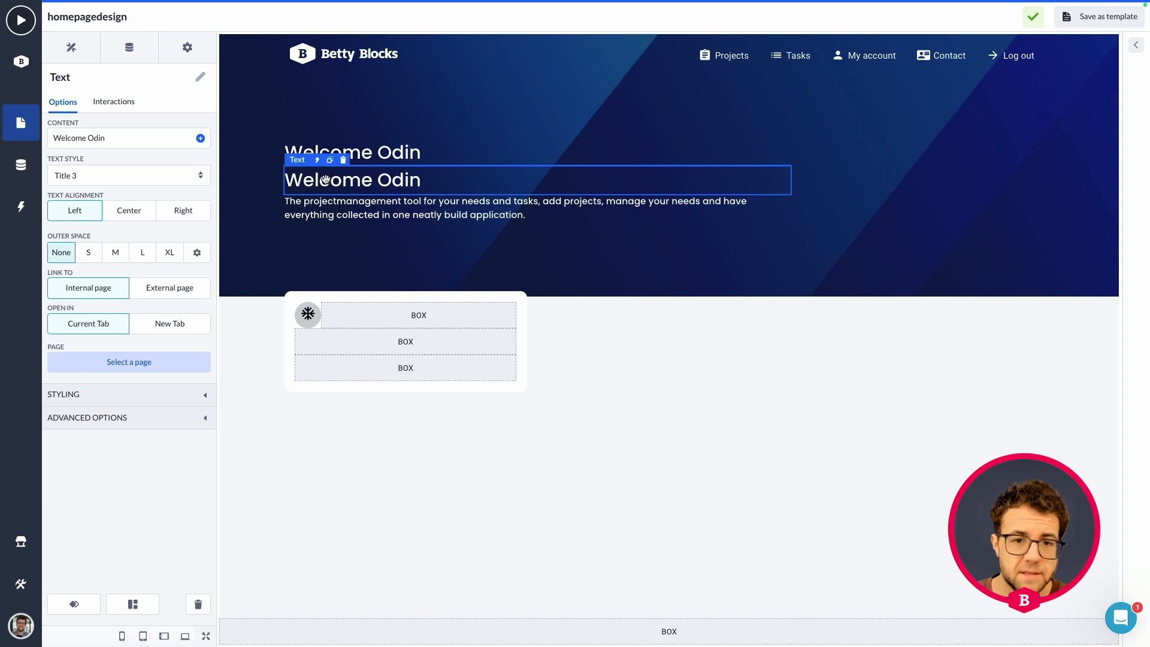
drag(325, 180, 400, 318)
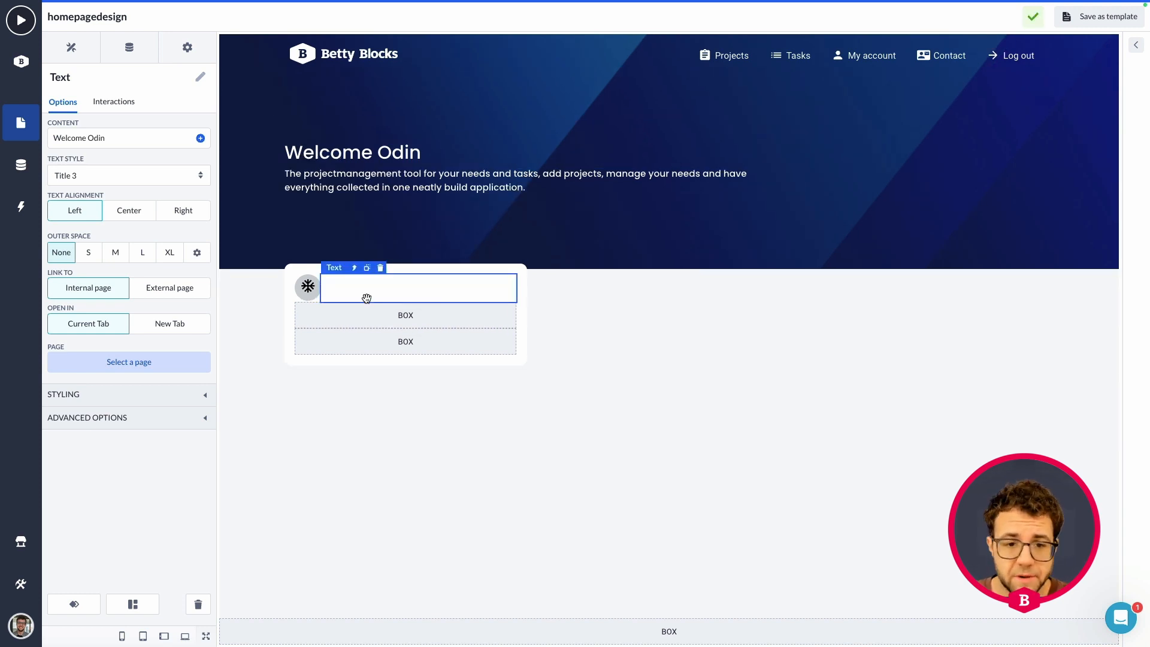
- Set the text color of the copied title in the card to Dark
click(128, 393)
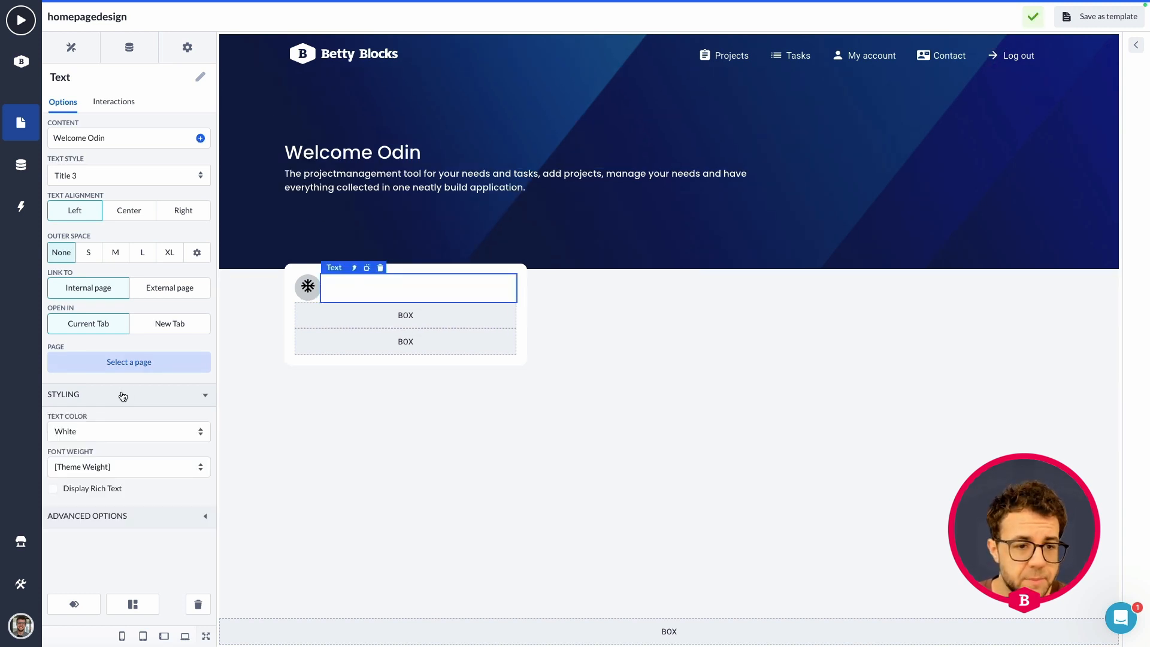
click(83, 433)
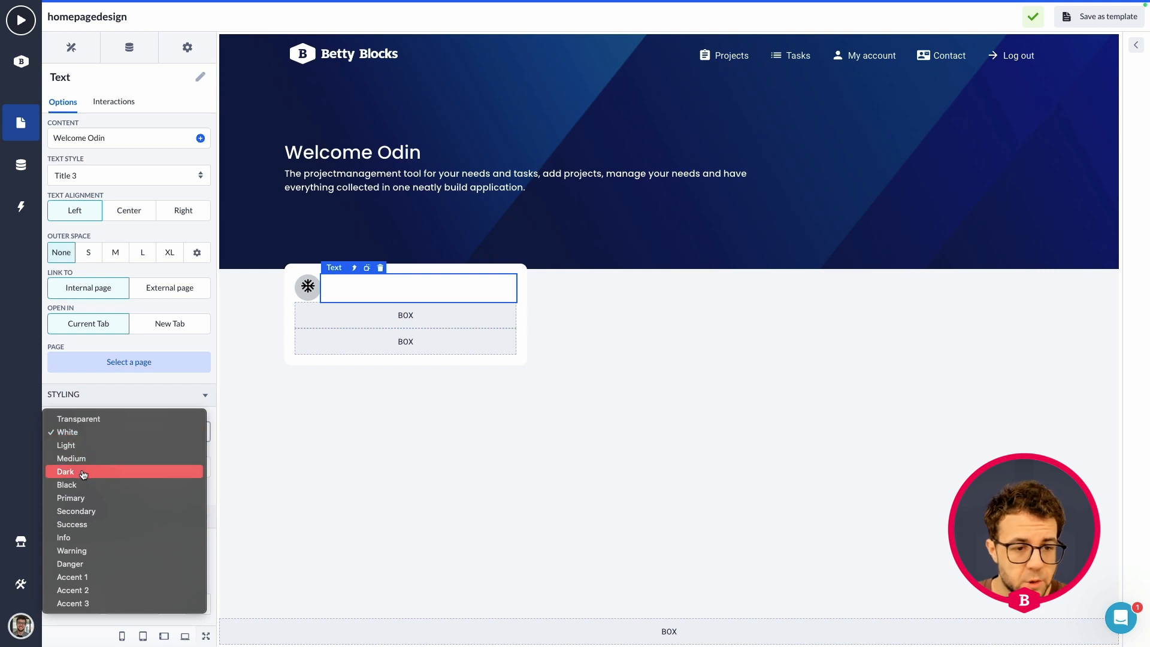
click(83, 472)
- Try Black as the card title's text color and return it to Dark
click(82, 431)
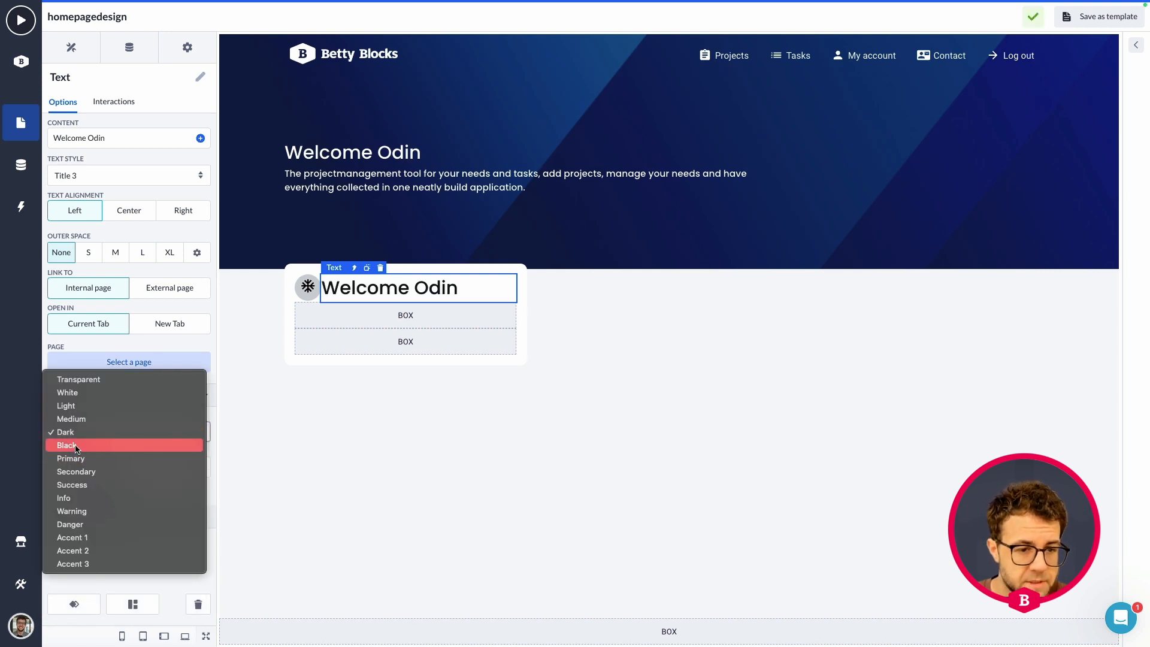
click(76, 447)
click(76, 434)
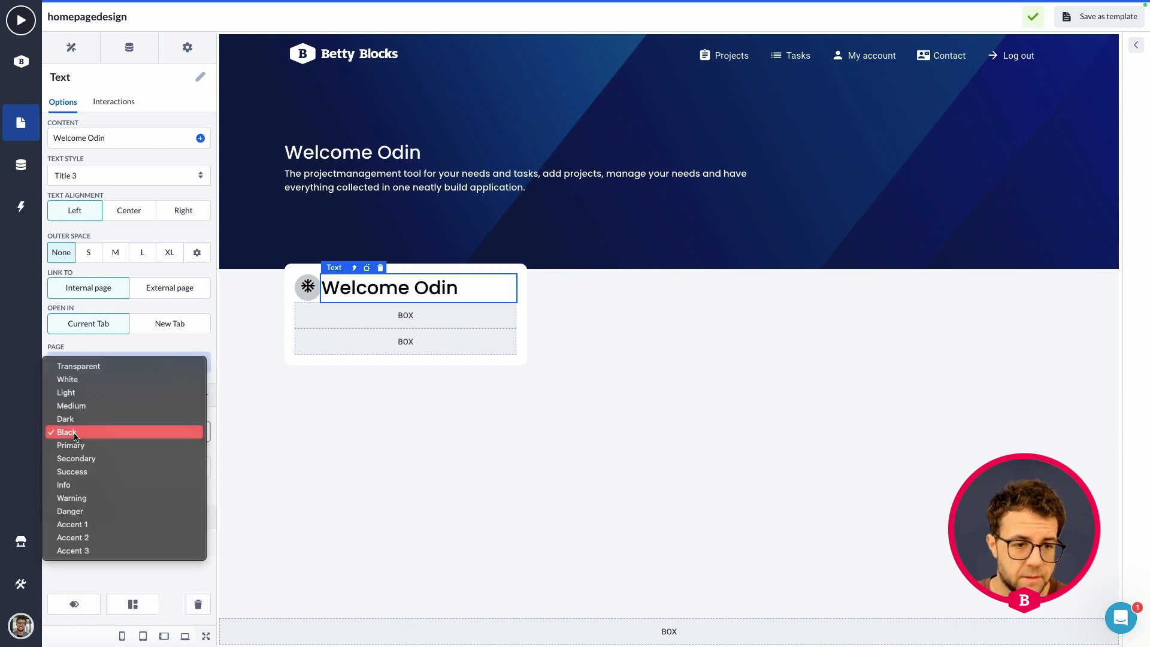
click(72, 419)
- Change the card title's text style to Title 4 and its content to "Projects"
click(88, 174)
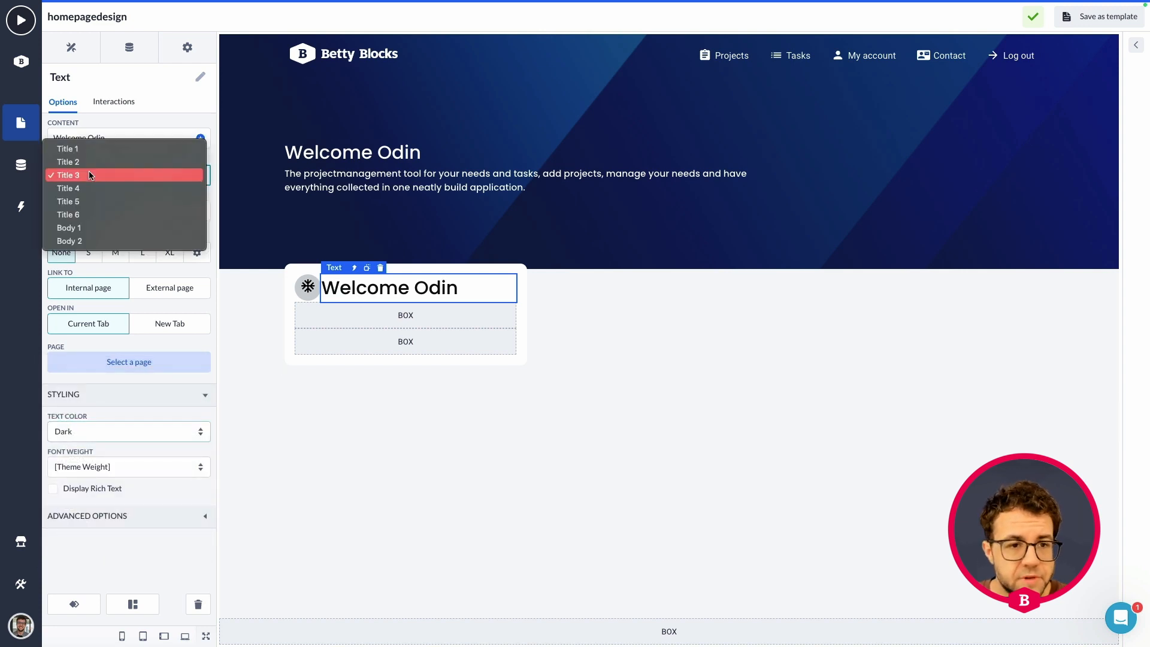
click(93, 189)
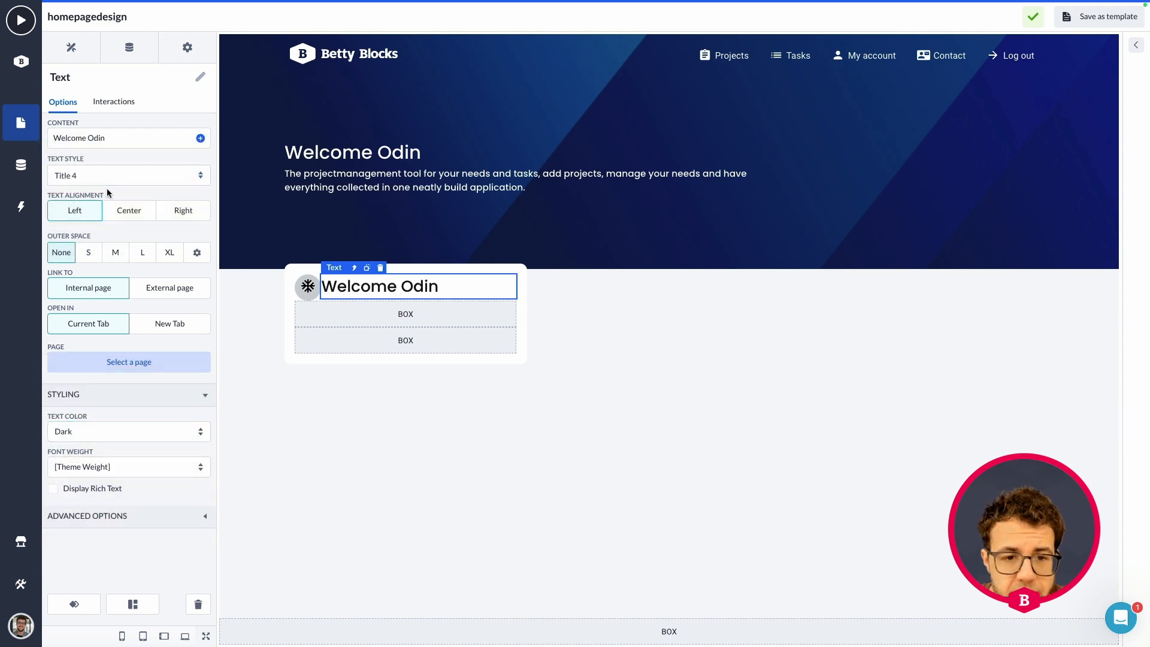
drag(106, 138, 50, 139)
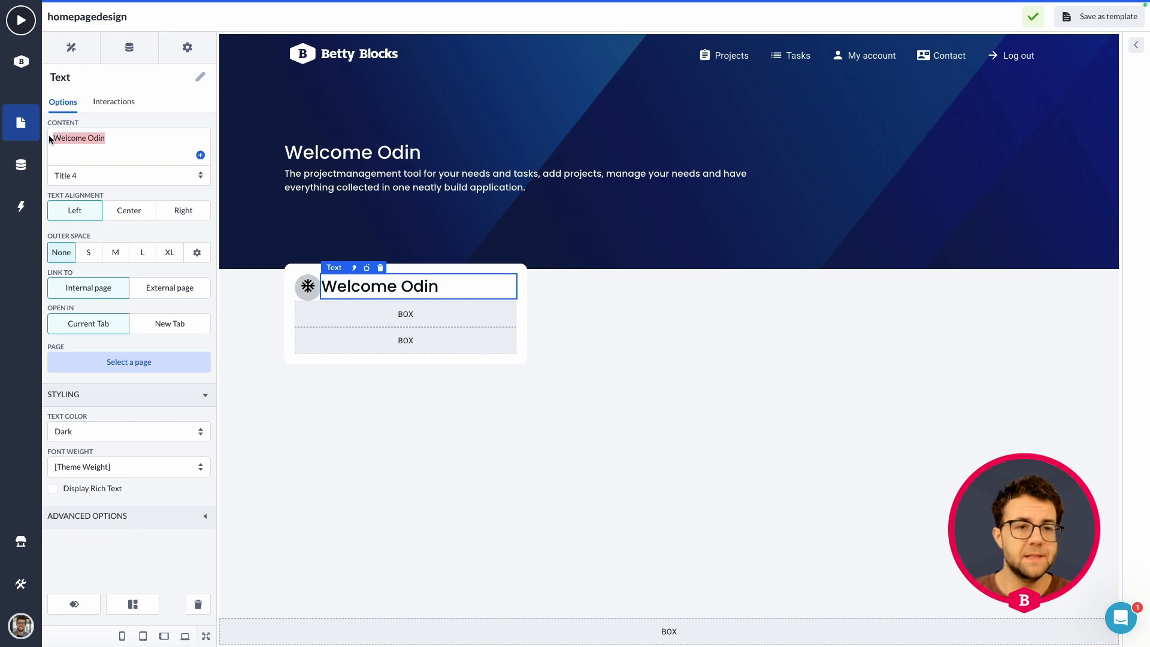
text(Projects)
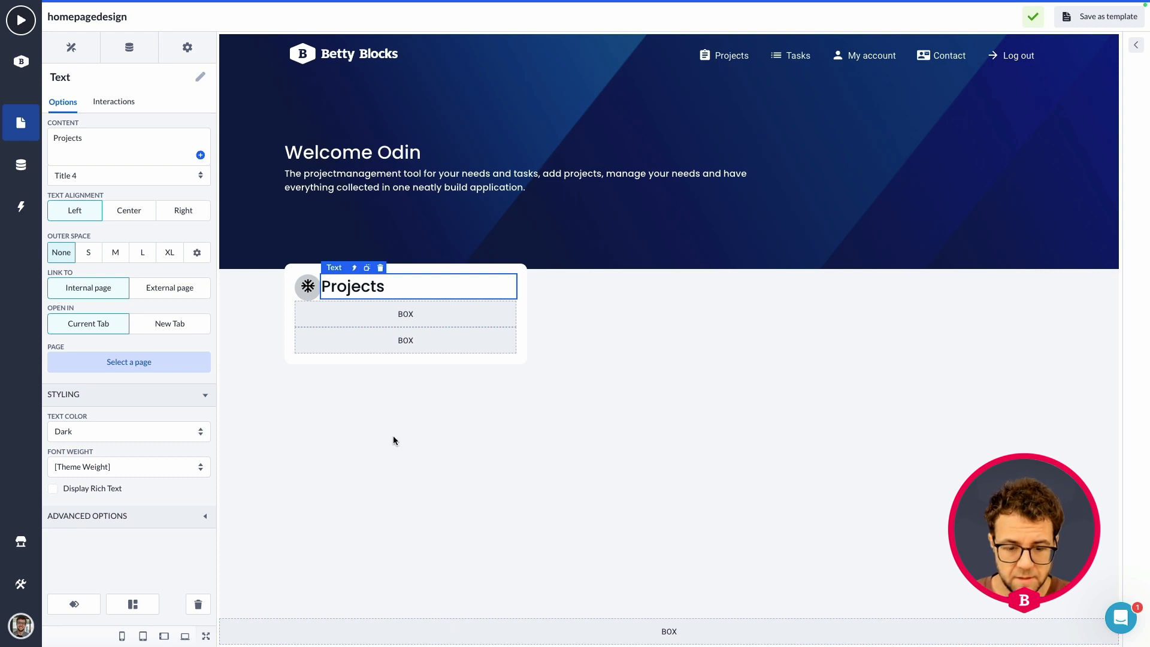
- Try the card's "Projects" title right-aligned and settle on Center as its text alignment
click(119, 216)
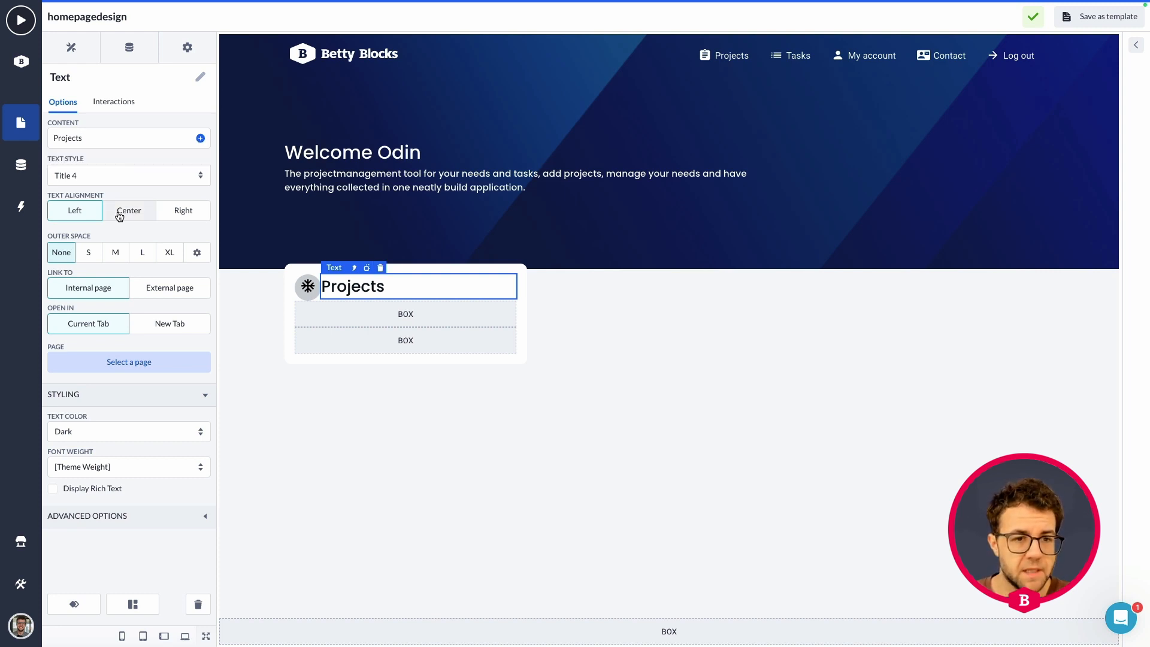
click(121, 216)
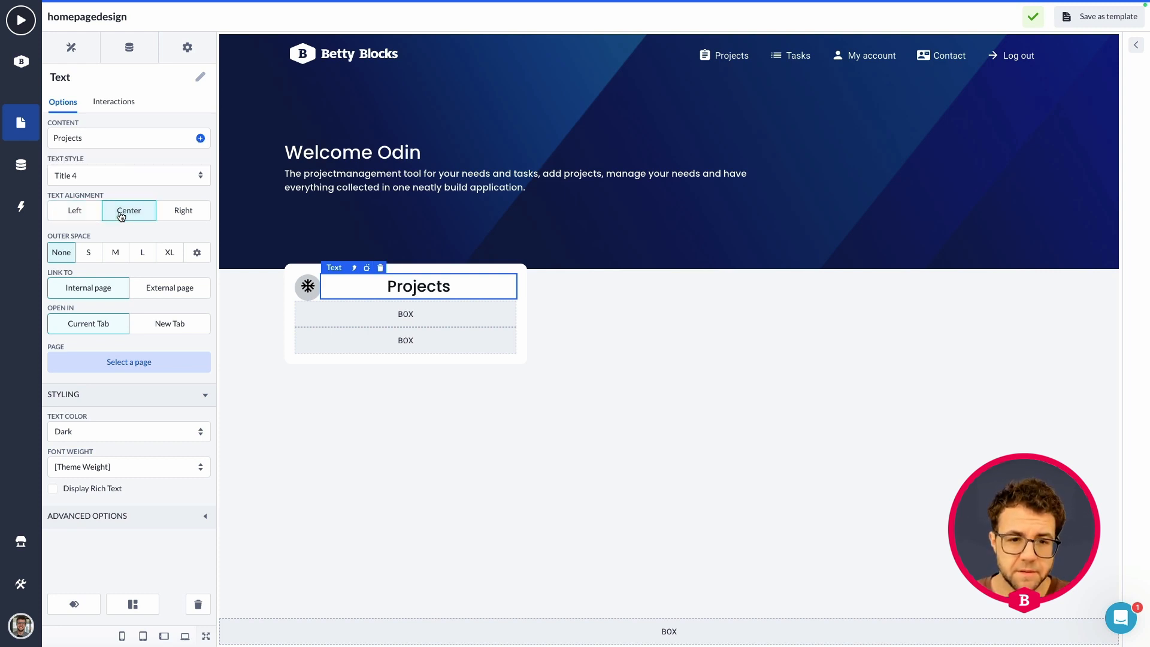
click(171, 218)
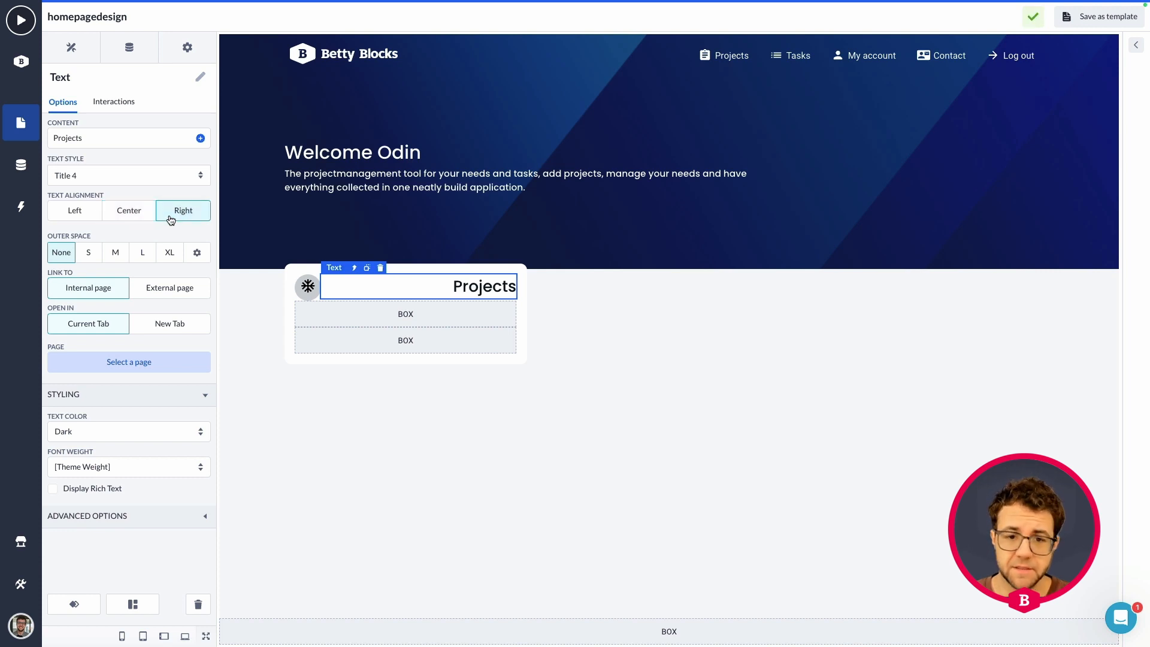
click(129, 213)
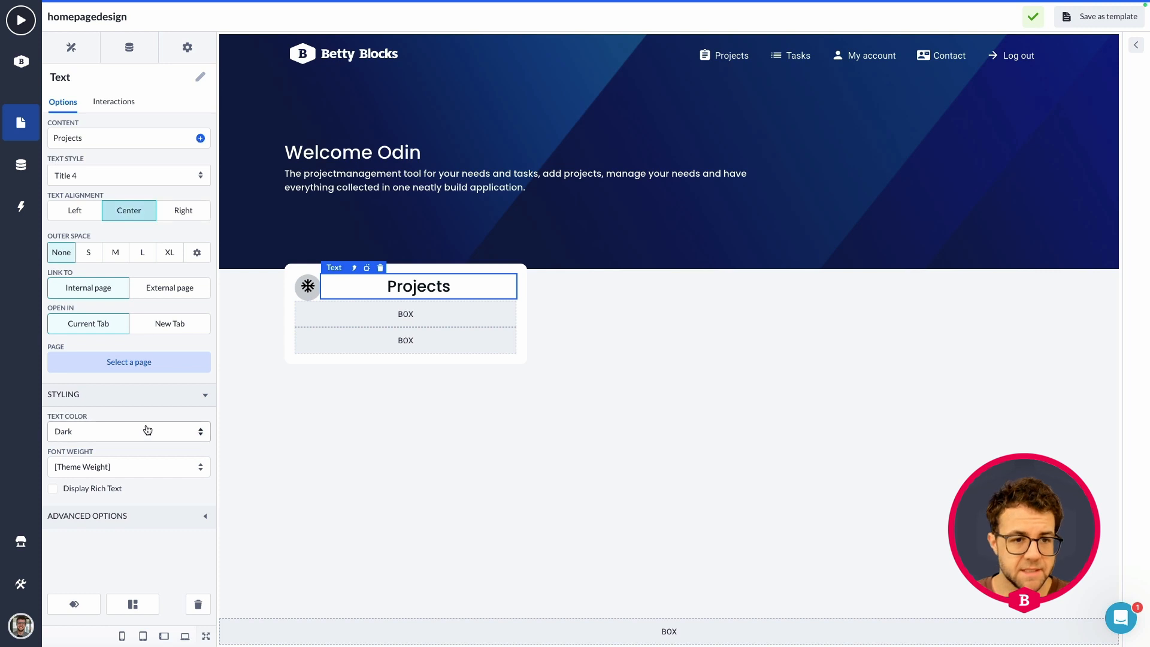
- Try inner space S on the box around the "Projects" title and return it to None
click(354, 270)
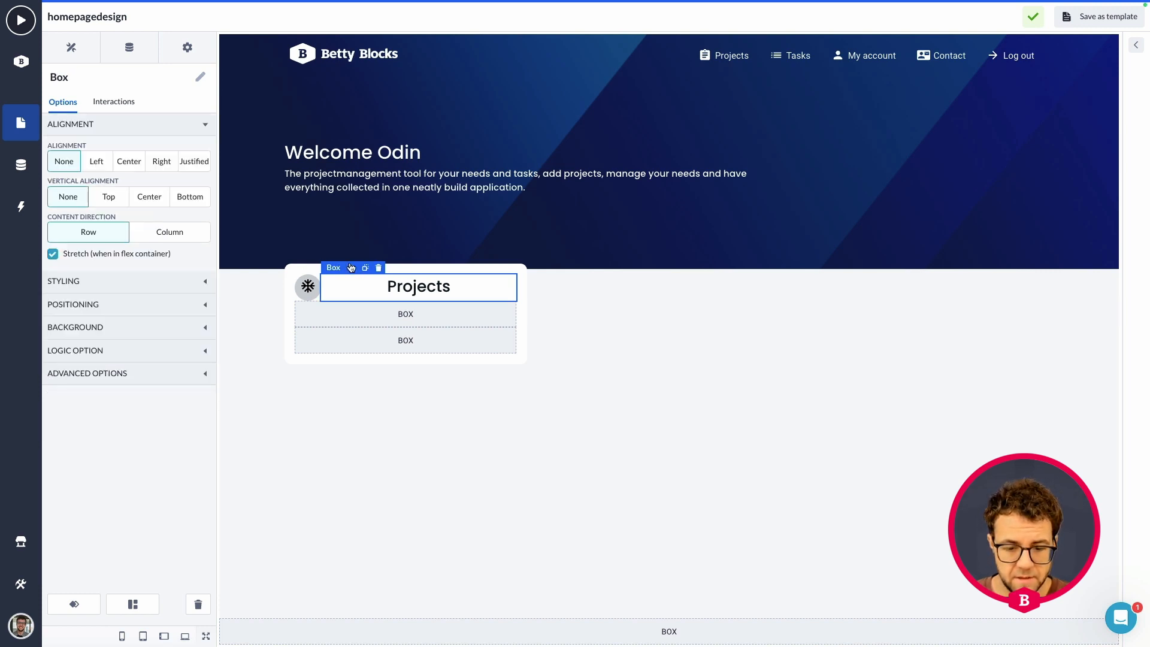
click(106, 284)
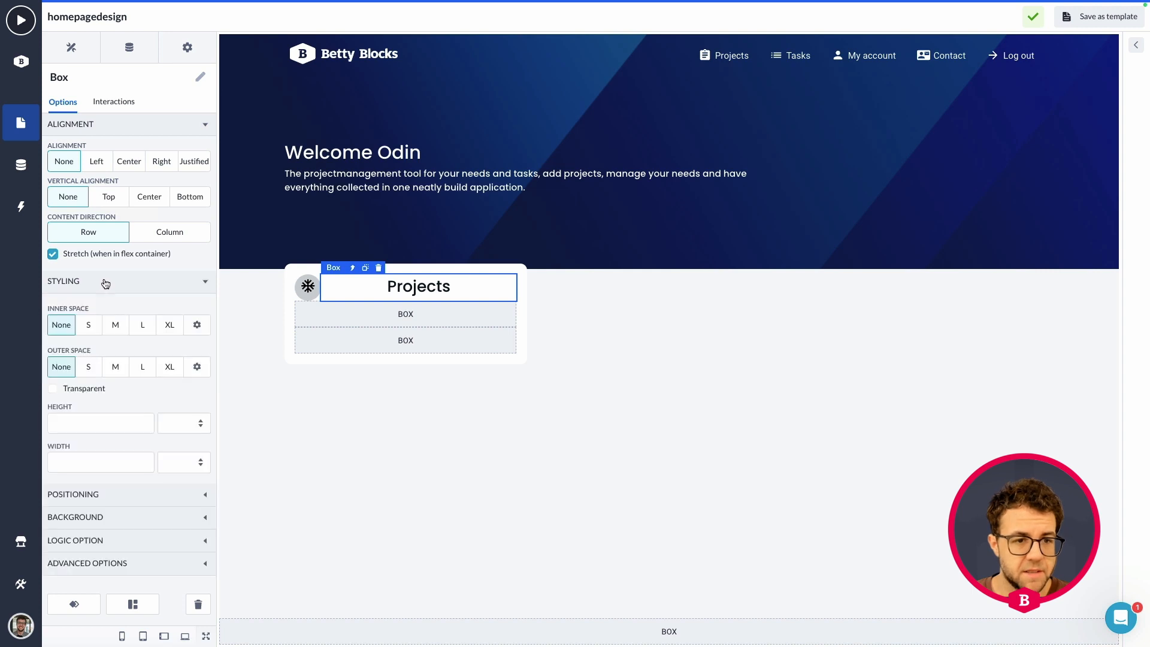
click(89, 328)
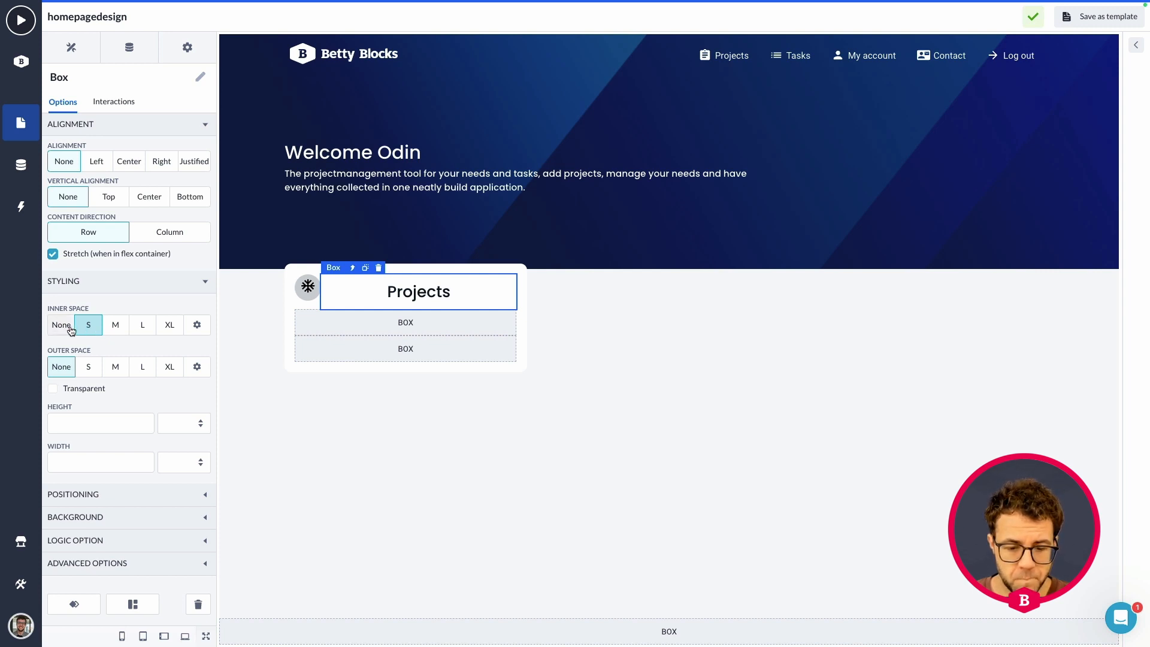
click(62, 327)
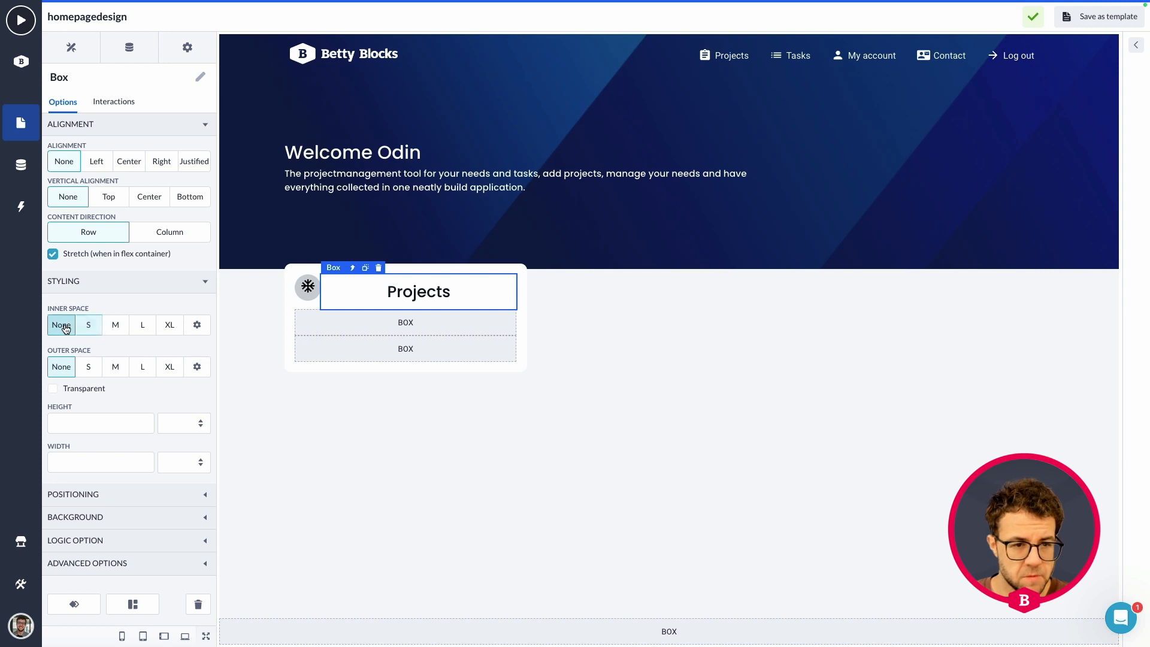
click(99, 281)
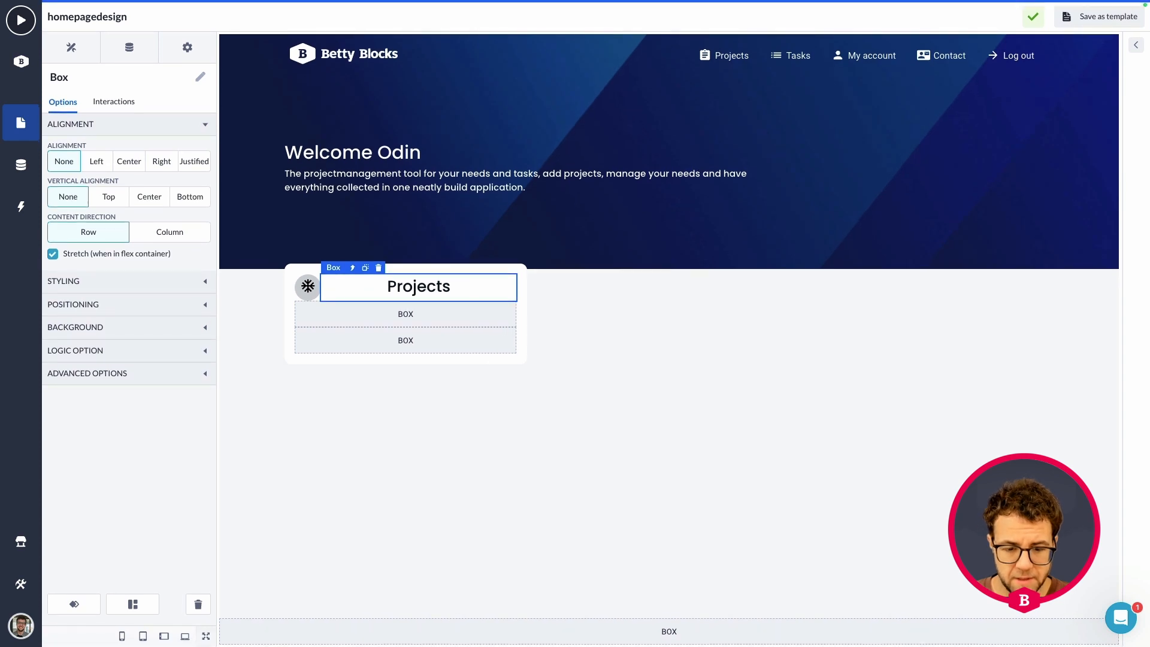
- Duplicate the header's description text and move the copy into the empty box directly below the card's title row
click(359, 319)
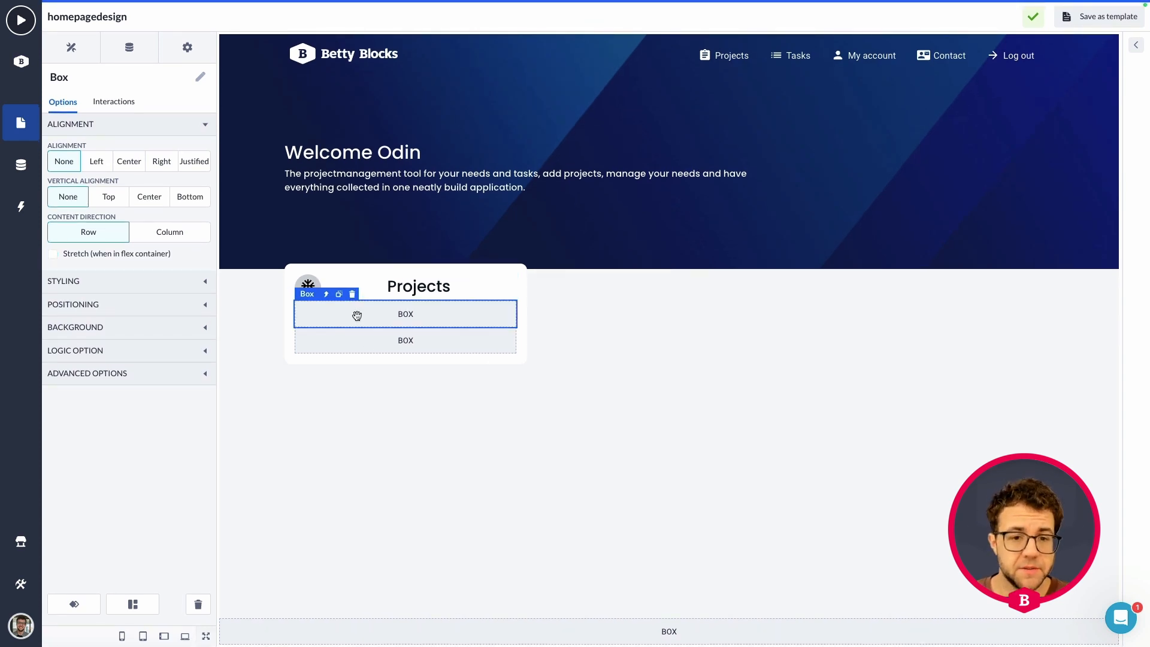
click(351, 177)
click(330, 160)
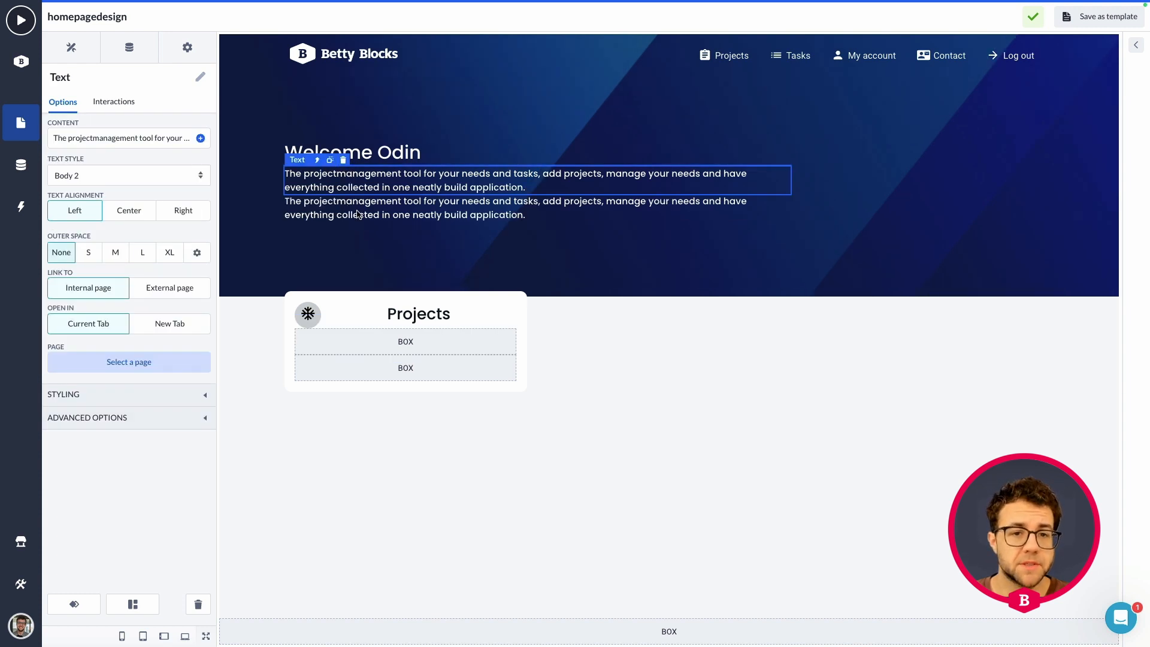
click(354, 210)
drag(351, 206, 358, 348)
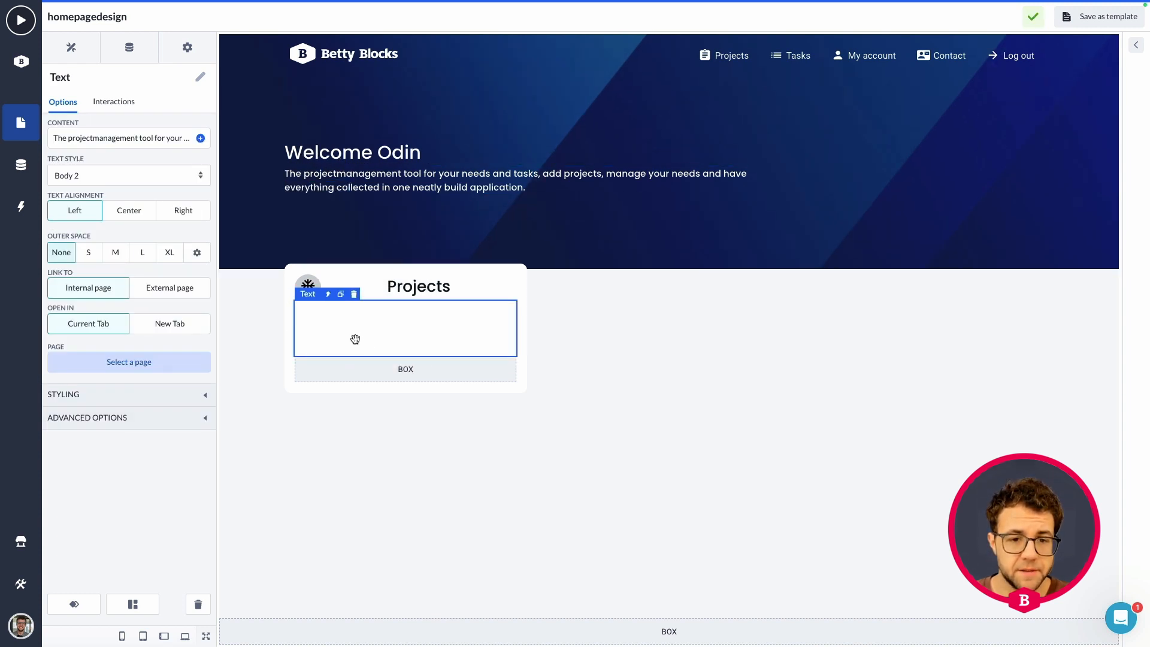
- Set the text color of the copied description in the card to Medium
click(112, 402)
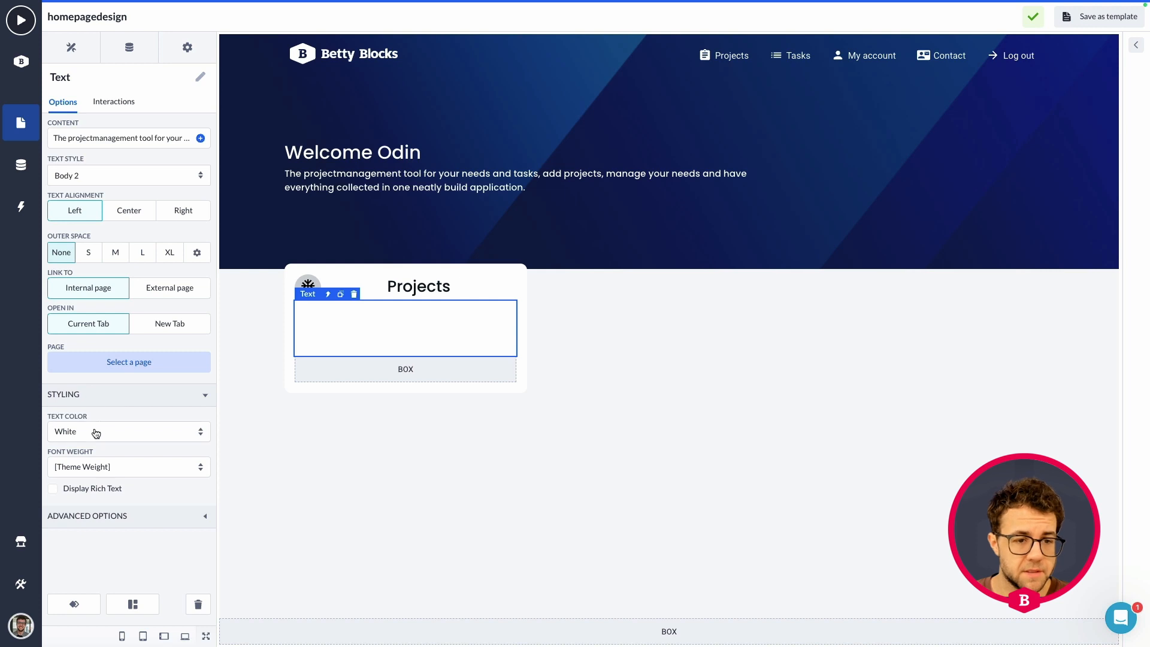
click(96, 431)
click(87, 460)
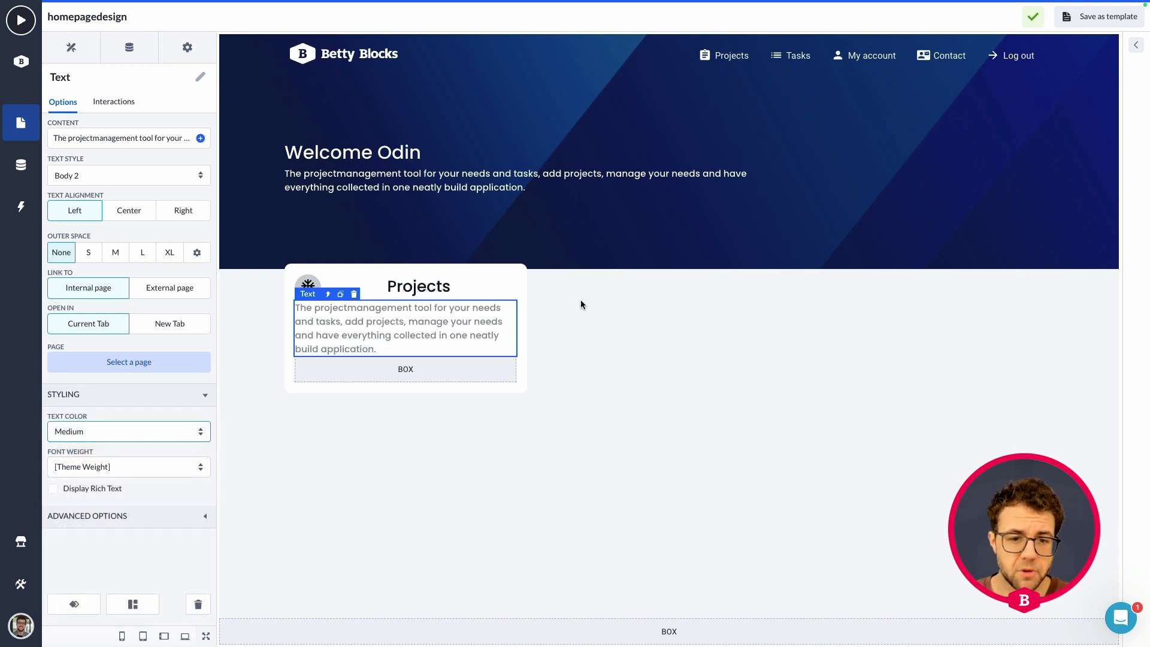
click(602, 324)
mouse_move(591, 329)
mouse_down()
mouse_move(483, 306)
mouse_move(577, 333)
mouse_up()
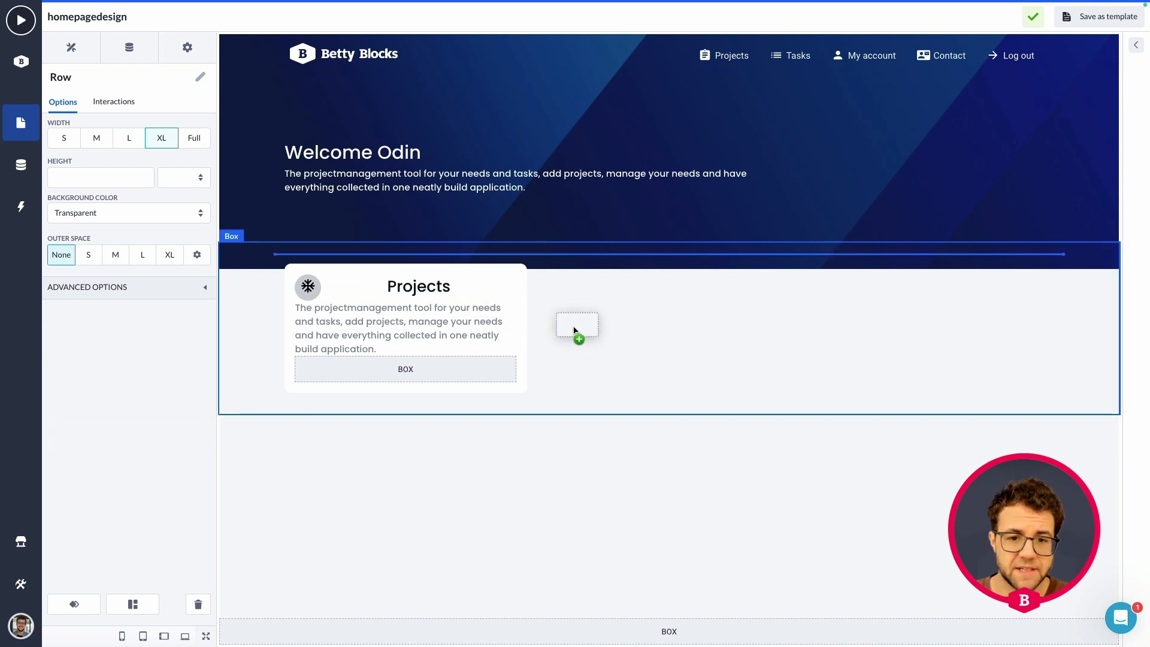
- Change the card description's content to "The overview for all your projects, options to create new projects and manage projects you have been added too."
click(410, 288)
click(404, 315)
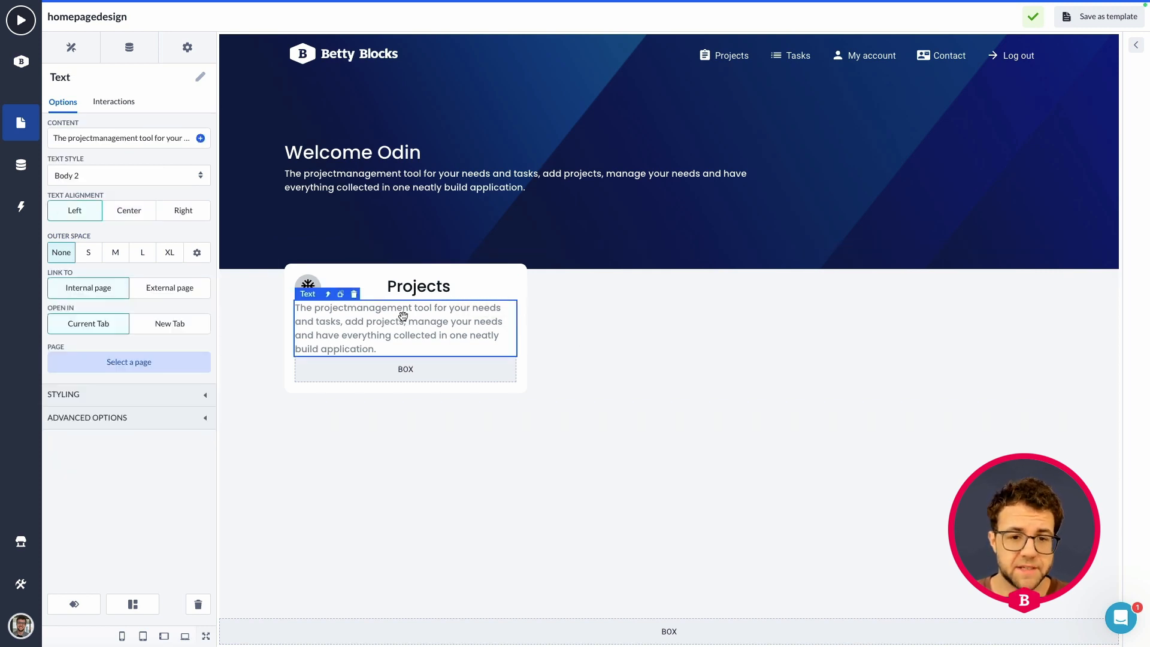
click(122, 138)
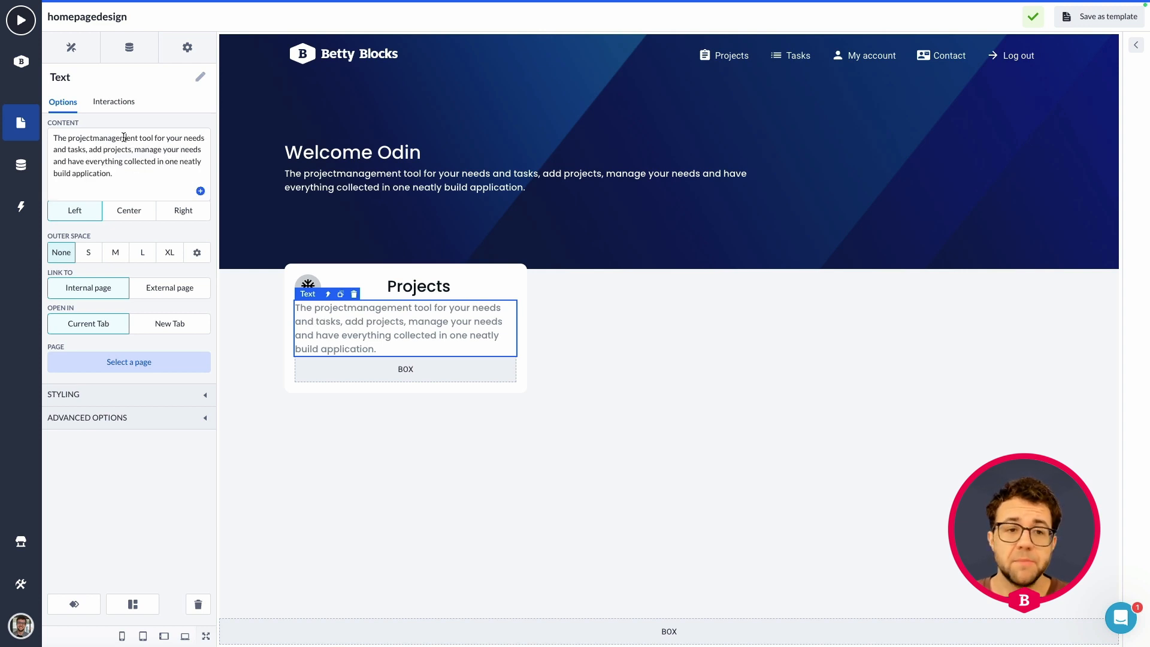
key(ctrl+a)
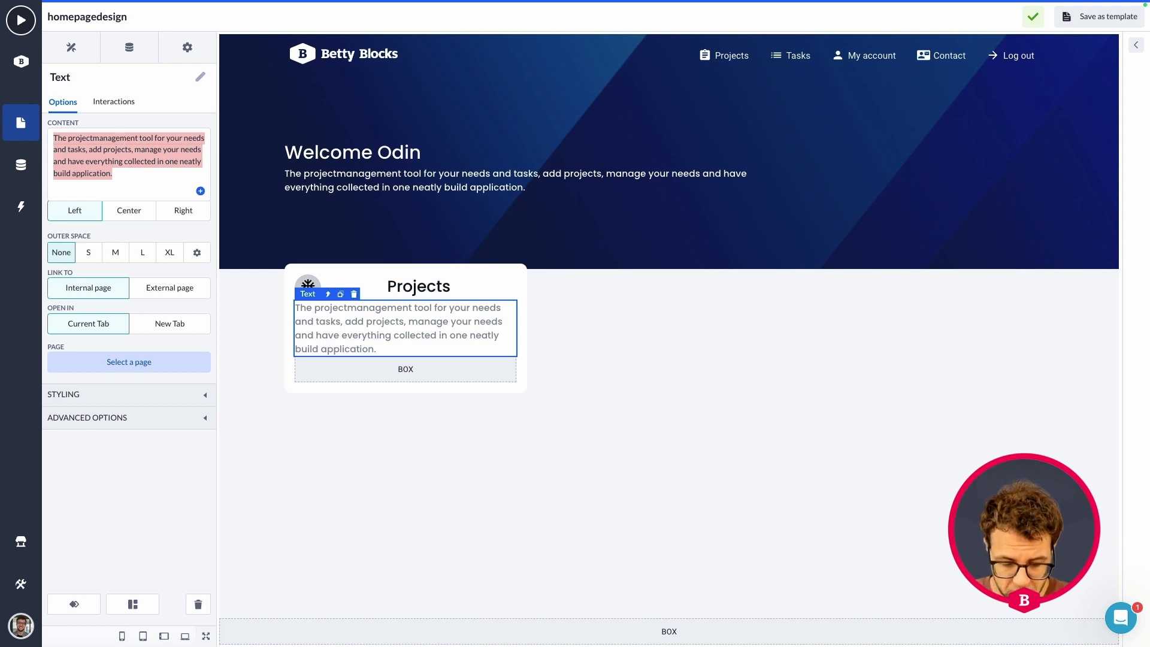
text(The)
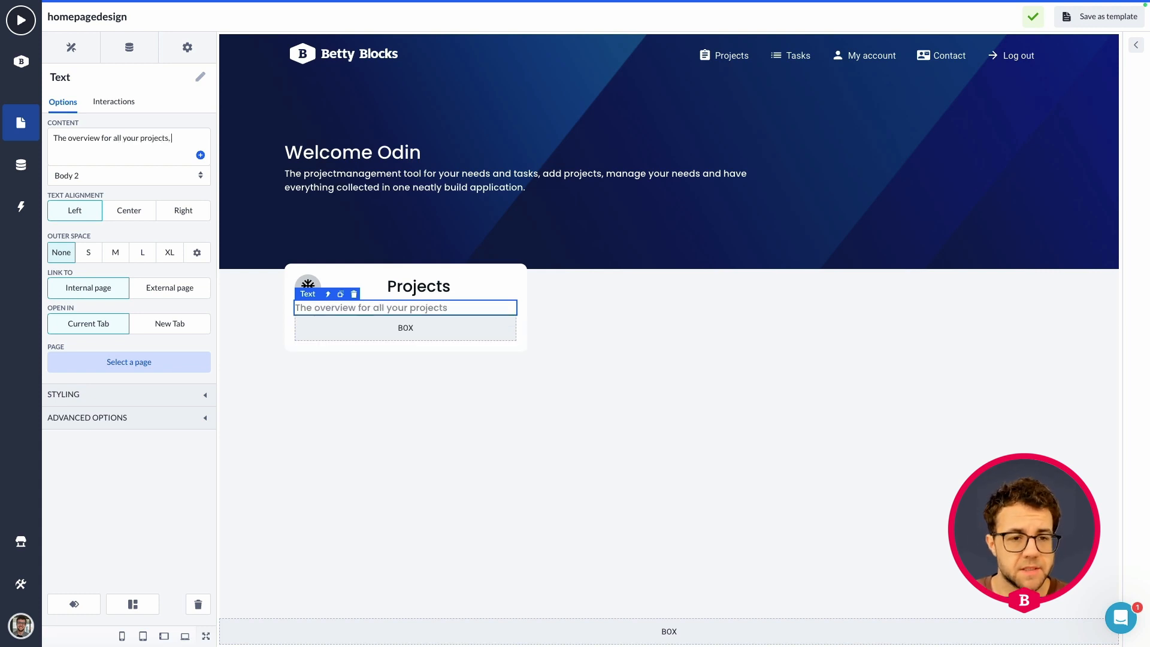
text(to)
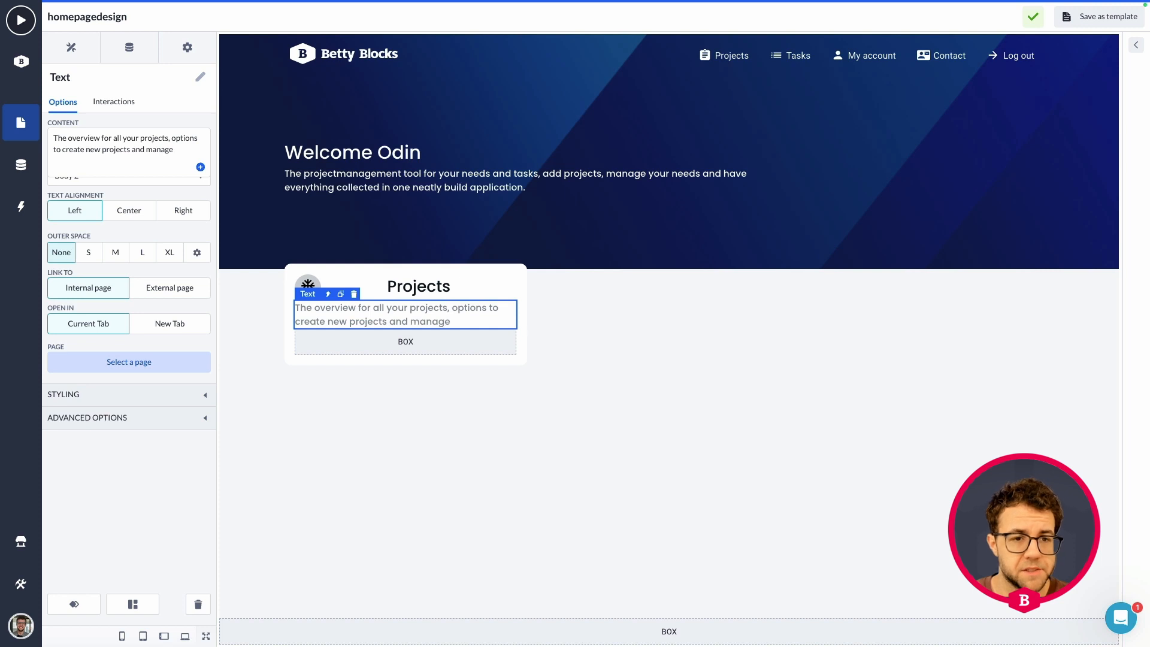
text(jecsts)
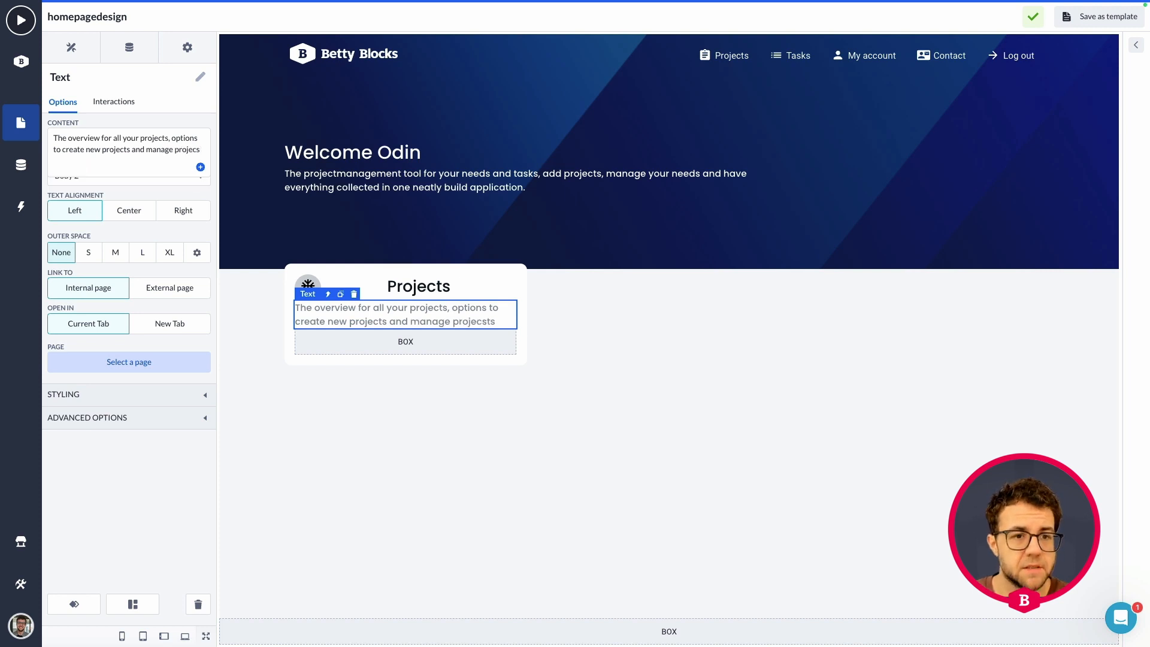
text( you have been added too.)
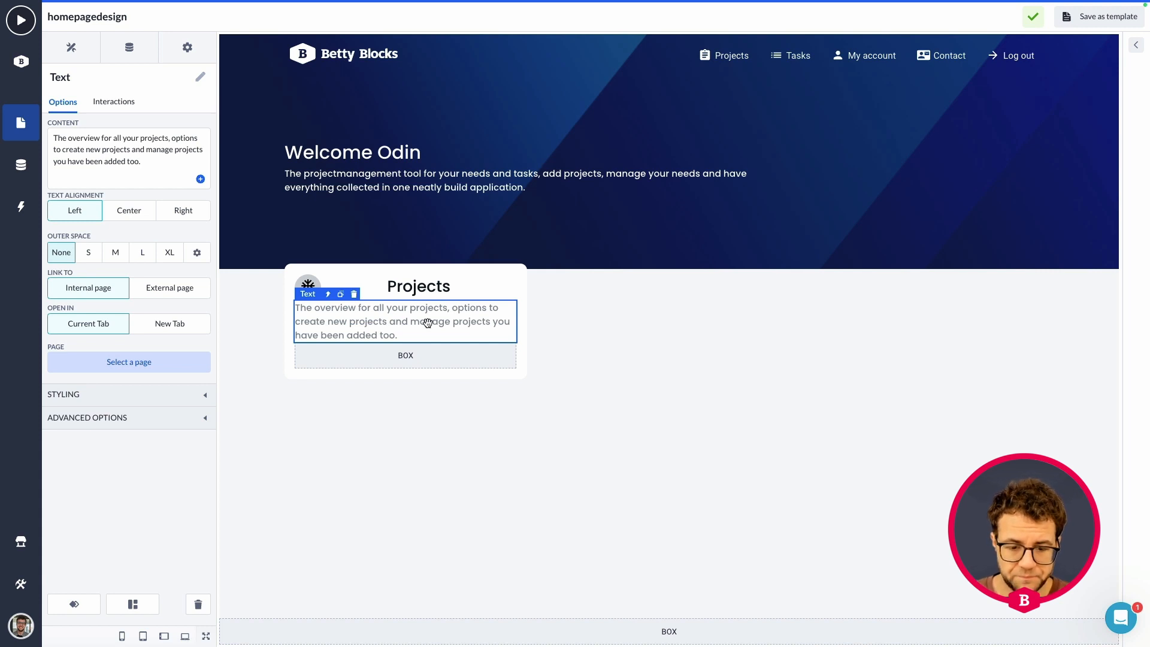
- Set only the bottom inner space to S on the box holding the card's icon and title
click(454, 377)
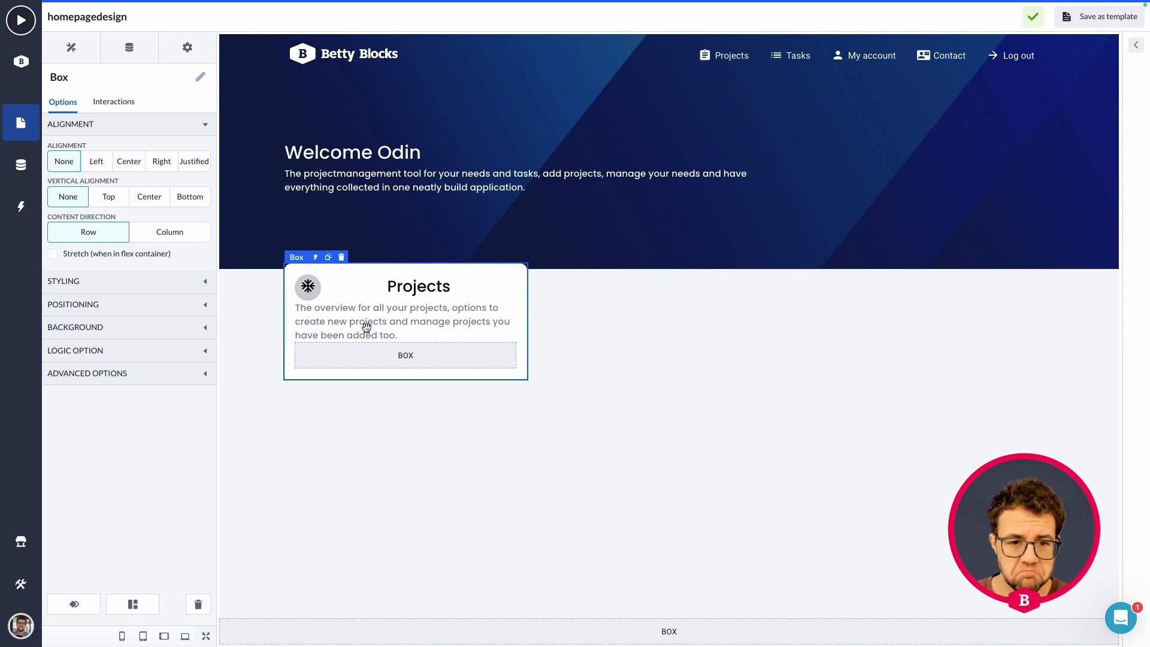
click(347, 285)
click(351, 269)
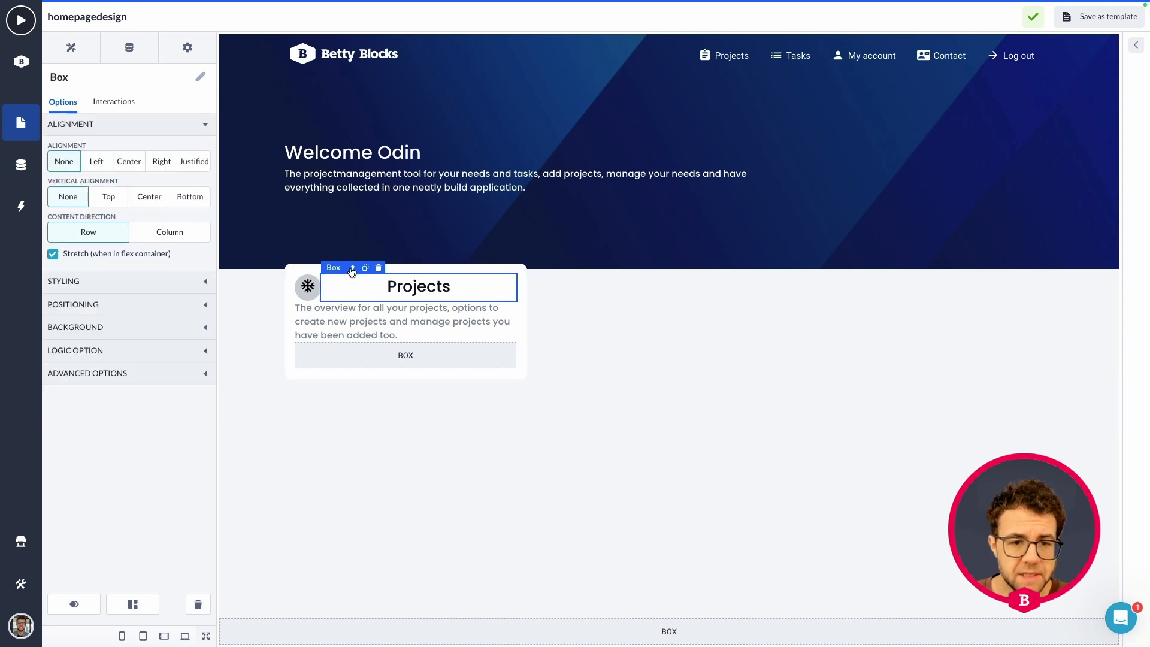
click(352, 268)
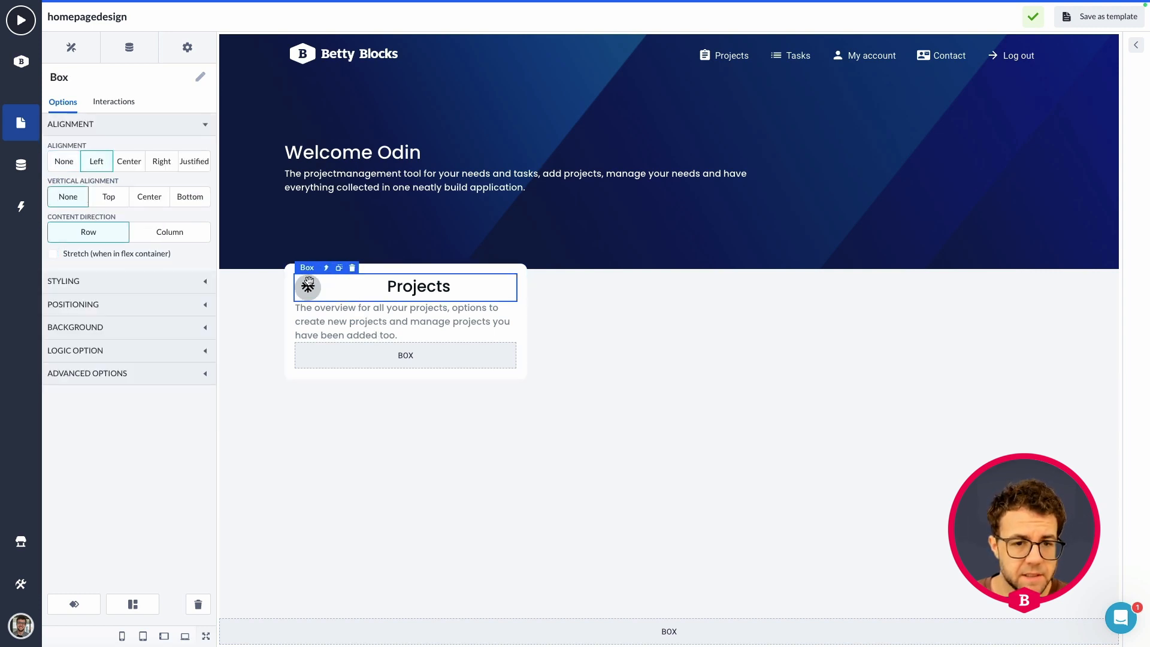
click(95, 287)
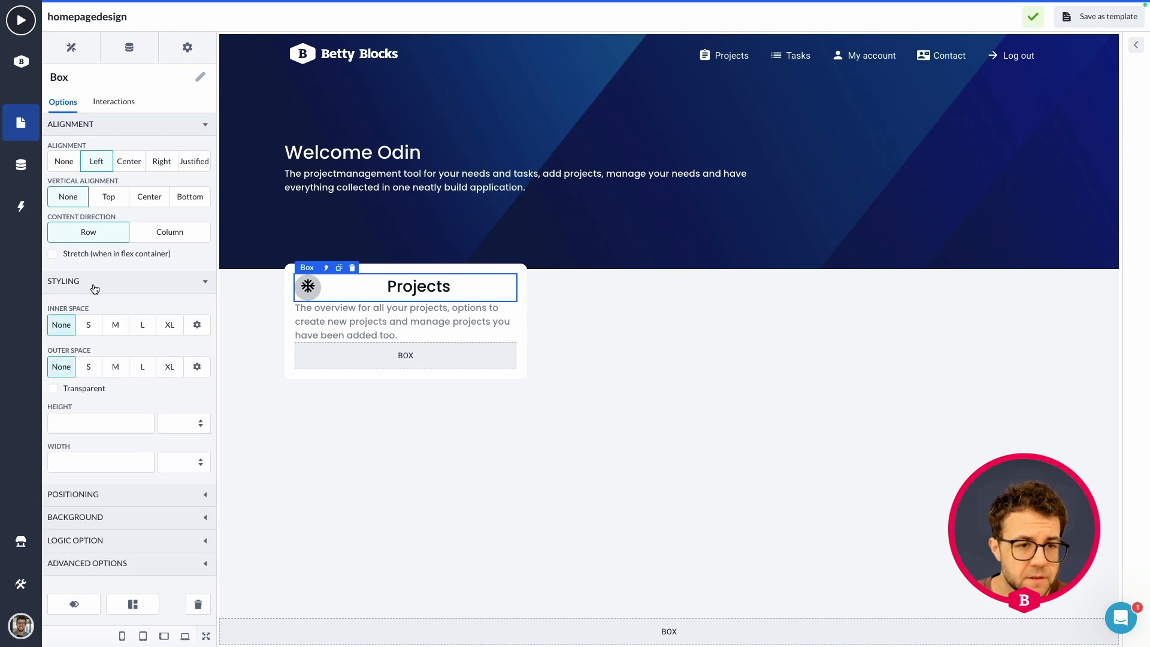
click(197, 324)
click(129, 403)
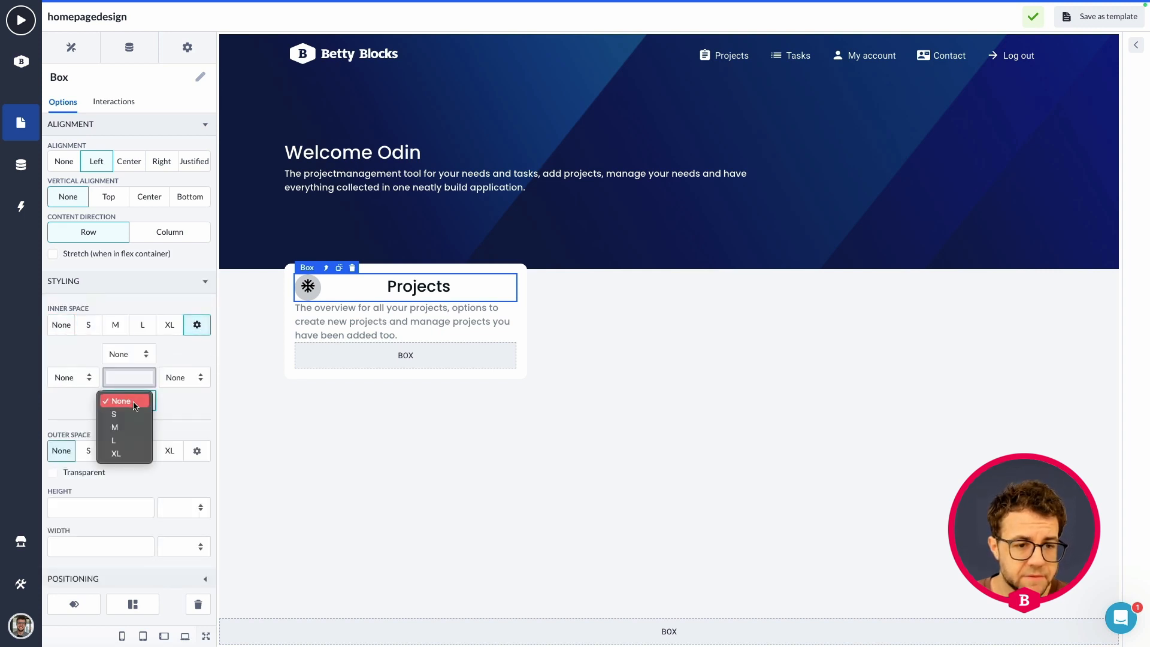
click(129, 409)
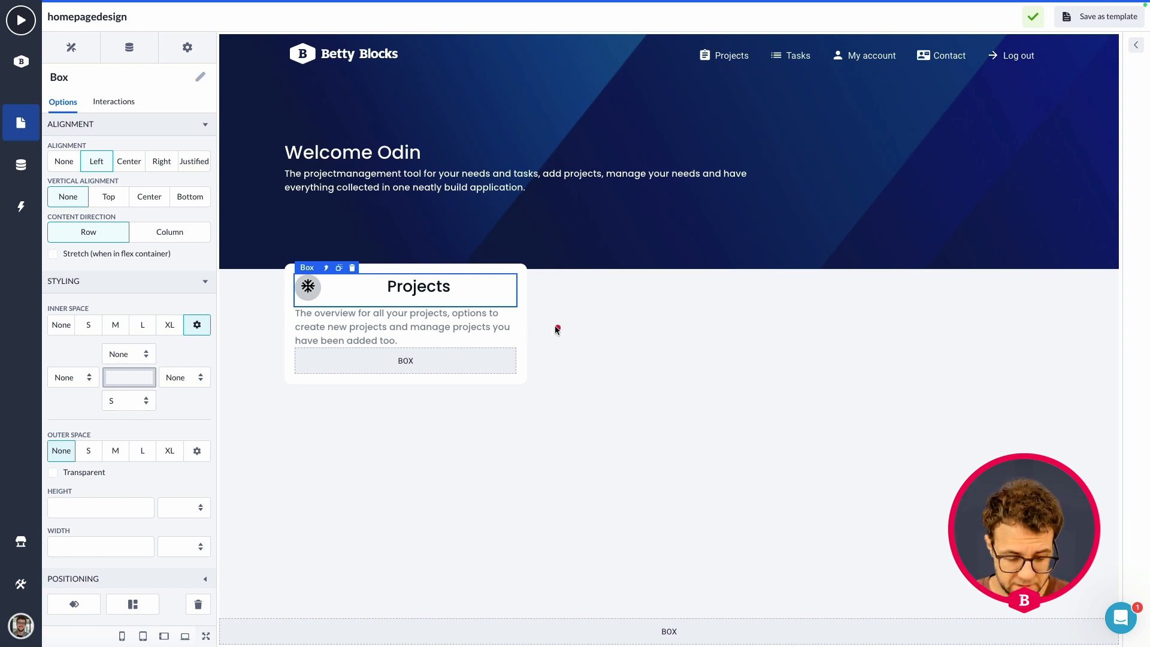
click(611, 322)
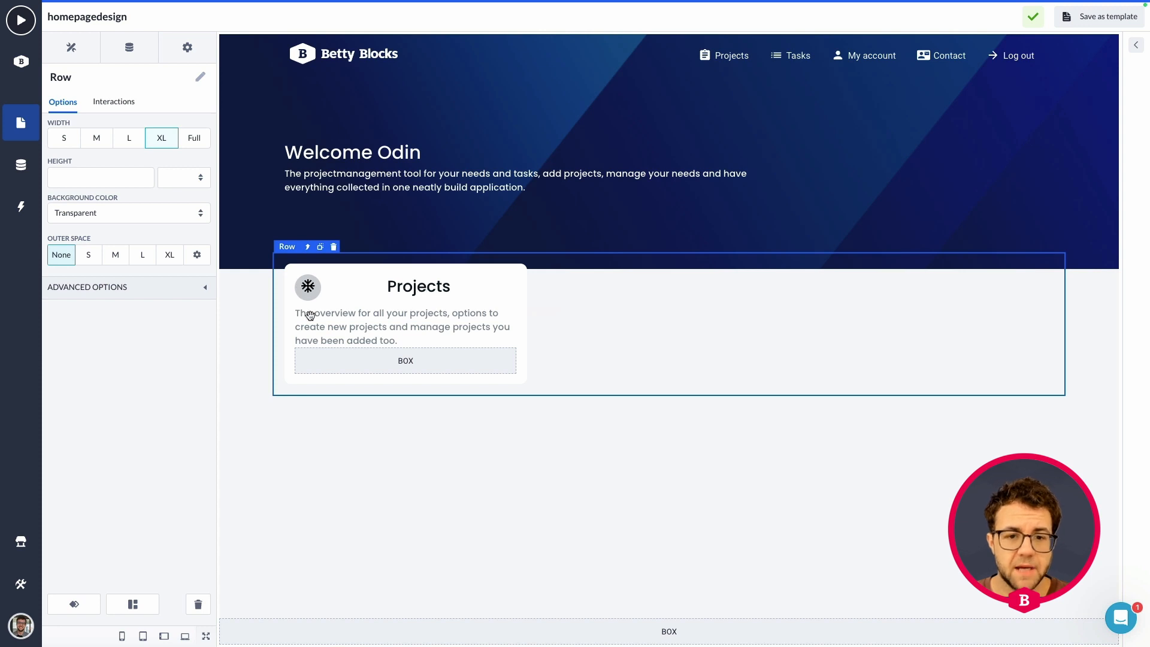
- Give the box around the card's description text an inner space of S at its bottom side only
click(372, 339)
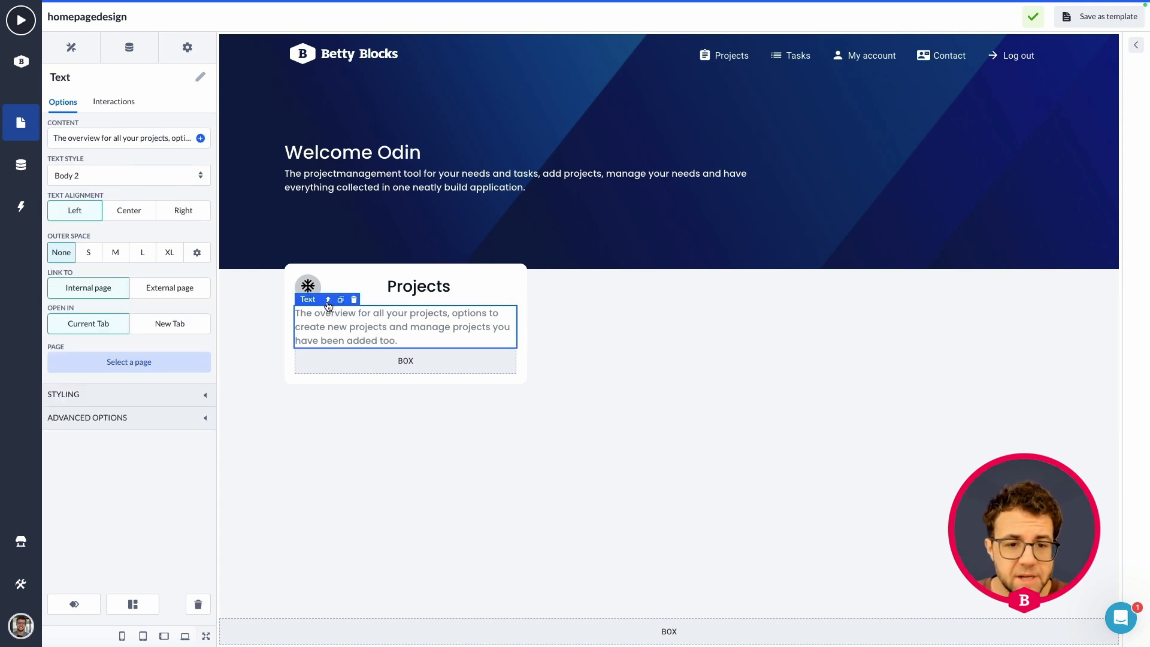
click(328, 302)
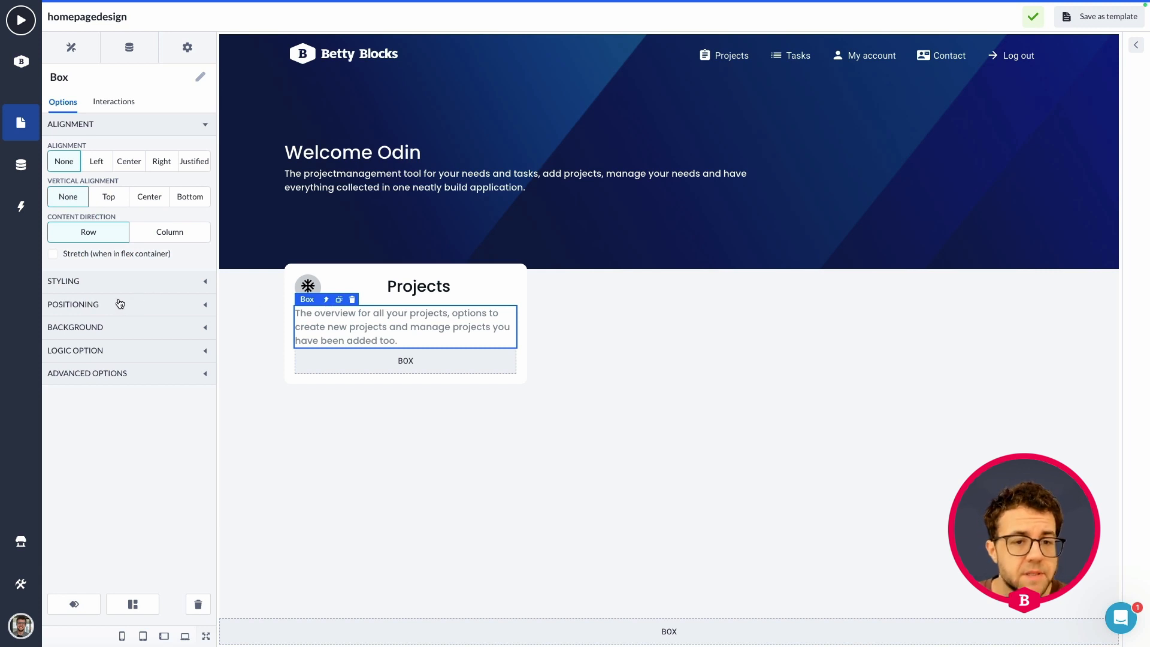
click(108, 284)
click(88, 324)
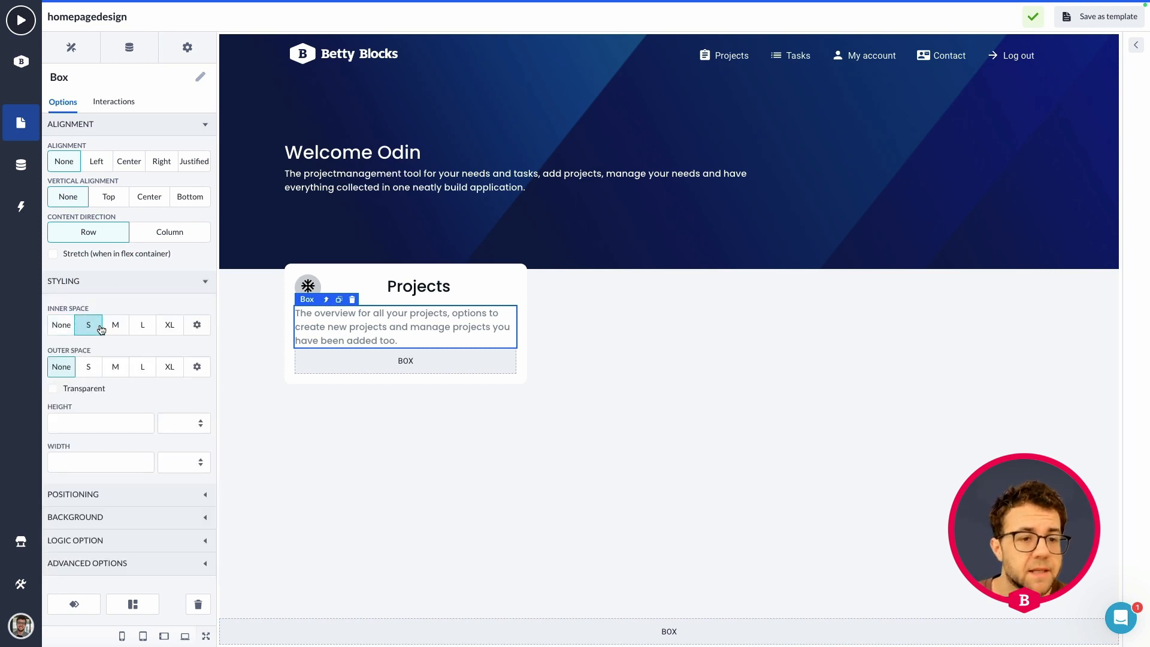
click(60, 326)
click(197, 326)
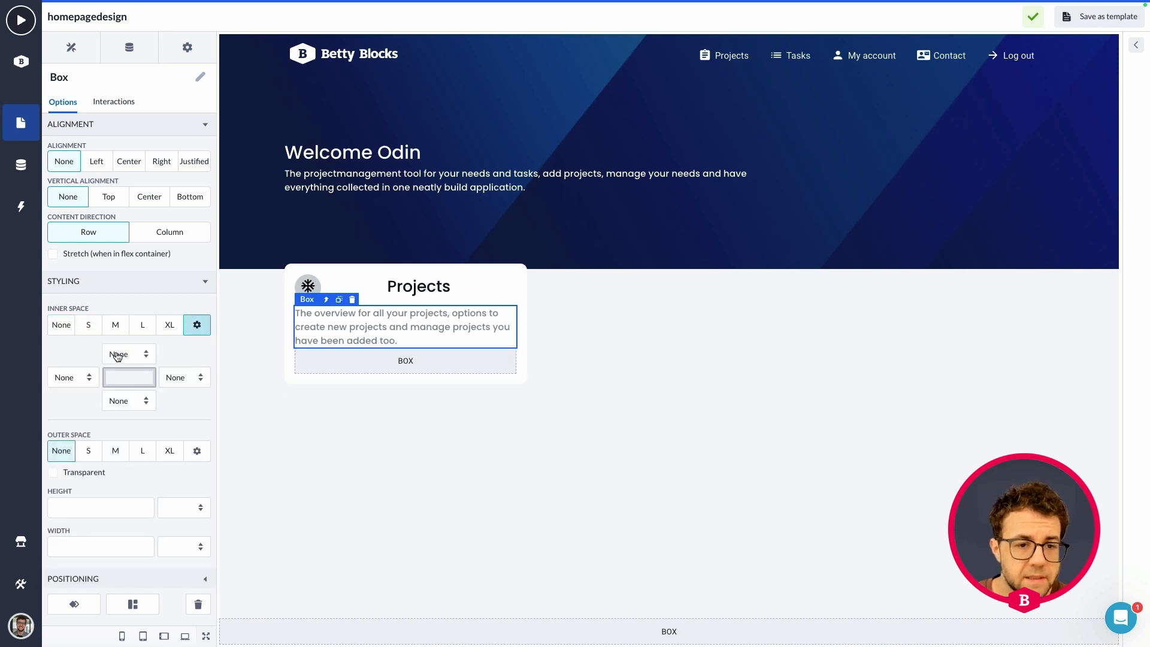
click(125, 399)
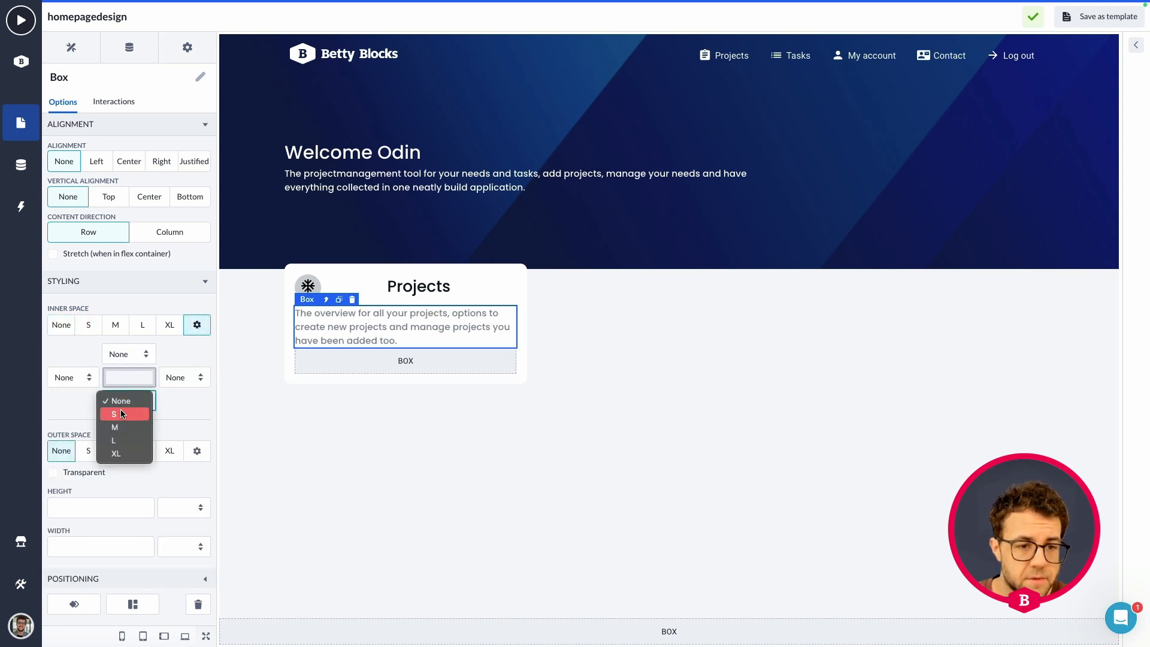
click(155, 409)
click(576, 394)
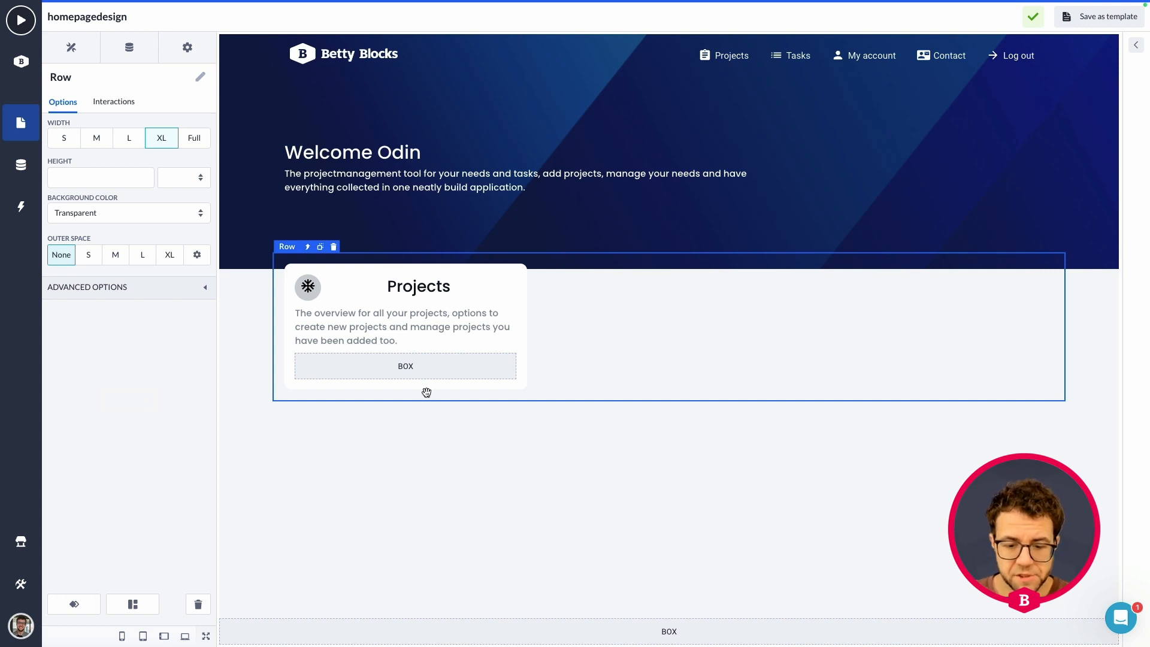
click(355, 317)
click(358, 286)
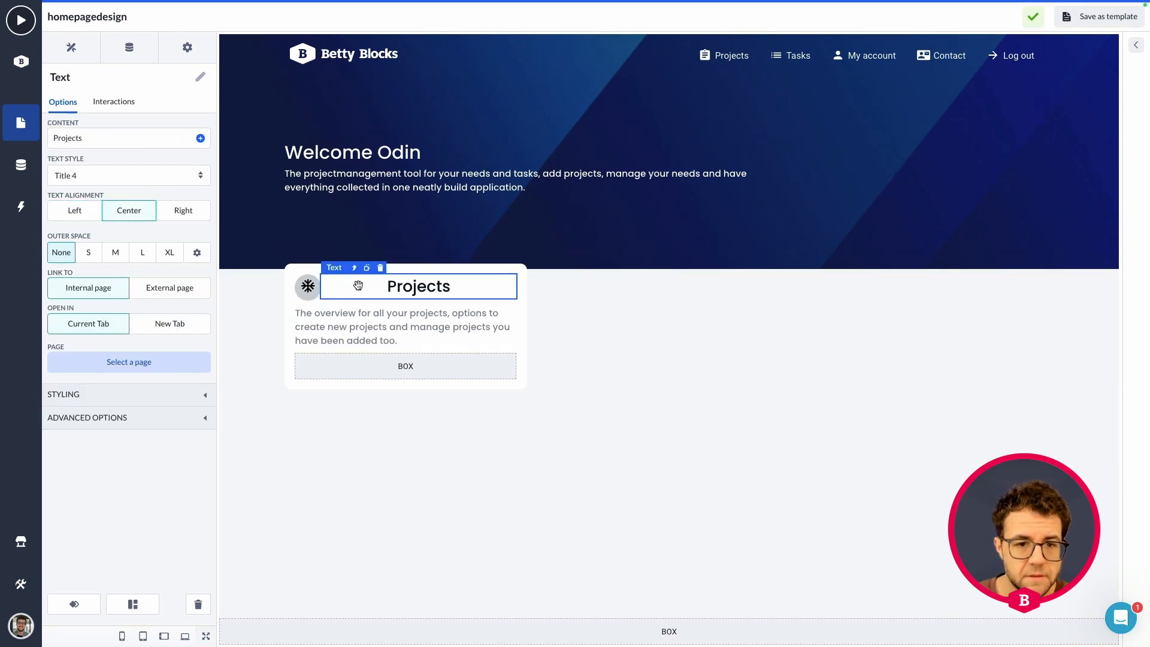
click(365, 313)
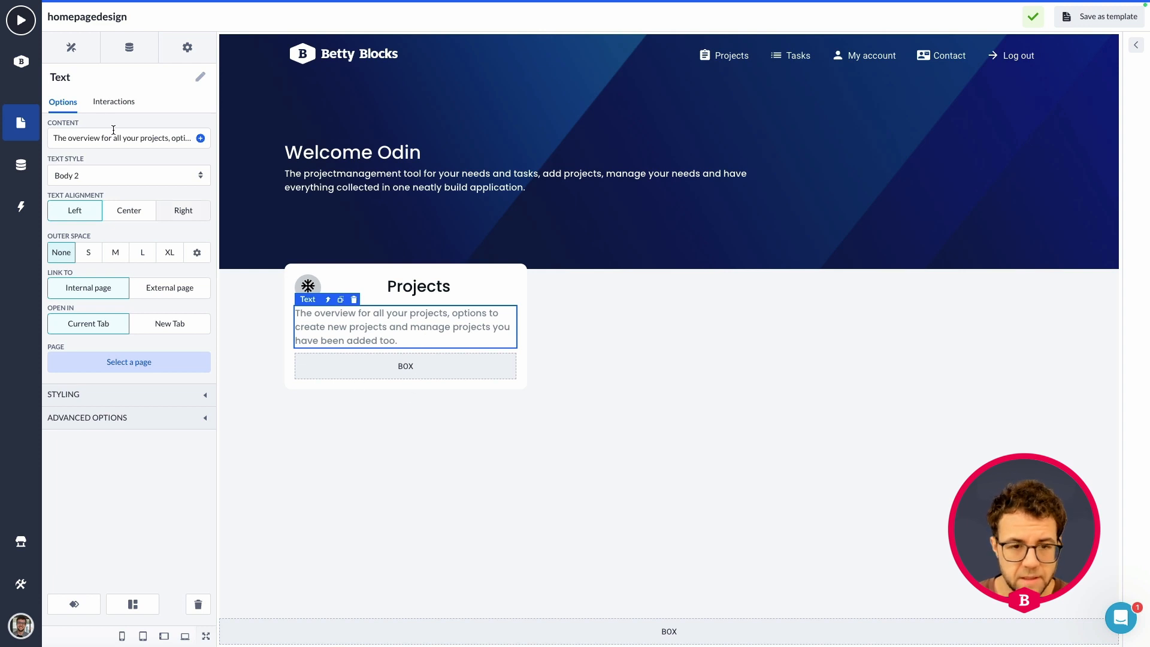
- Add an Open Page button to the empty box below the card's description, linked to the internal page Projects overview
click(70, 47)
scroll(147, 309, down, 7)
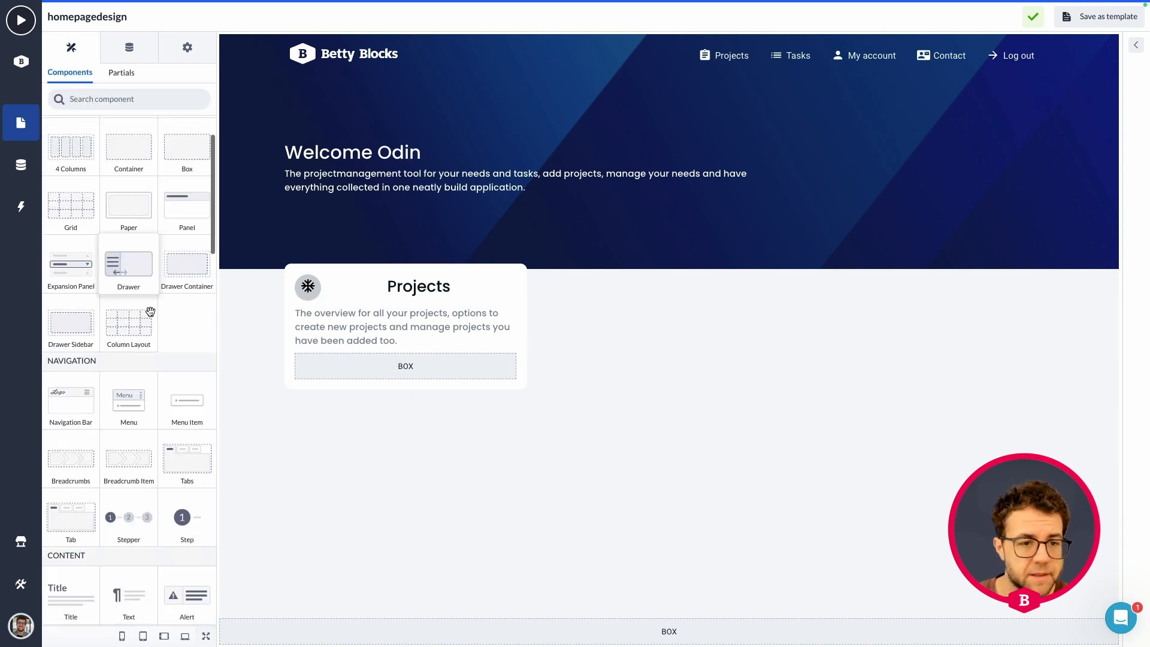
scroll(150, 311, down, 3)
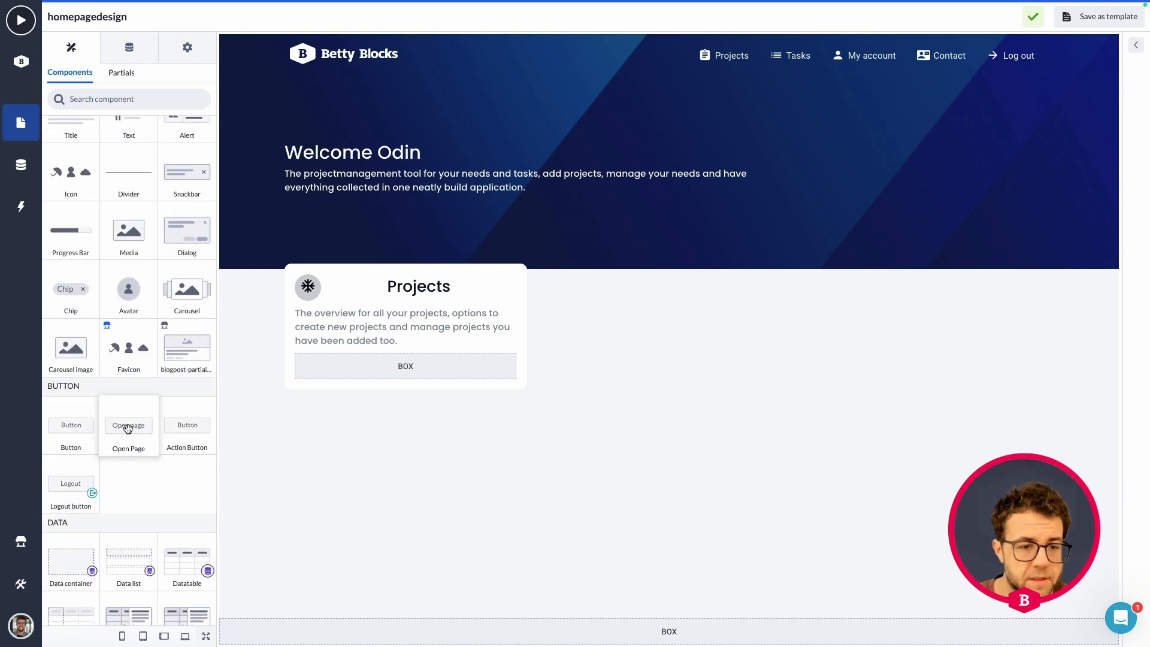
drag(127, 430, 337, 375)
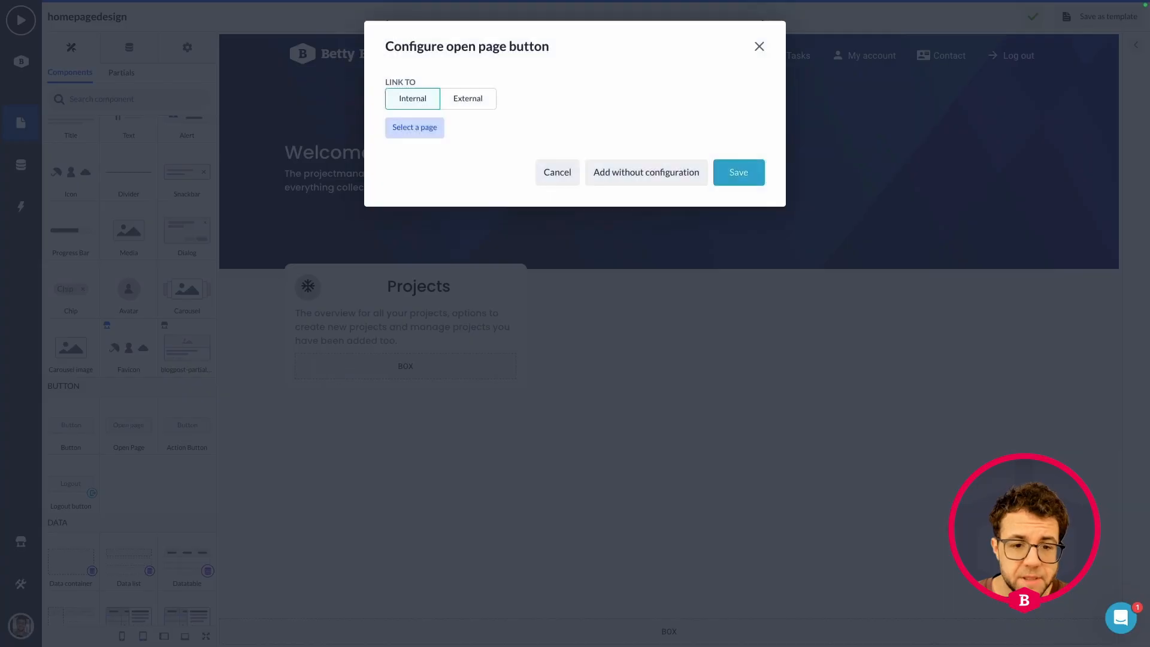
click(420, 128)
scroll(416, 225, down, 1)
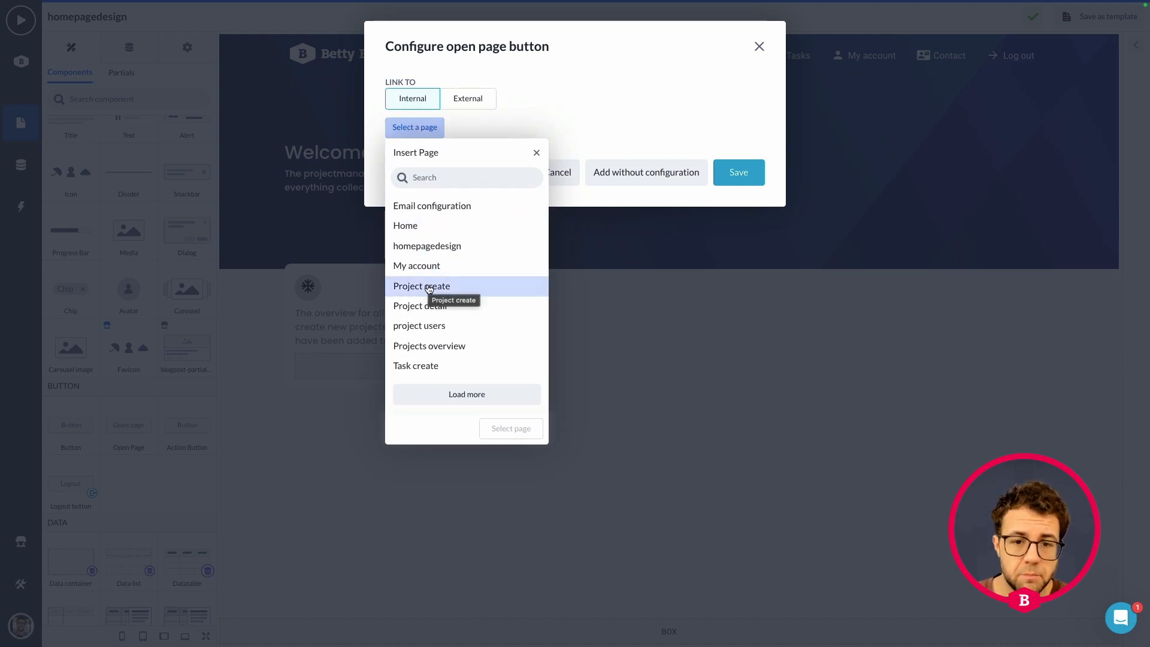
click(448, 347)
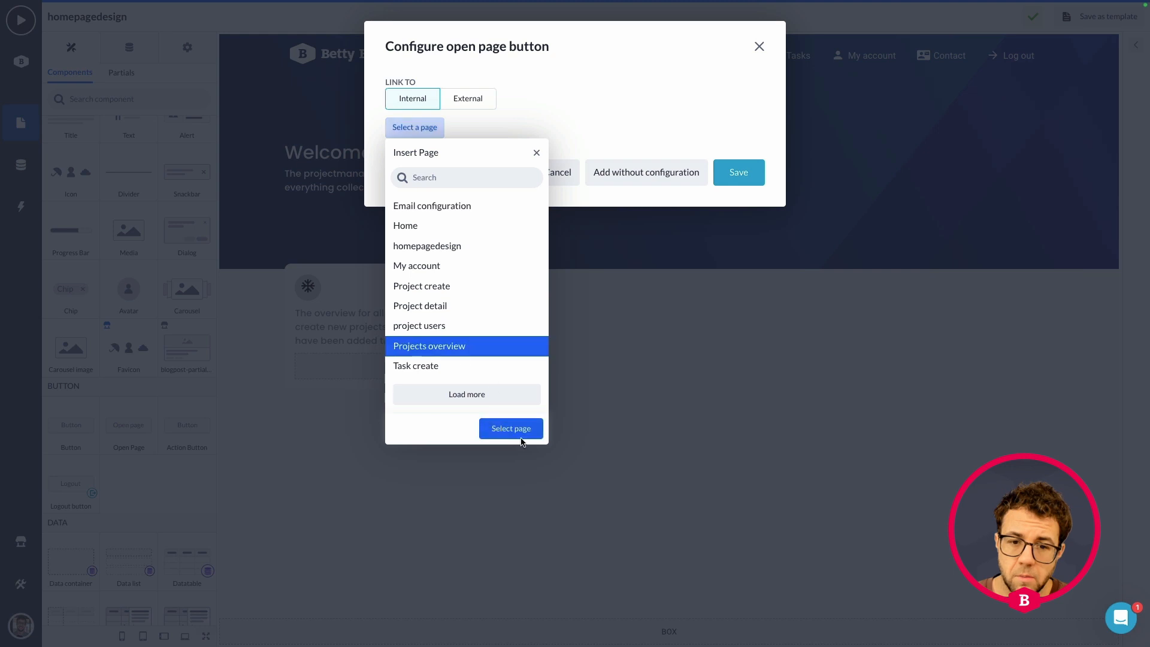
click(516, 428)
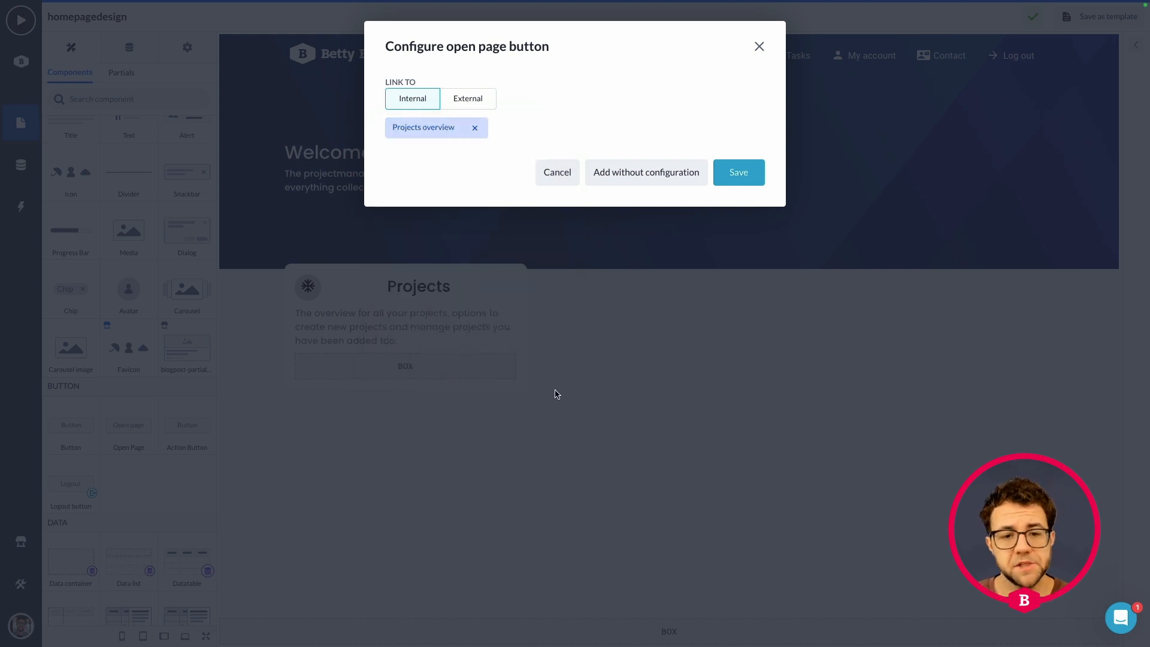
click(742, 173)
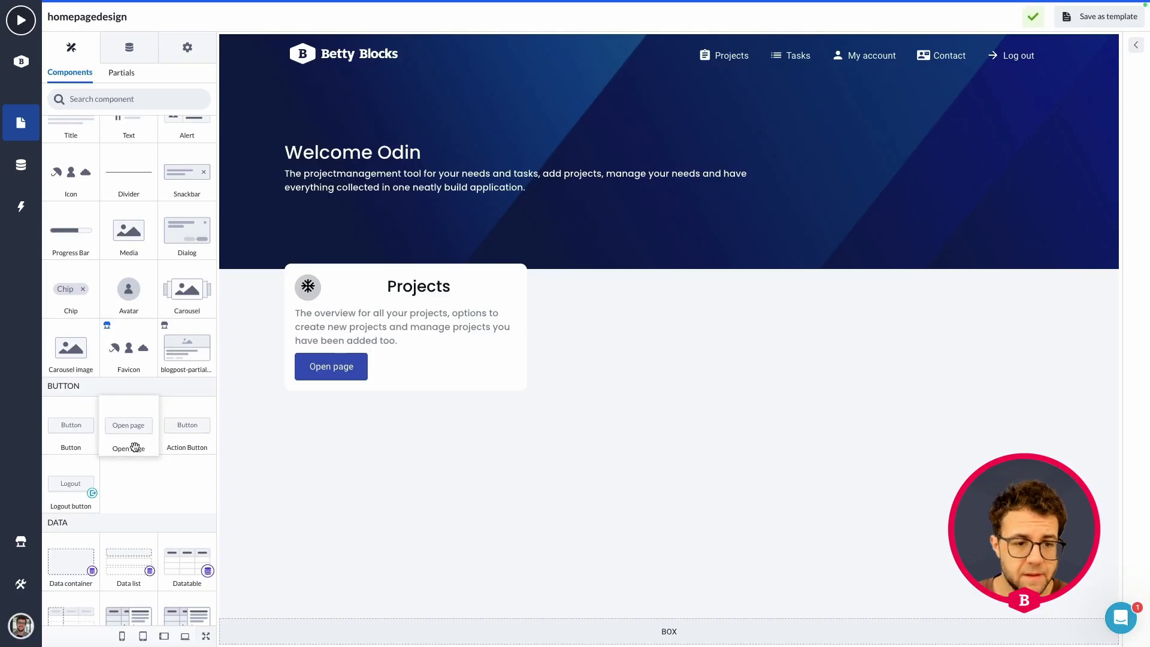
- Add a second Open Page button beside the first one in the card, linked to the internal page Project create
drag(128, 432, 496, 372)
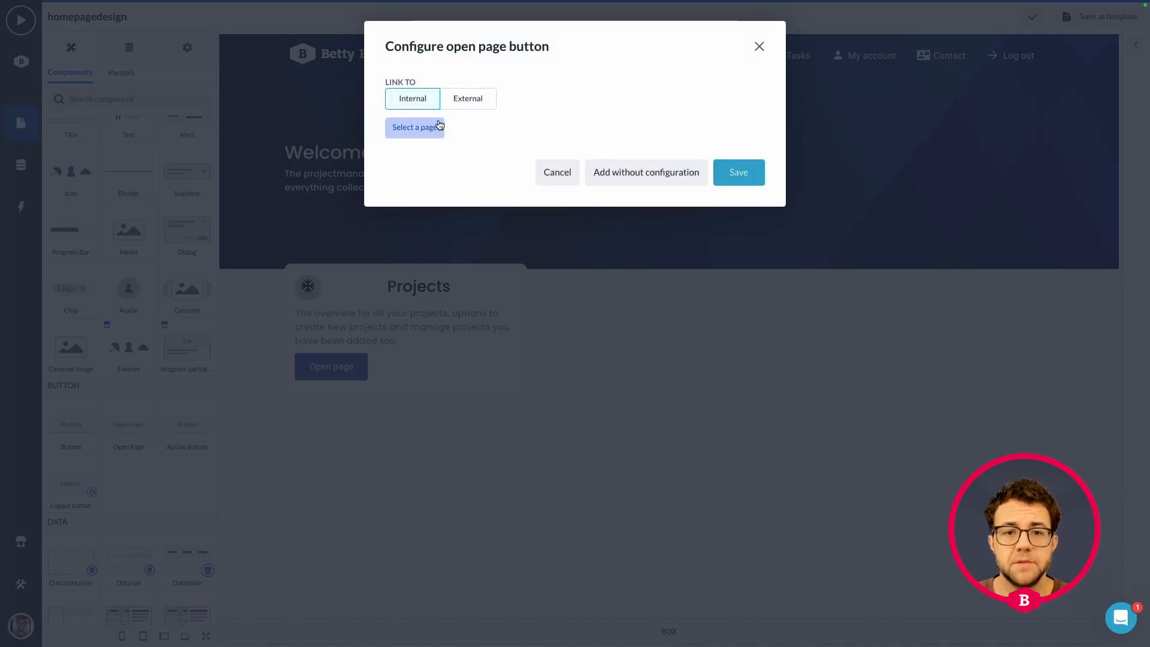
click(416, 124)
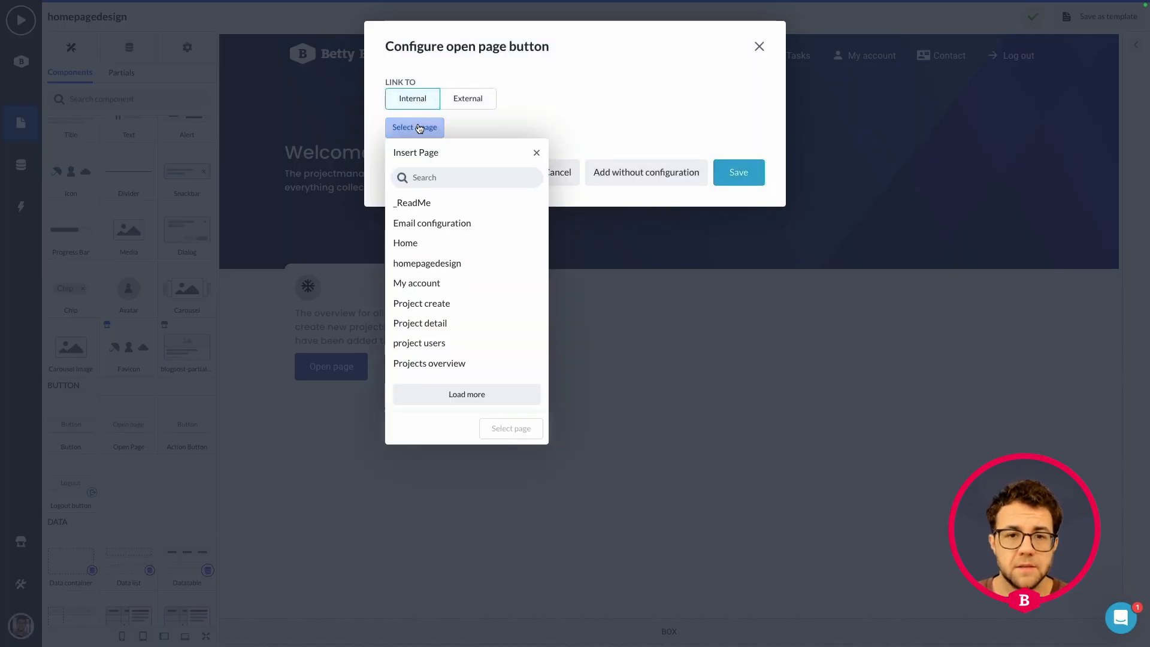
scroll(442, 269, down, 1)
click(441, 286)
click(529, 428)
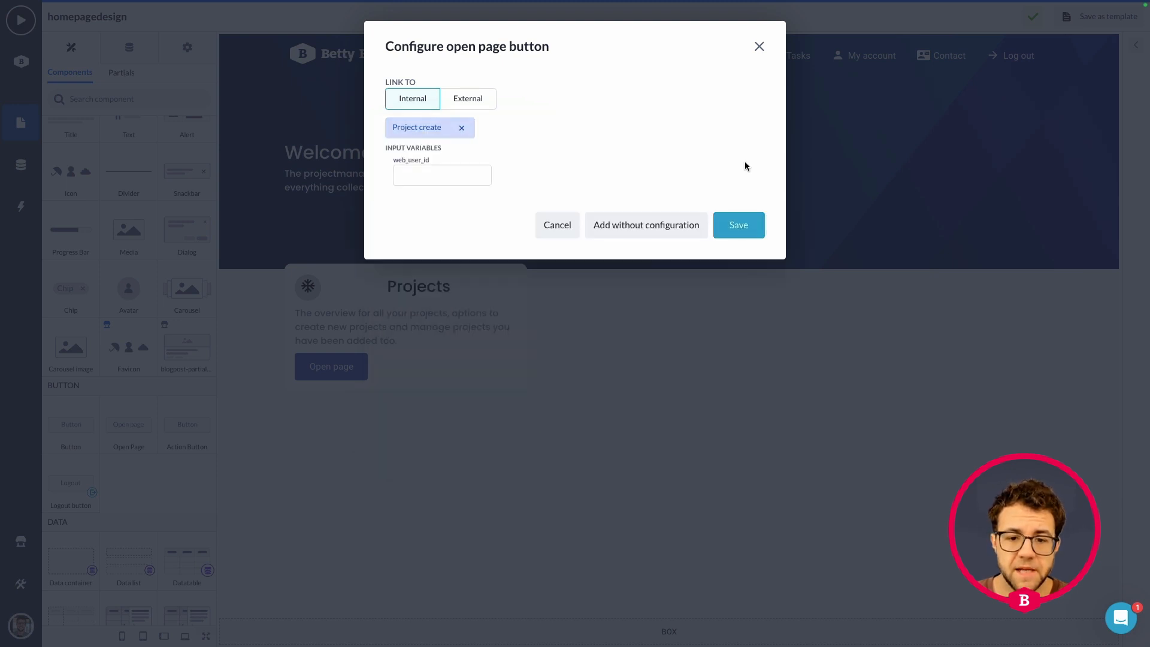
click(751, 228)
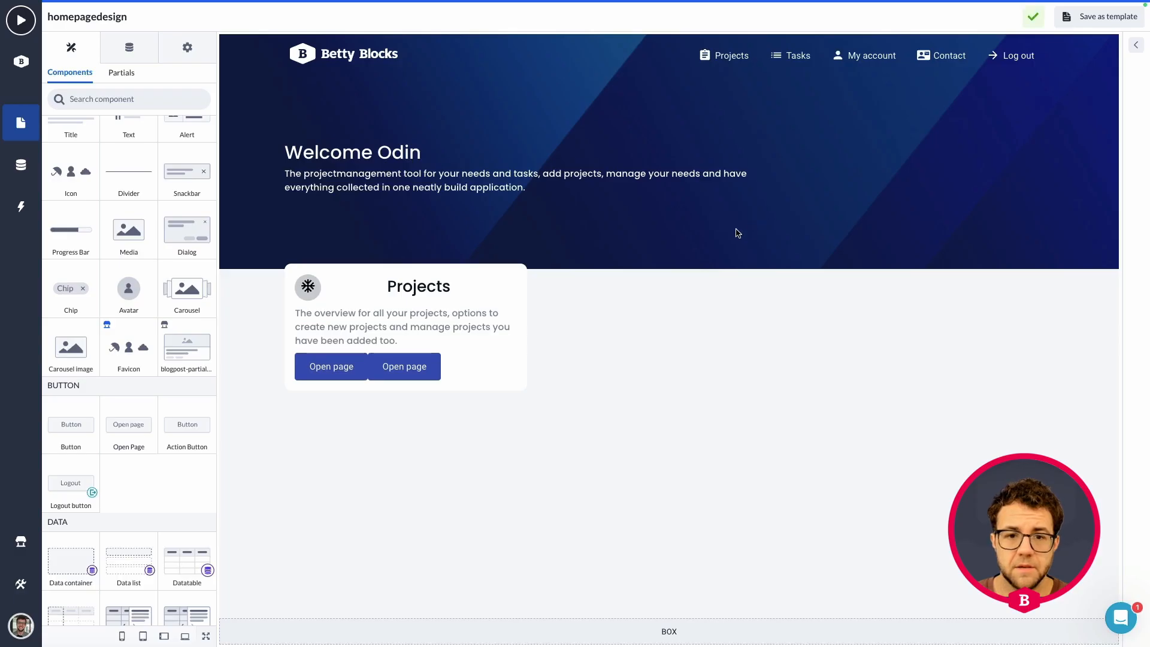
- Save the styling of the first Open page button as a new style named "Main card button"
click(400, 377)
click(329, 375)
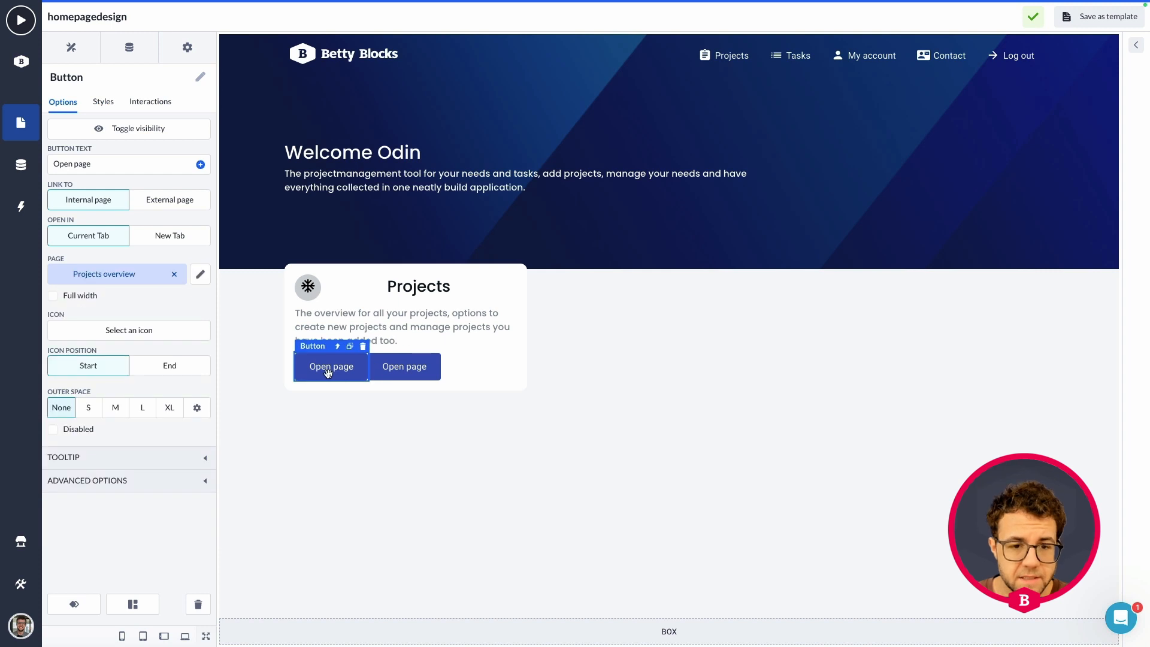
click(103, 101)
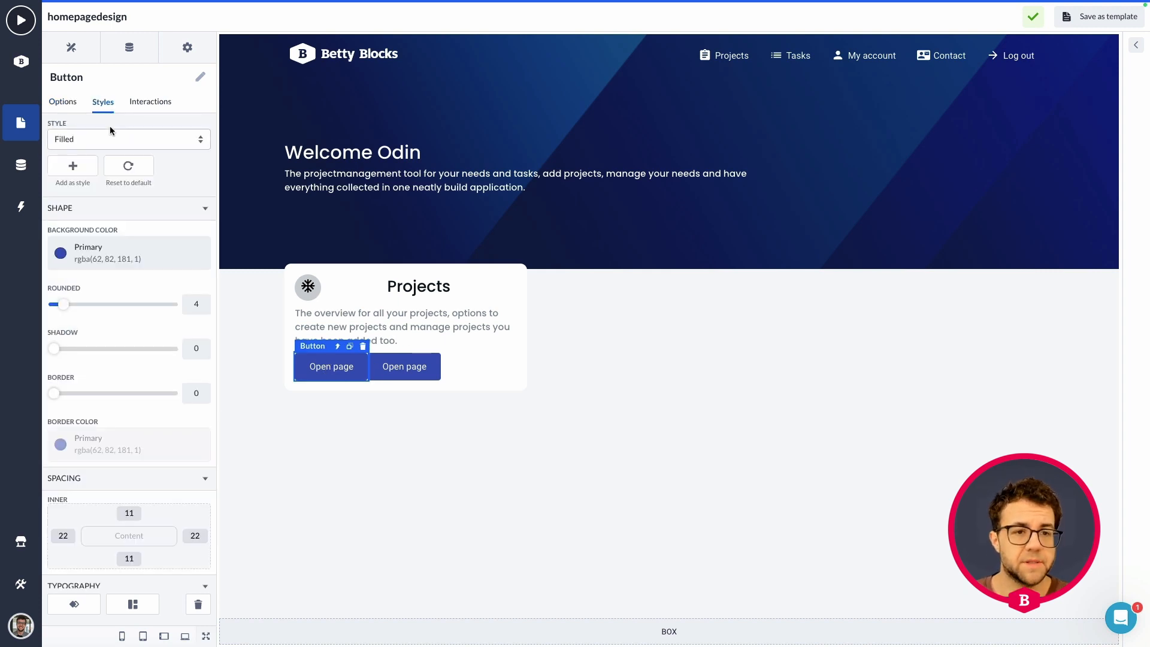
click(73, 165)
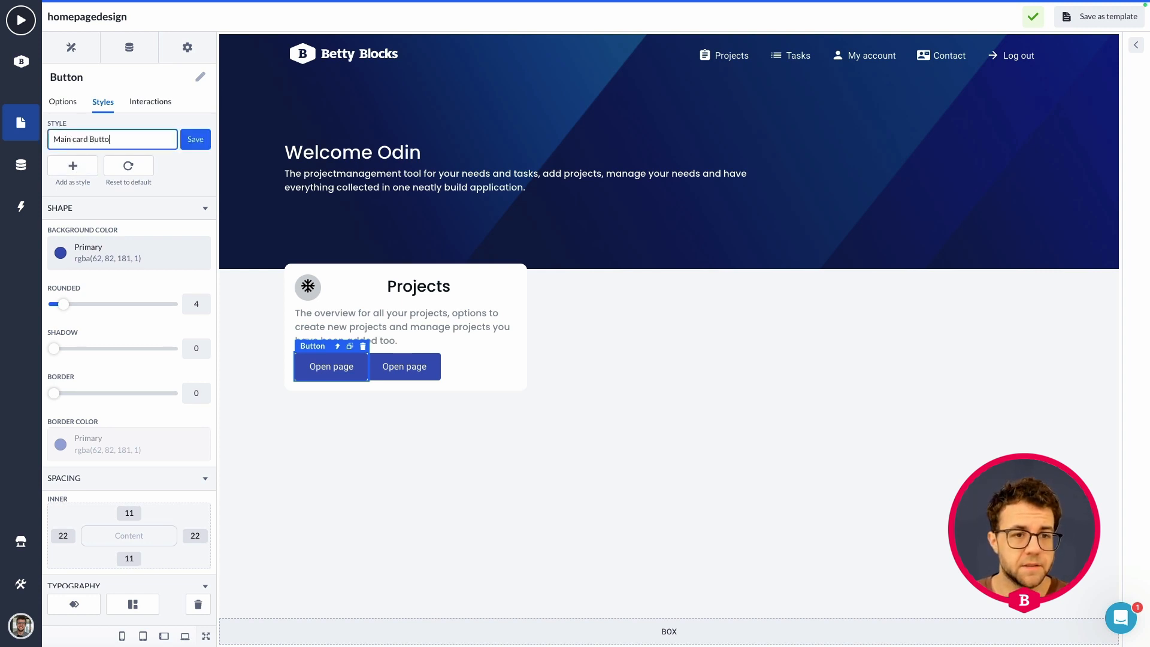
click(183, 144)
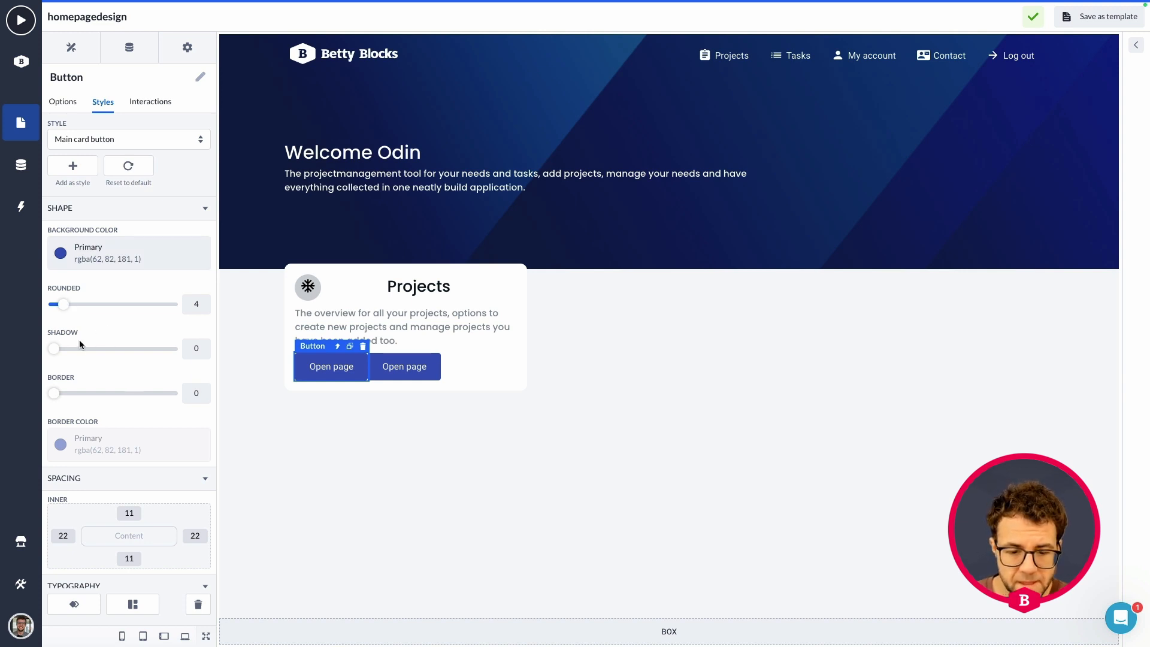
- Set the first button's rounding to 50 and its inner spacing to 9 above and below and 17 on both sides
drag(63, 305, 181, 304)
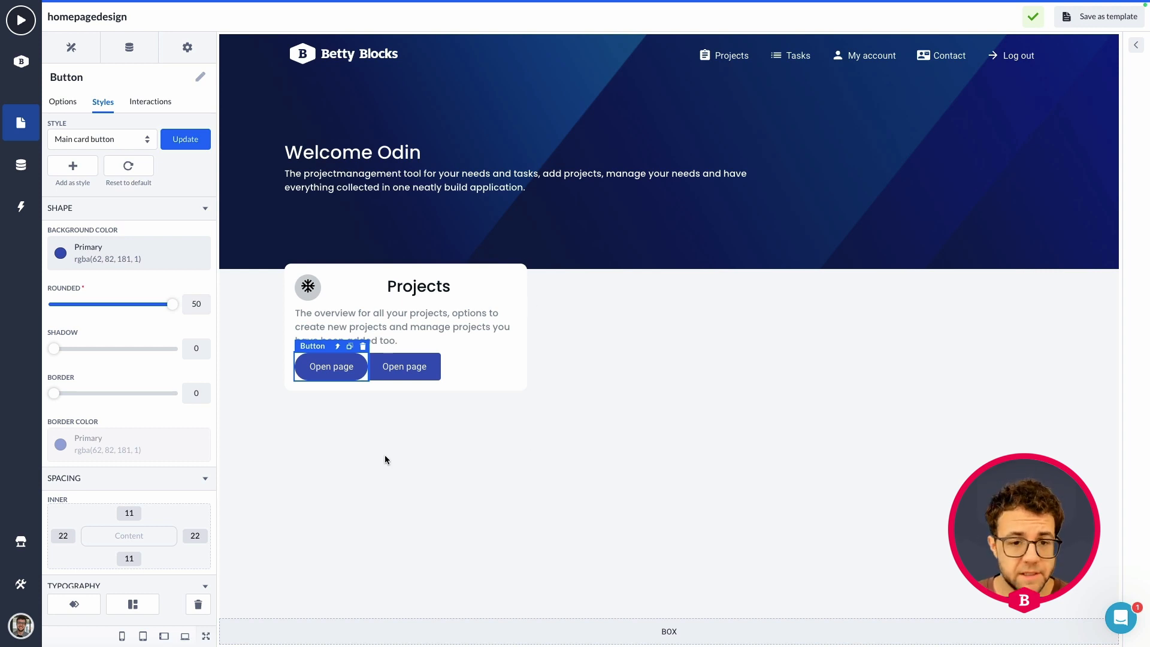
scroll(133, 393, down, 2)
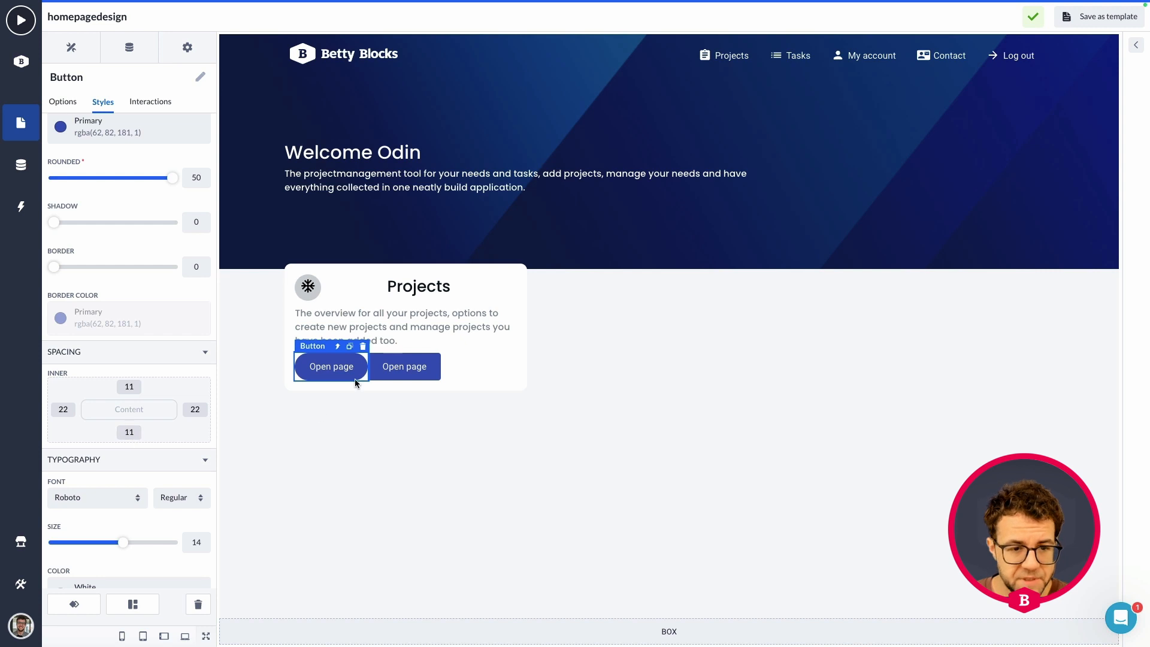
click(132, 391)
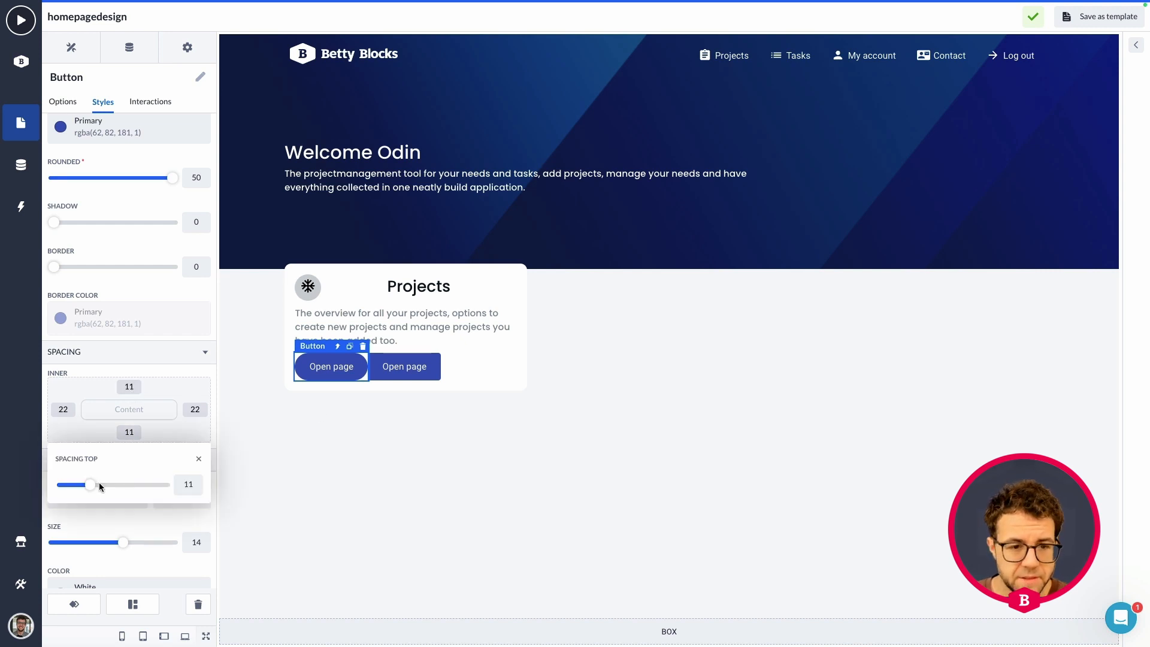
drag(89, 485, 84, 486)
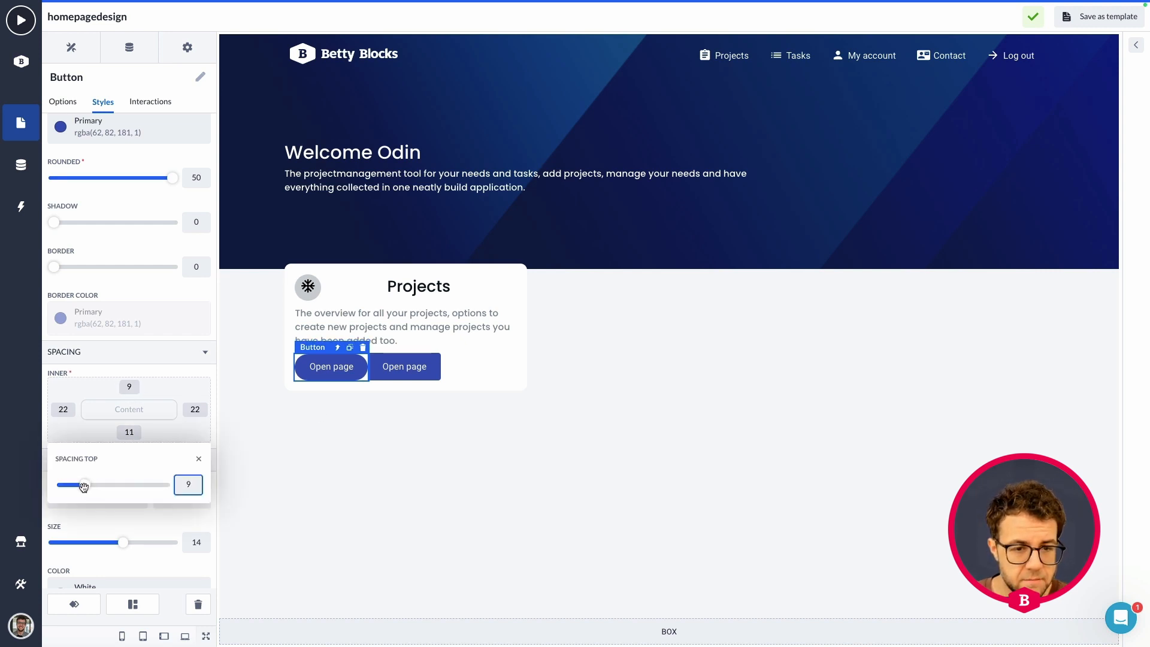
click(195, 409)
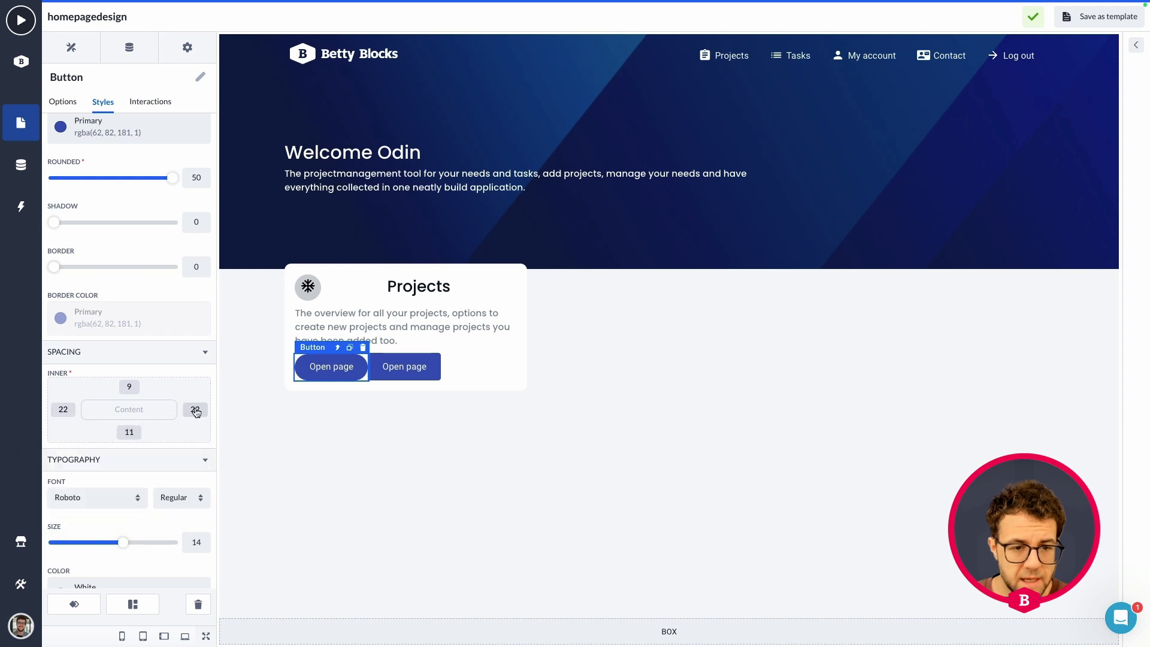
click(195, 409)
mouse_move(118, 484)
mouse_down()
mouse_move(92, 484)
mouse_move(114, 485)
mouse_up()
click(65, 412)
drag(104, 485, 83, 486)
click(130, 432)
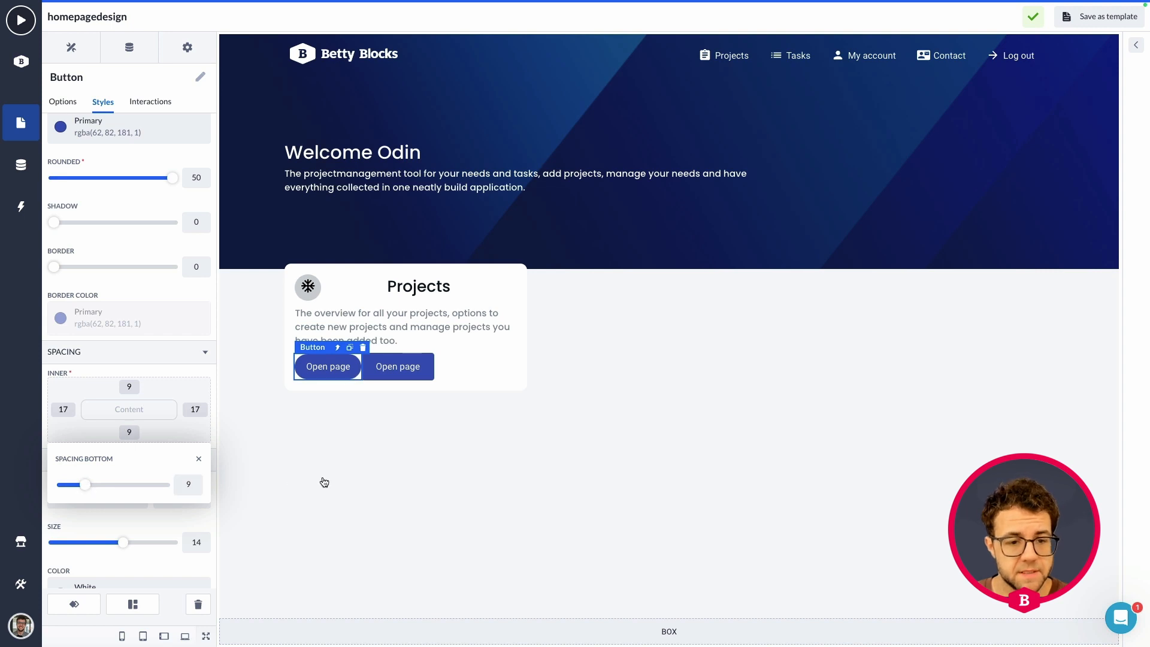
- Give the first Open page button an outer space of S on its right side only
scroll(114, 461, down, 3)
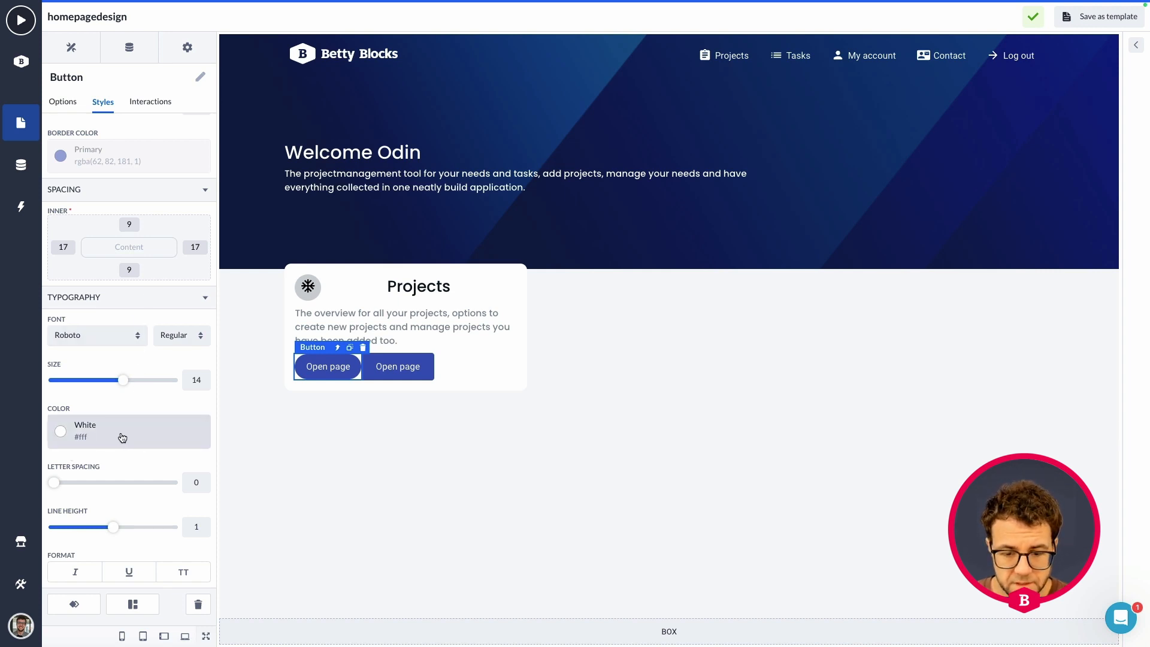
scroll(177, 413, up, 3)
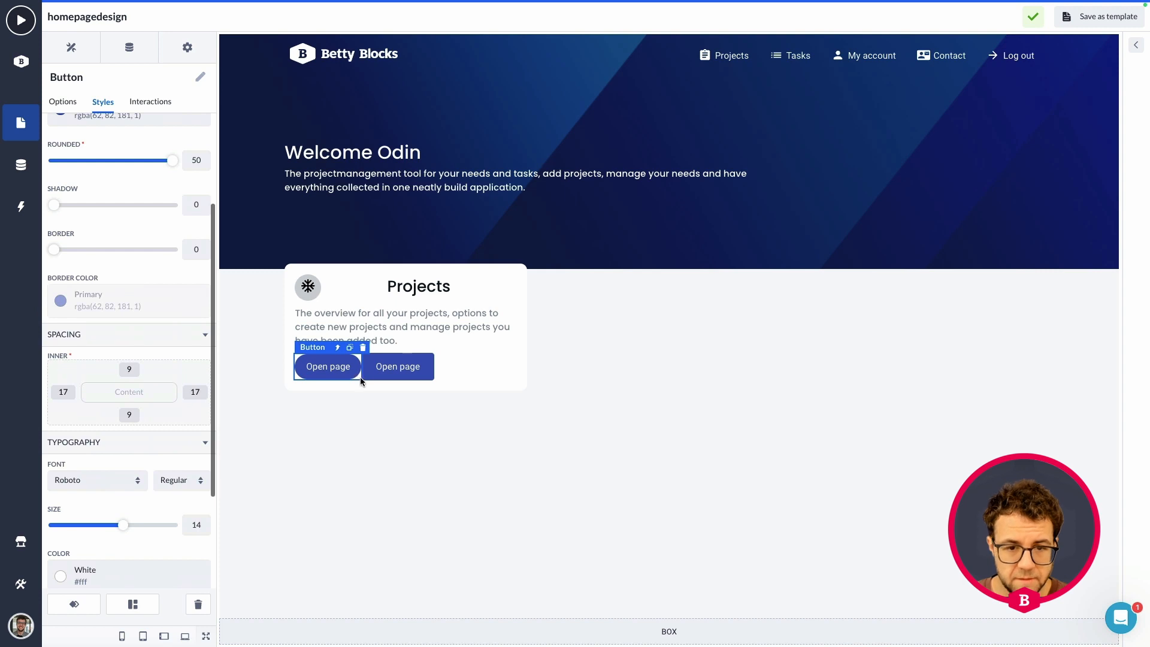
scroll(184, 318, up, 2)
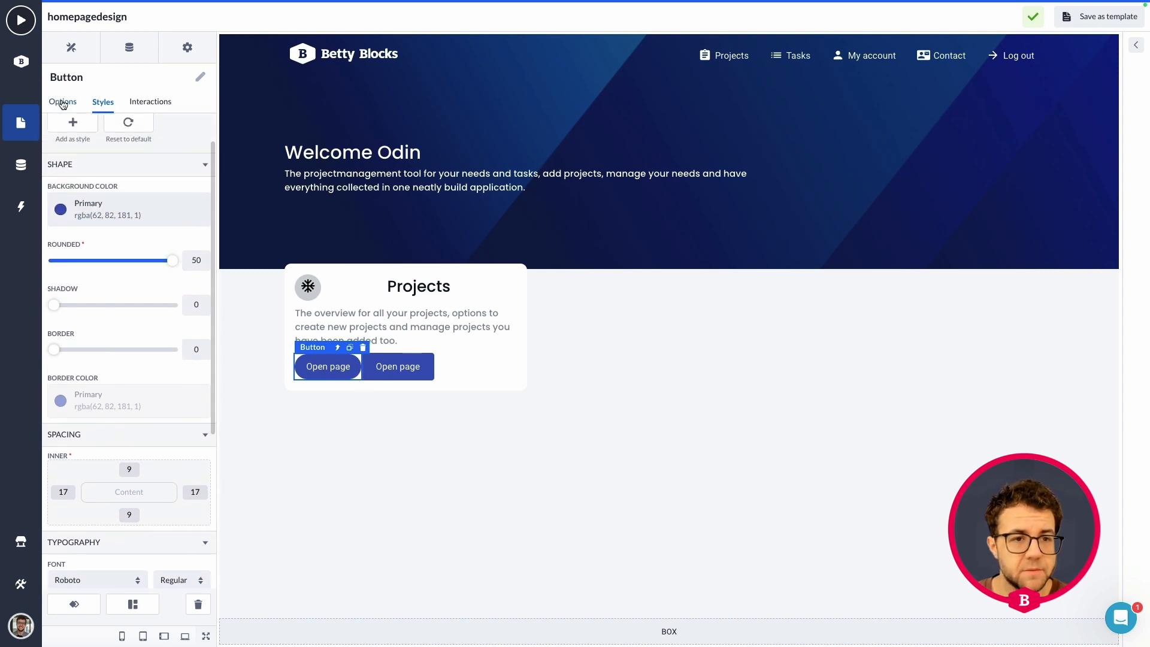
click(62, 101)
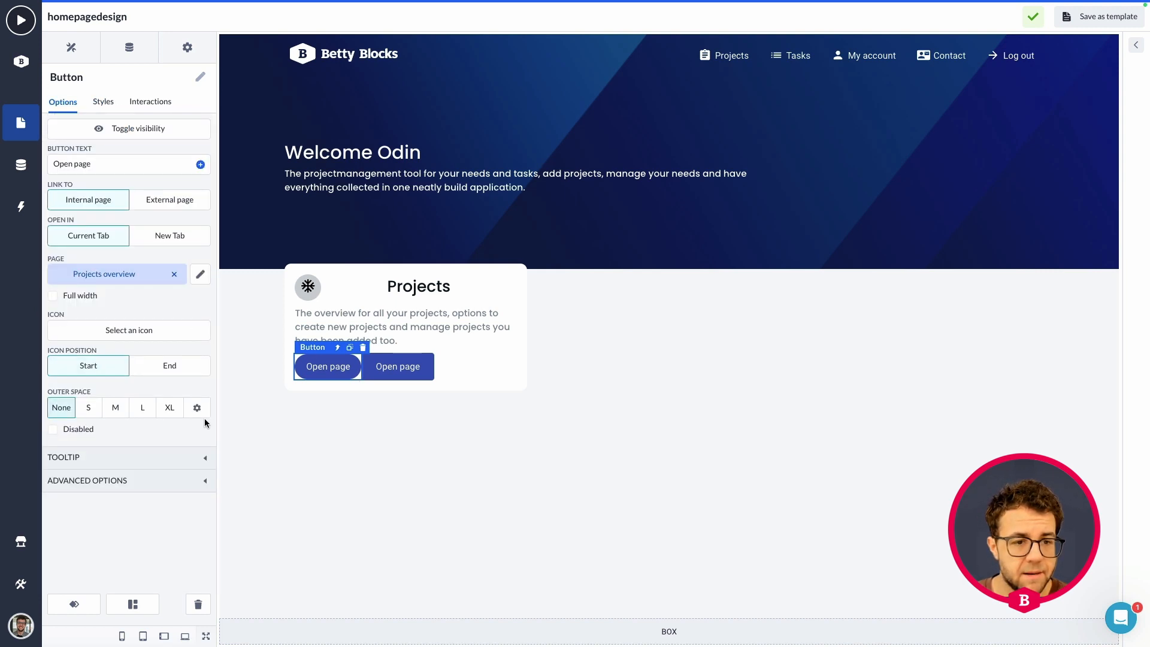
mouse_move(372, 443)
mouse_down()
mouse_move(360, 388)
mouse_move(371, 386)
mouse_move(352, 386)
mouse_up()
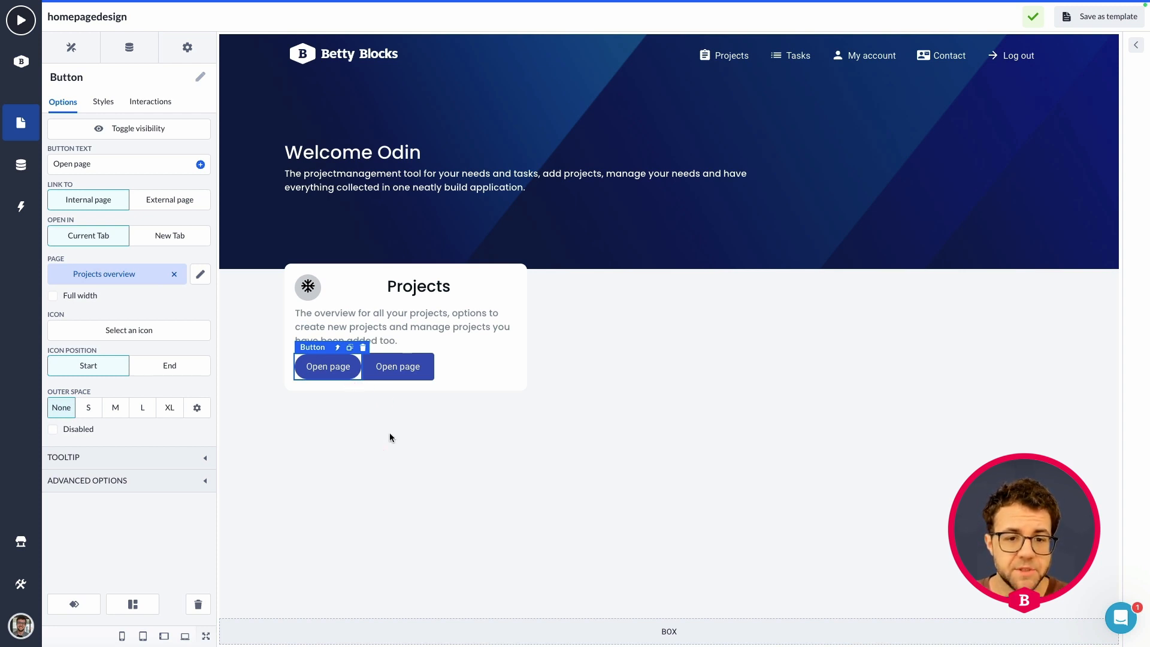
click(198, 409)
click(181, 458)
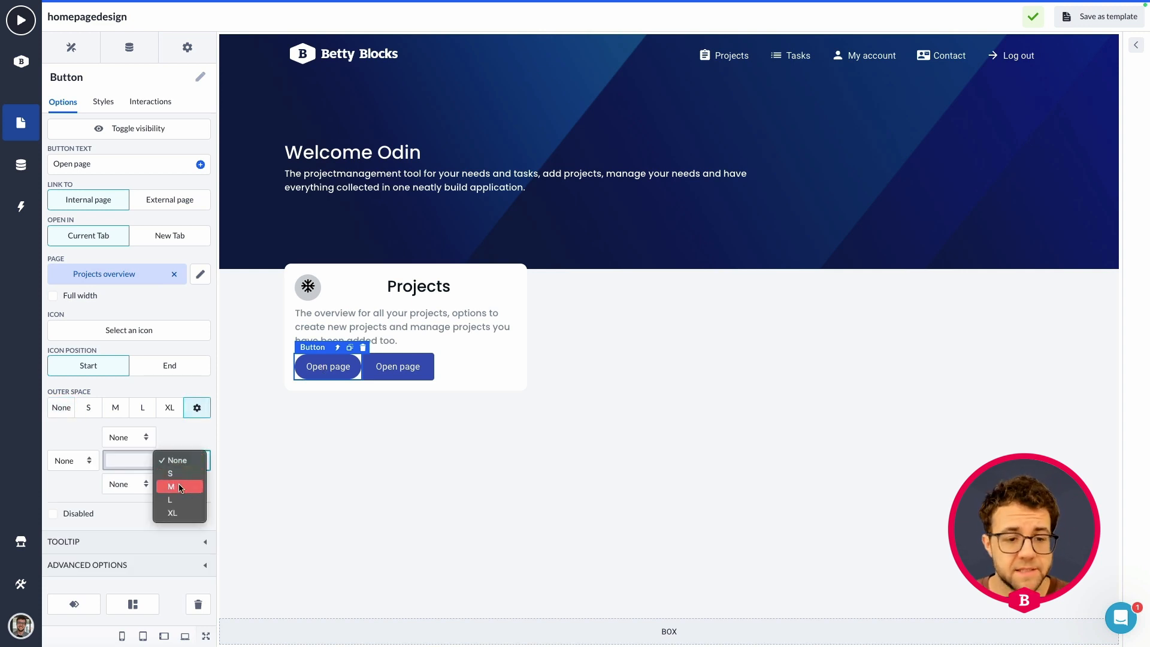
click(181, 474)
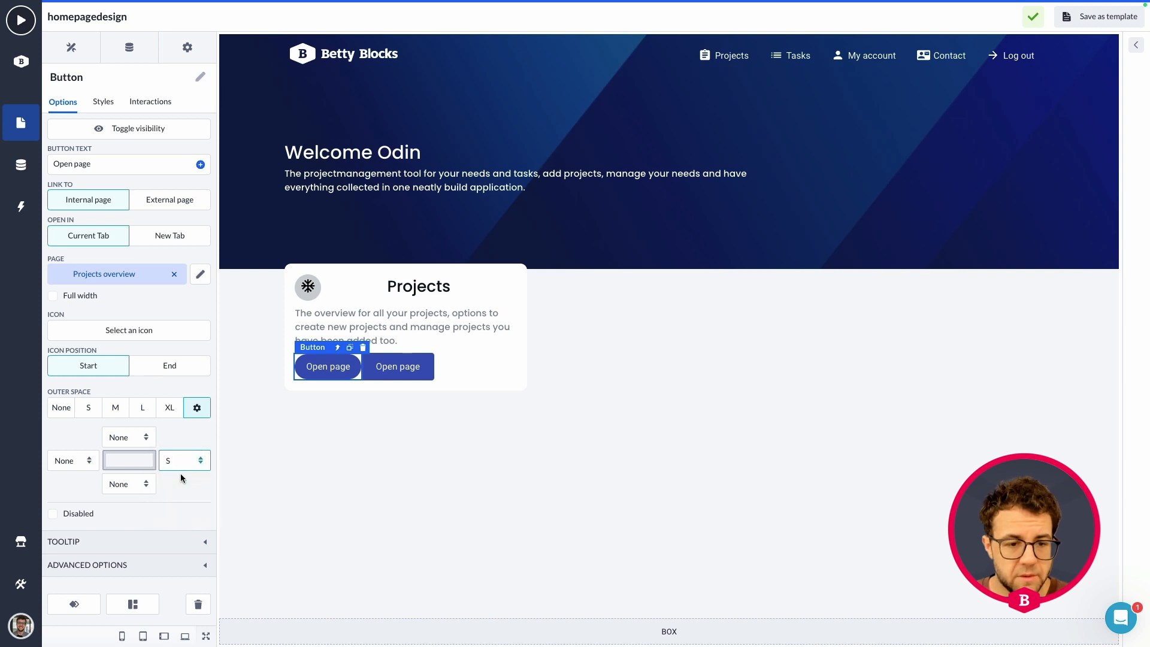
click(180, 459)
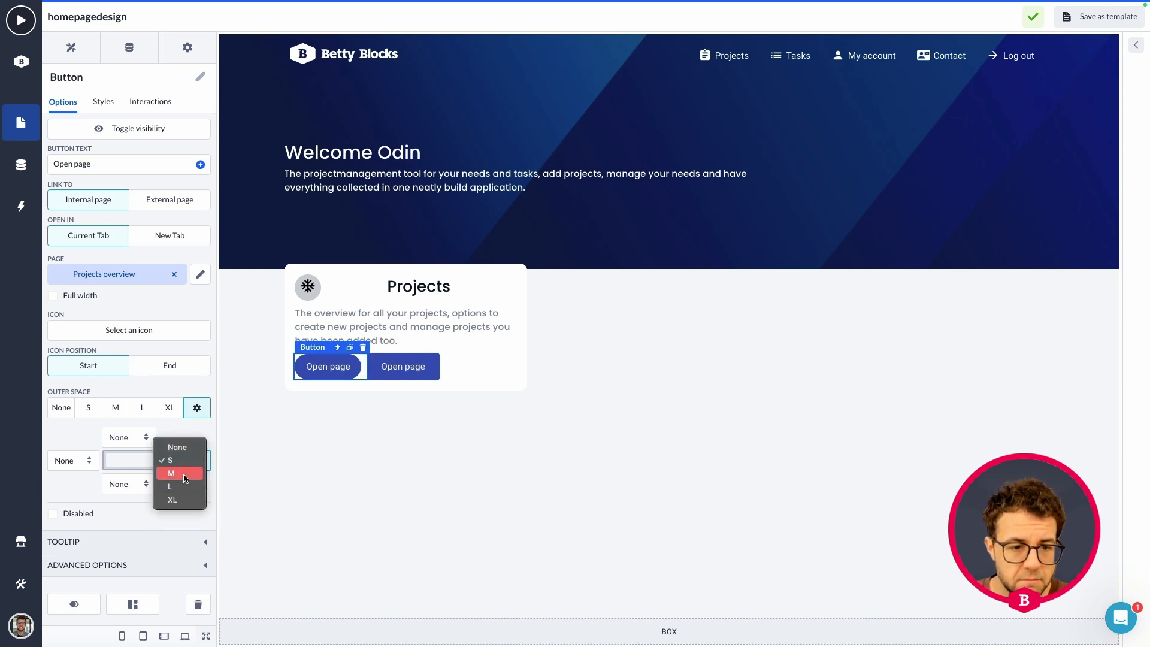
click(185, 475)
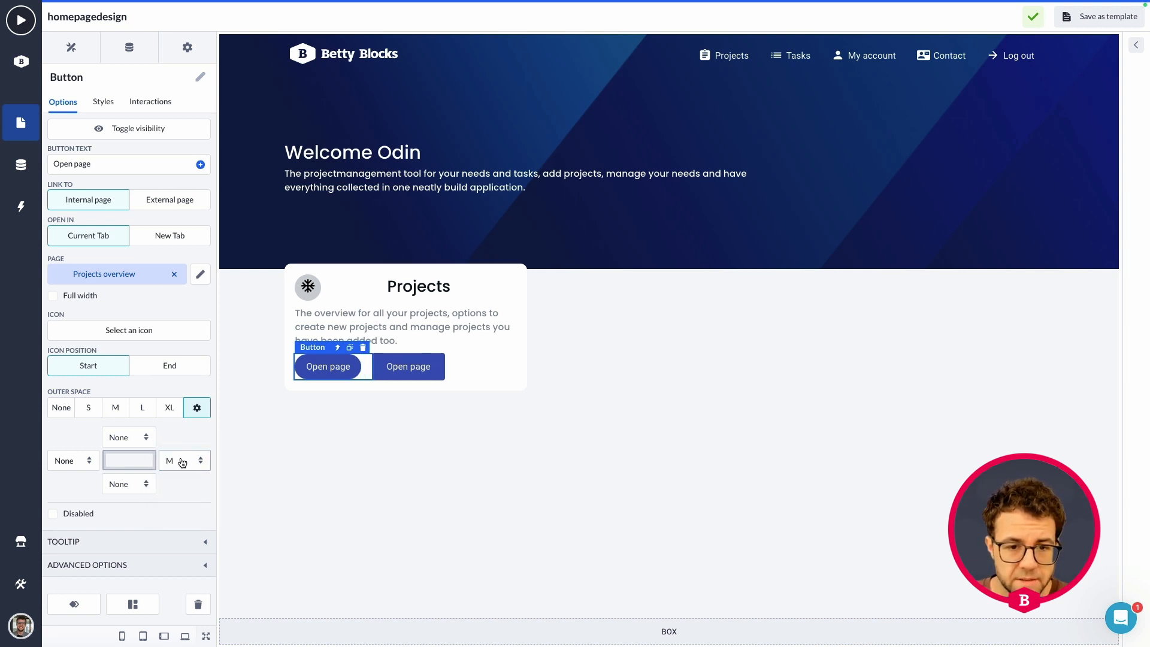
click(182, 462)
click(178, 447)
click(411, 451)
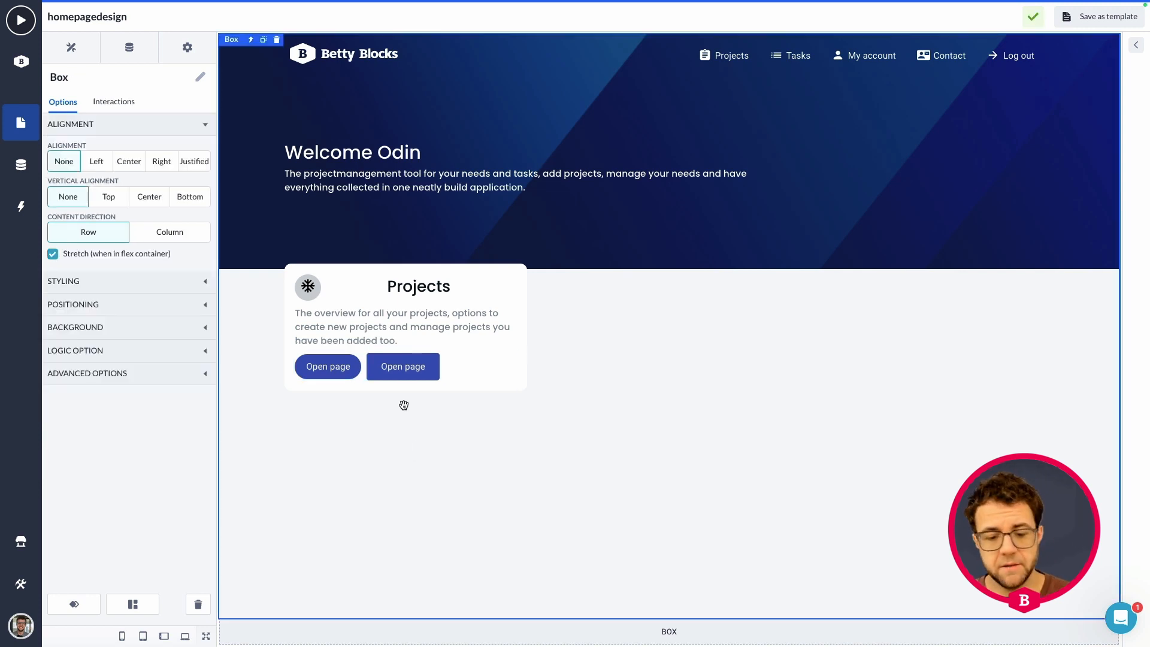
- Save the styling of the second Open page button as a new style named "Secondary card button"
click(399, 368)
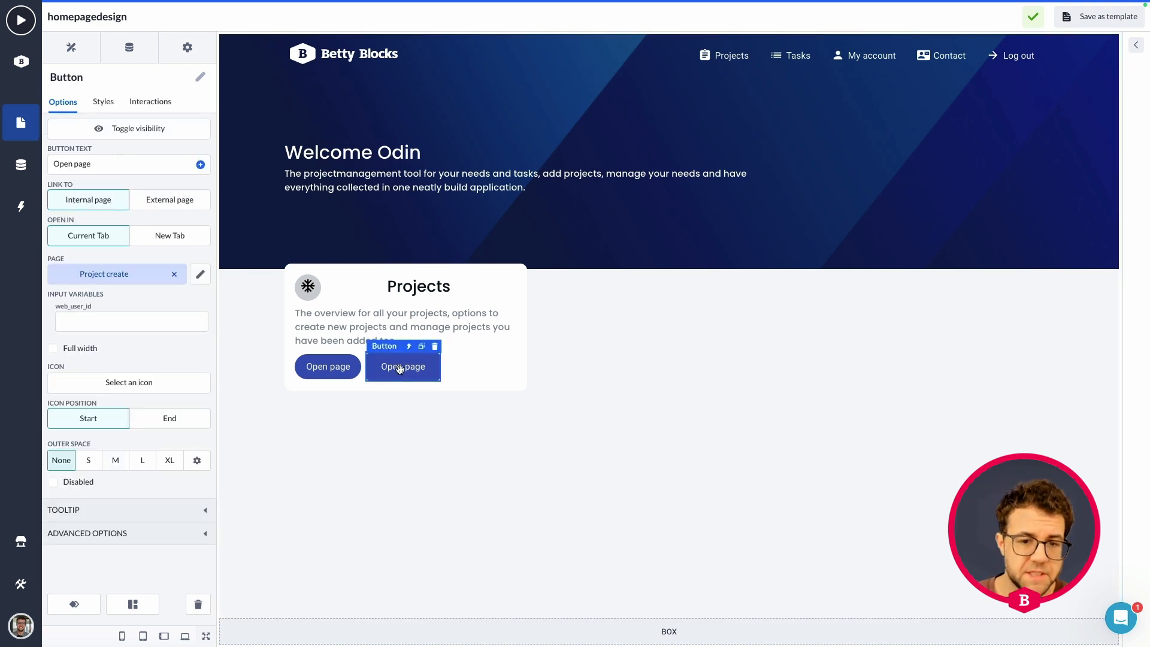
click(103, 101)
click(83, 167)
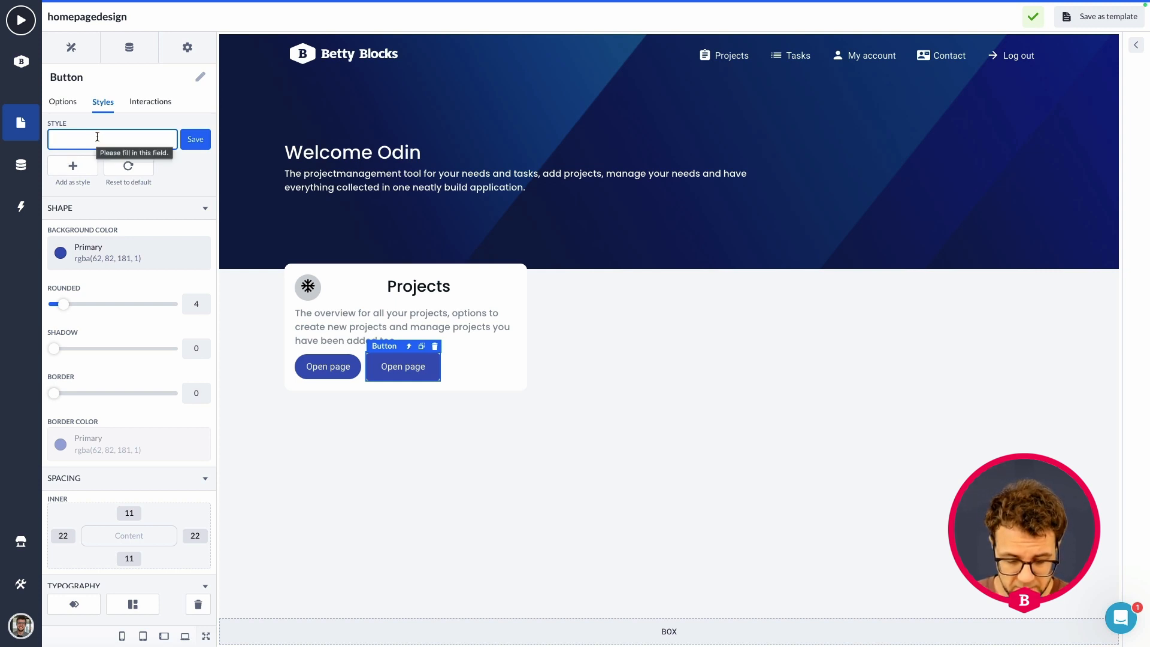
text(s)
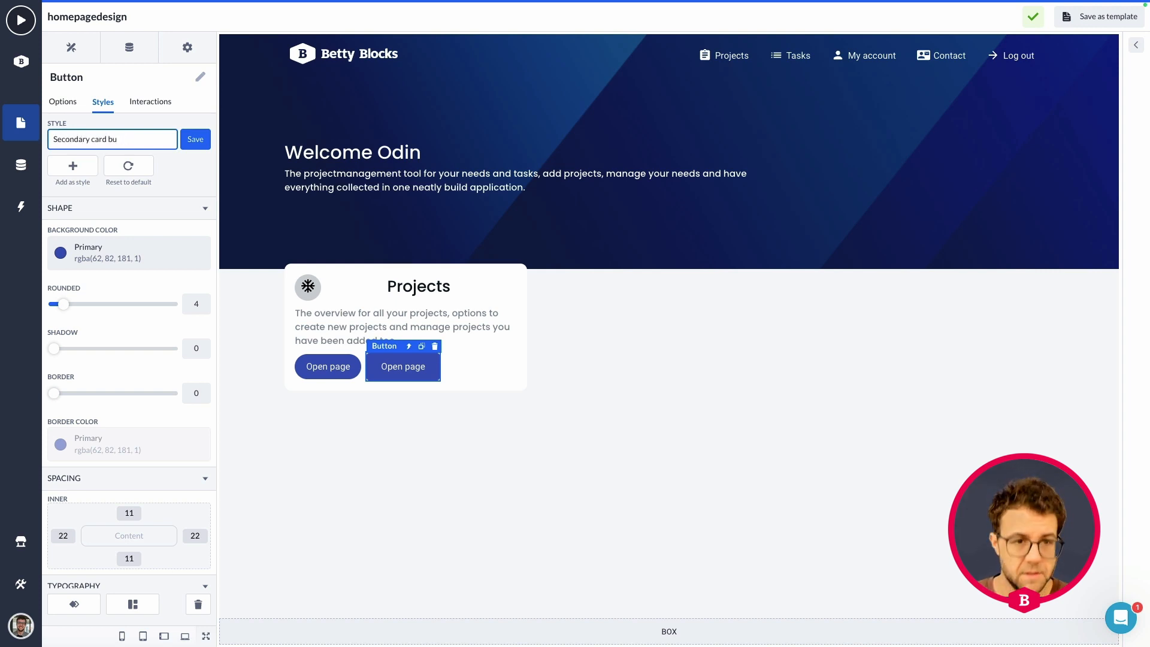
click(195, 139)
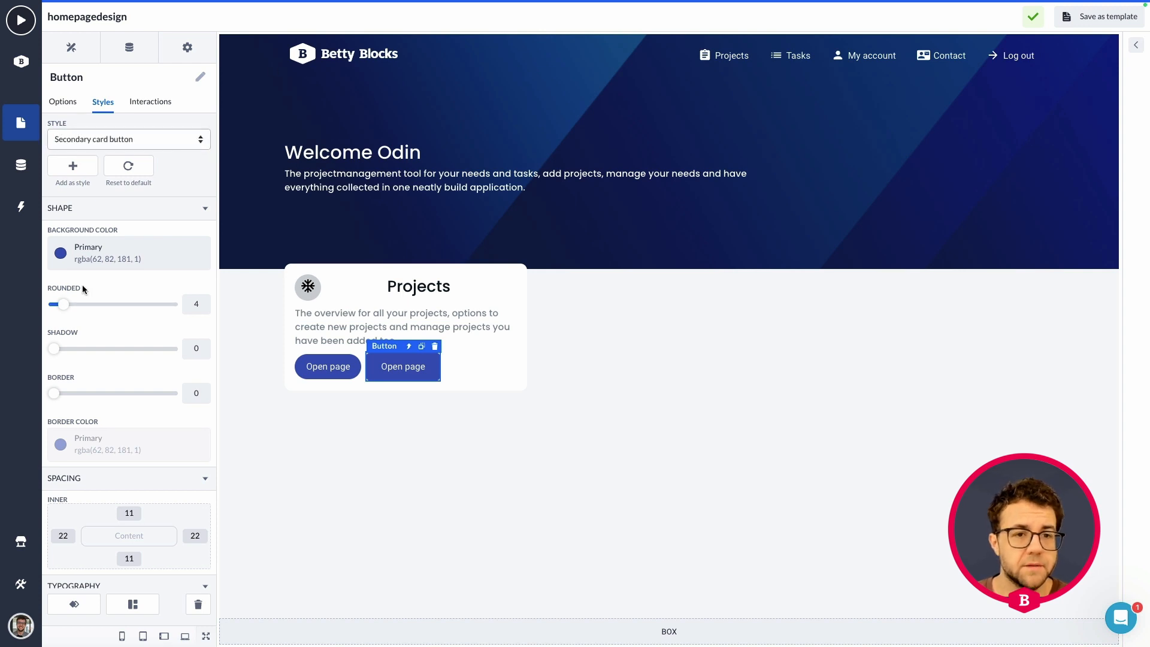
- Set the second Open page button's background color to the theme color Light
click(112, 257)
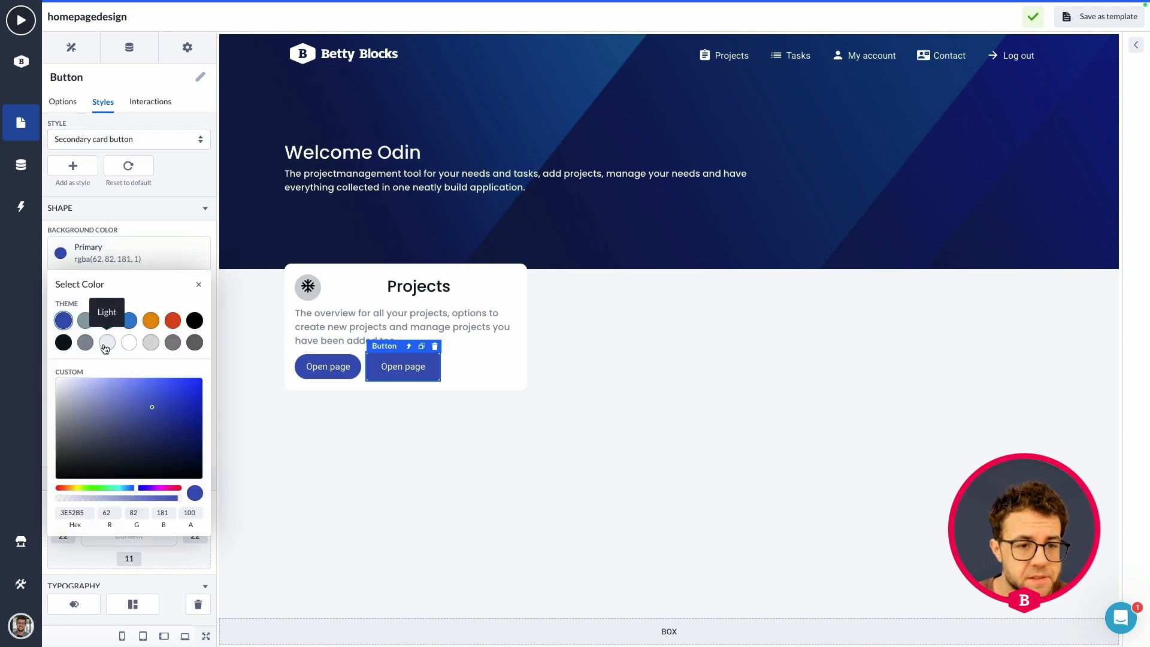
click(97, 345)
click(105, 346)
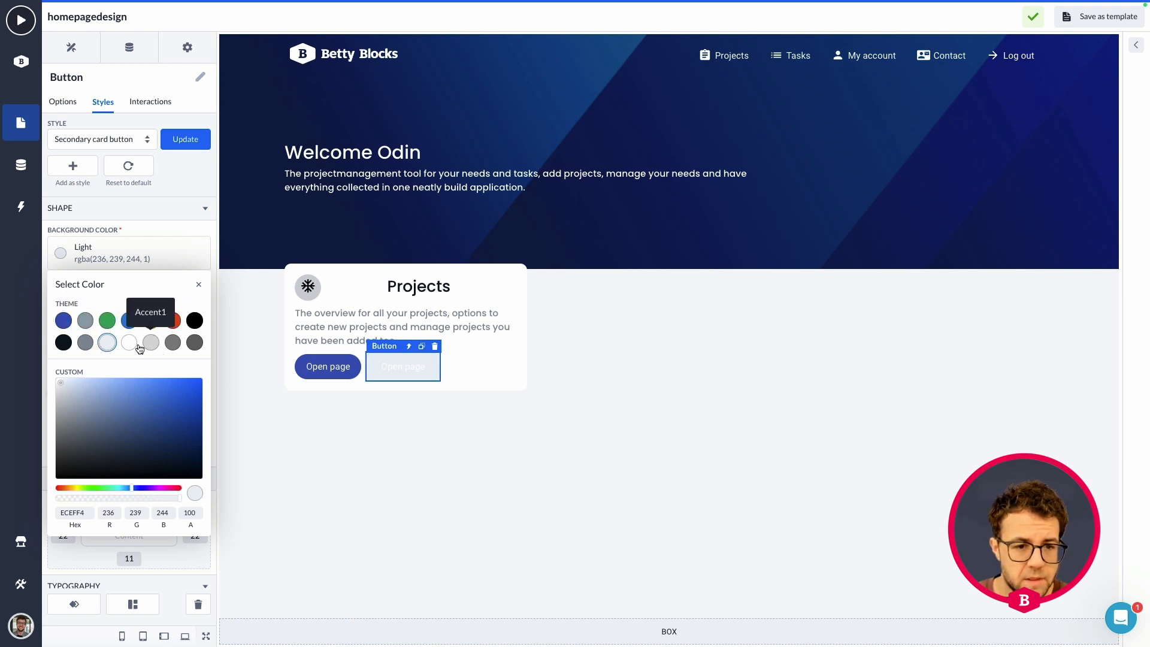
click(86, 341)
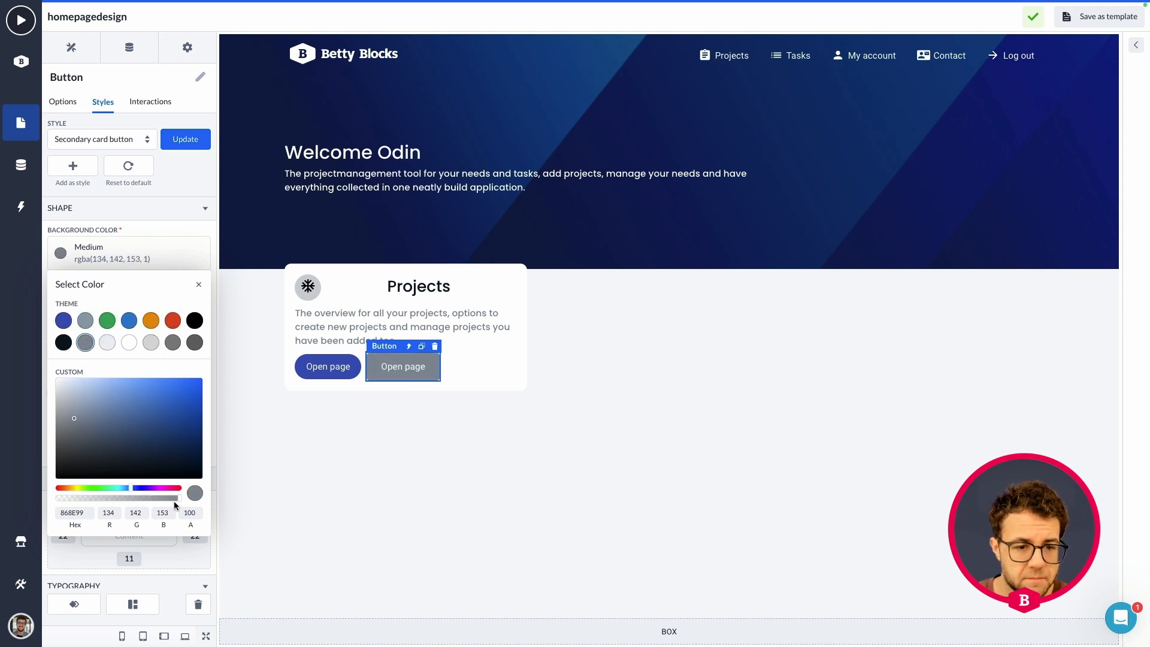
click(107, 342)
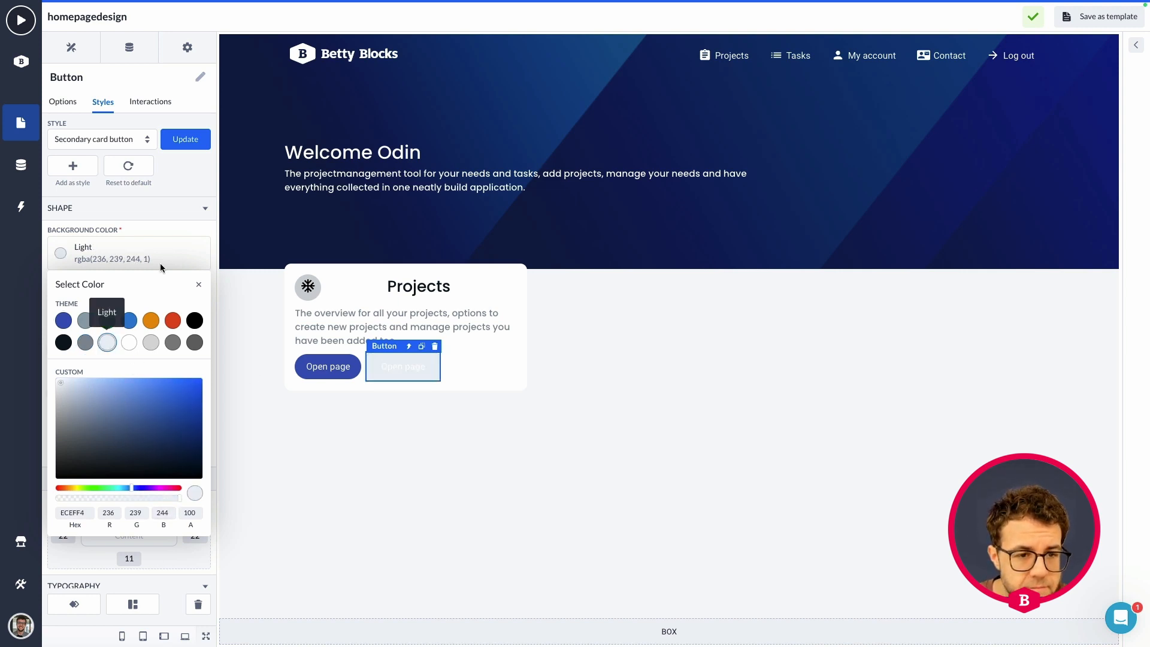
click(199, 291)
- Set the second Open page button's text color to the theme color Dark
scroll(154, 425, down, 5)
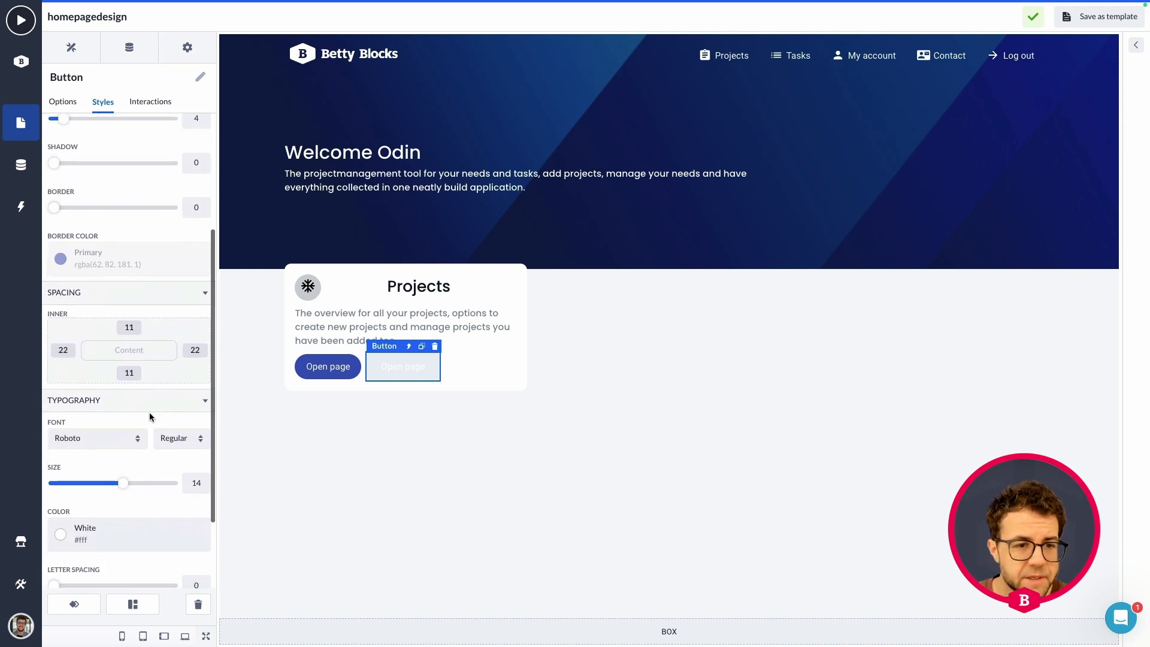
scroll(149, 418, down, 2)
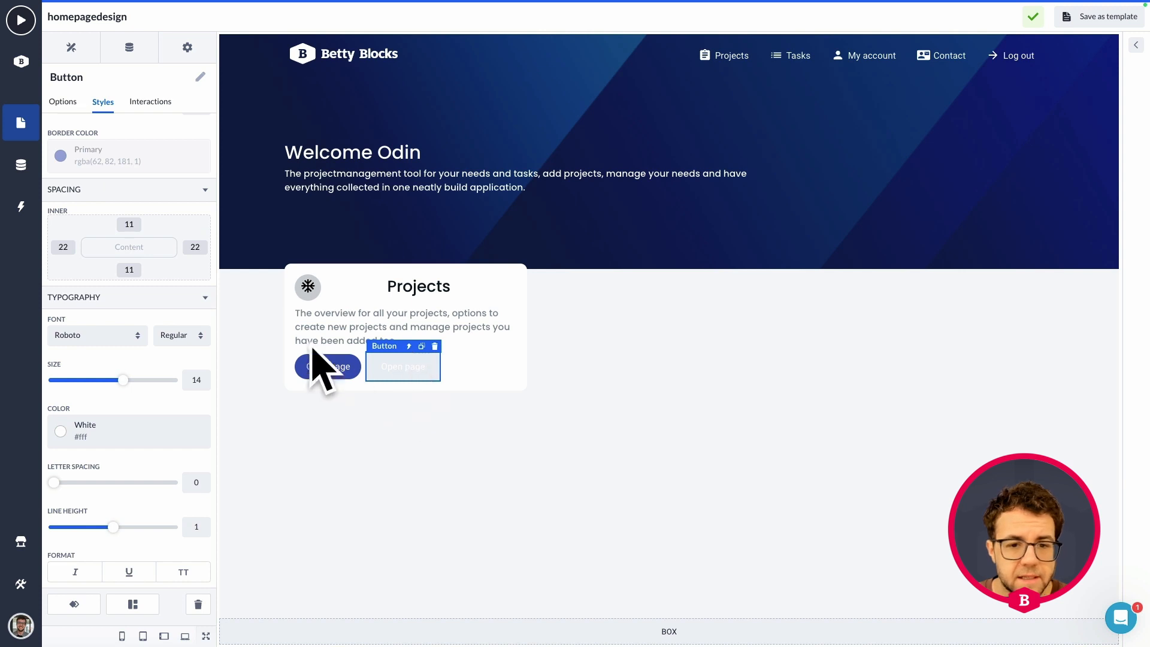
click(98, 439)
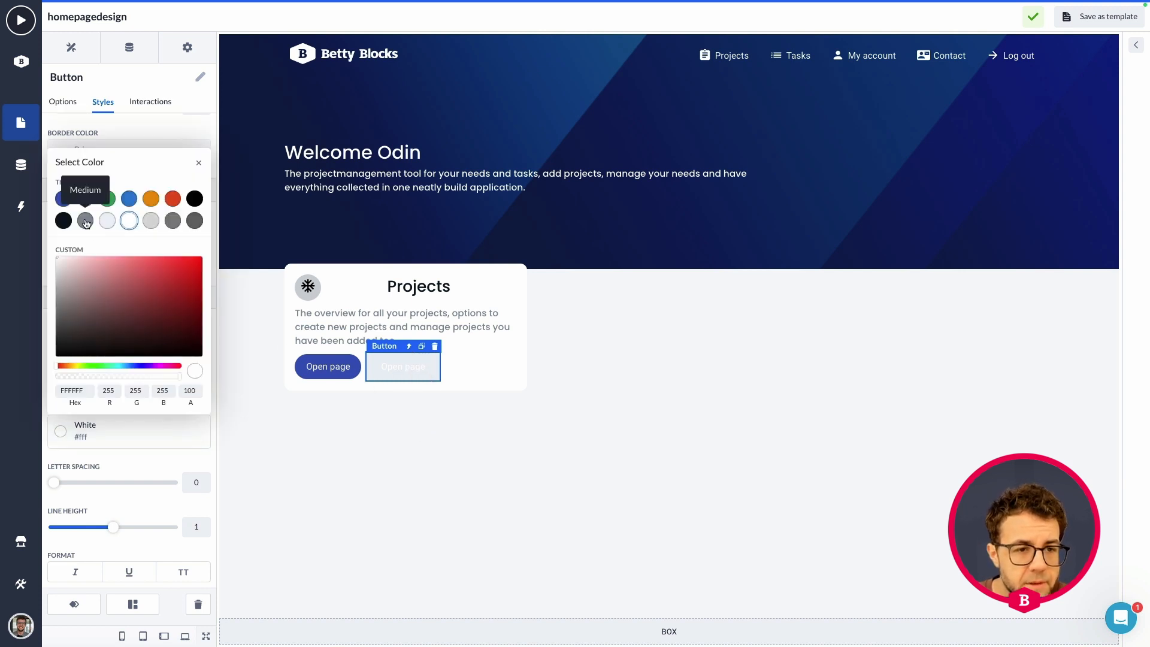
click(65, 223)
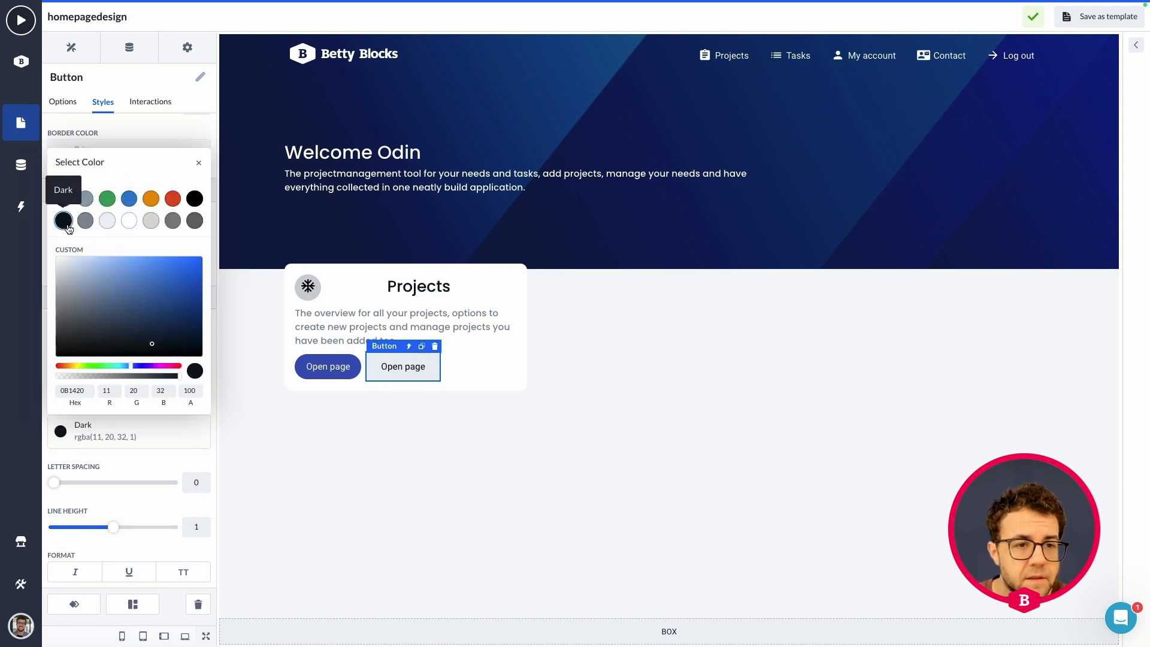
click(85, 220)
click(64, 222)
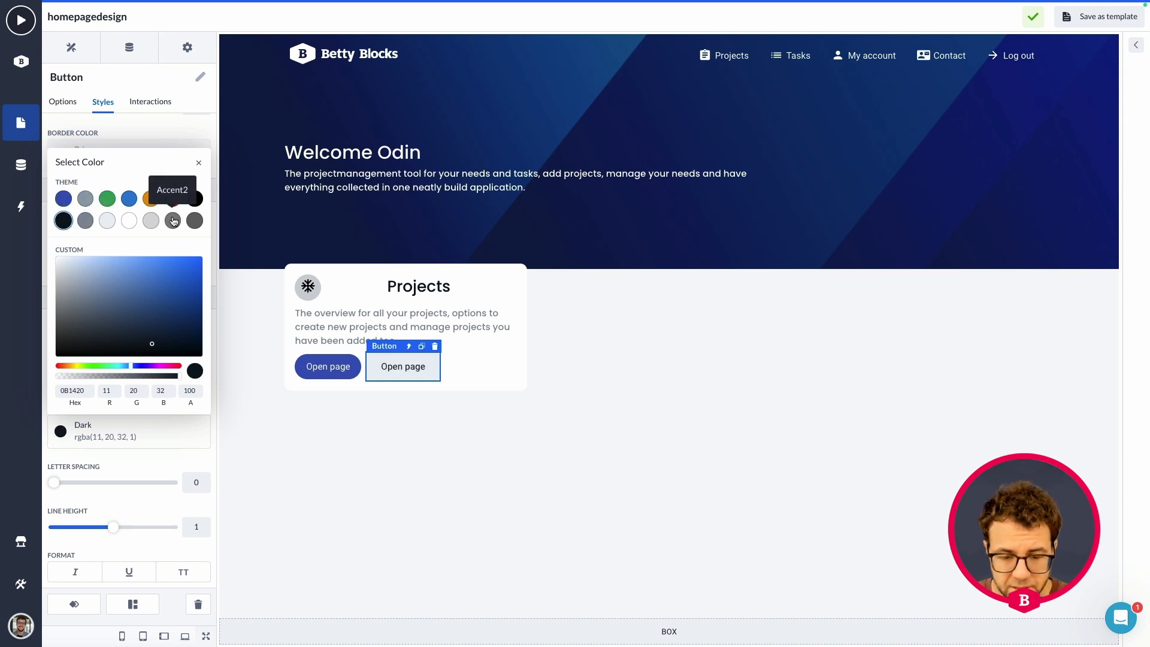
click(198, 162)
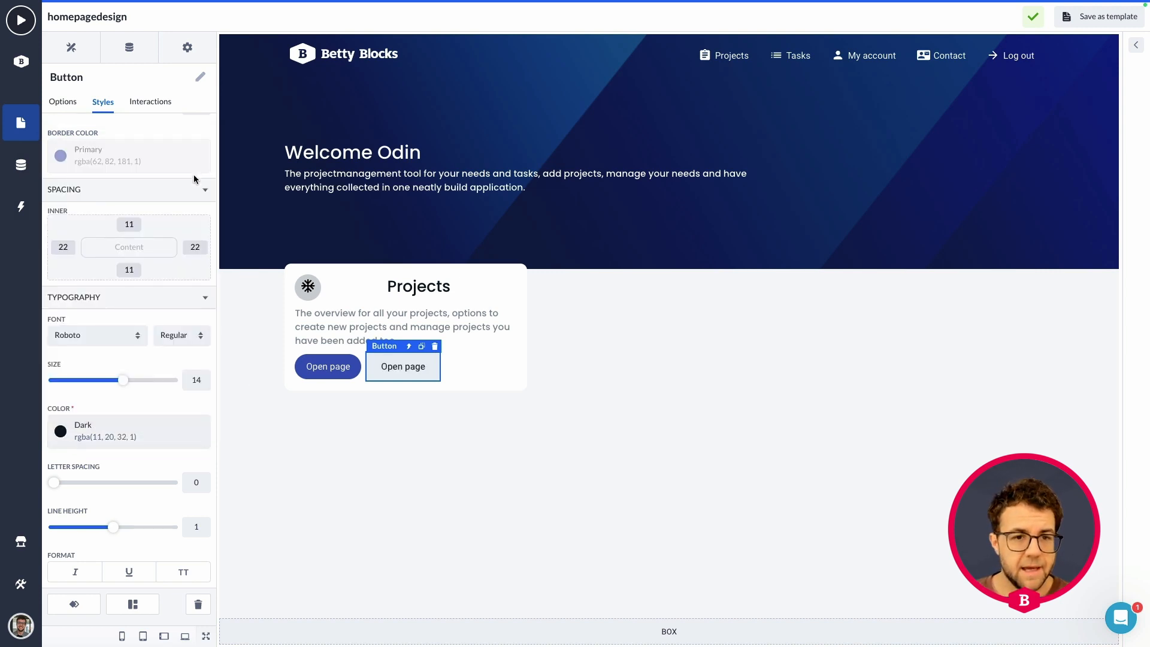
- Set the second button's rounding to 50 and its inner spacing to 9 above and below
scroll(125, 321, up, 5)
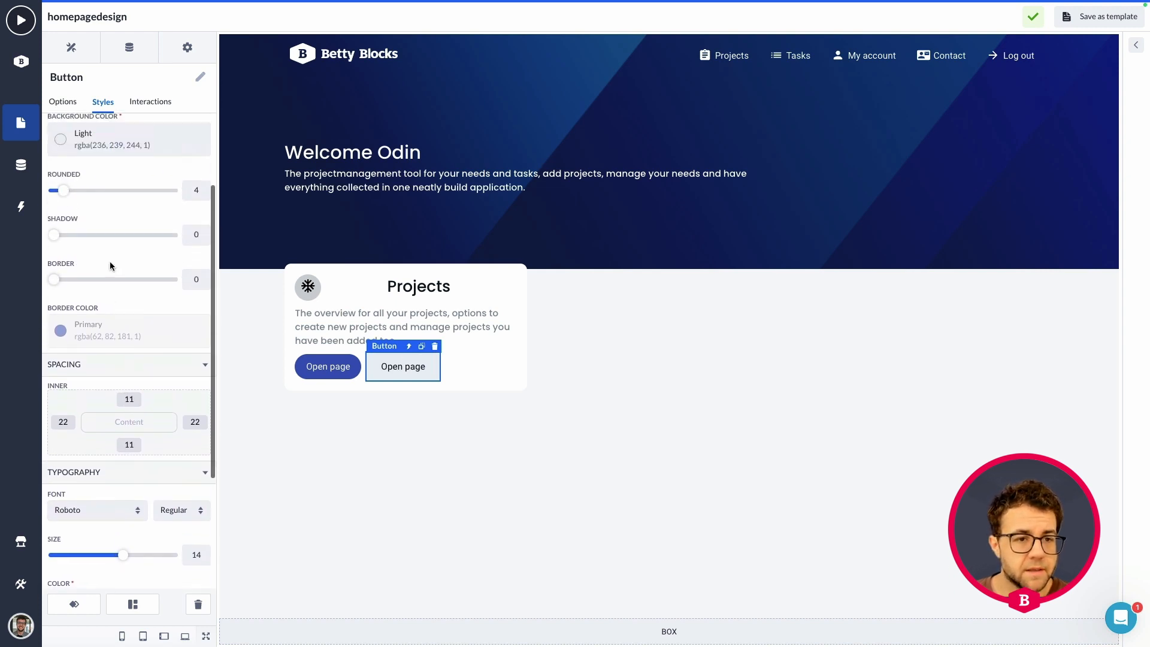
drag(69, 193, 173, 193)
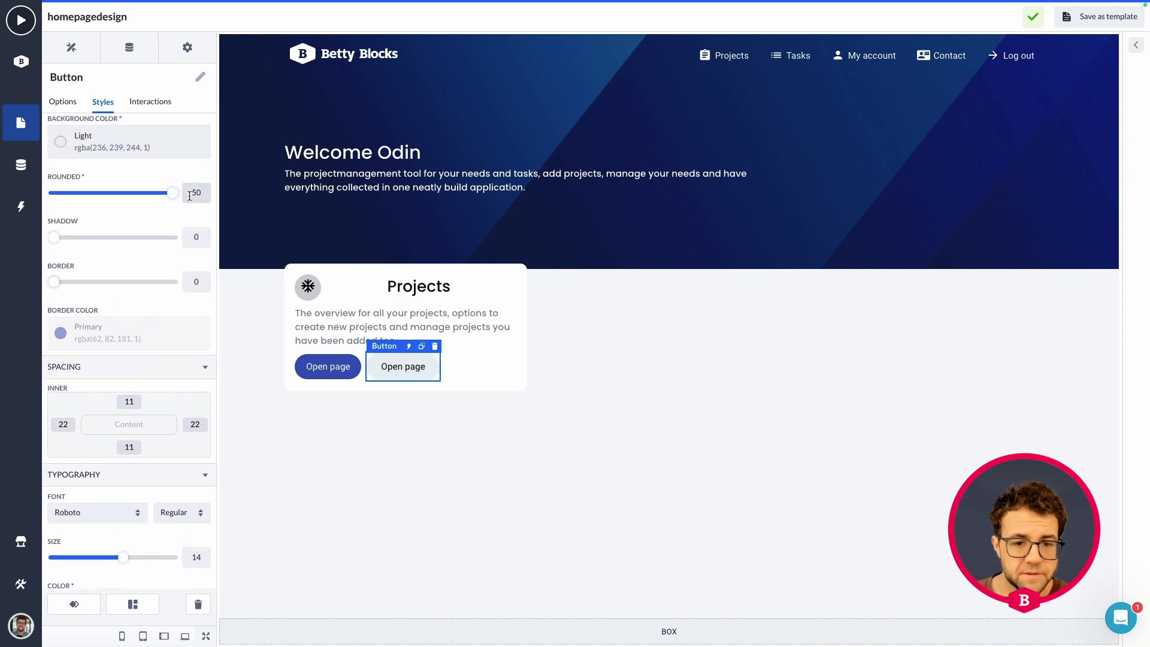
scroll(127, 393, down, 1)
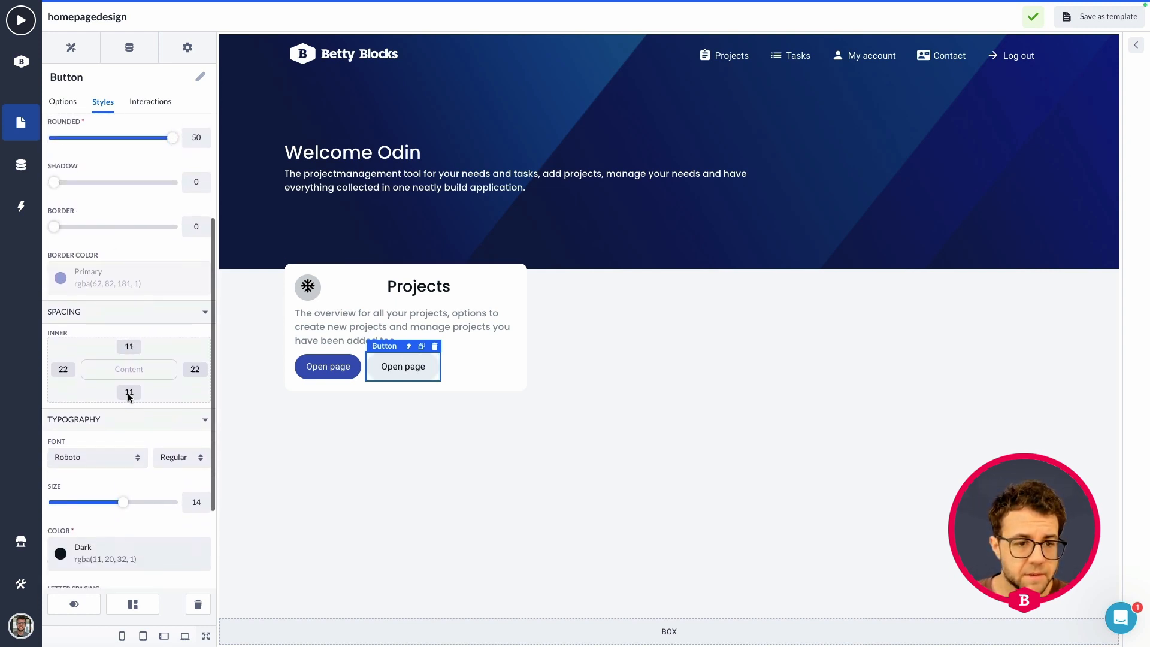
click(130, 346)
drag(90, 441, 85, 442)
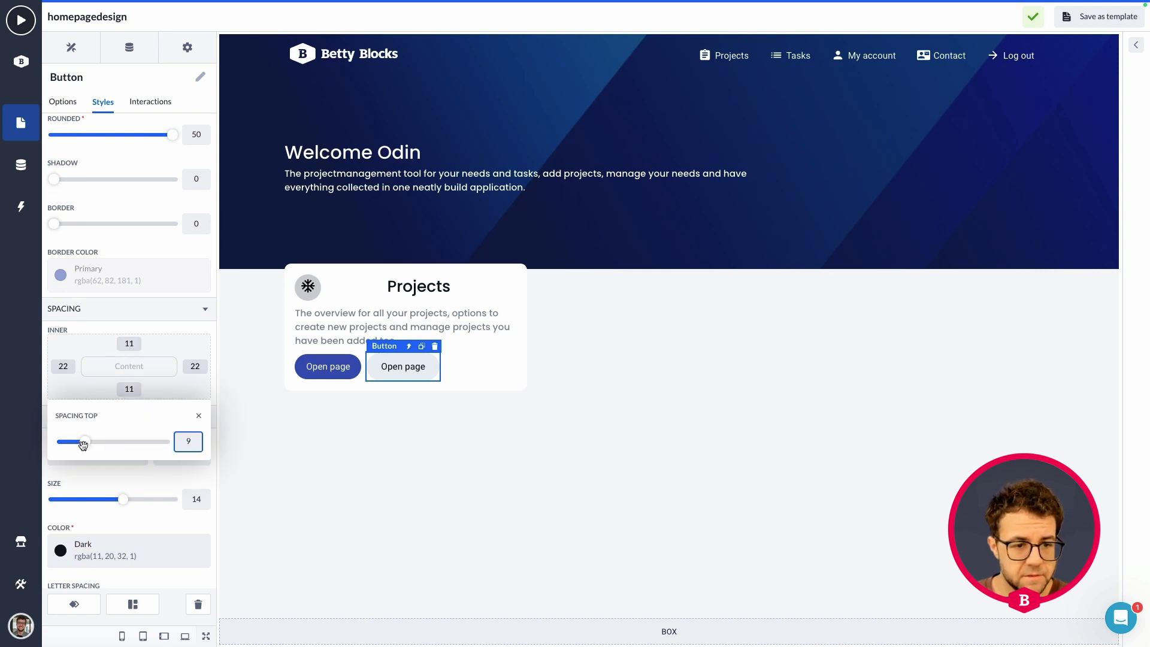
click(129, 390)
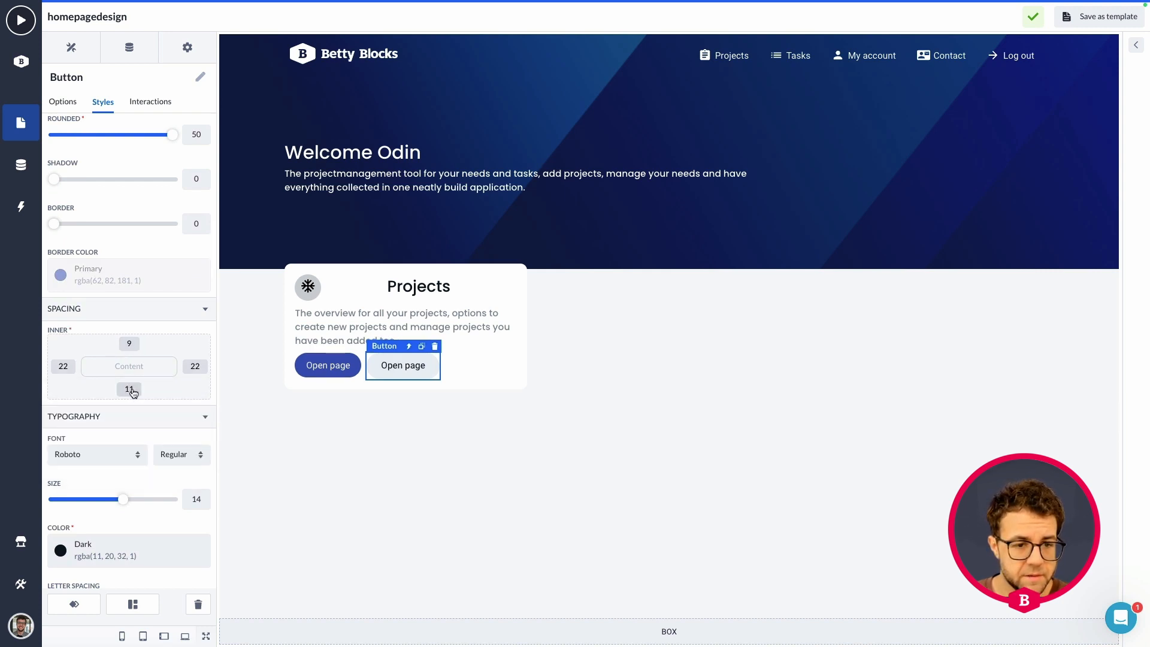
click(130, 391)
mouse_move(87, 444)
mouse_down()
mouse_move(115, 440)
mouse_move(107, 443)
mouse_up()
- Set the second button's inner spacing to 17 on both the left and right sides
click(63, 370)
click(64, 370)
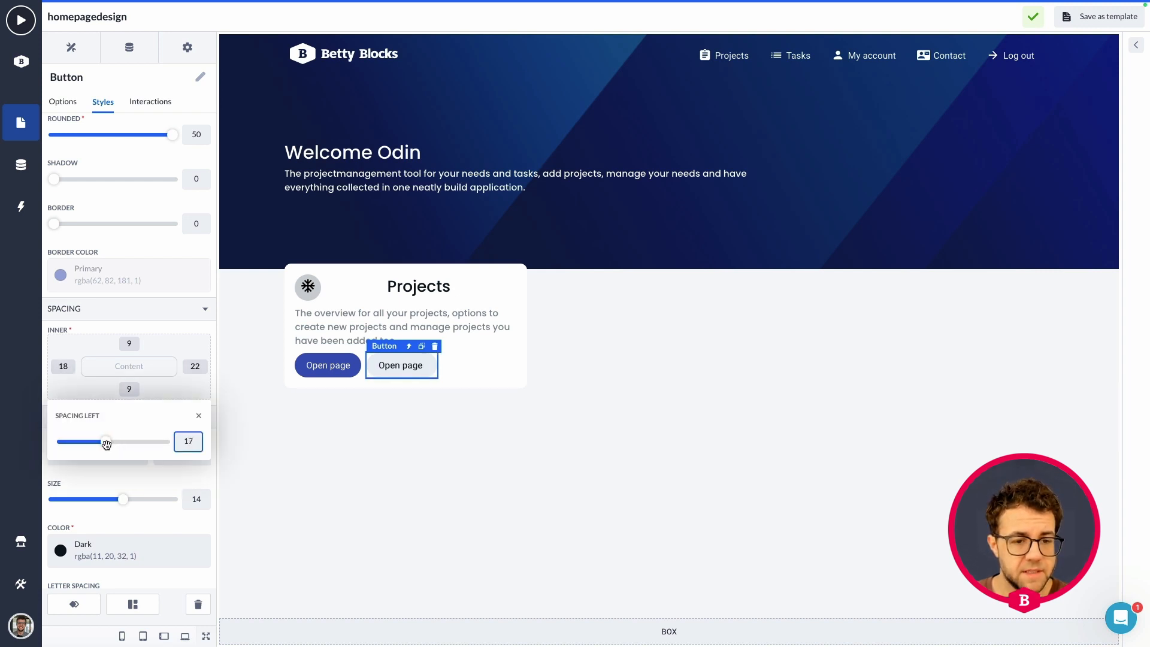
click(193, 369)
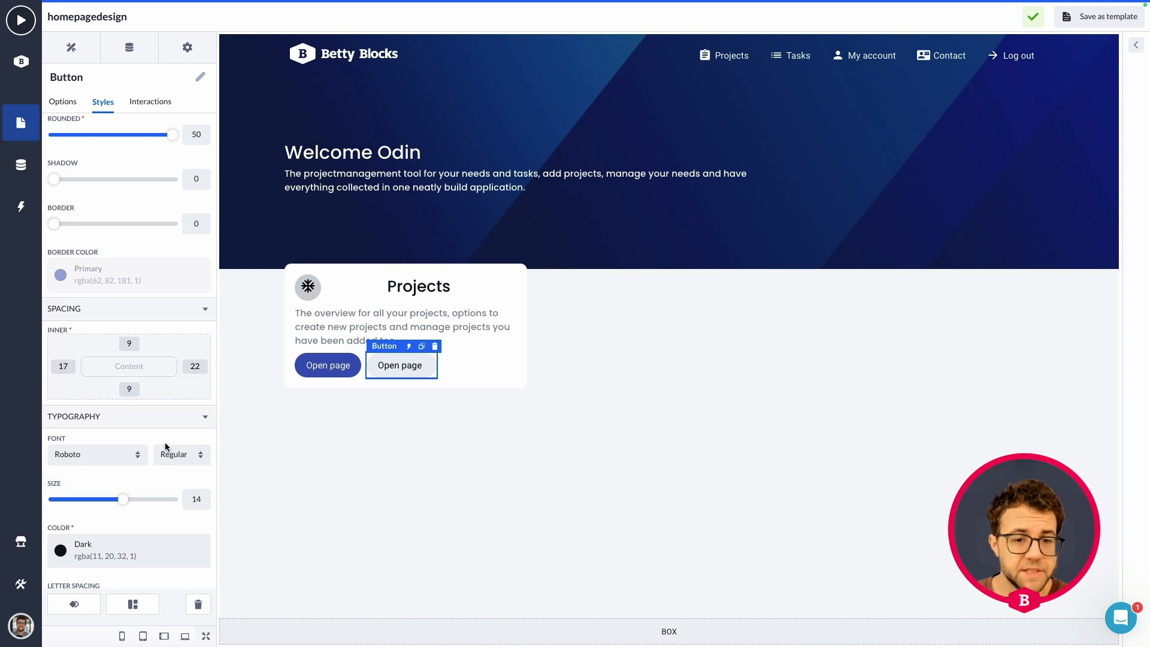
click(193, 368)
mouse_move(124, 442)
mouse_down()
mouse_move(95, 444)
mouse_move(134, 447)
mouse_move(107, 443)
mouse_up()
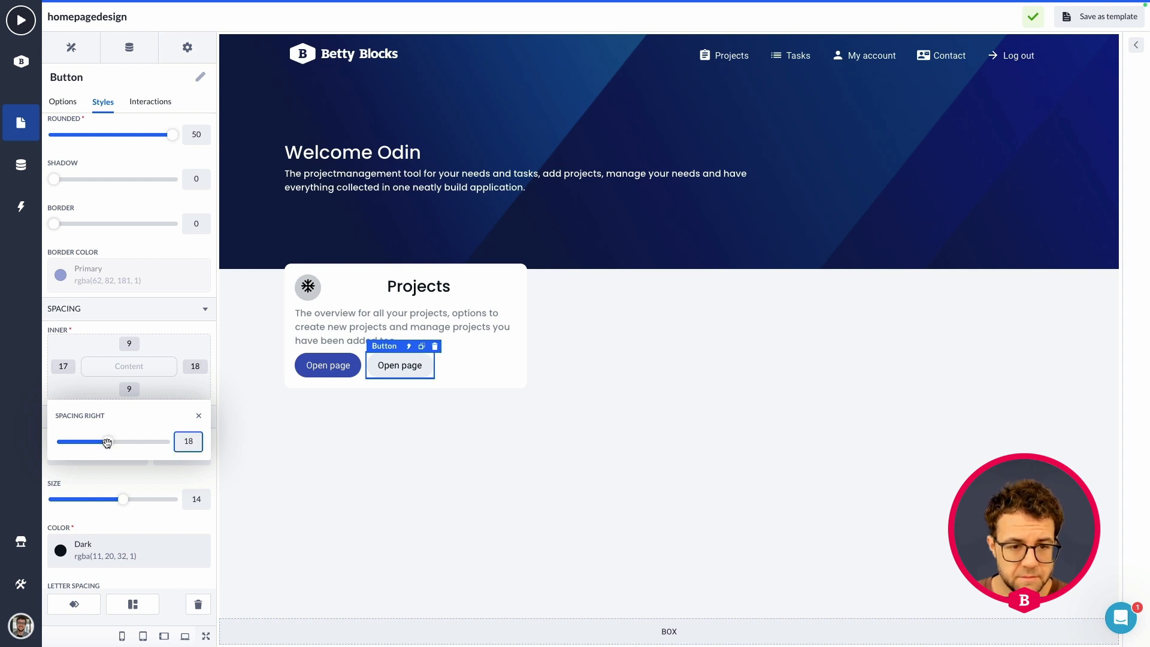
click(346, 446)
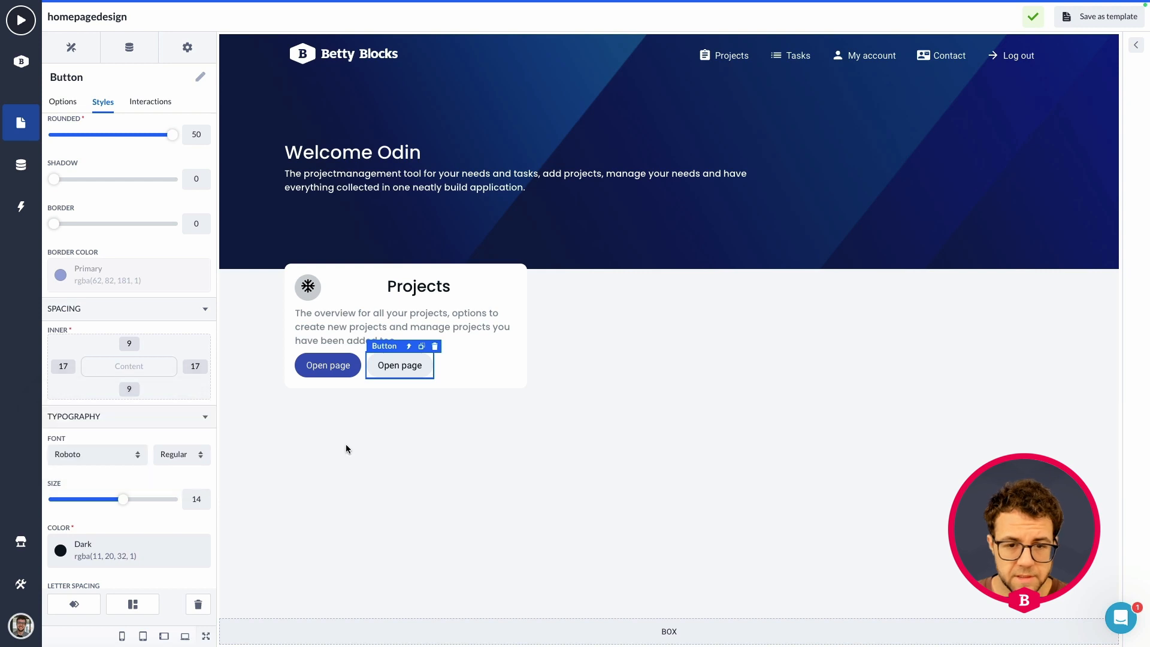
click(391, 422)
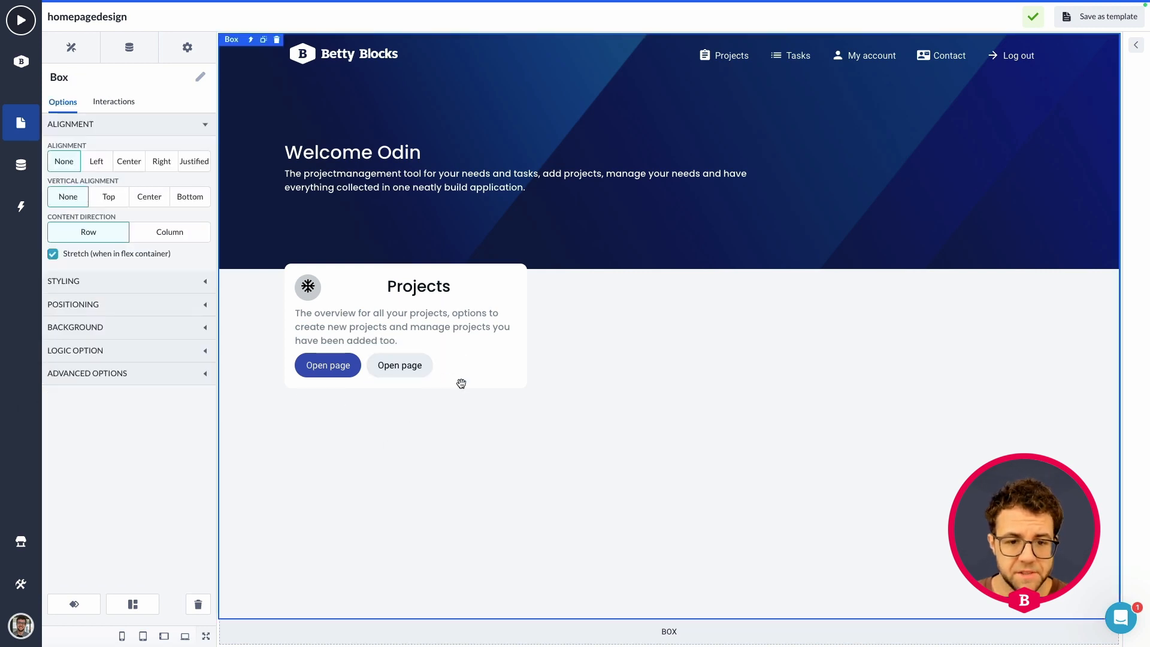
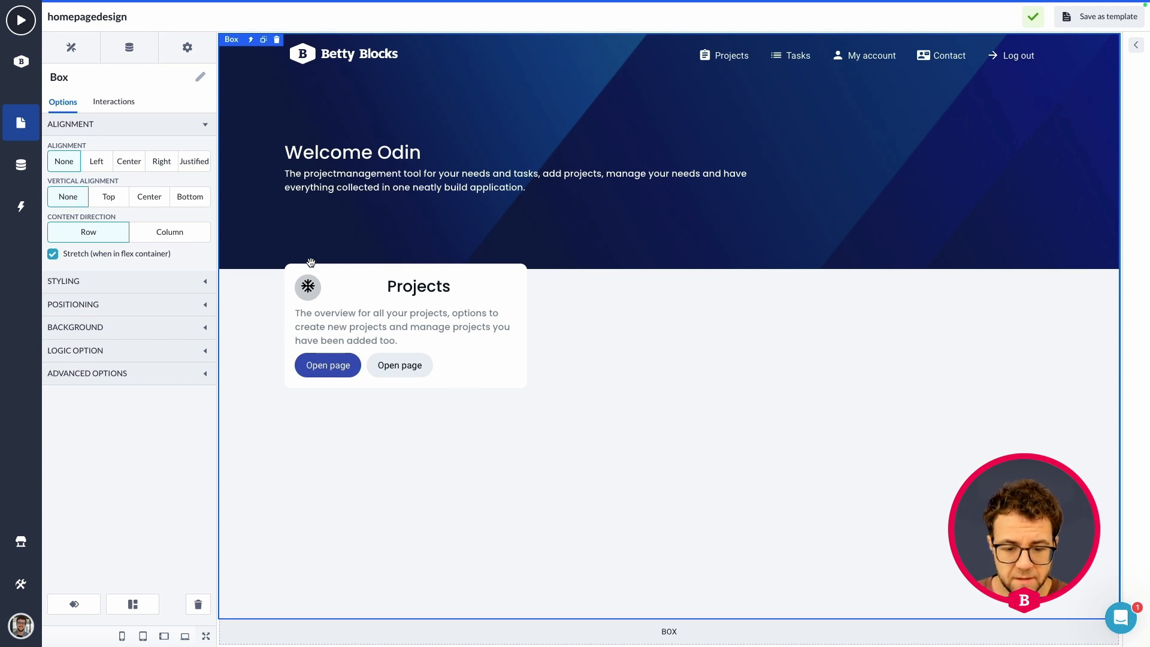
- Try a Box with inner space None between the two Open page buttons, and delete it
click(380, 366)
click(339, 368)
click(84, 60)
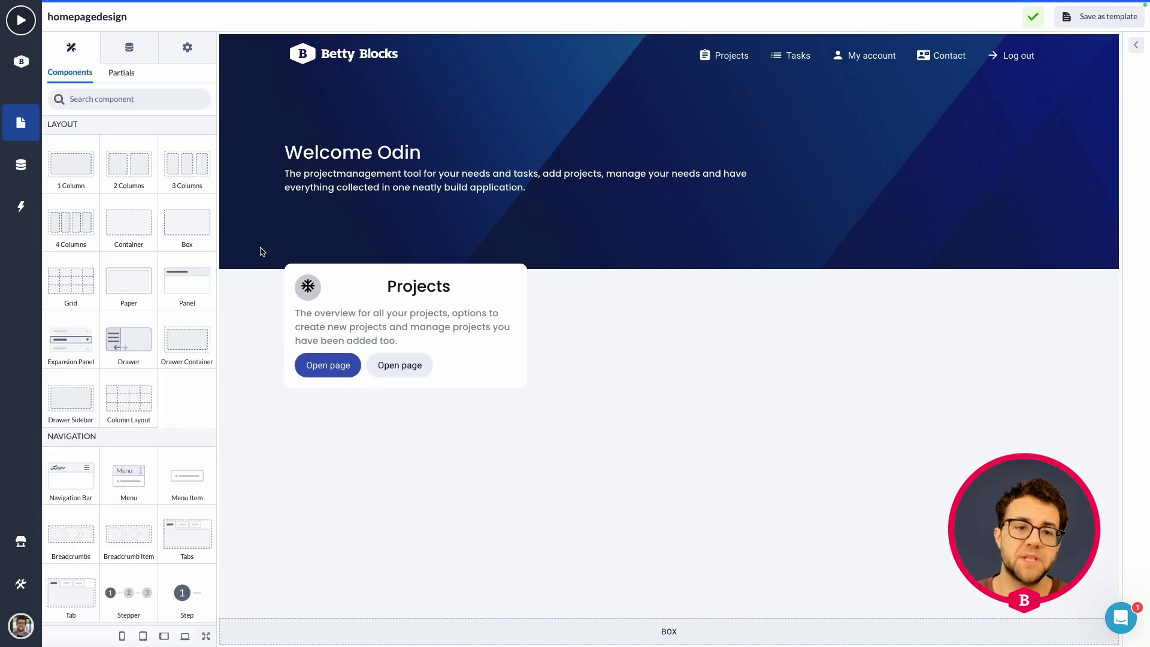
drag(180, 222, 354, 365)
click(401, 387)
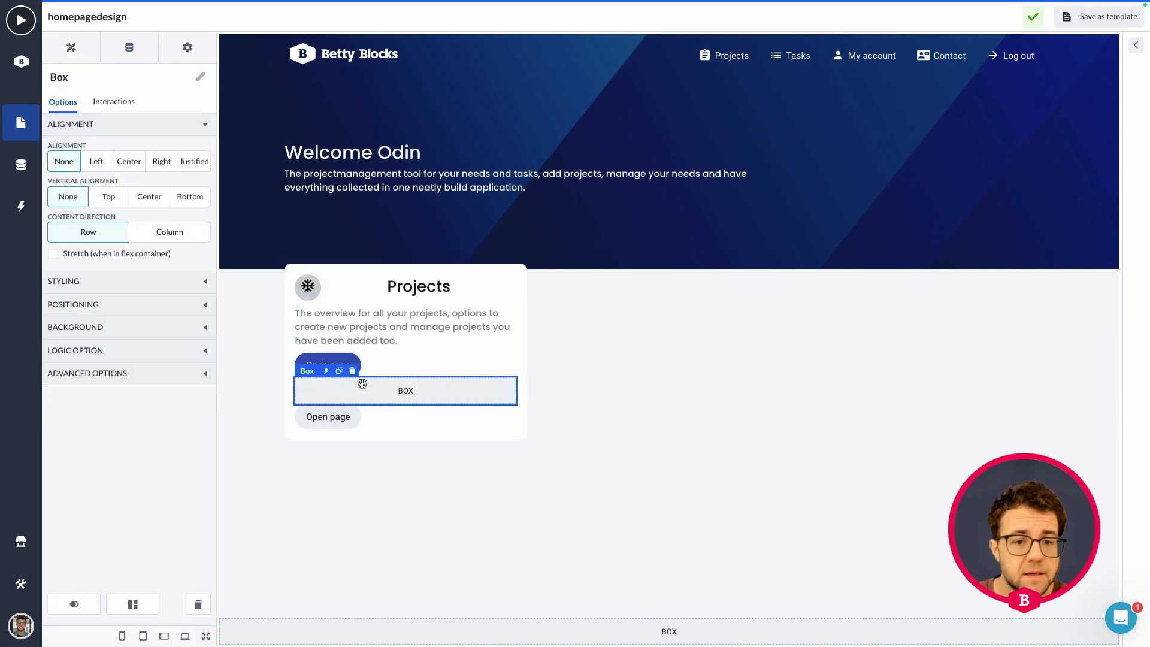
click(53, 254)
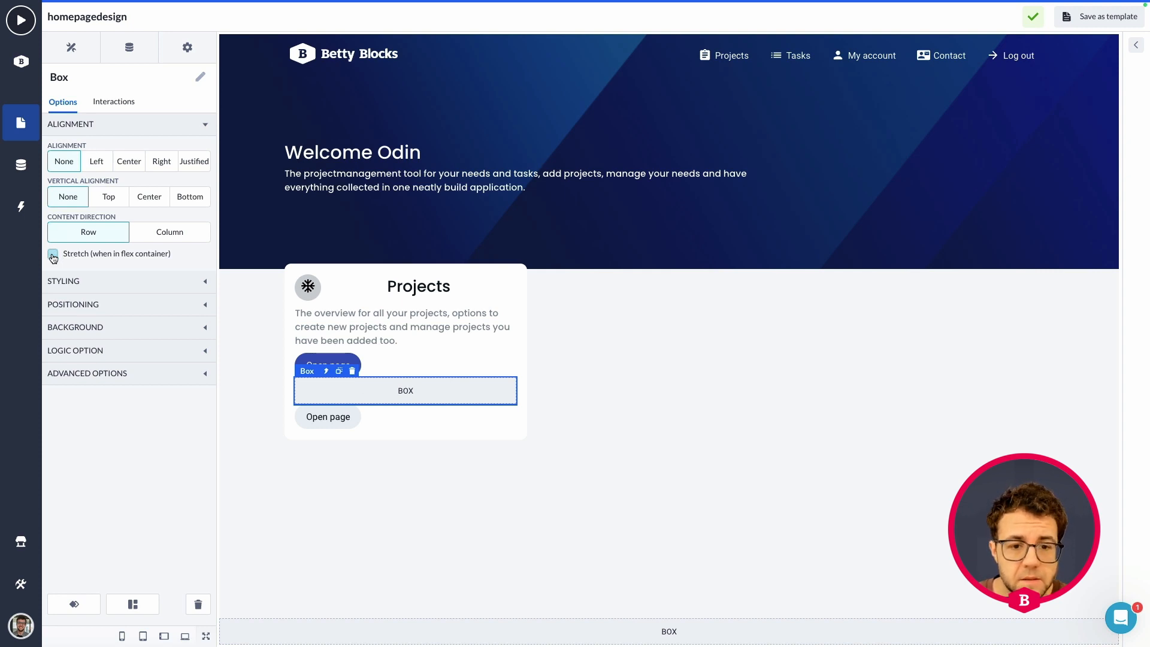
click(96, 305)
click(103, 283)
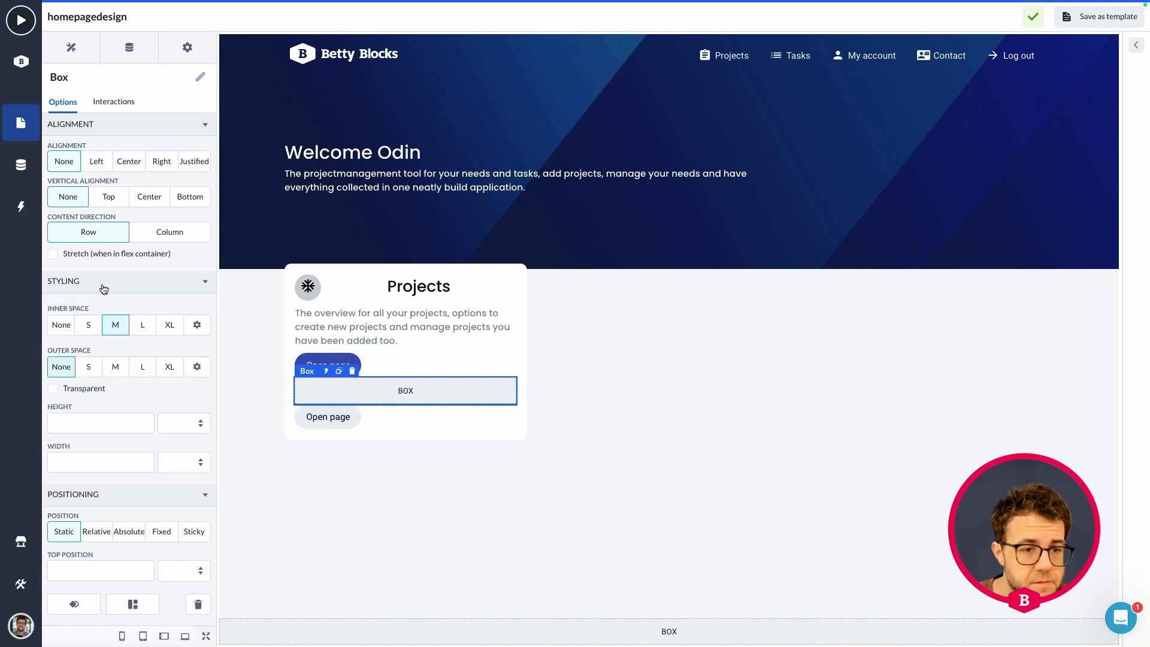
click(61, 324)
click(352, 372)
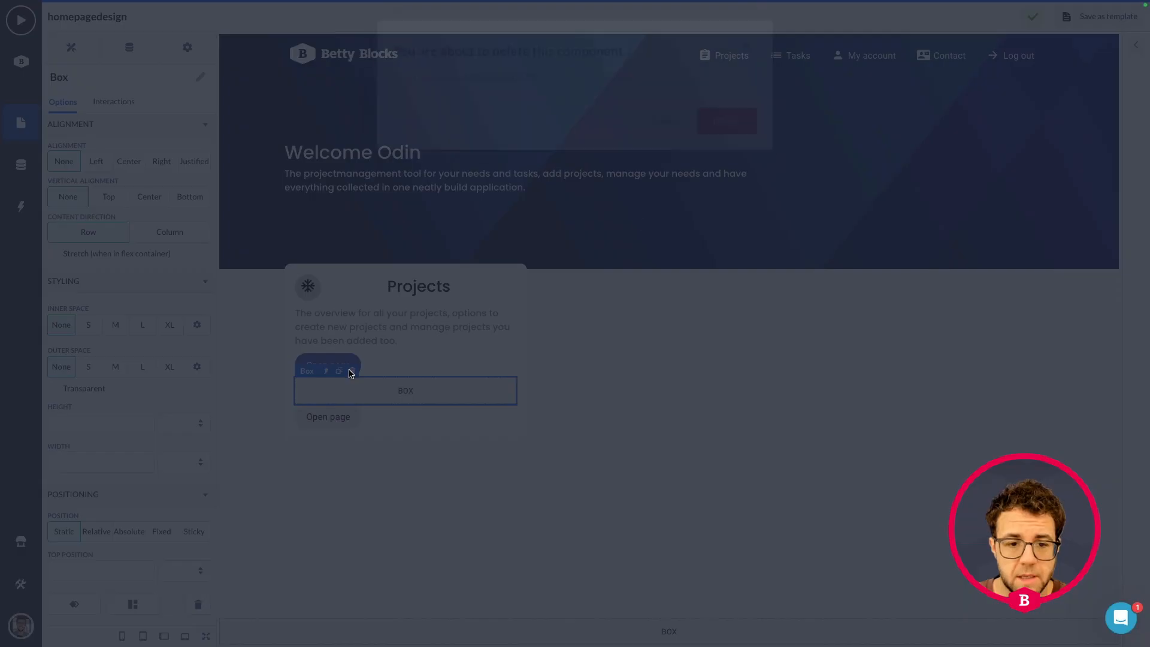
key(Return)
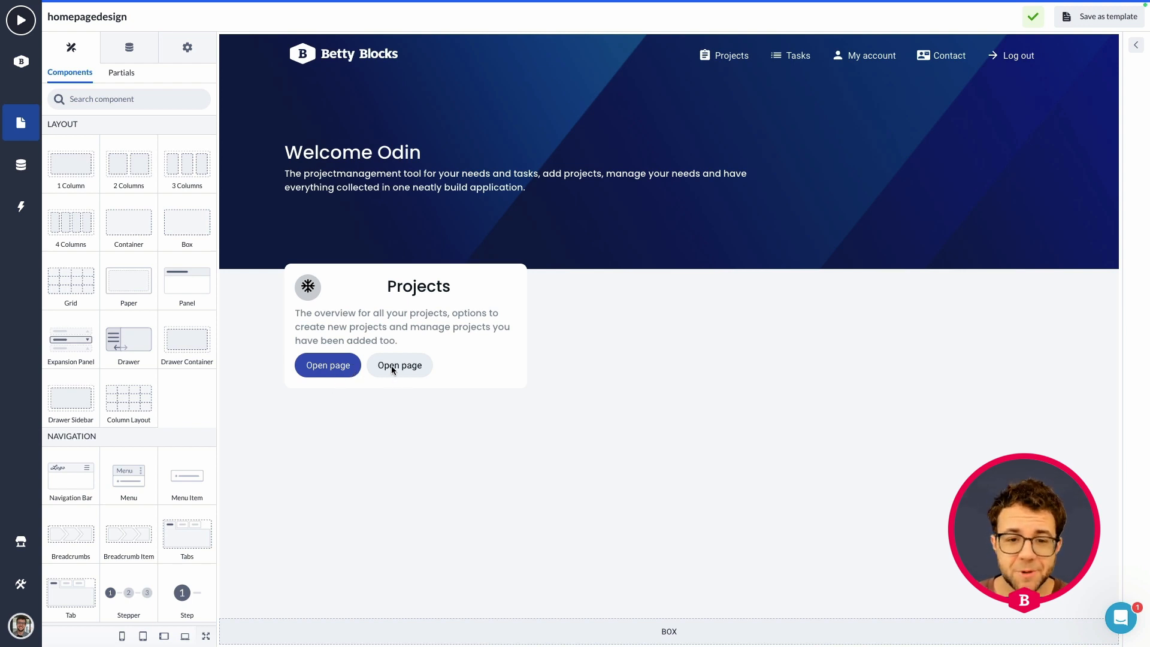
- Change the text of the first card button, linked to Projects overview, to "View Projects"
click(358, 370)
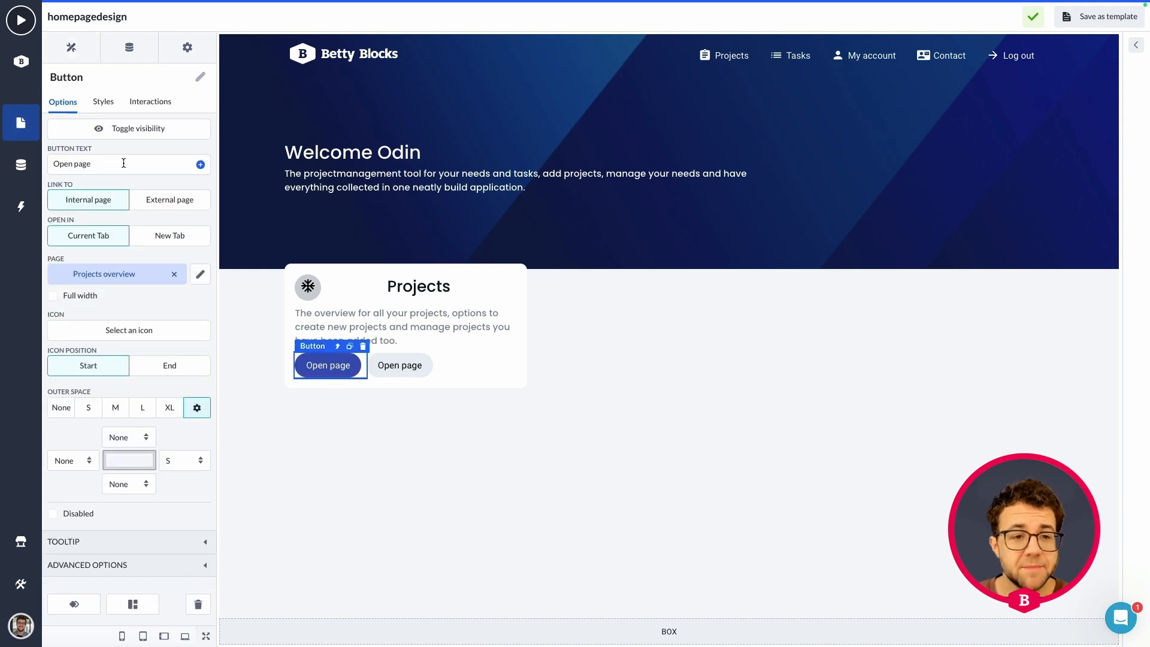
drag(124, 164, 41, 169)
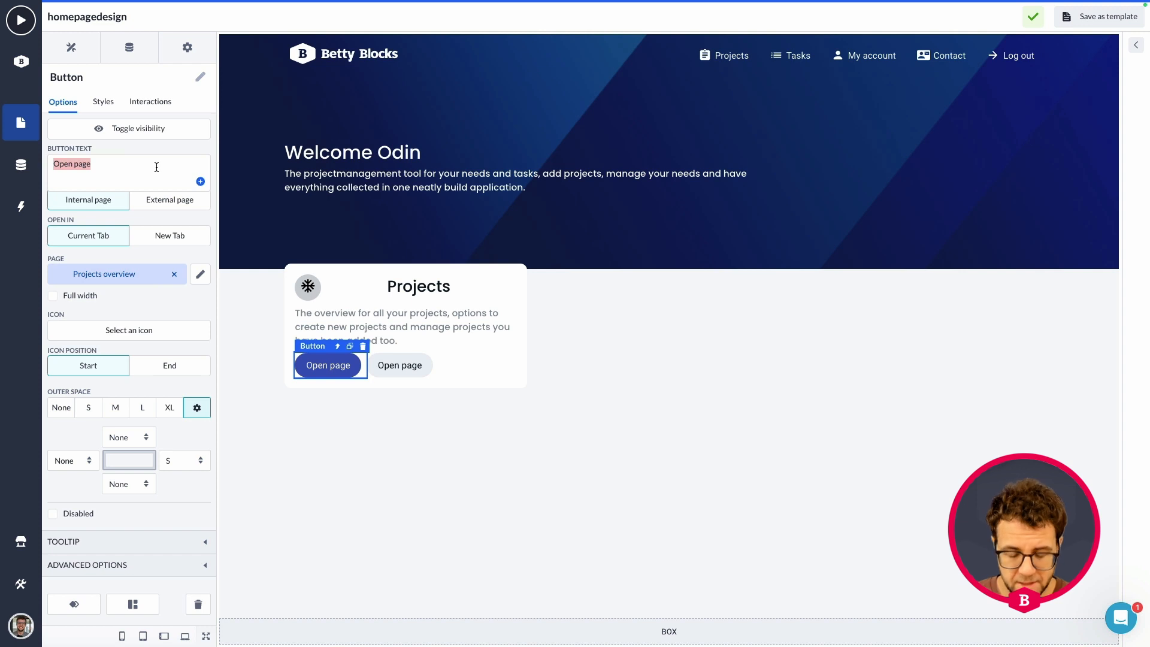
key(BackSpace)
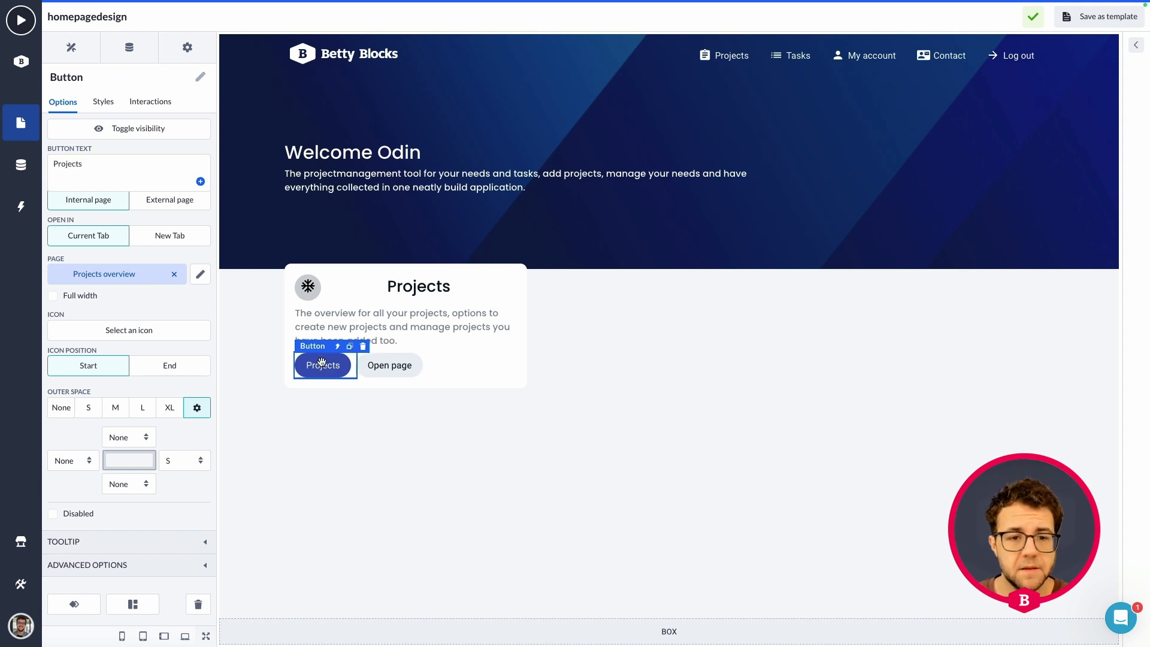
click(54, 163)
text(View )
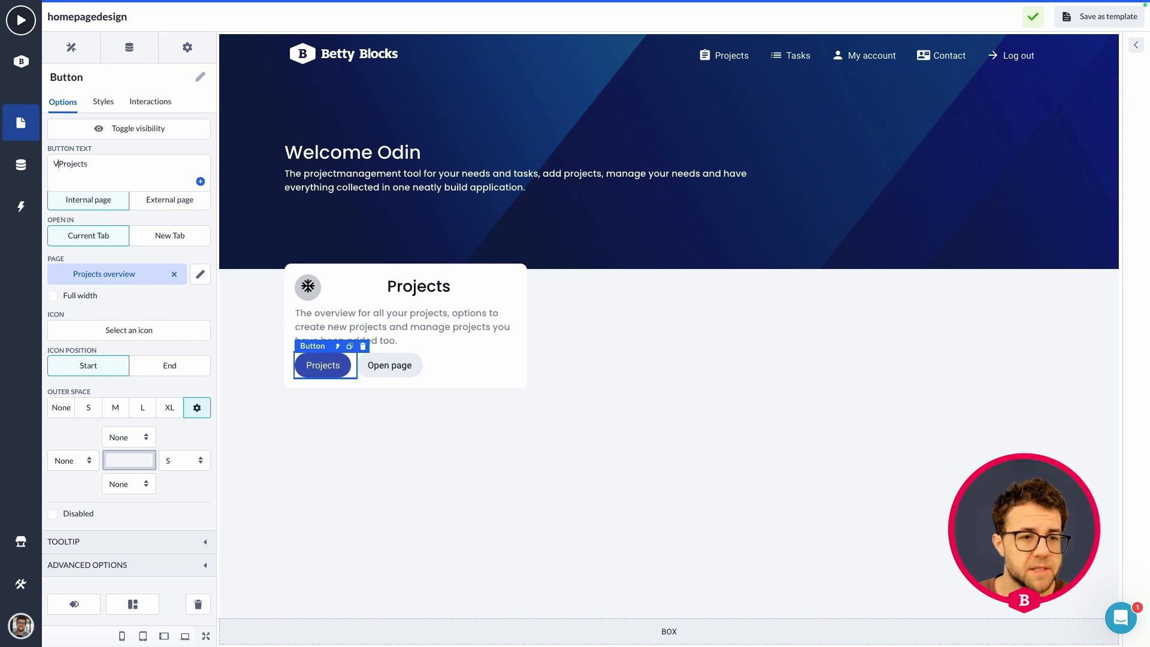
- Correct the first card button's text to "View projects" and set the second button's text to "New project"
text(p)
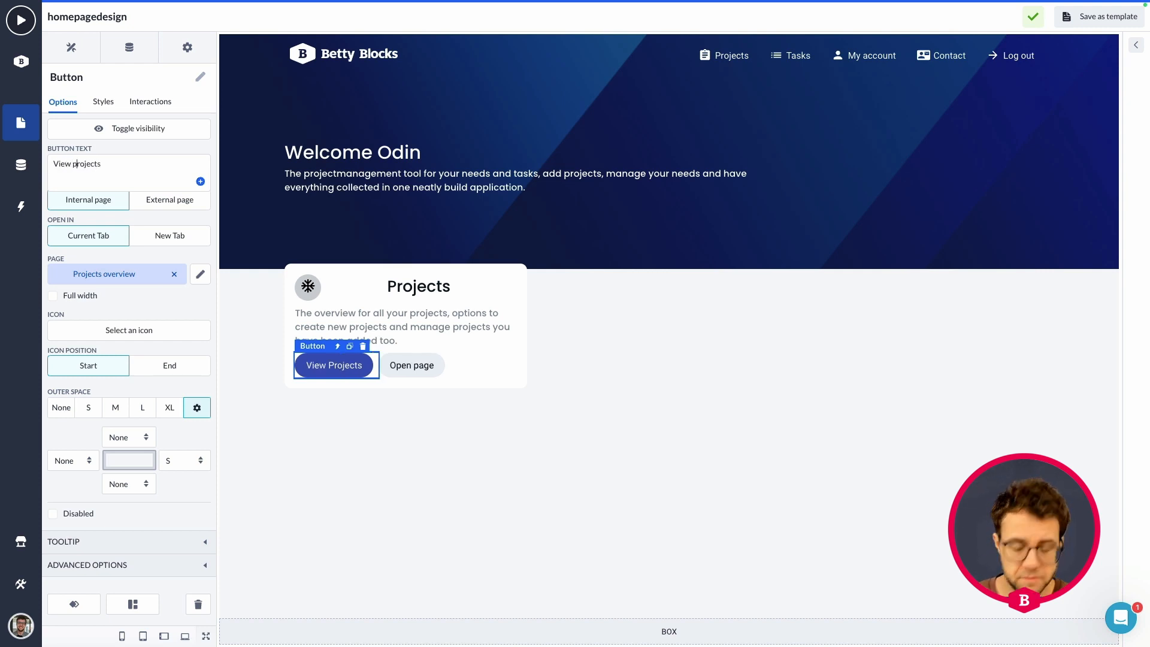
click(415, 365)
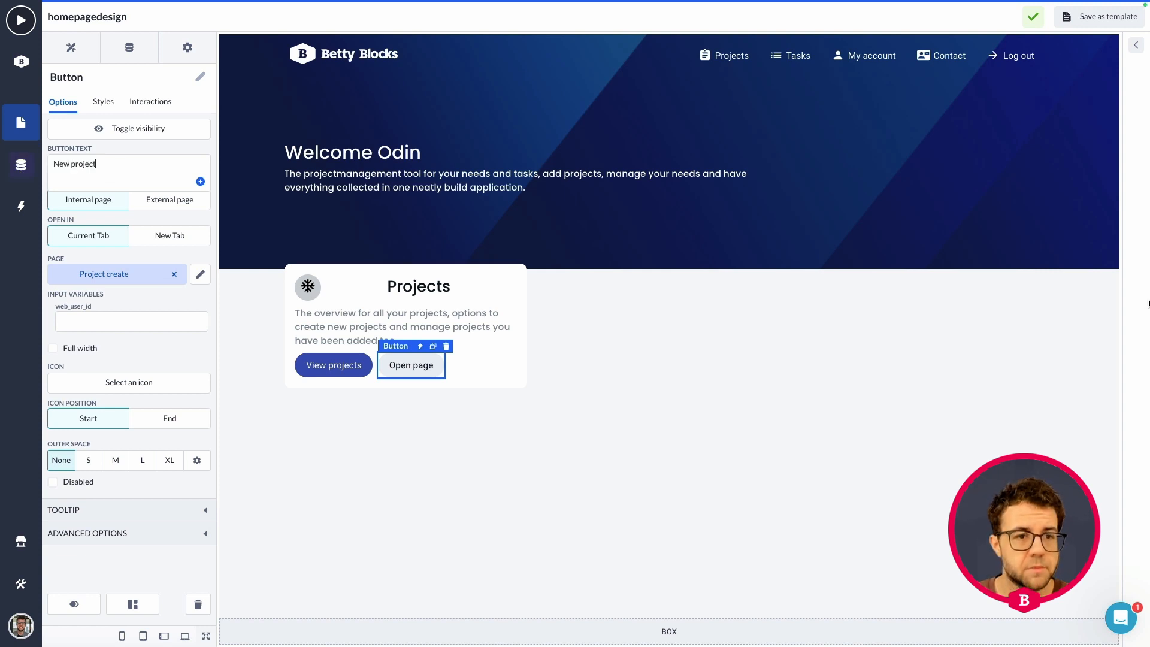
click(539, 426)
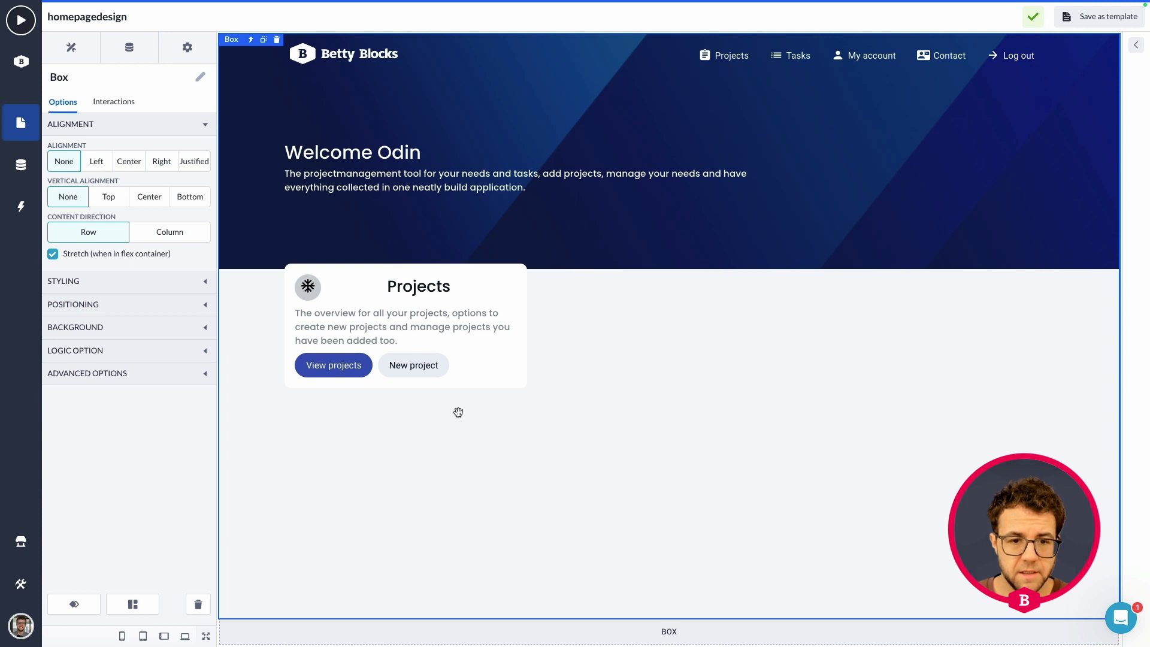
- Change the Projects card's badge icon to the Assignment clipboard icon
click(308, 287)
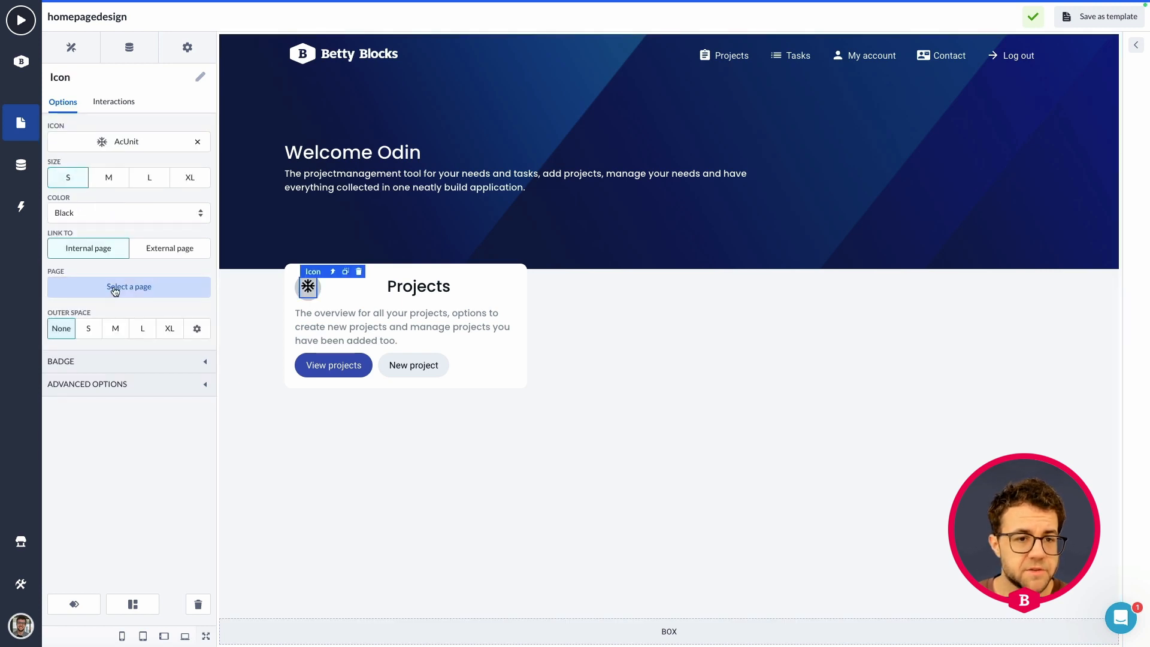
click(109, 144)
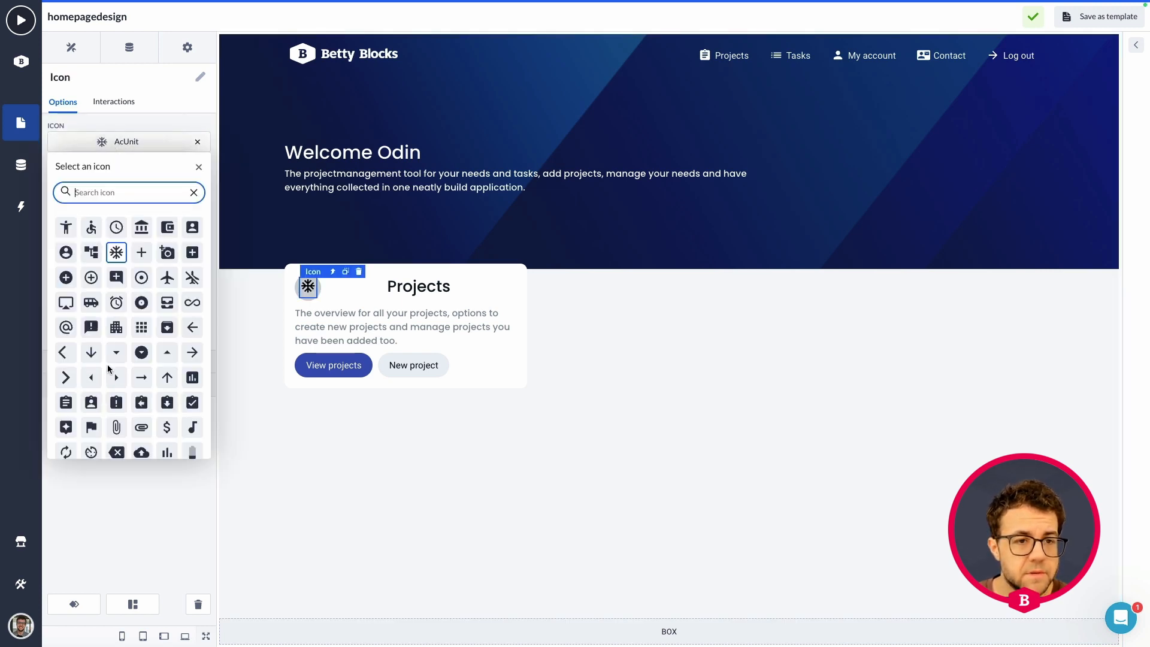
click(66, 401)
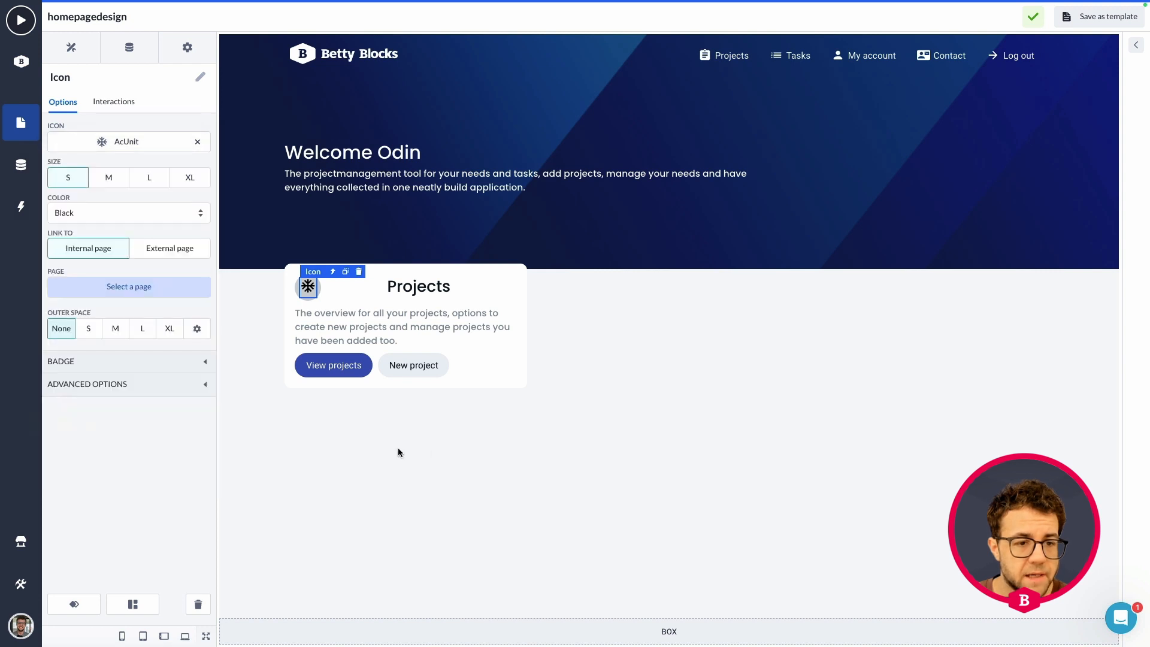
click(467, 455)
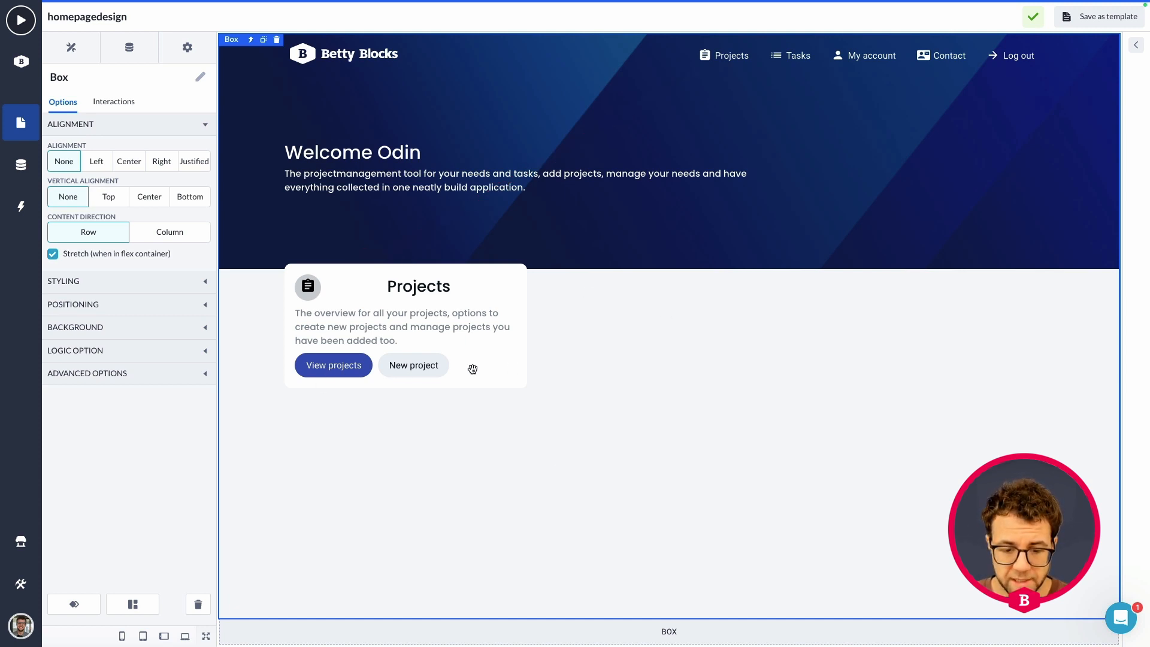
- Set the inner space of the box that holds the whole Projects card to L
click(333, 277)
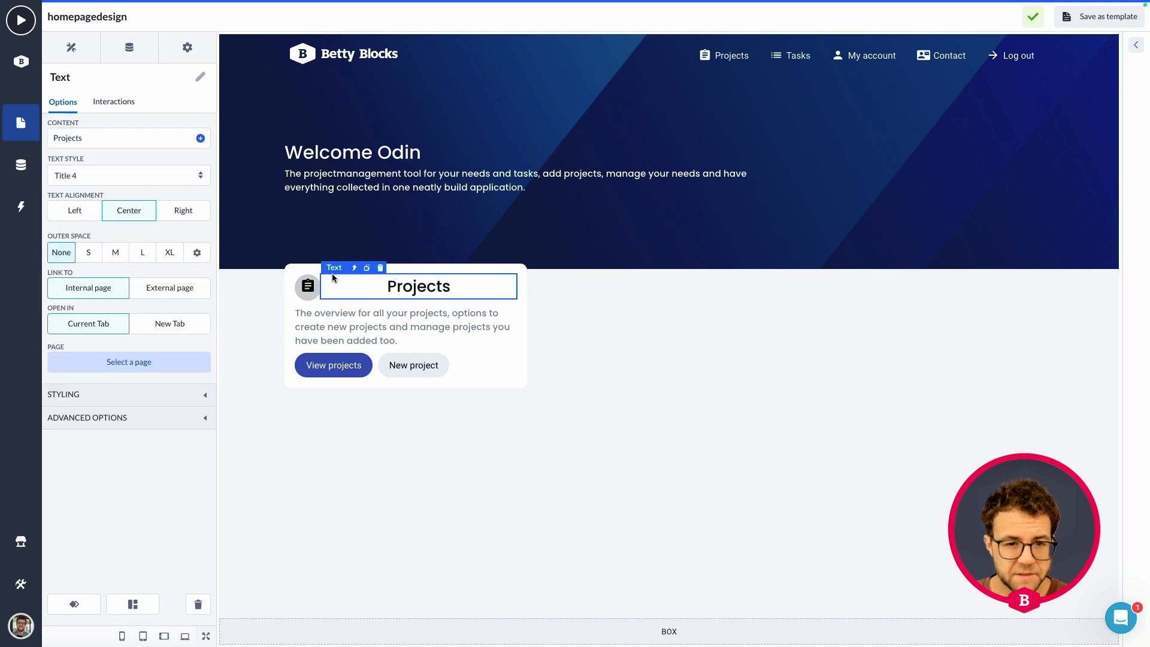
click(352, 268)
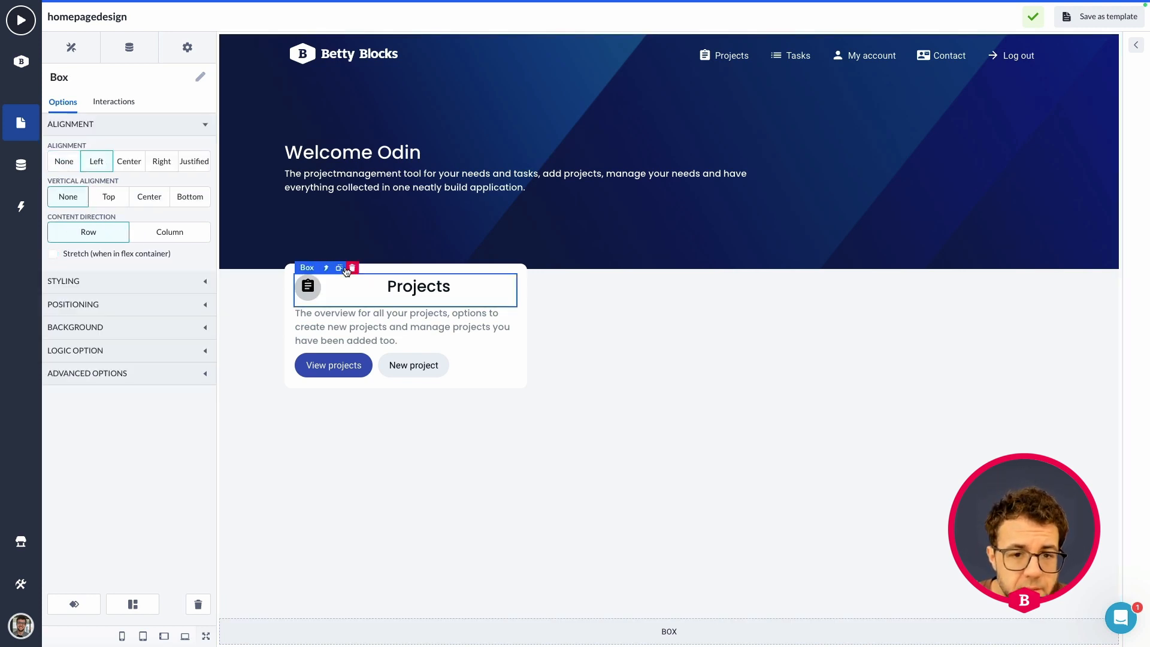
click(352, 268)
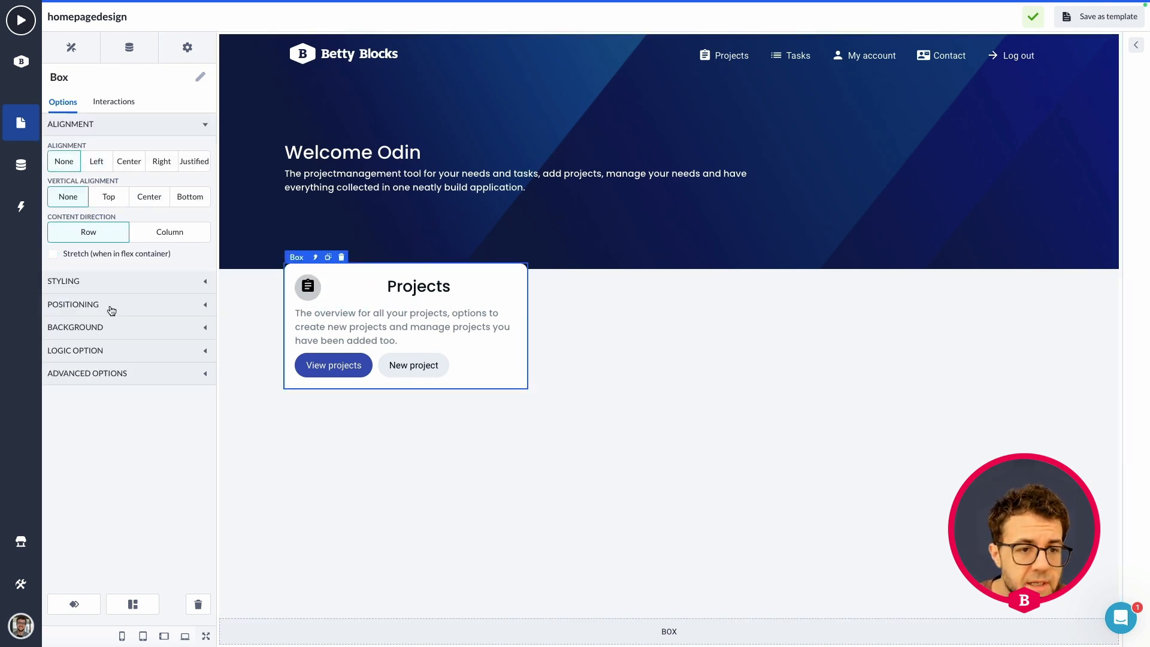
click(103, 287)
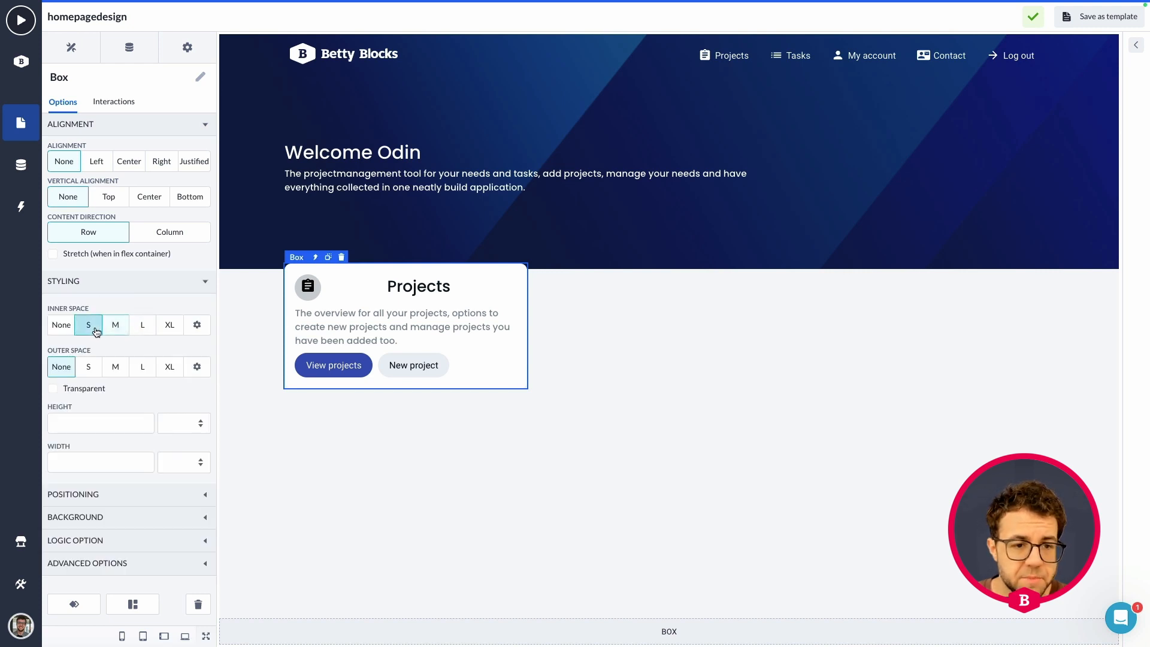
click(163, 330)
click(142, 331)
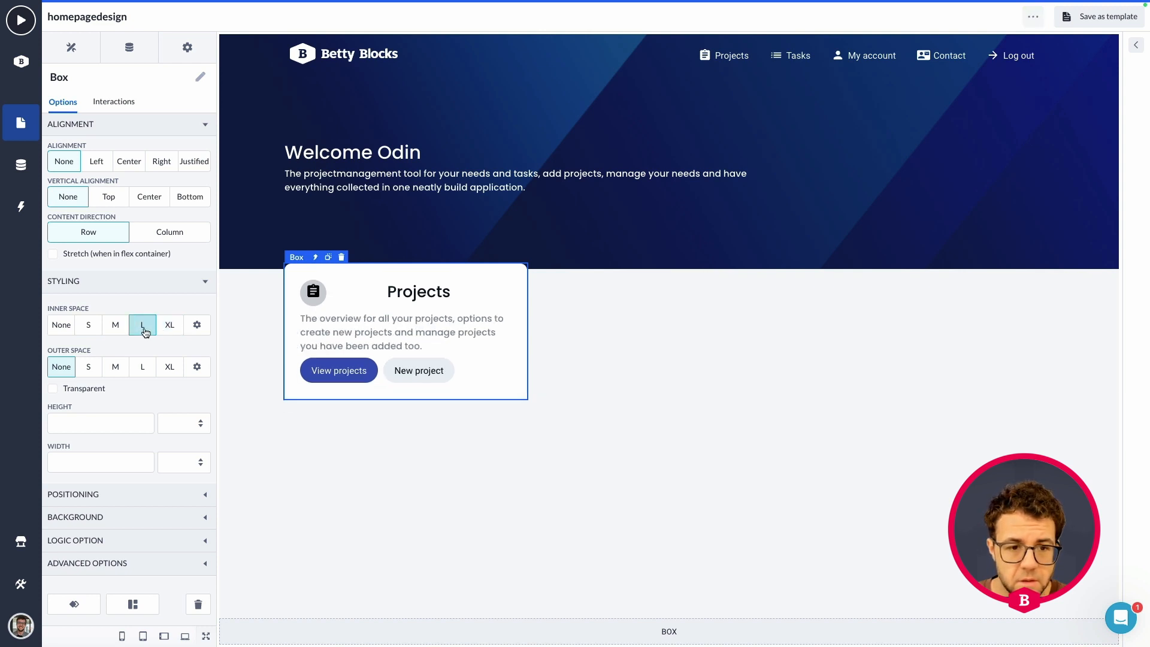
click(117, 330)
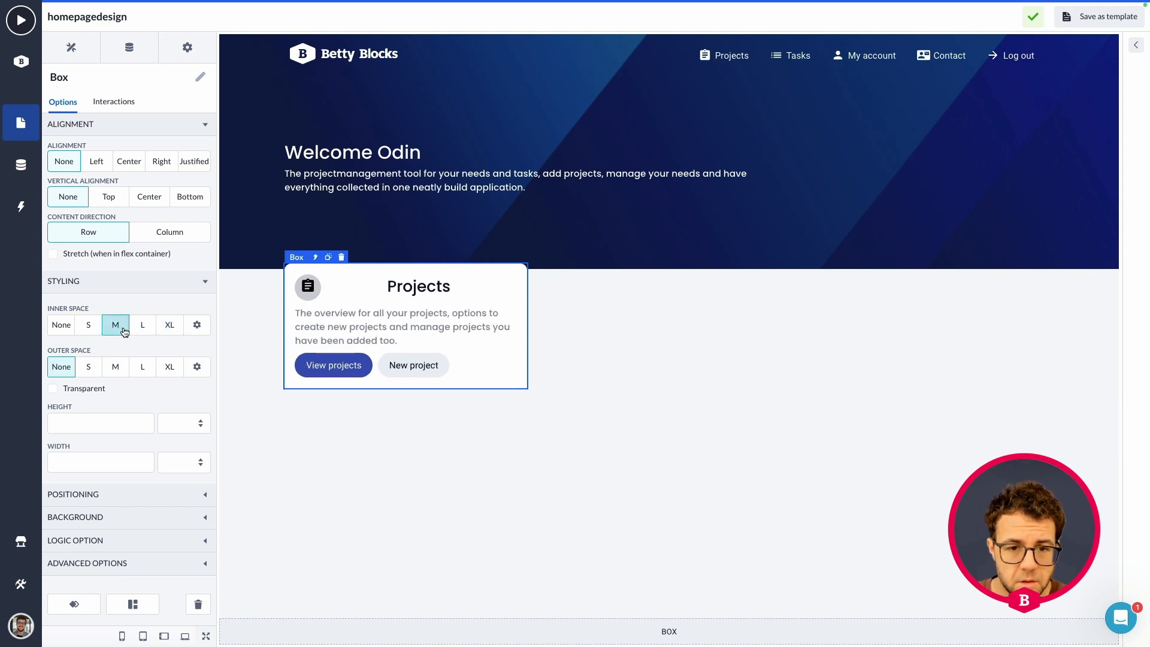
click(519, 463)
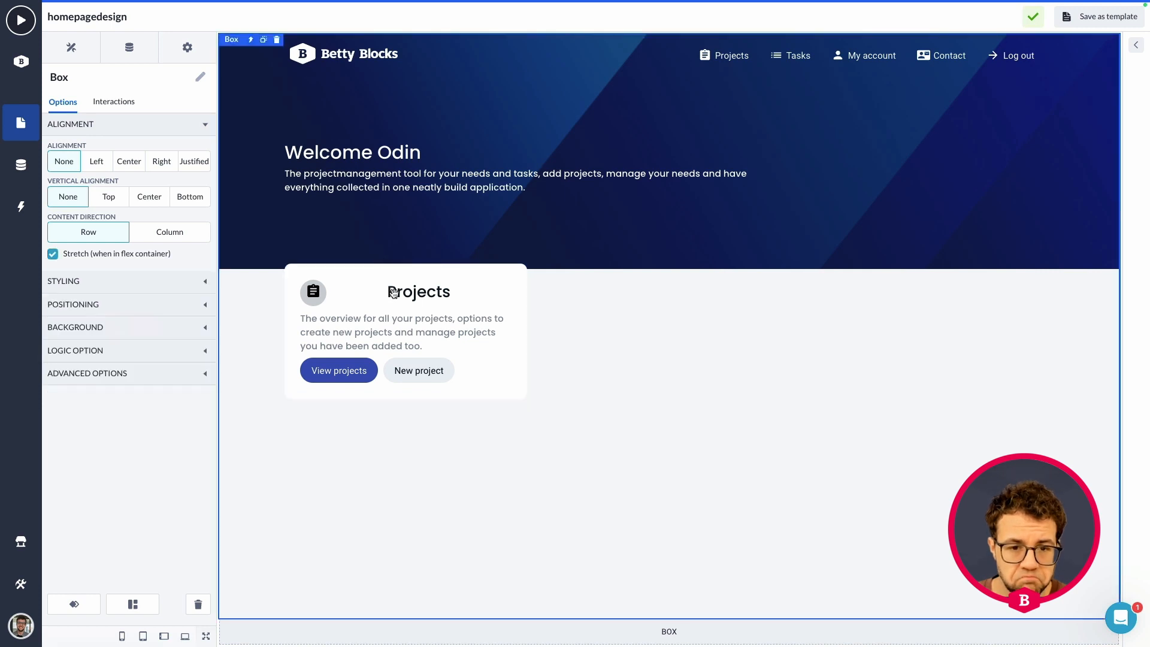
- Try cloning the Projects card box inside its column, and delete the copy
click(329, 281)
click(358, 273)
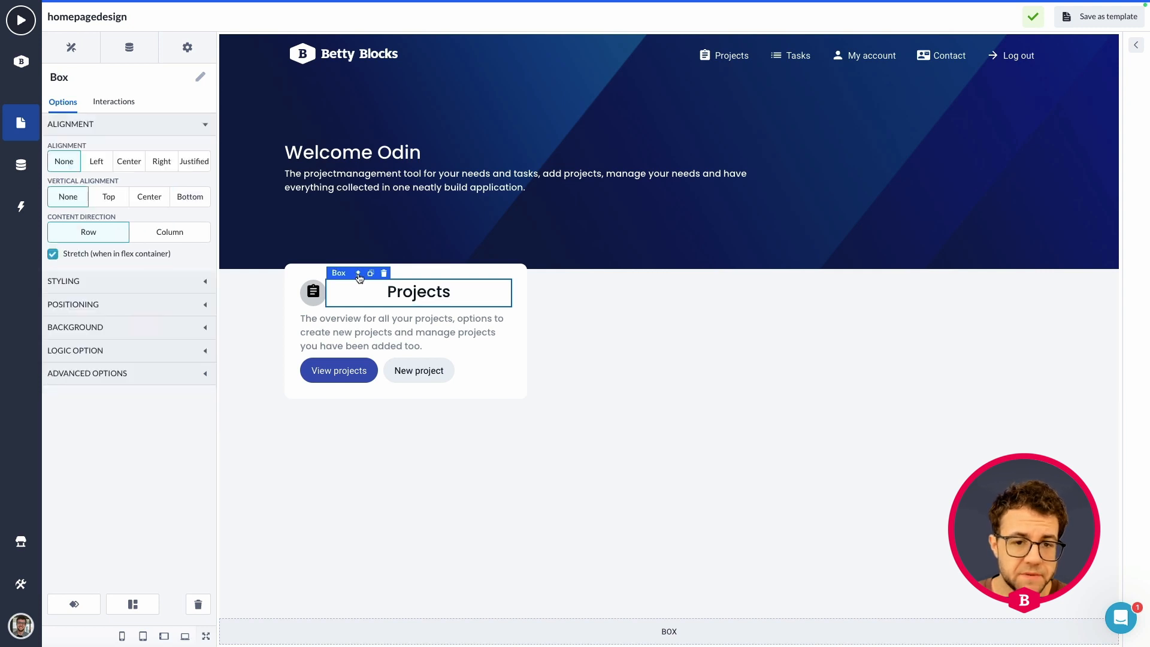
click(328, 273)
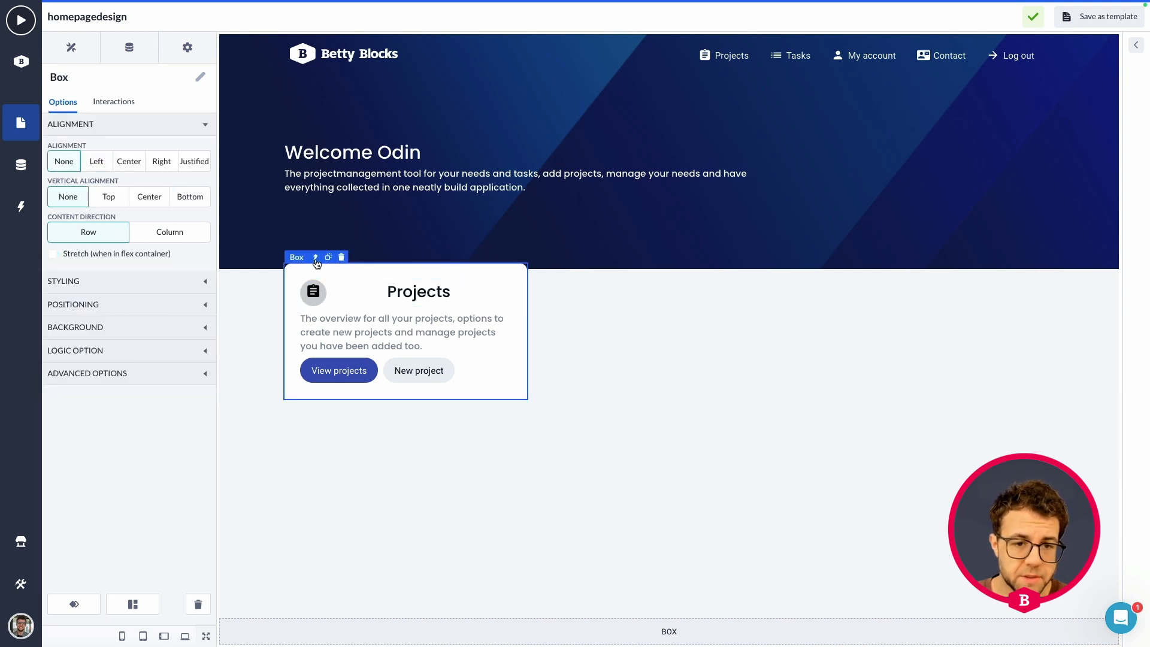
click(97, 286)
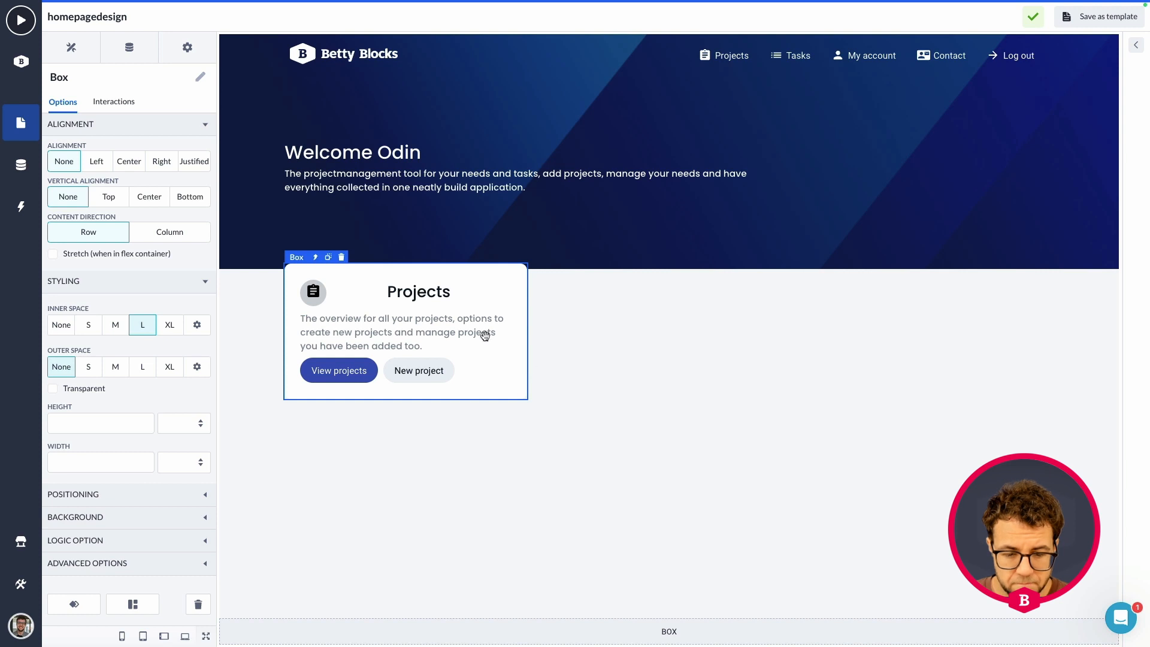
click(328, 258)
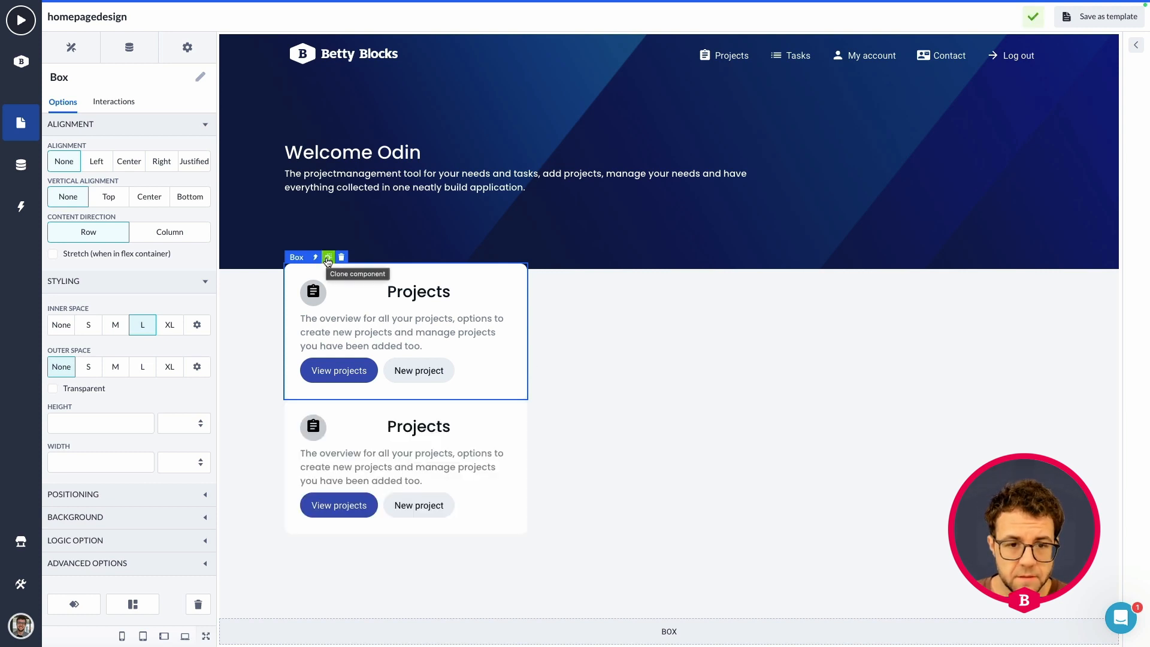
click(315, 257)
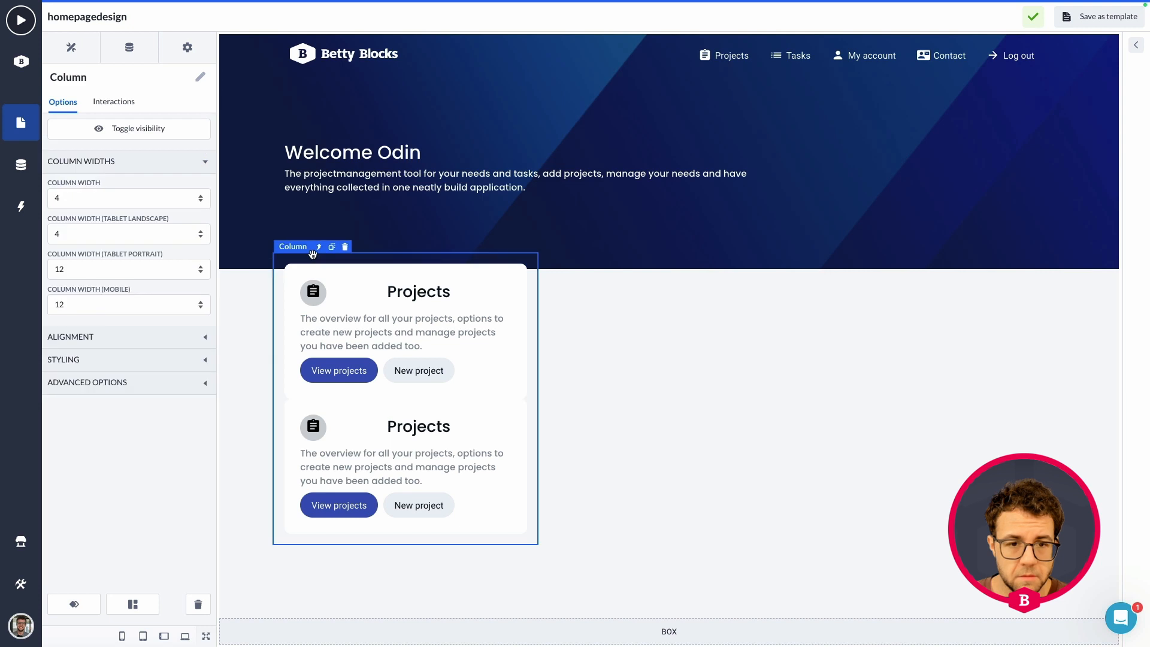
click(363, 418)
click(357, 409)
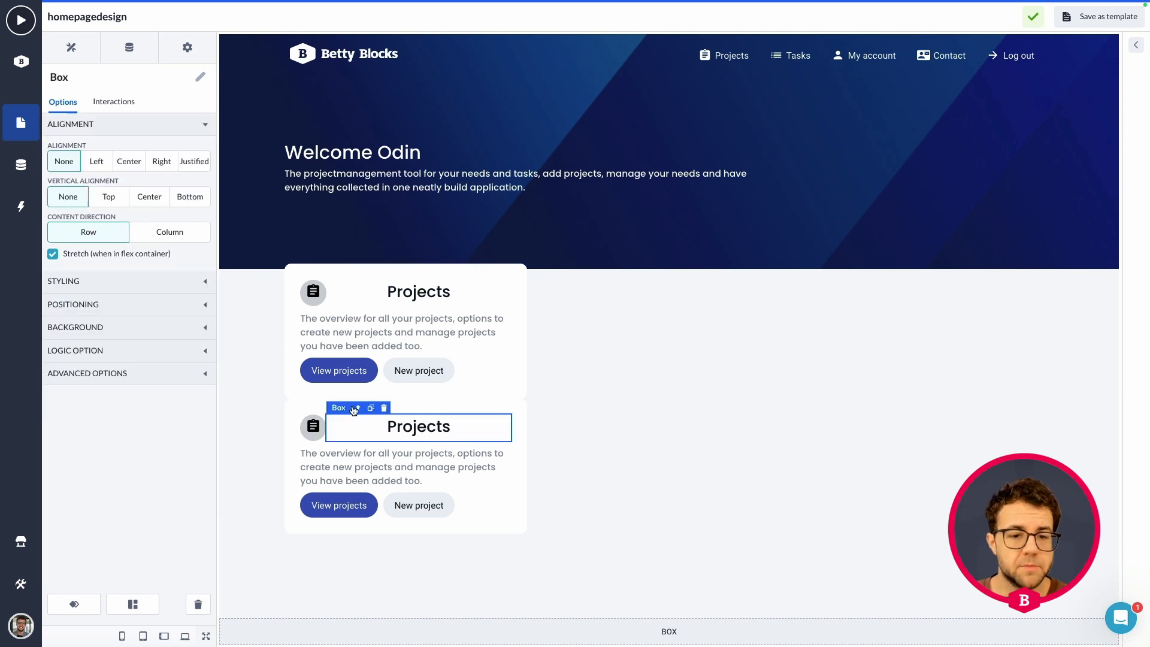
click(331, 408)
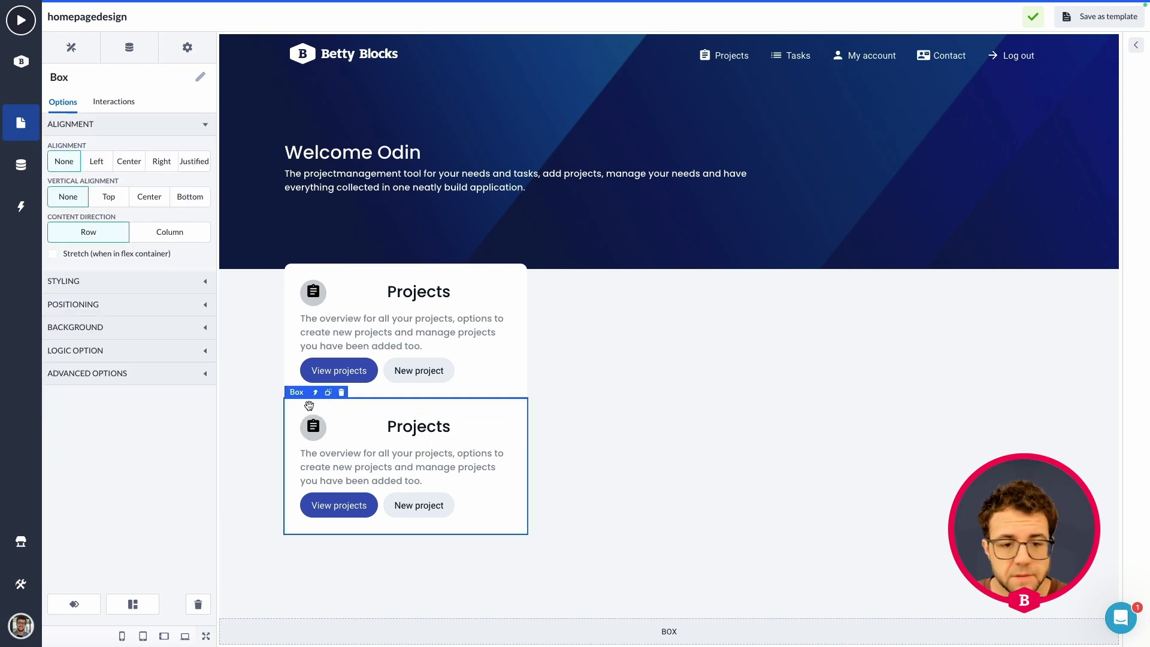
click(342, 393)
click(733, 119)
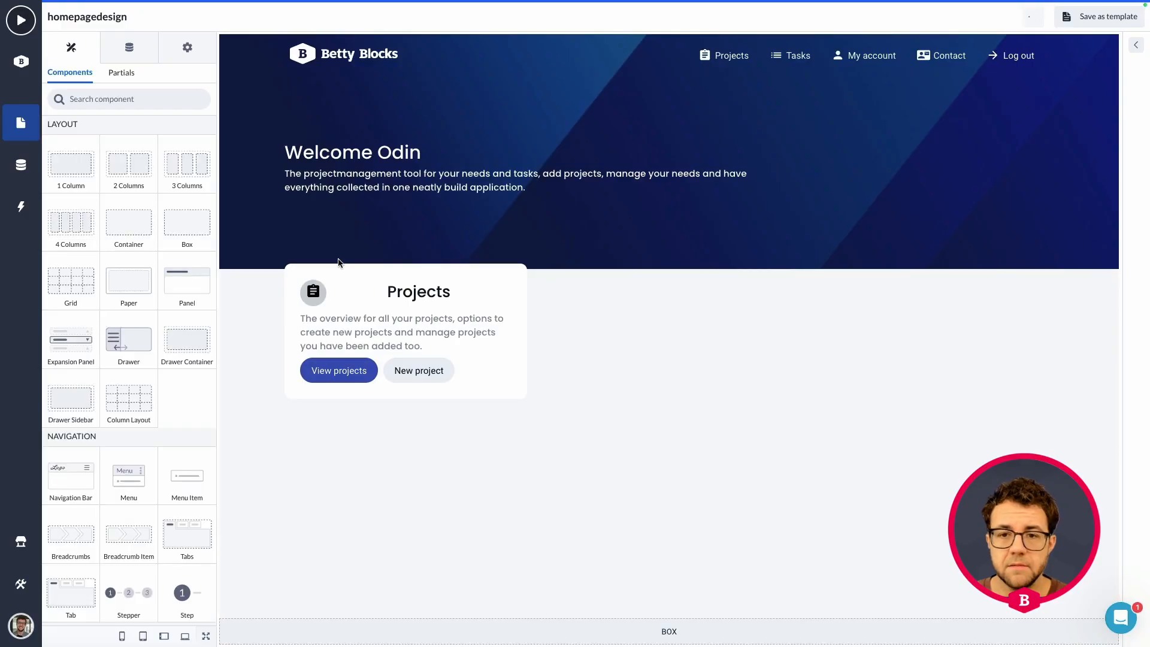
- Clone the column containing the Projects card twice to form a row of three cards
click(309, 266)
click(315, 257)
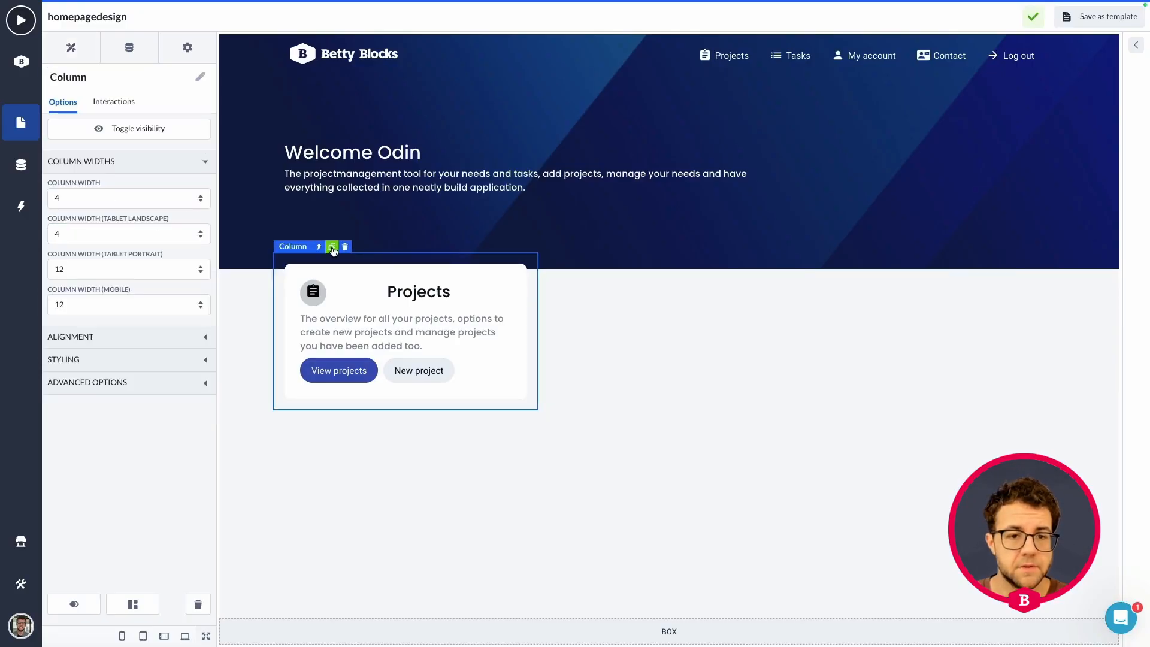
click(333, 247)
click(332, 248)
click(540, 470)
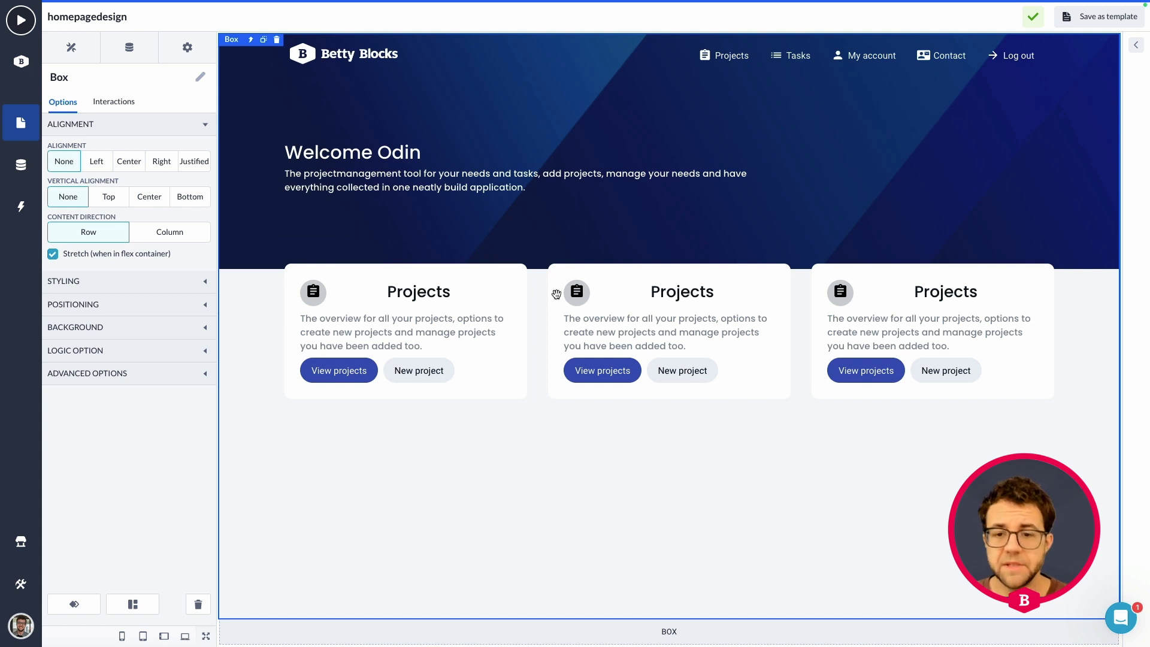
- Search for "list" and change the middle card's badge icon to List
click(667, 293)
click(581, 297)
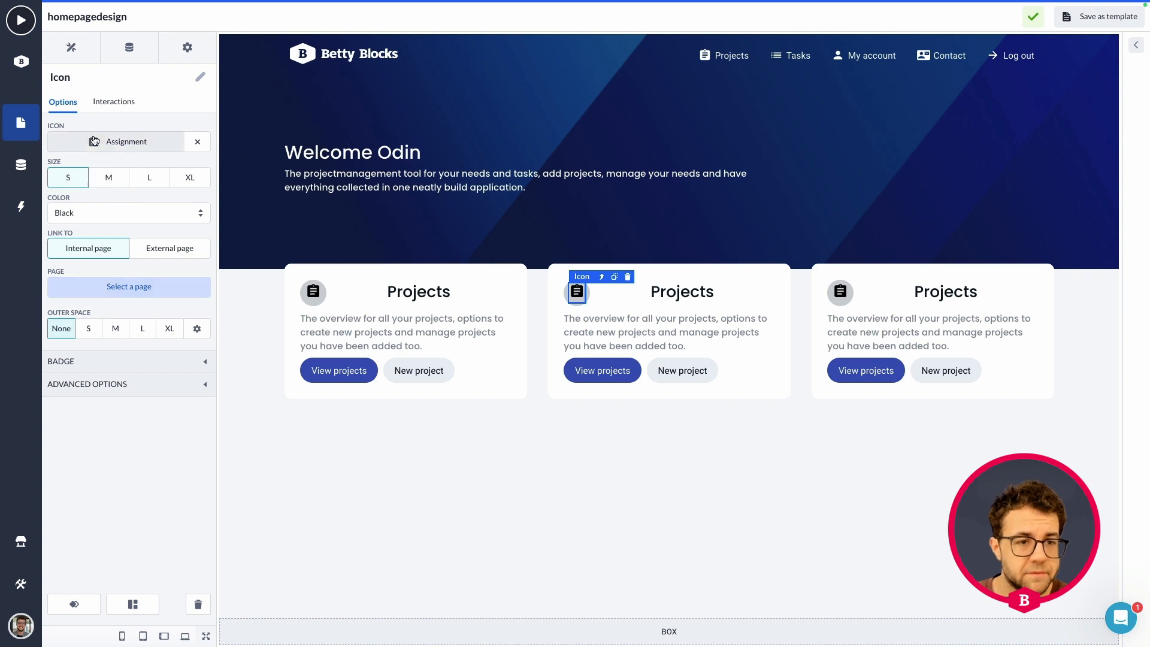
click(111, 143)
text(list)
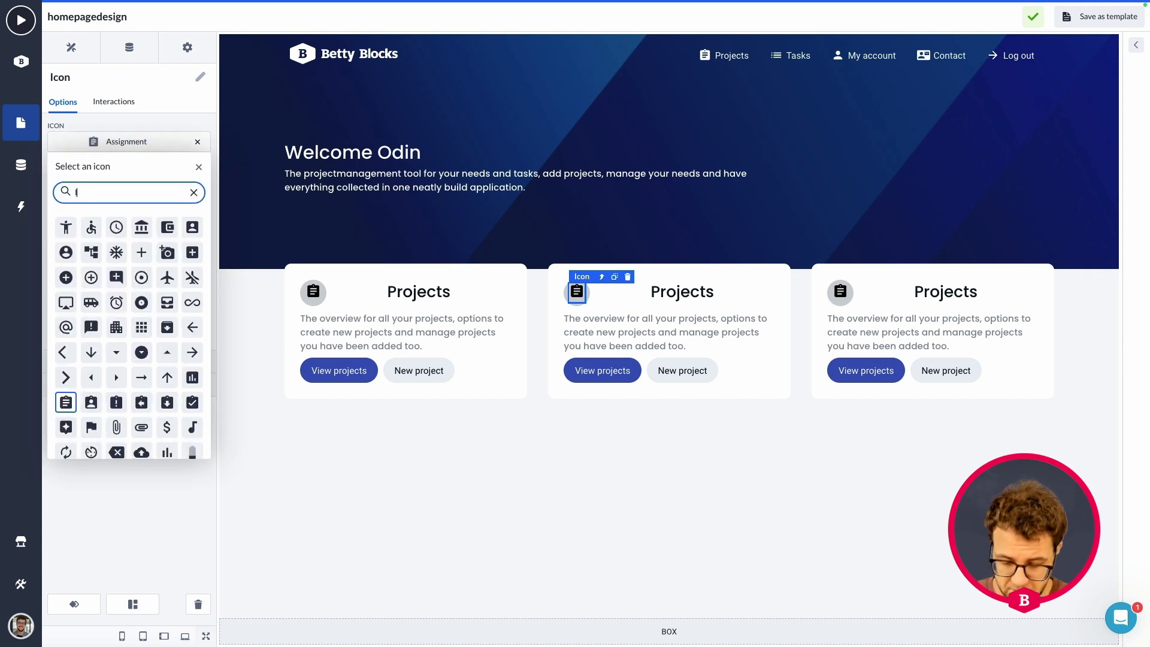
click(95, 228)
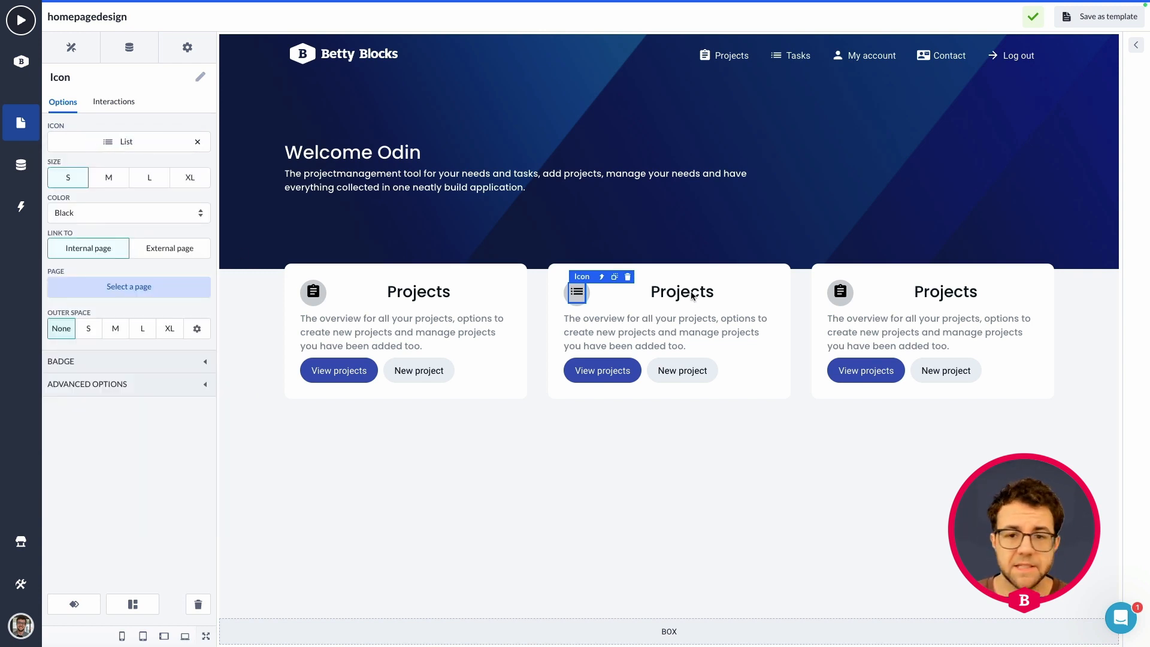
- Change the middle card's title text to "Tasks"
click(693, 297)
click(109, 137)
double_click(109, 137)
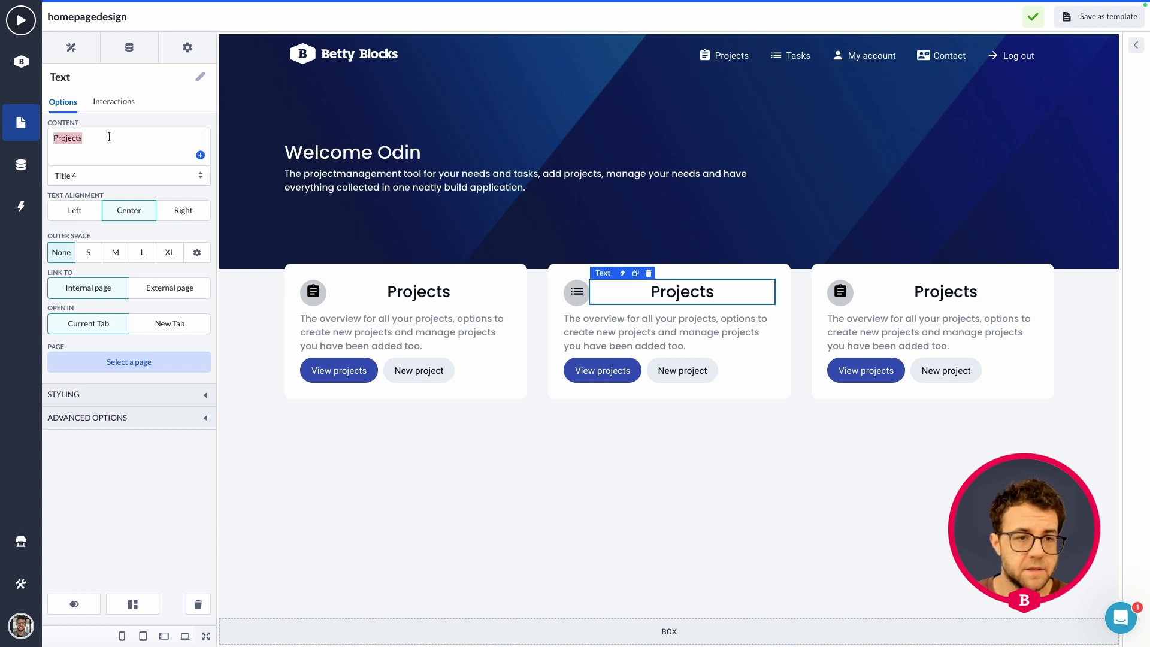
text(Tasks)
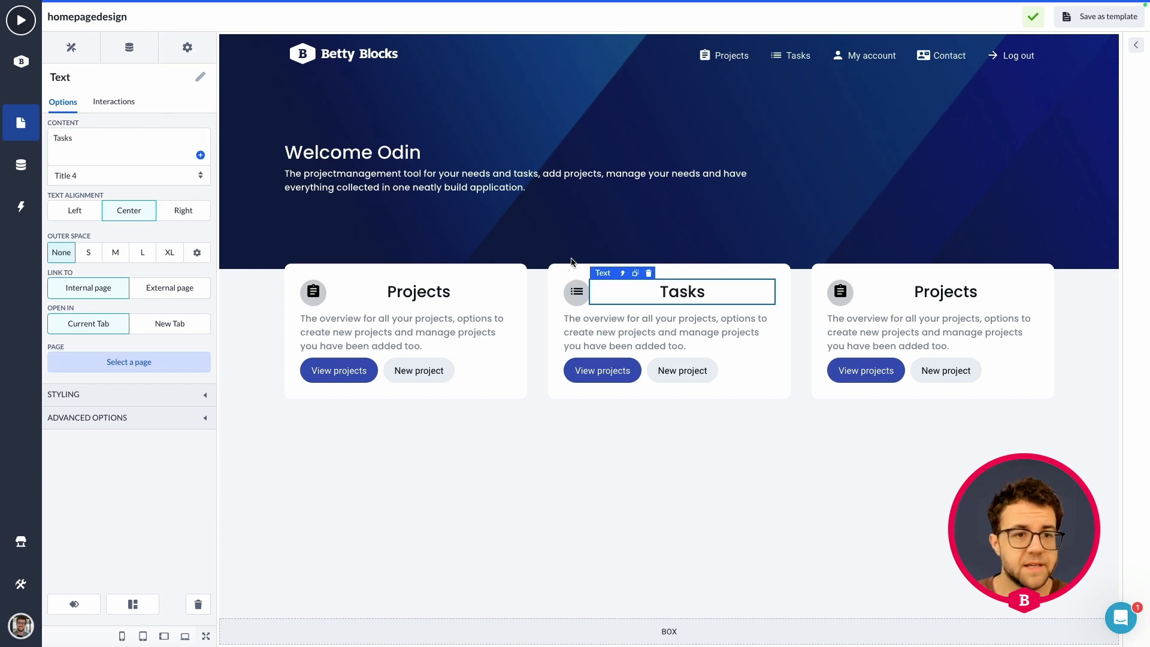
- Replace every "projects" with "tasks" in the middle card's description: "The overview for all your tasks, options to create new tasks and manage tasks you have been added too."
click(645, 327)
click(140, 141)
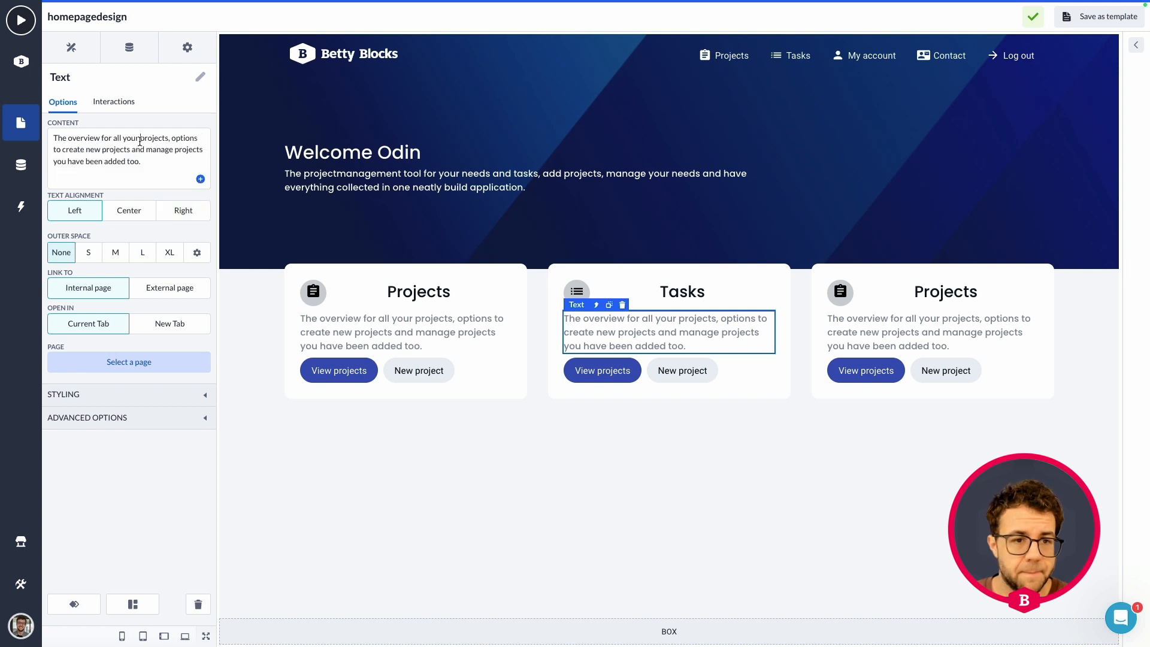
double_click(147, 139)
text(tasks)
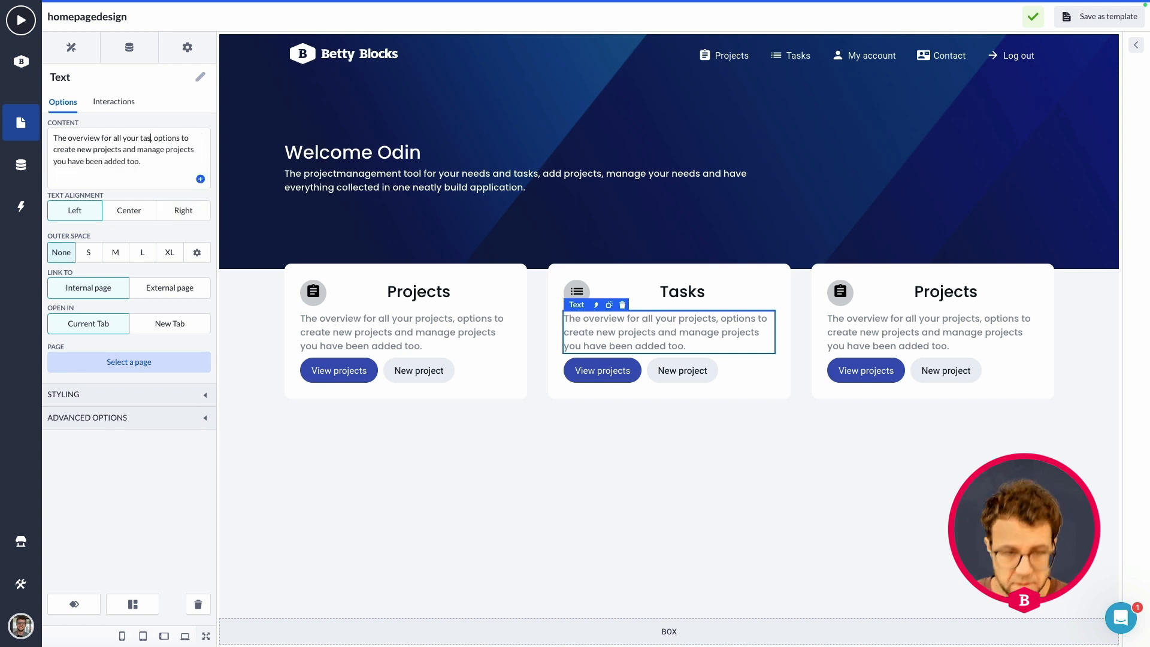
double_click(103, 150)
text(tasks)
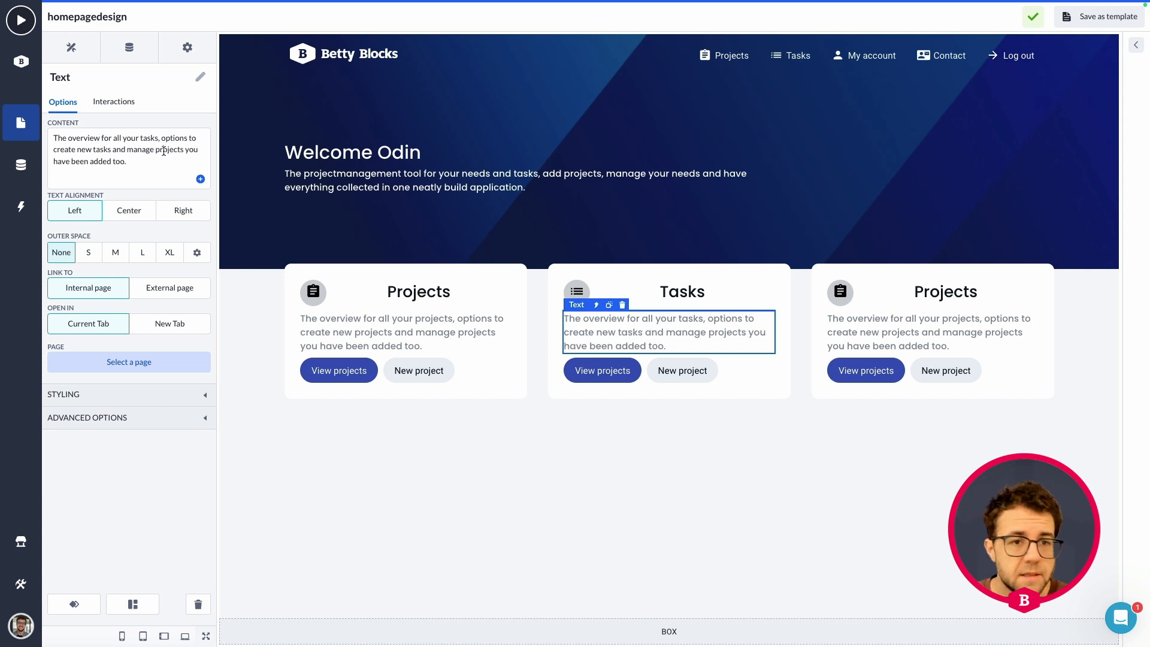
double_click(164, 150)
text(tasks)
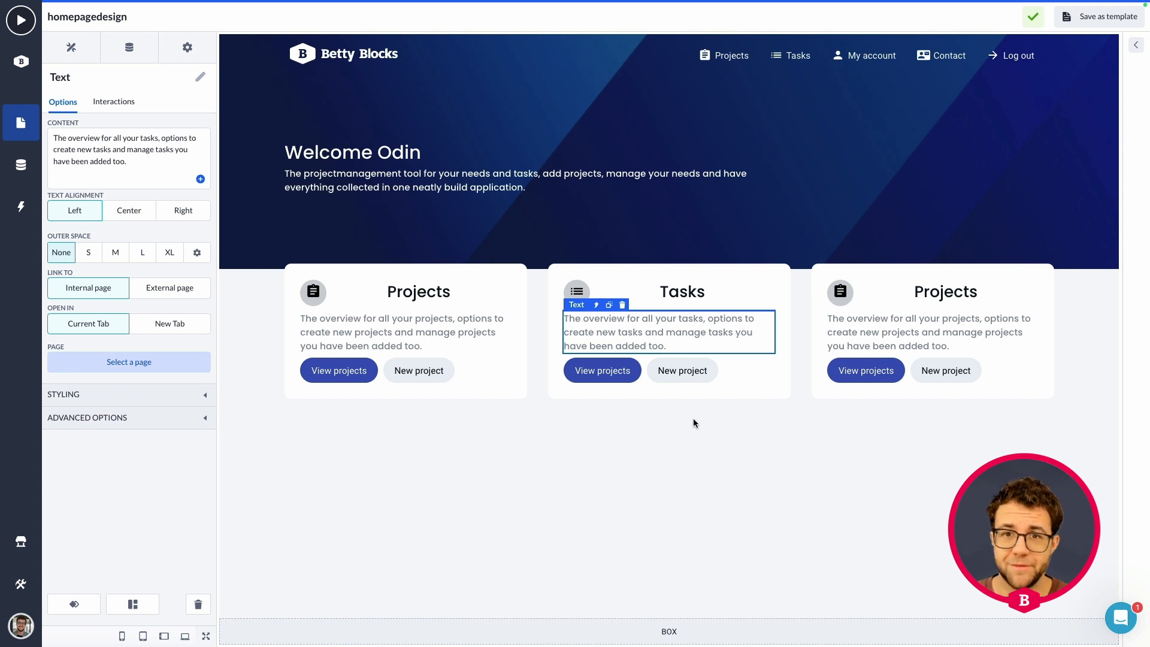
- Link the Tasks card's primary button to the Projects overview page and change its text to "View tasks"
click(616, 372)
click(116, 274)
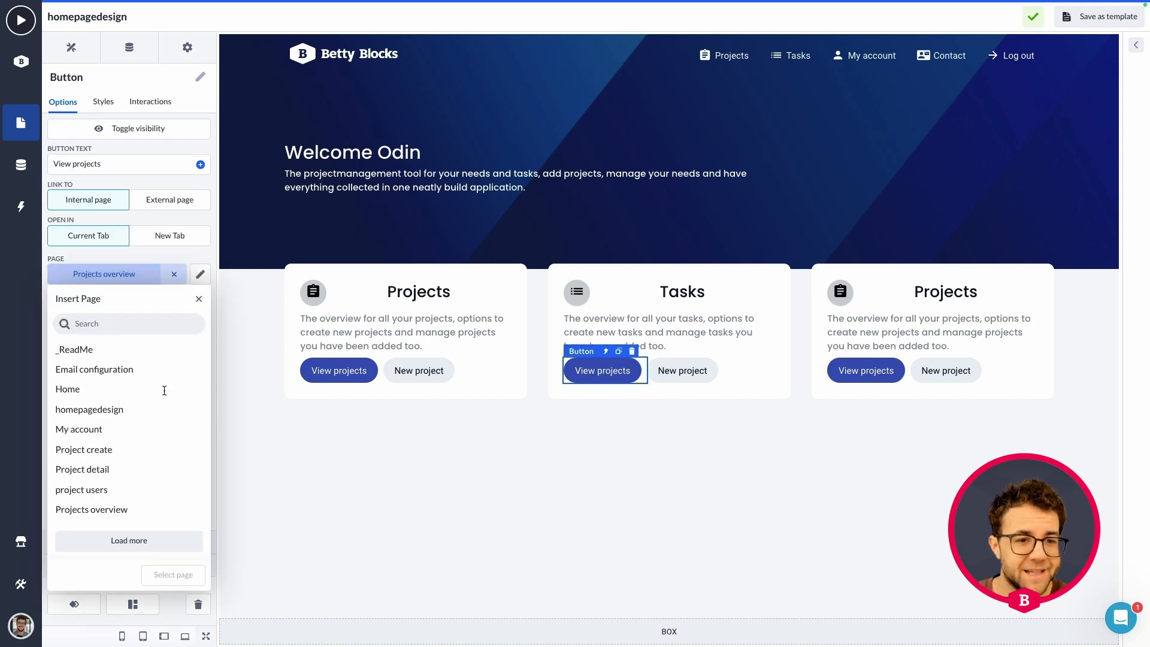
scroll(164, 397, down, 1)
scroll(108, 452, up, 1)
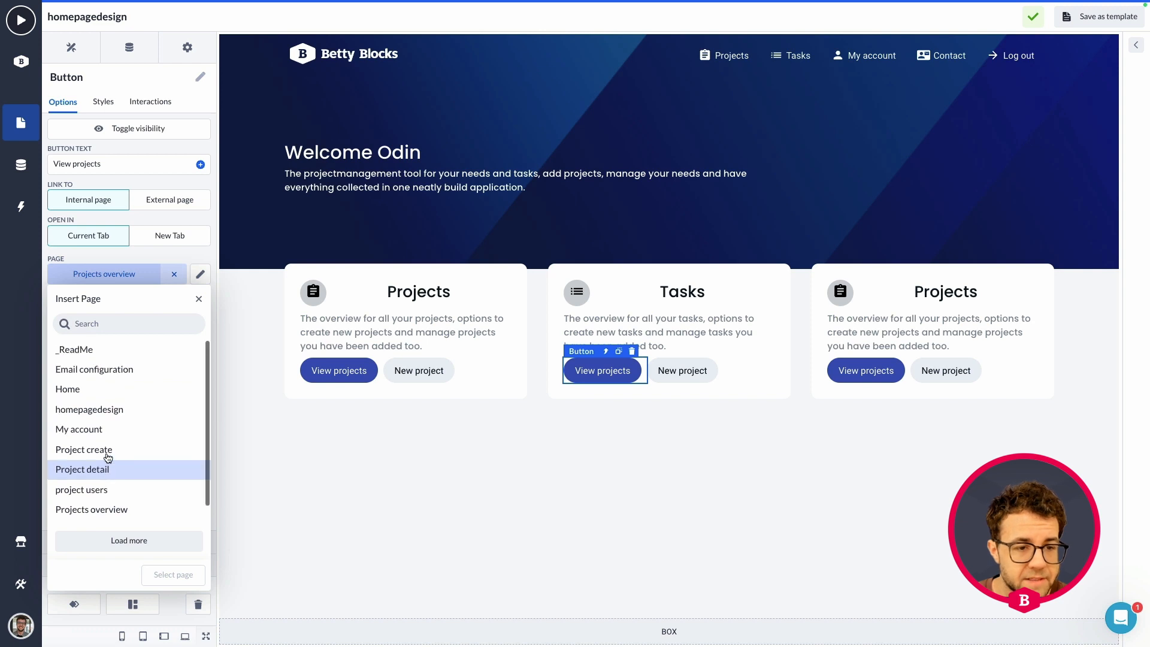
scroll(108, 452, down, 1)
click(120, 537)
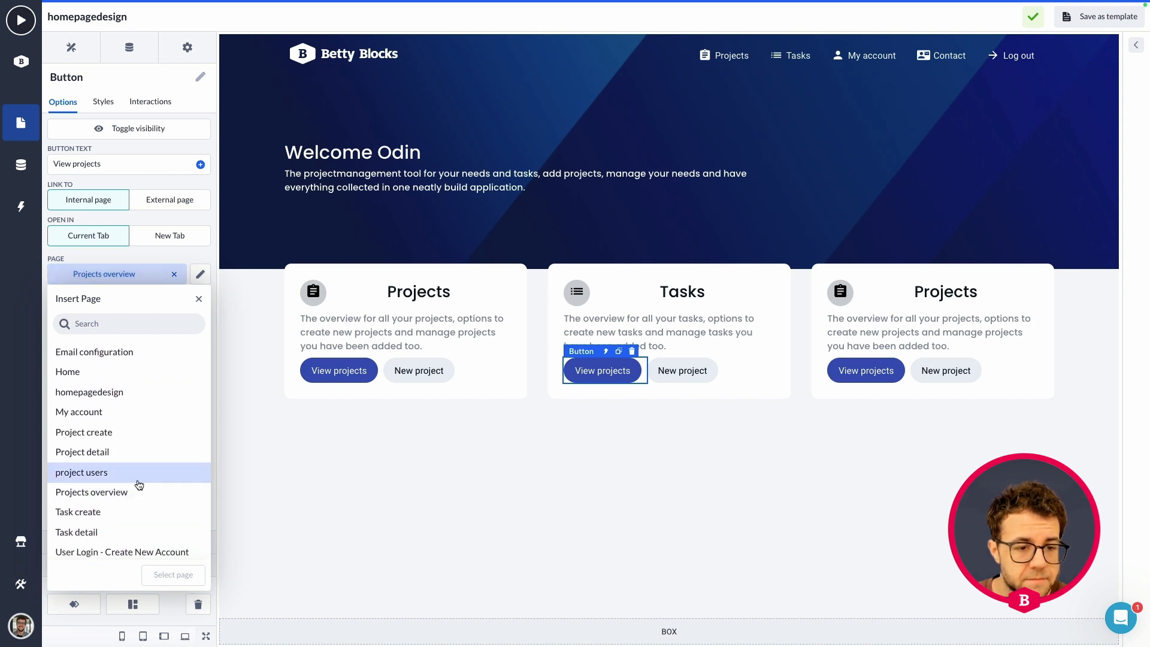
scroll(141, 484, down, 3)
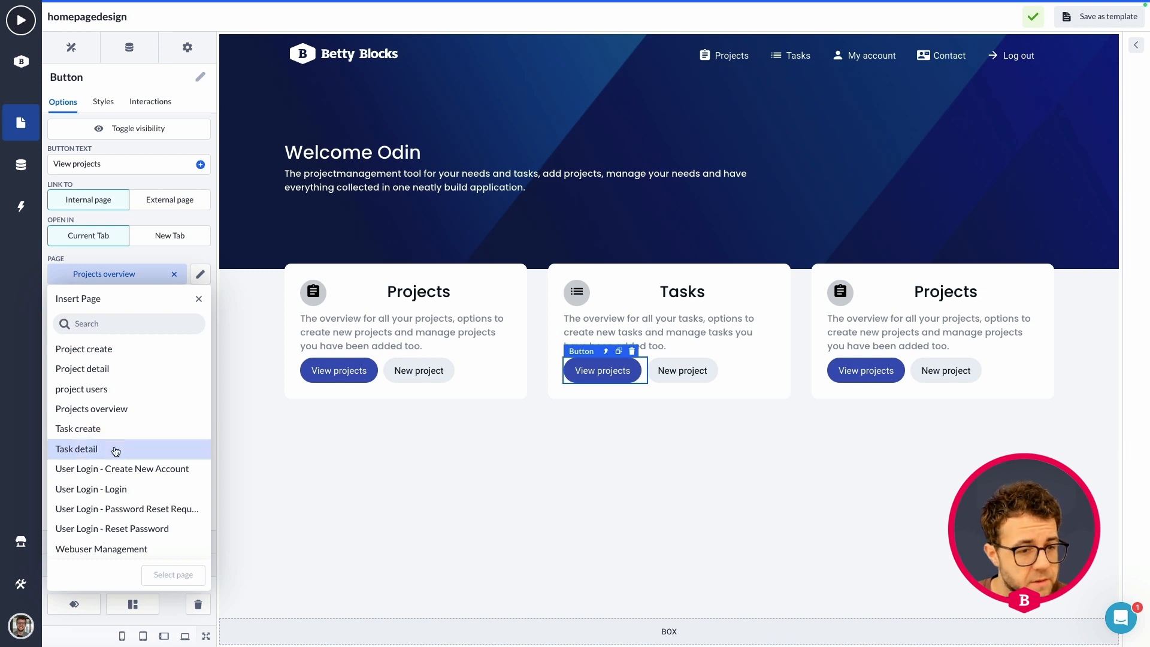
scroll(113, 427, up, 3)
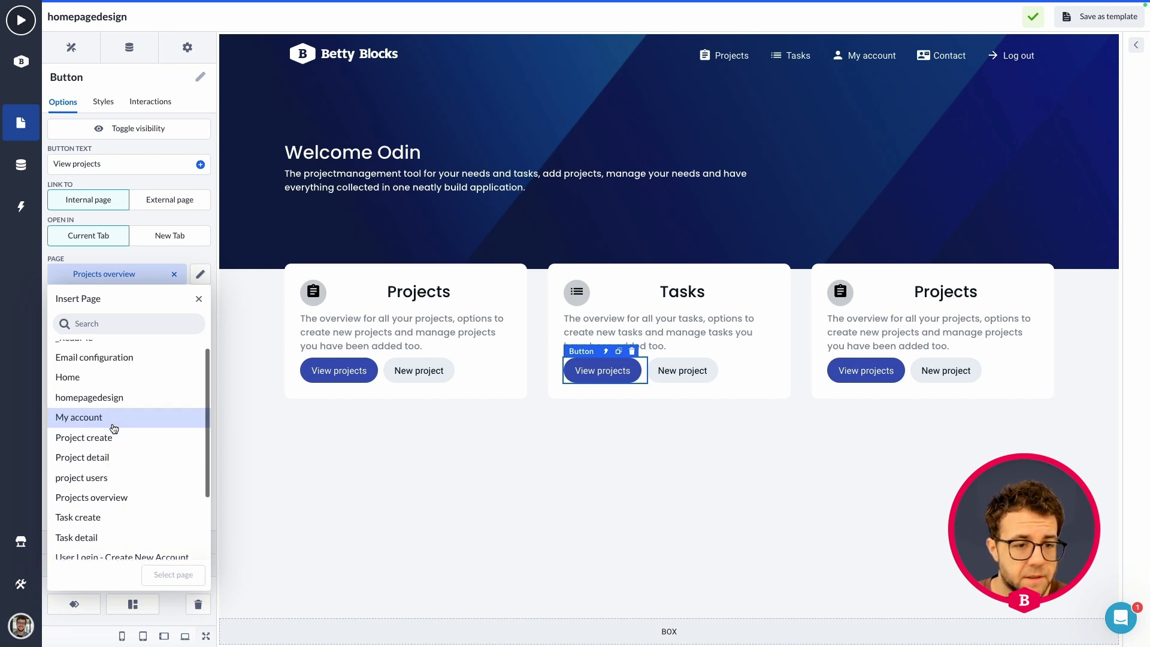
scroll(113, 427, down, 3)
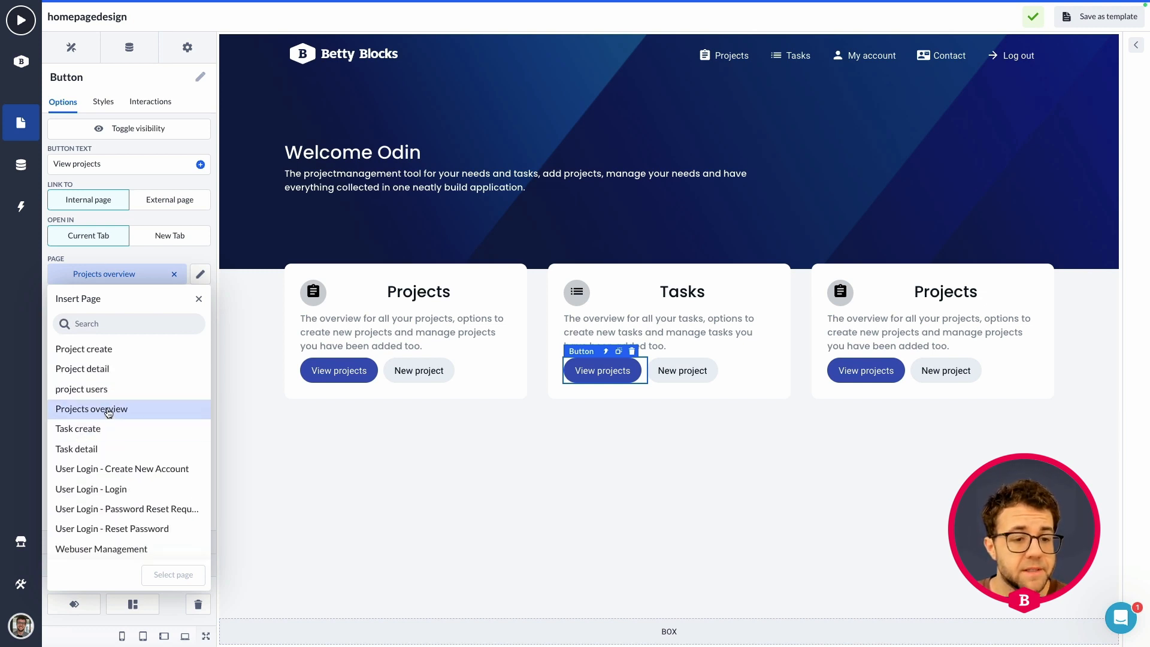
click(108, 413)
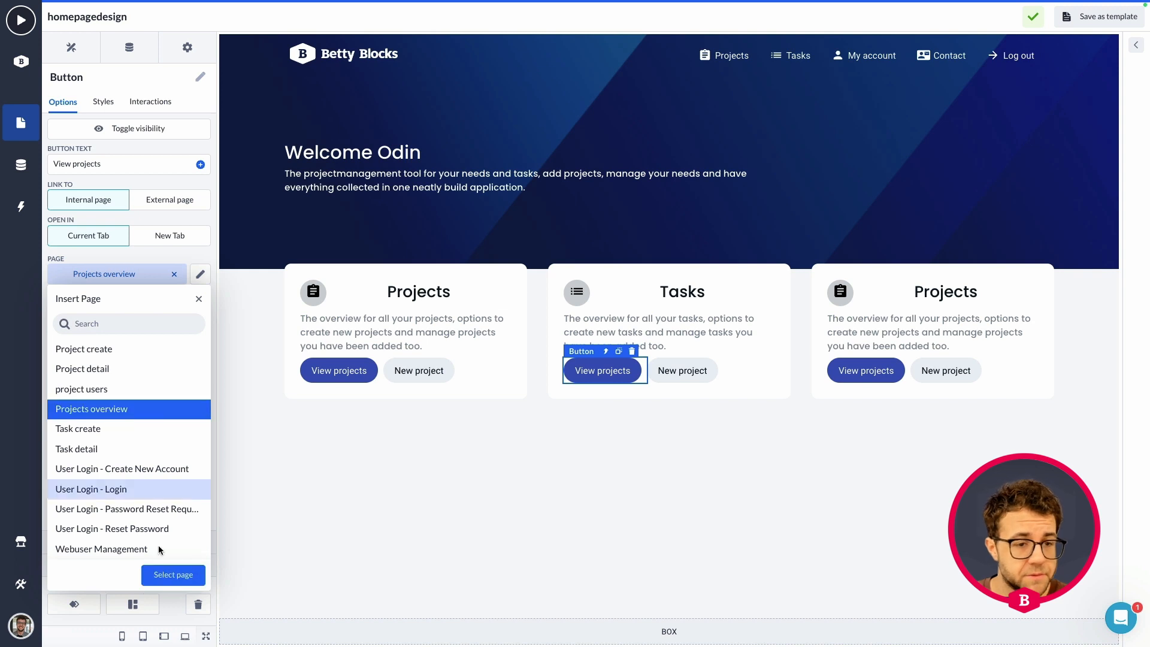
click(173, 575)
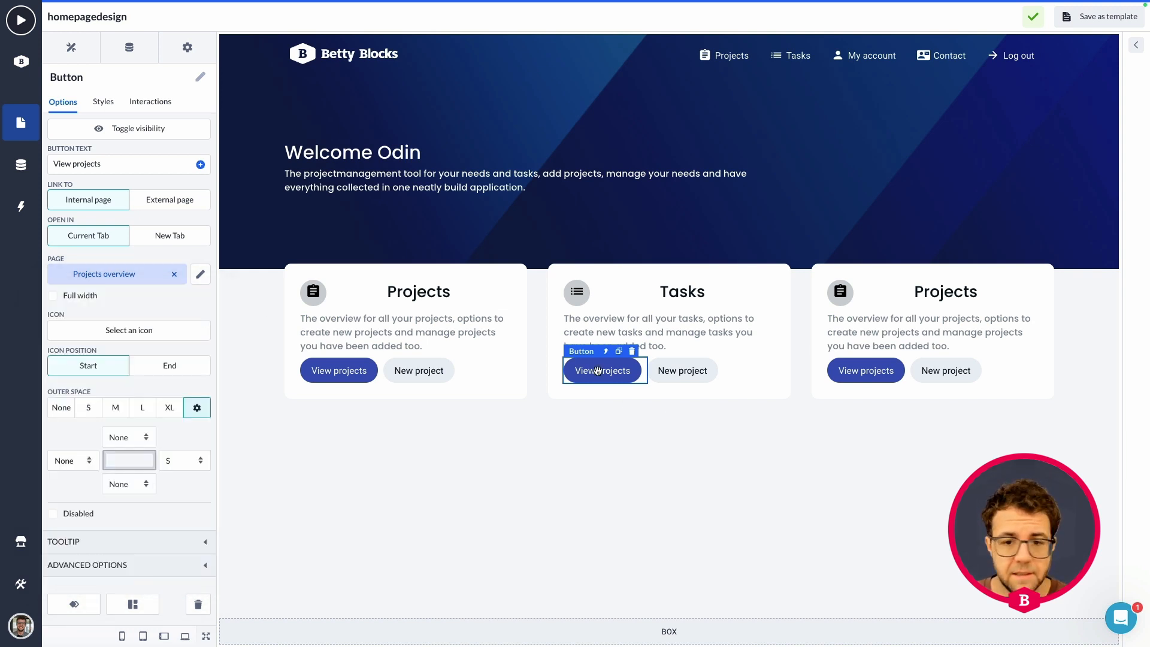
drag(124, 165, 81, 163)
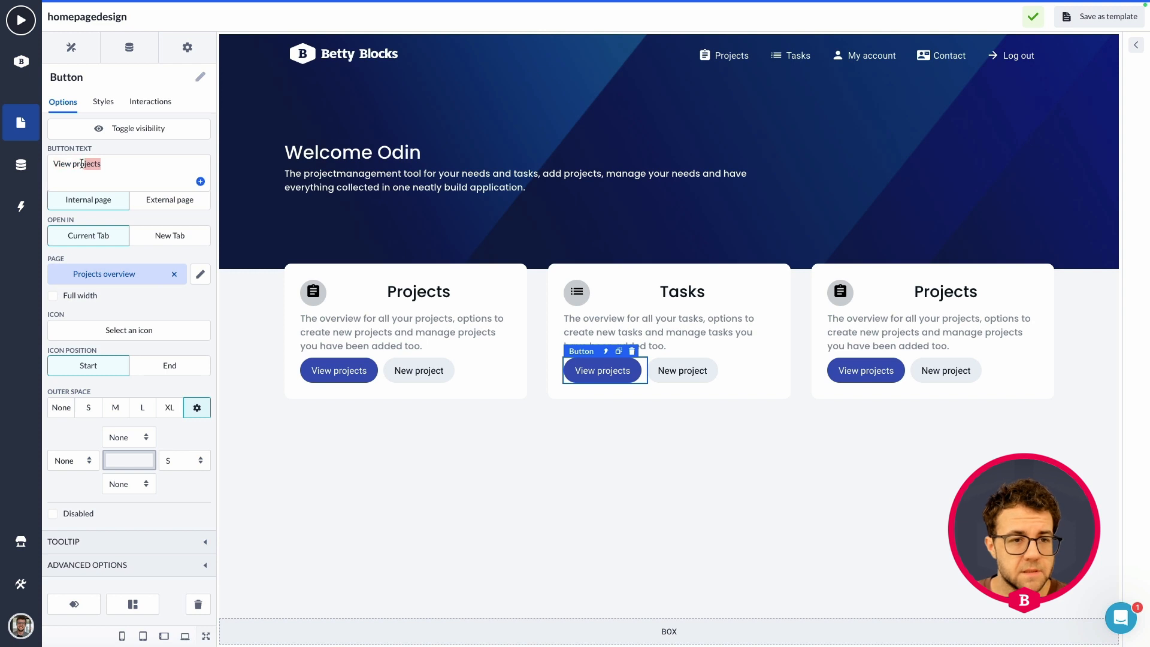
text(tasks)
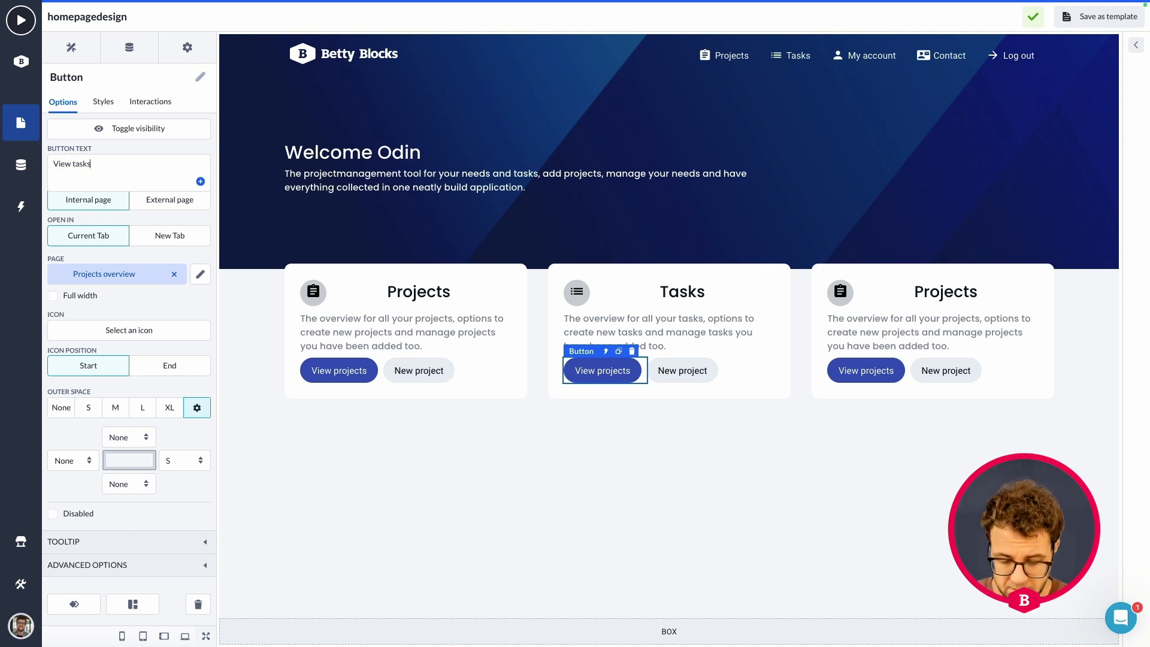
- Change the Tasks card's second button text to "New tasks" and link it to the Task create page
click(665, 376)
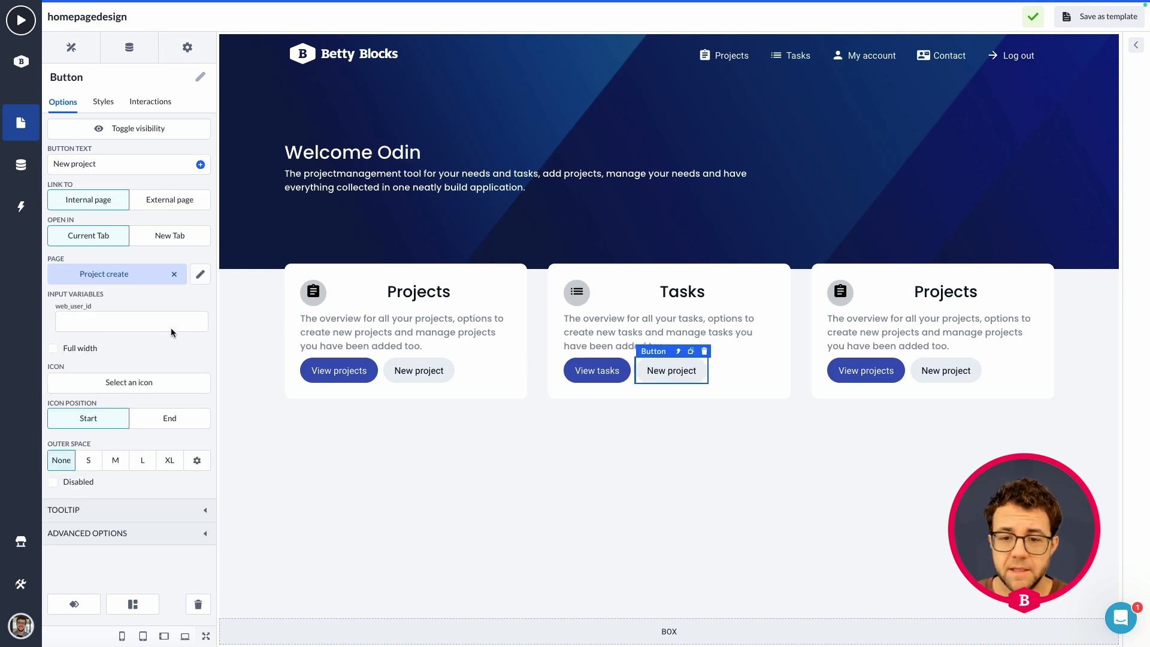
double_click(89, 164)
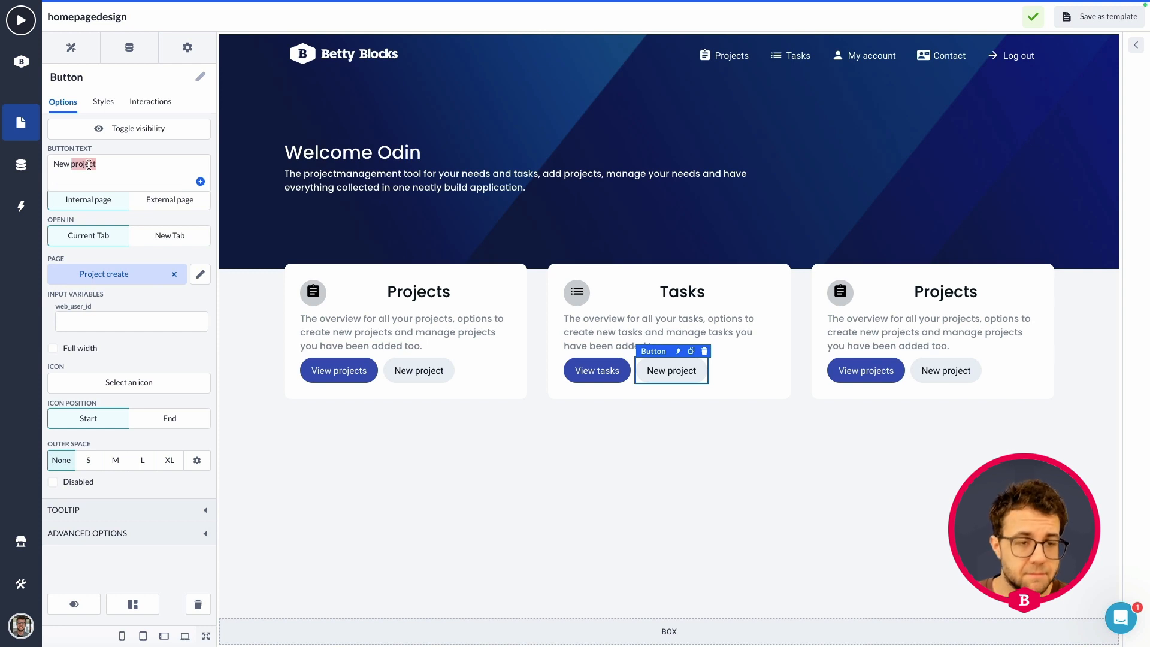
text(tasks)
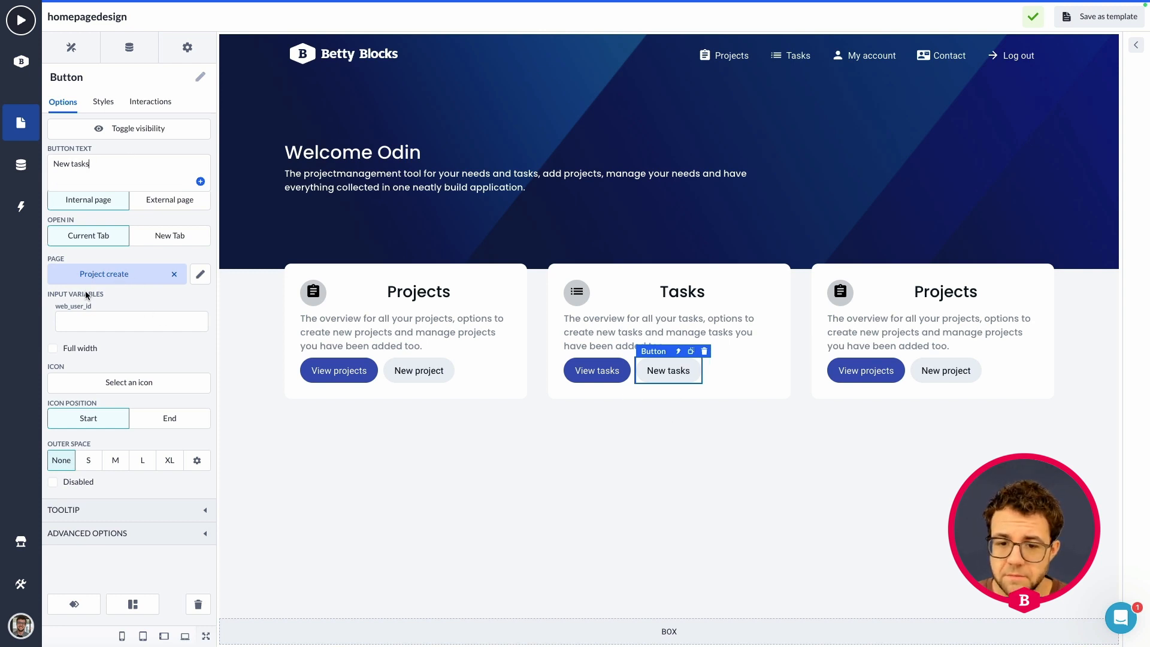
click(118, 282)
click(118, 282)
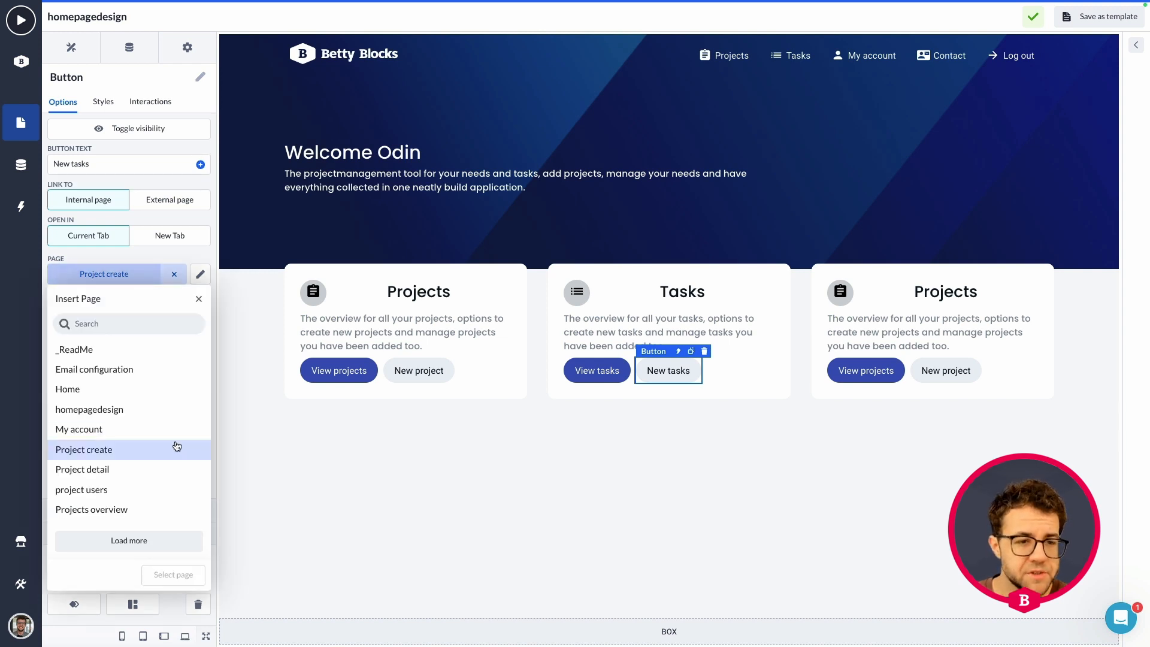
scroll(175, 446, down, 1)
scroll(107, 437, up, 1)
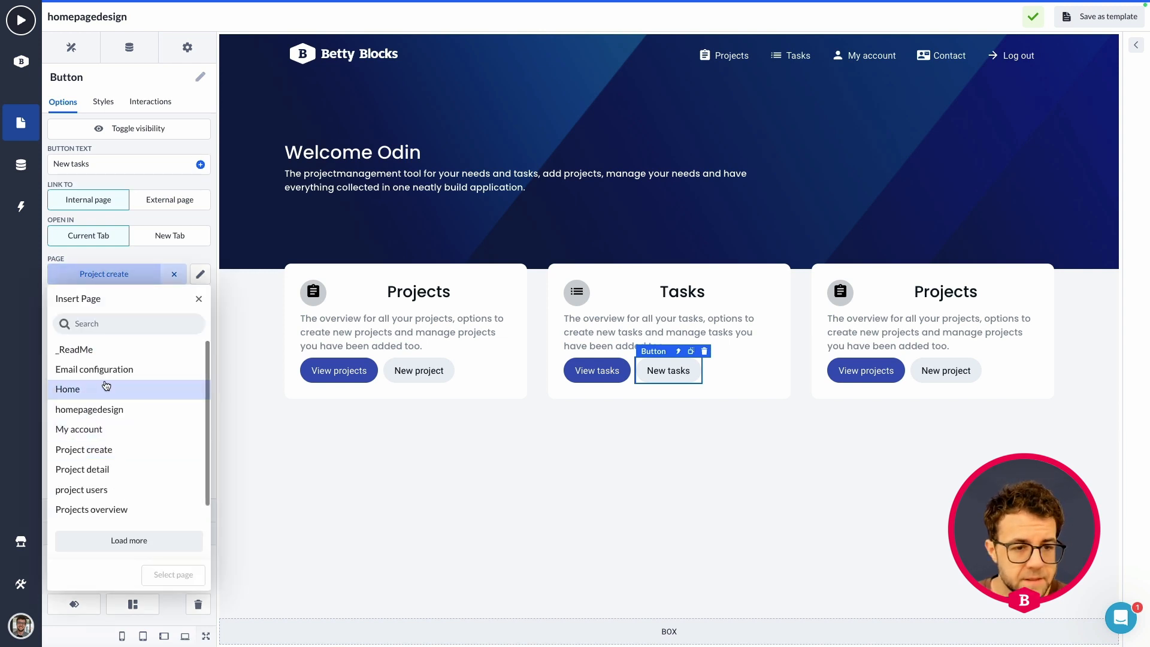
scroll(119, 401, down, 1)
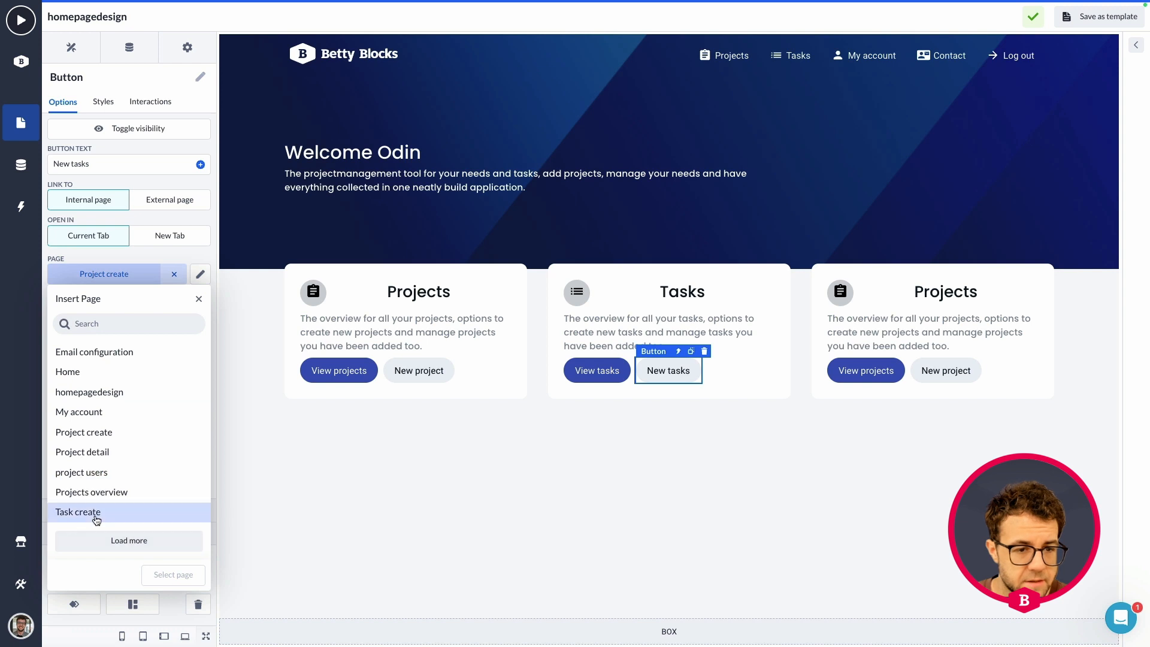
click(96, 513)
click(165, 576)
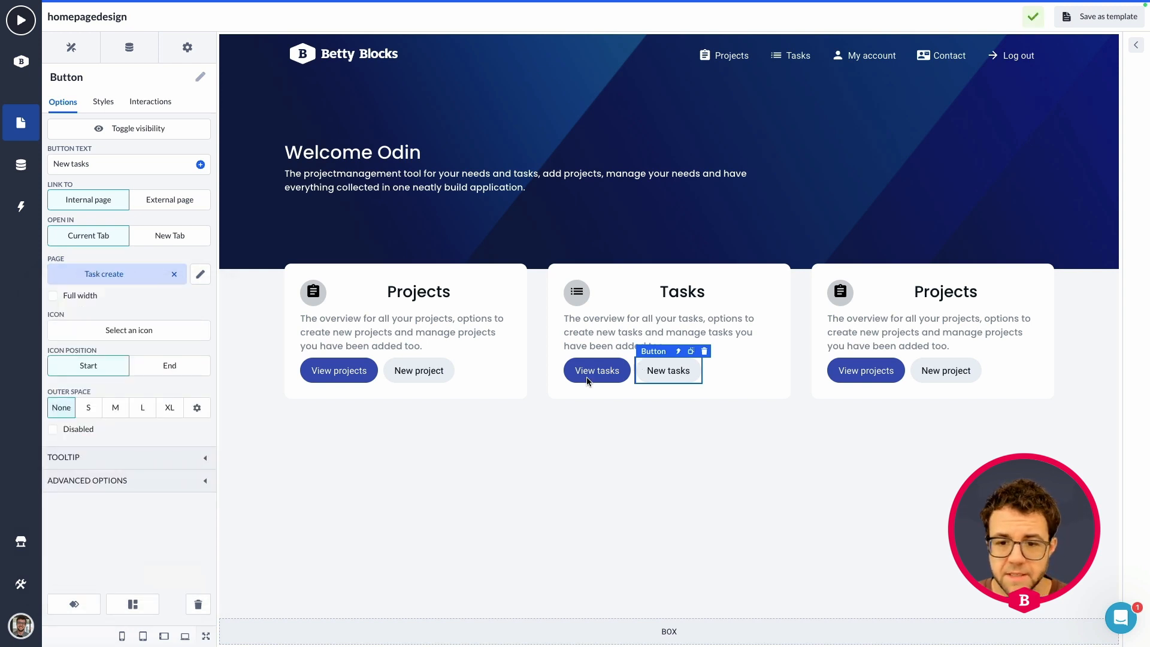
click(674, 442)
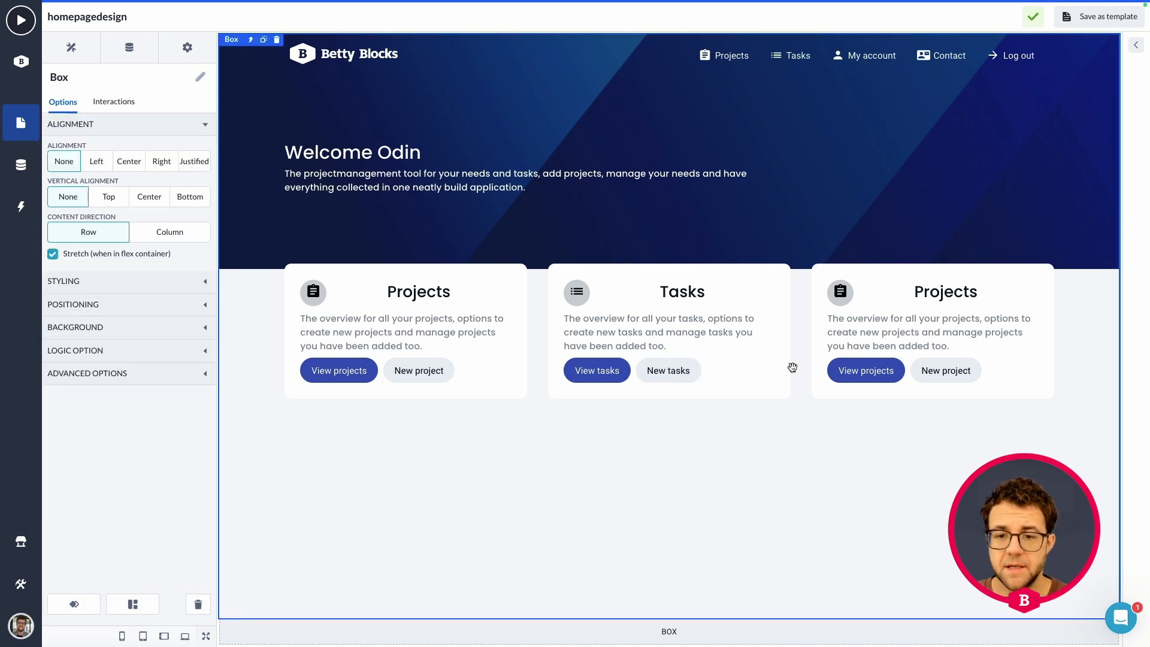
- Change the third card's title text to "Account"
click(932, 299)
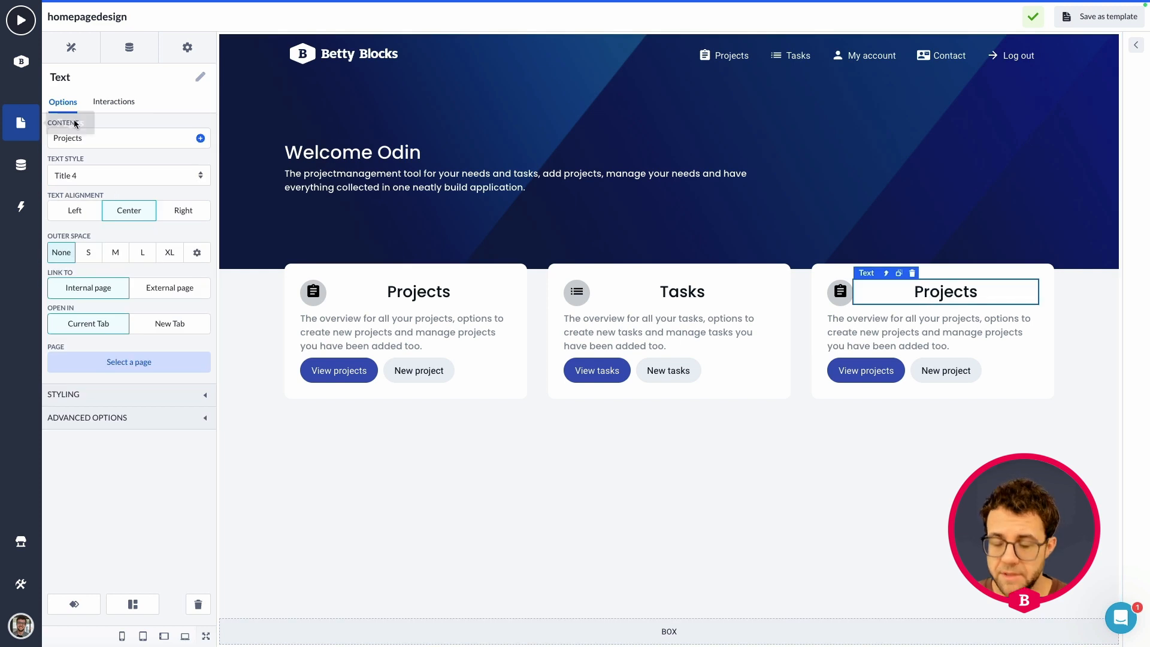
double_click(110, 138)
text(Account)
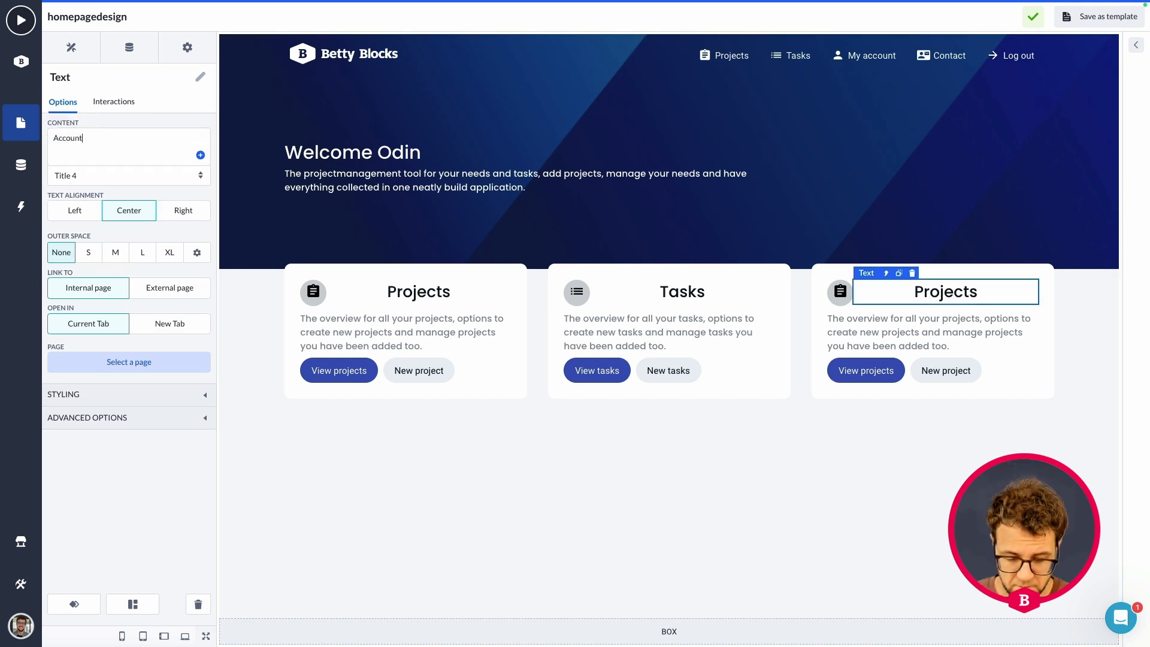
- Search the icons for "person" and change the Account card's badge icon to Person
click(839, 292)
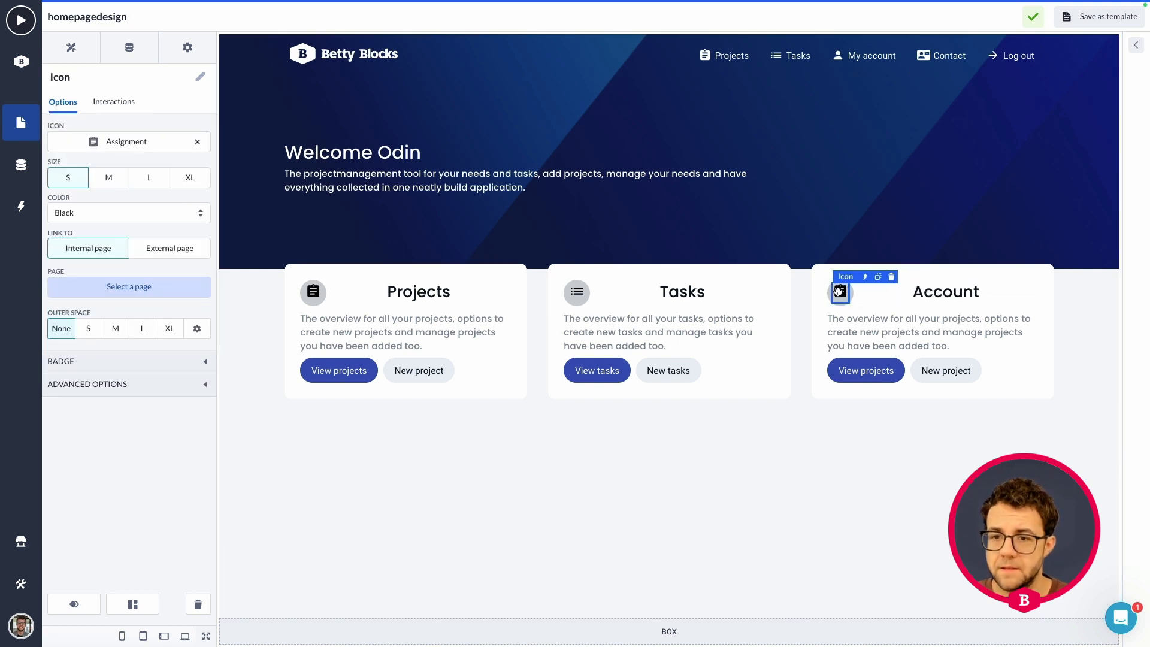
click(123, 148)
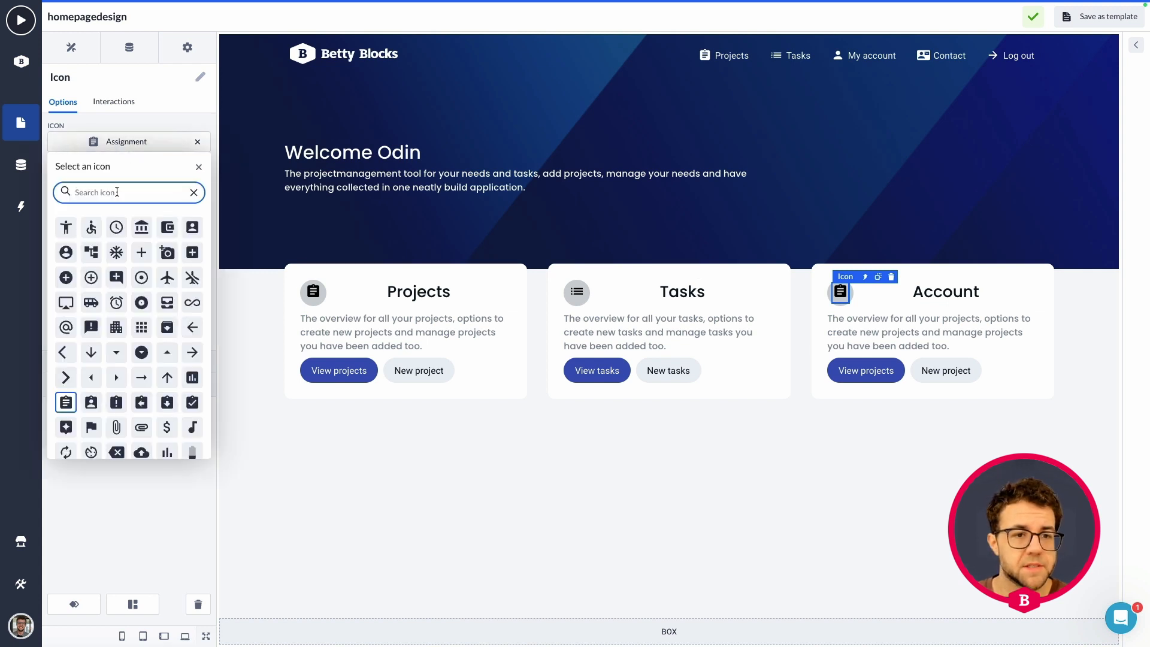
text(person)
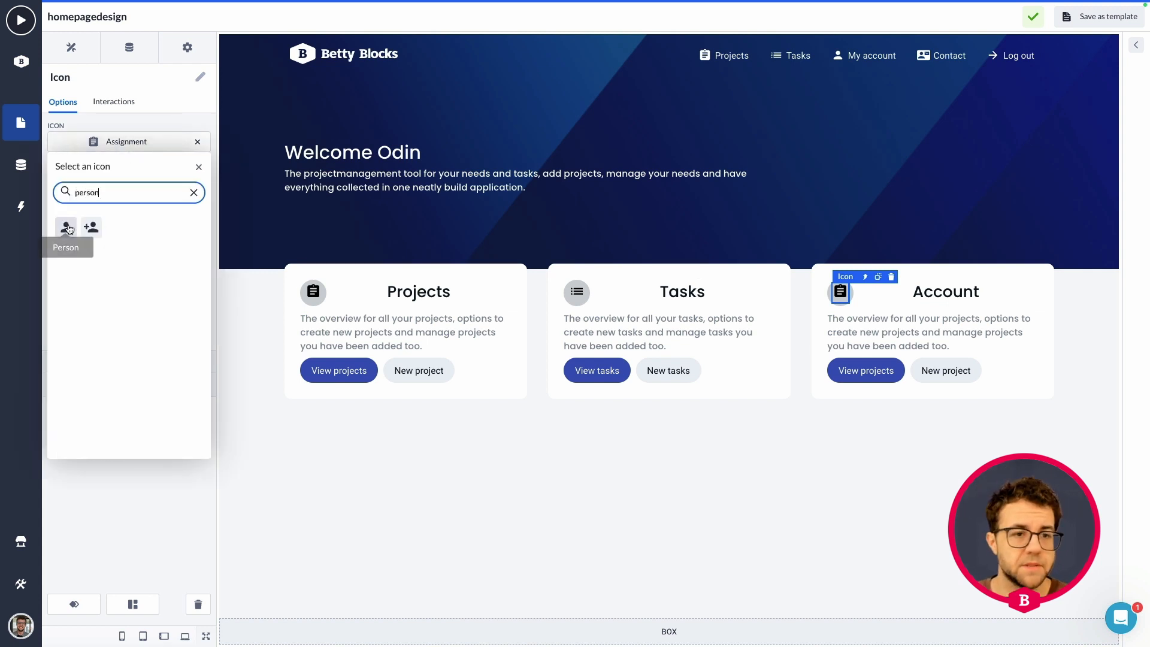
click(66, 228)
- Change the text of the Account card's "View projects" button to "View account"
click(866, 372)
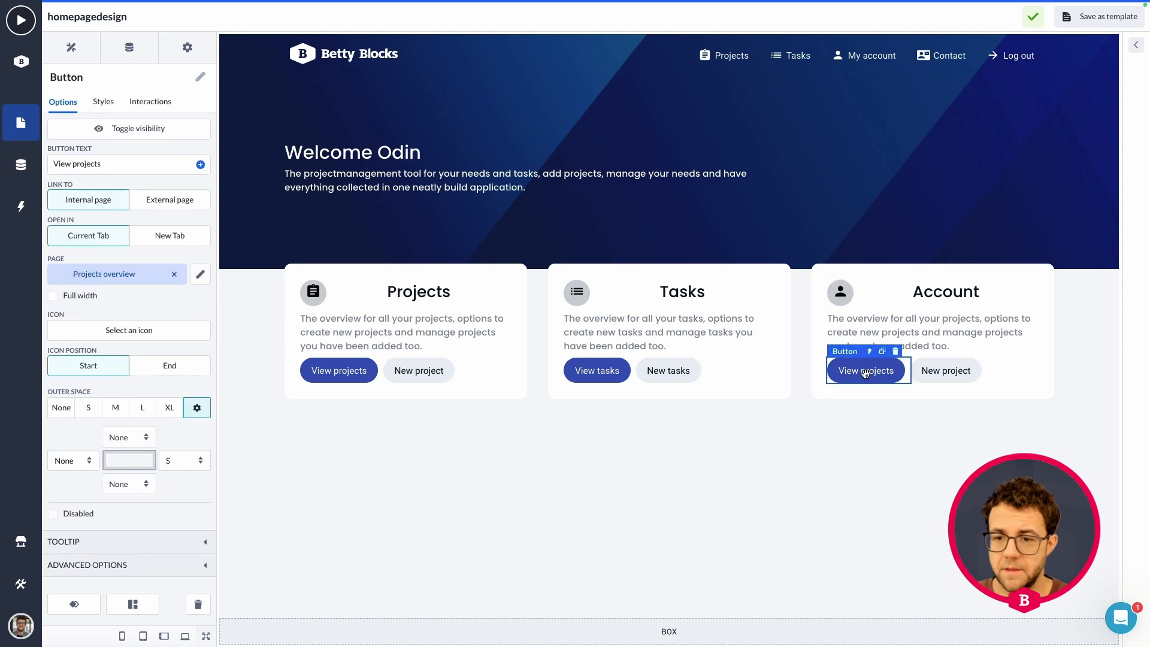
double_click(90, 163)
text(accoun)
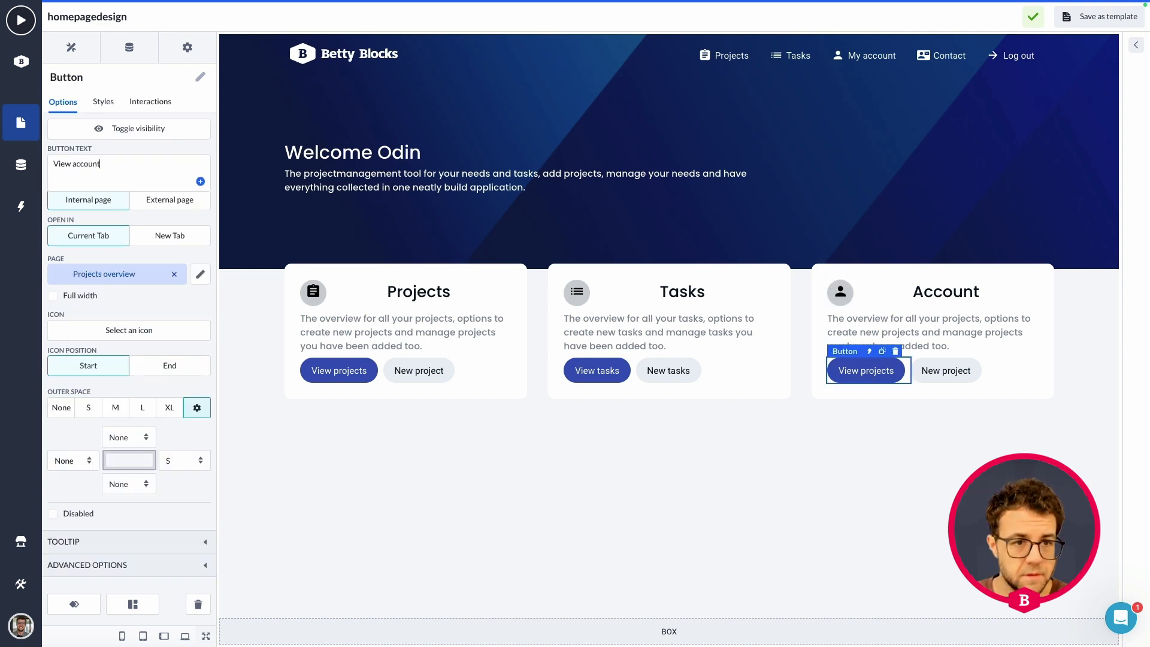
click(795, 465)
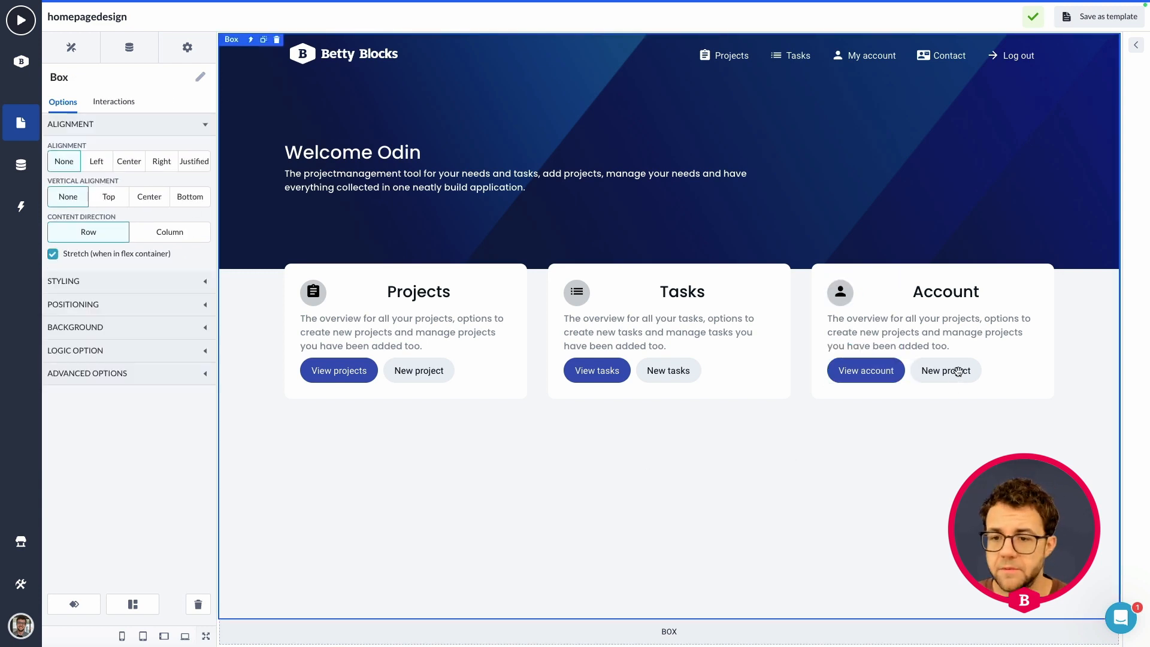
- Delete the "New project" button from the Account card
click(956, 371)
click(977, 352)
click(726, 120)
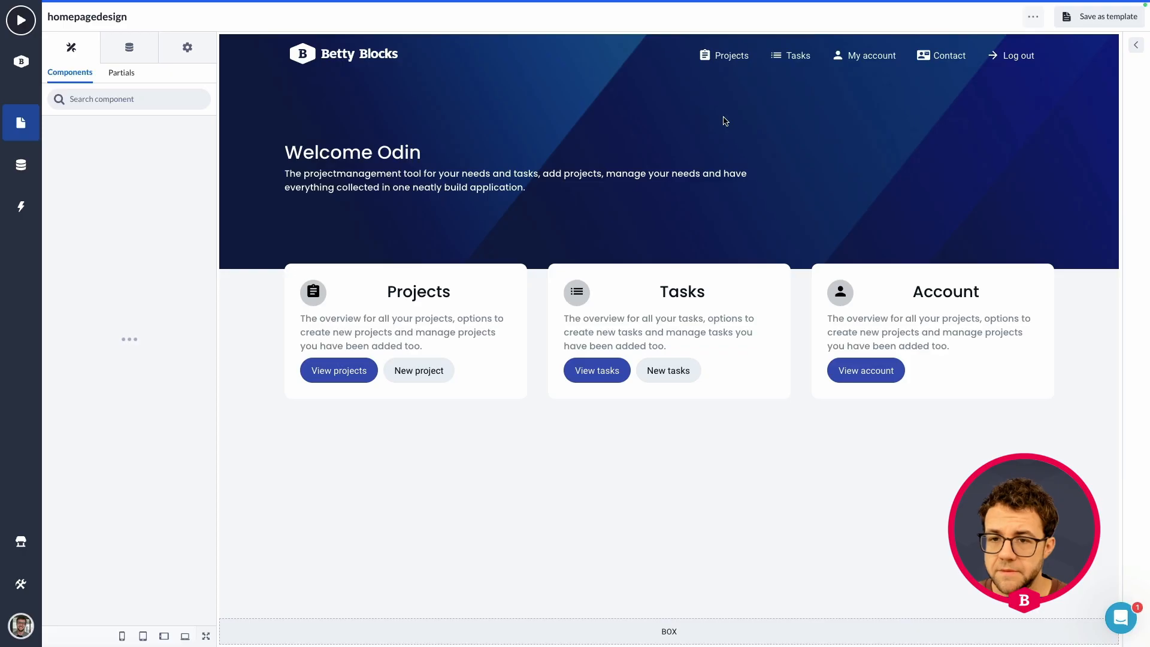
- Replace the Account card's description with "View your account settings, change your profile picture or password. Invite new users to the application"
click(878, 347)
triple_click(136, 144)
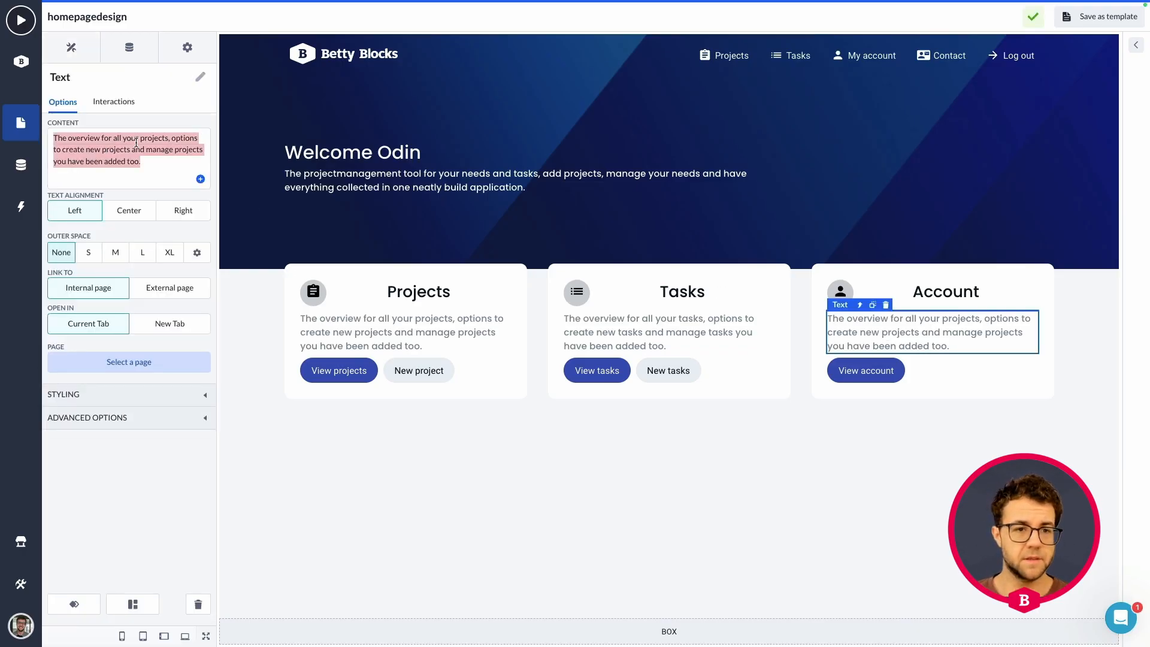
text(Acces y)
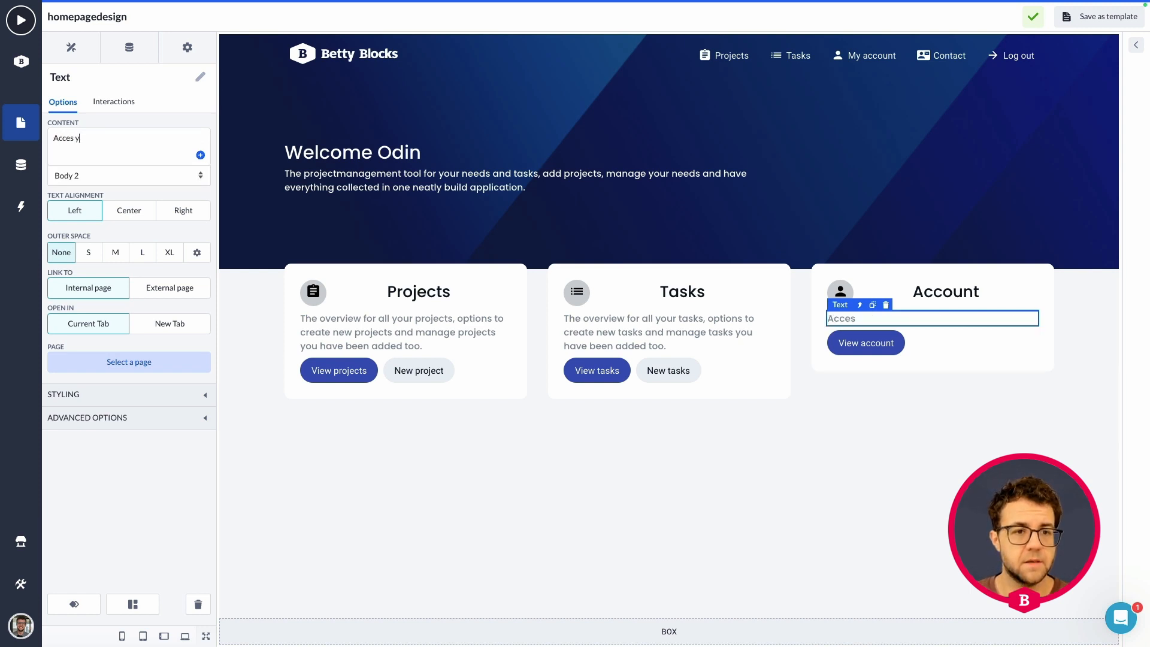
text(ou)
key(super+BackSpace)
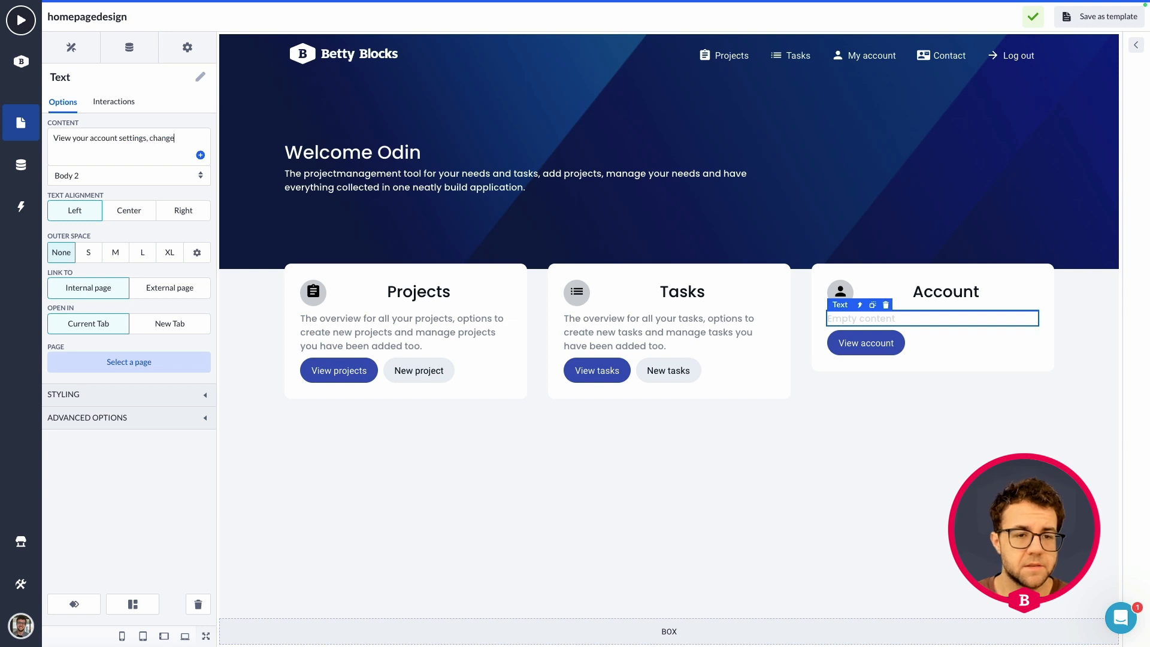
text(r profile picture or password.)
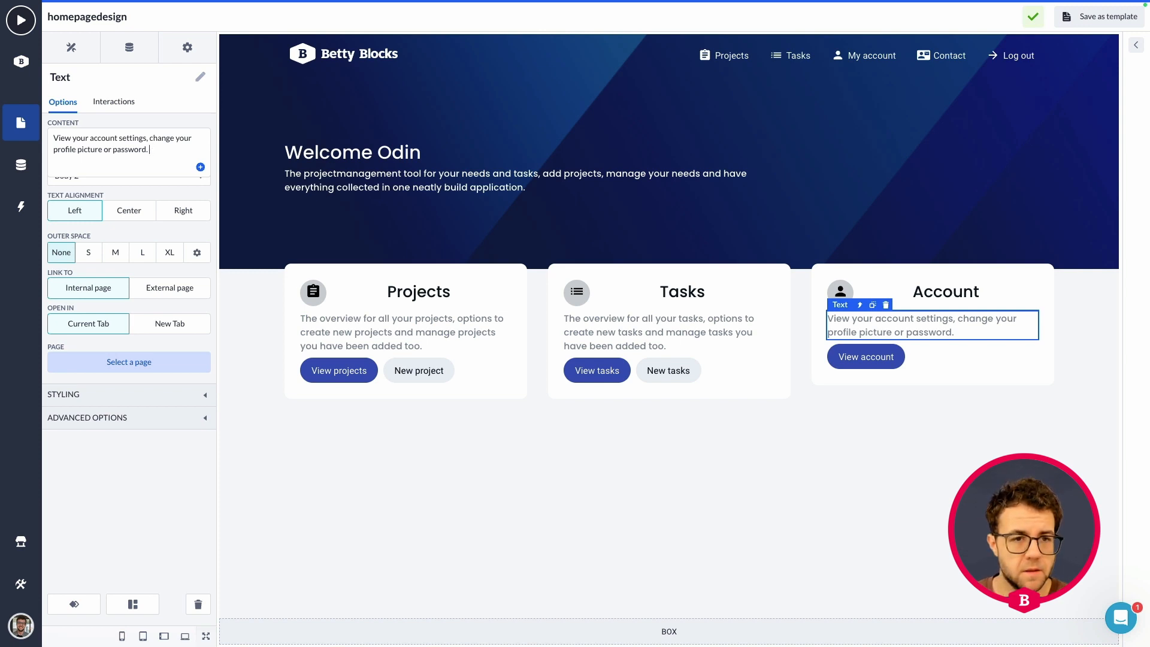
text(new users to the application)
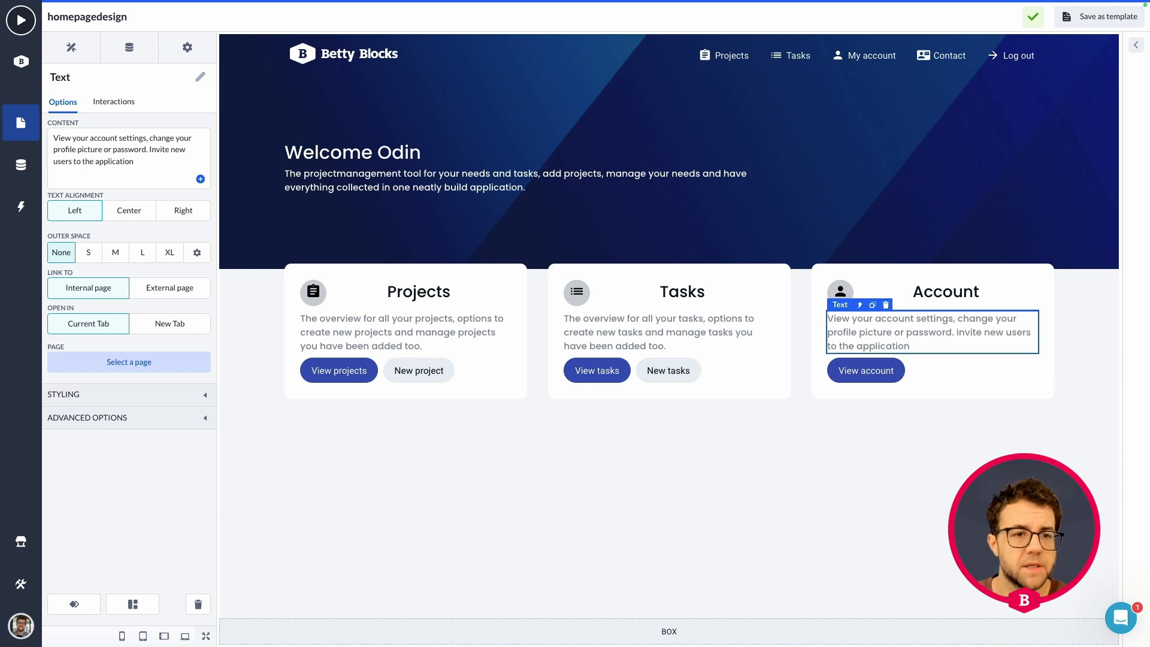
click(534, 505)
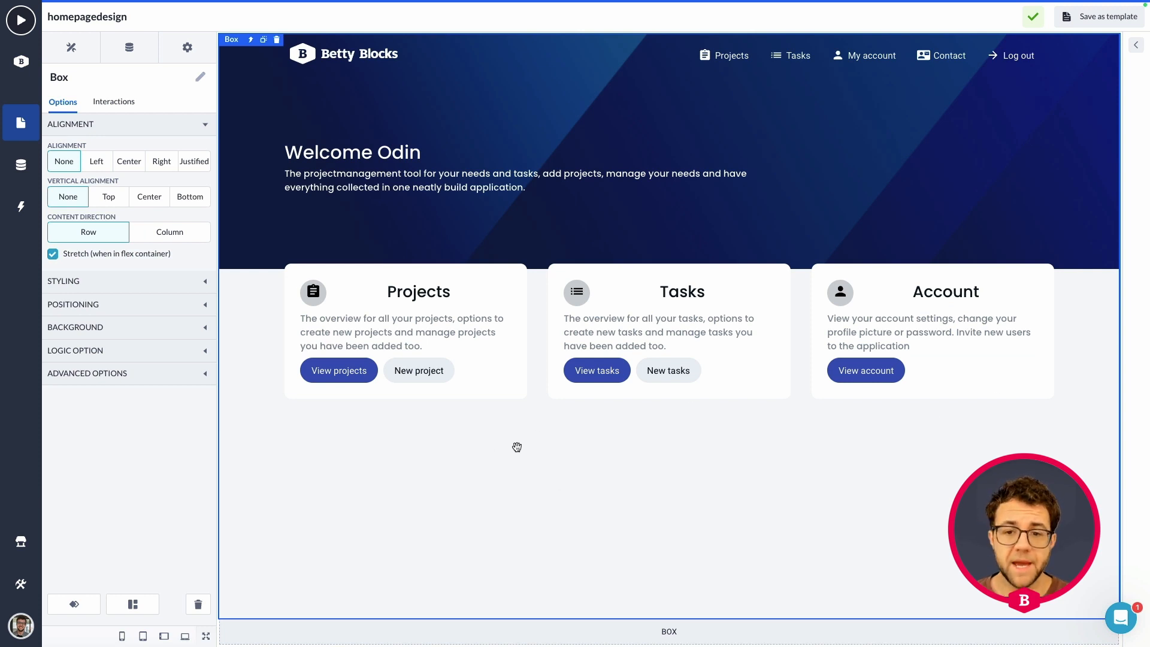
- Shift the box around the card row further up over the hero, trying a top position of -70 px and settling slightly lower
click(282, 299)
click(316, 248)
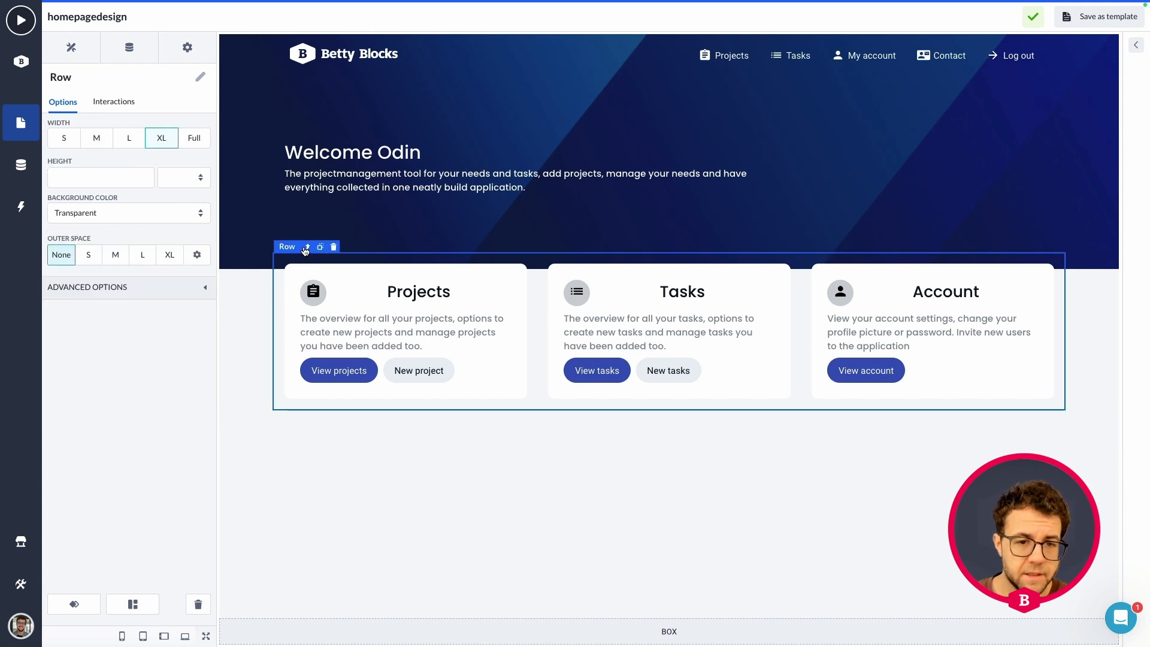
click(307, 246)
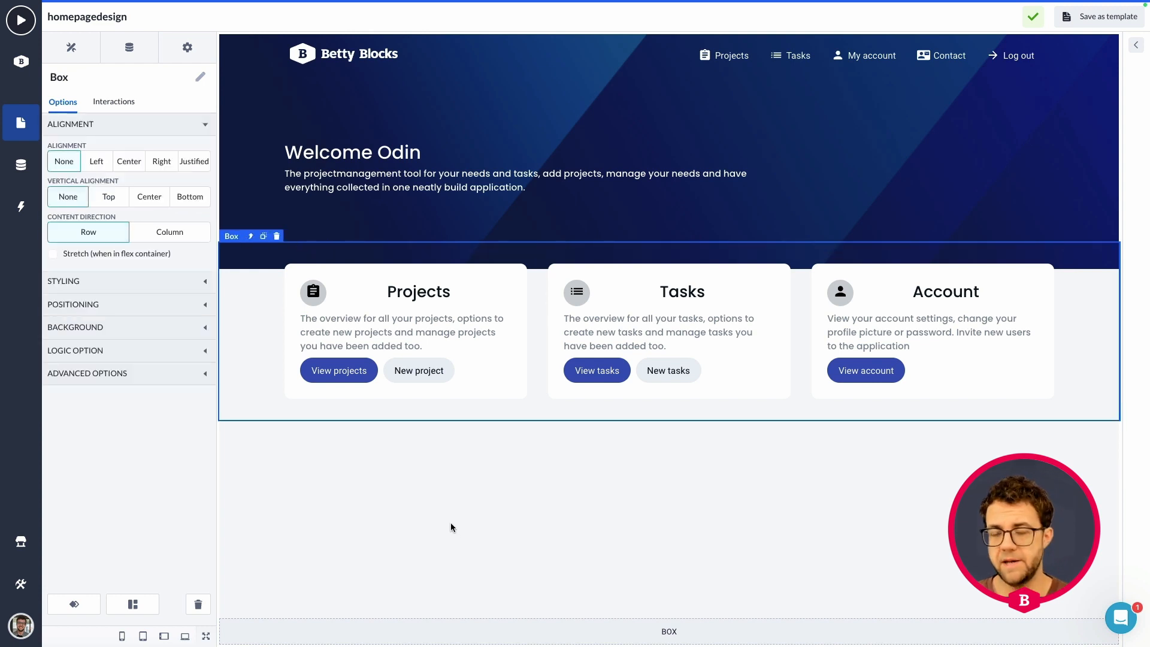
click(120, 286)
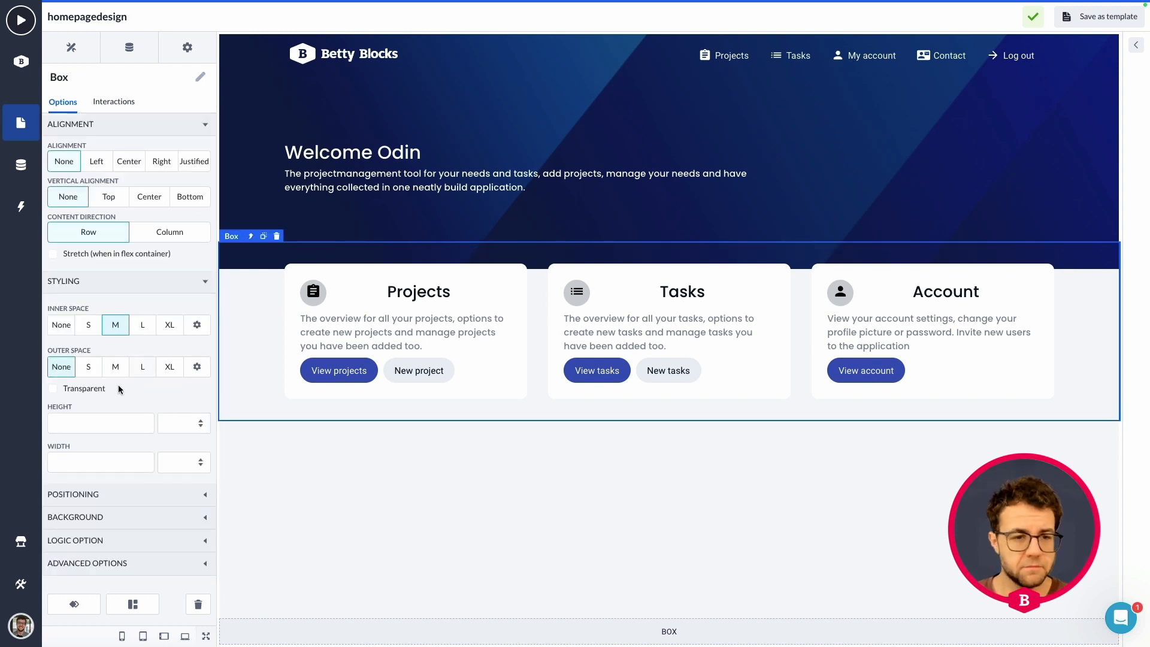
click(107, 495)
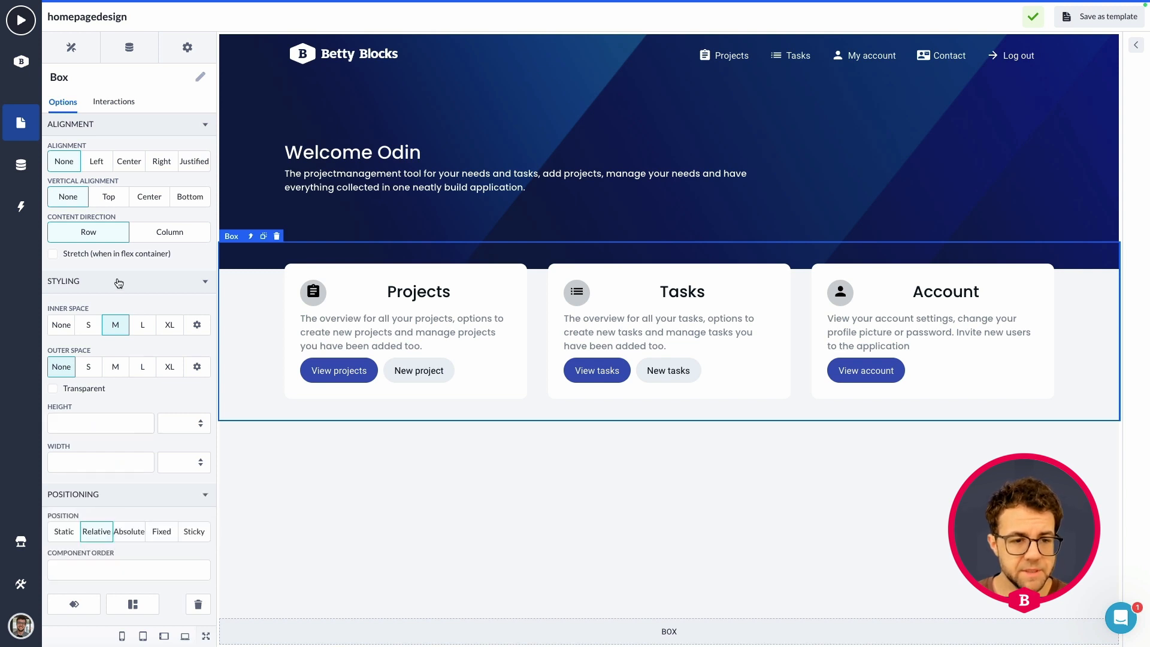
scroll(126, 419, down, 4)
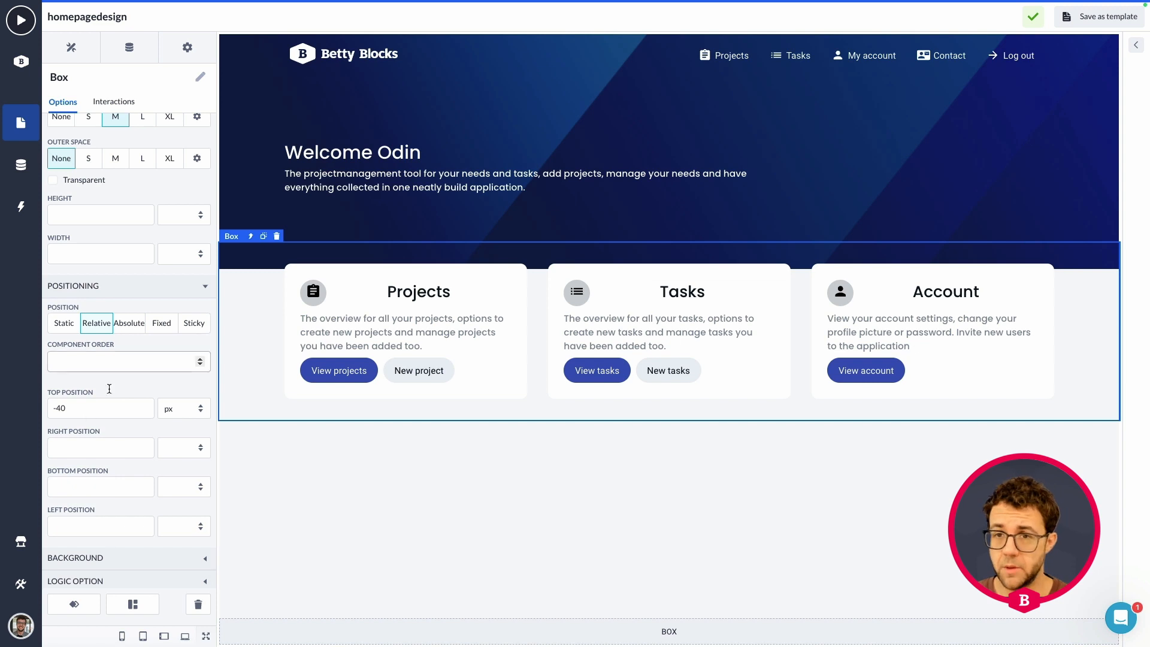
click(62, 410)
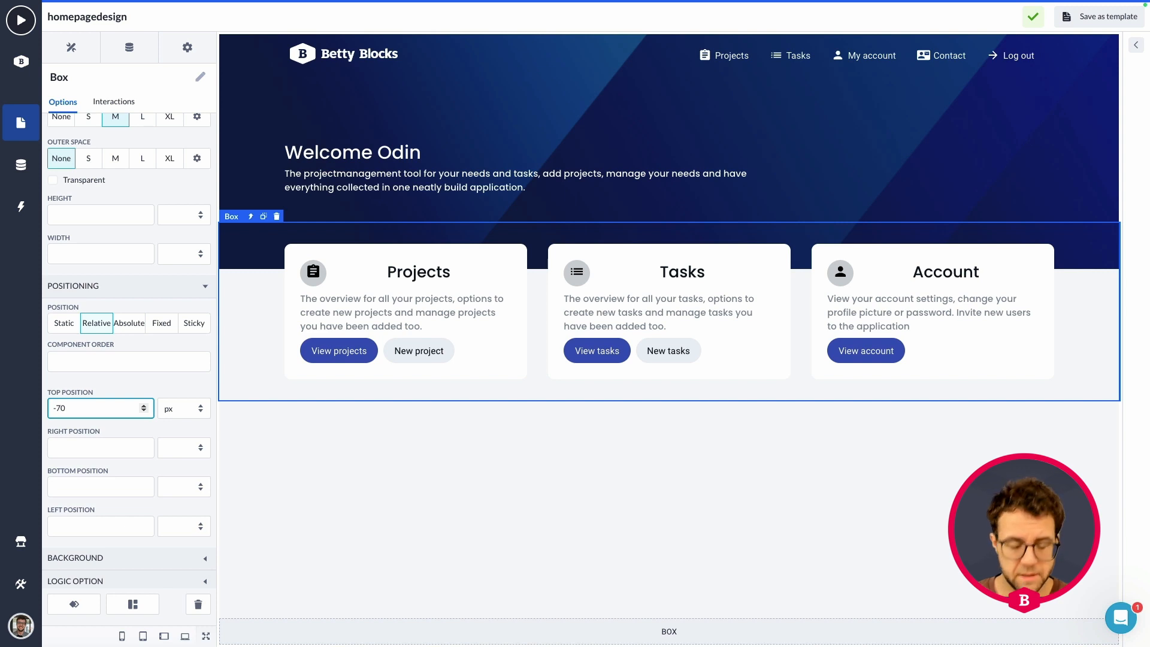
- Set the background color opacity of the page's outer box to 70
click(499, 570)
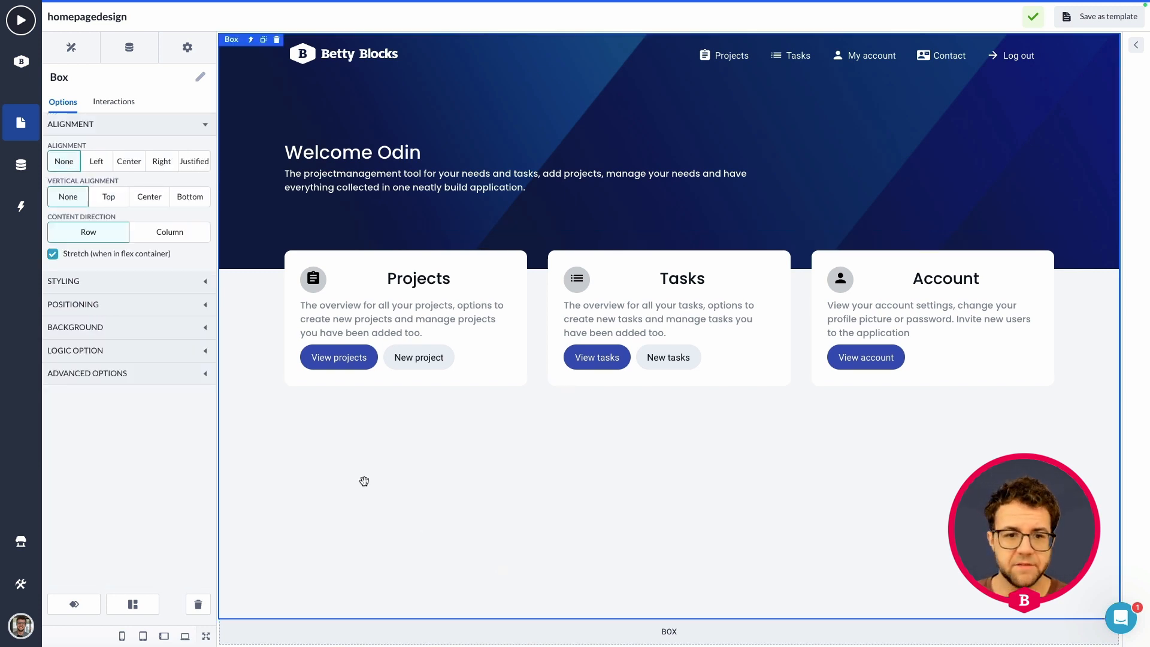
click(99, 327)
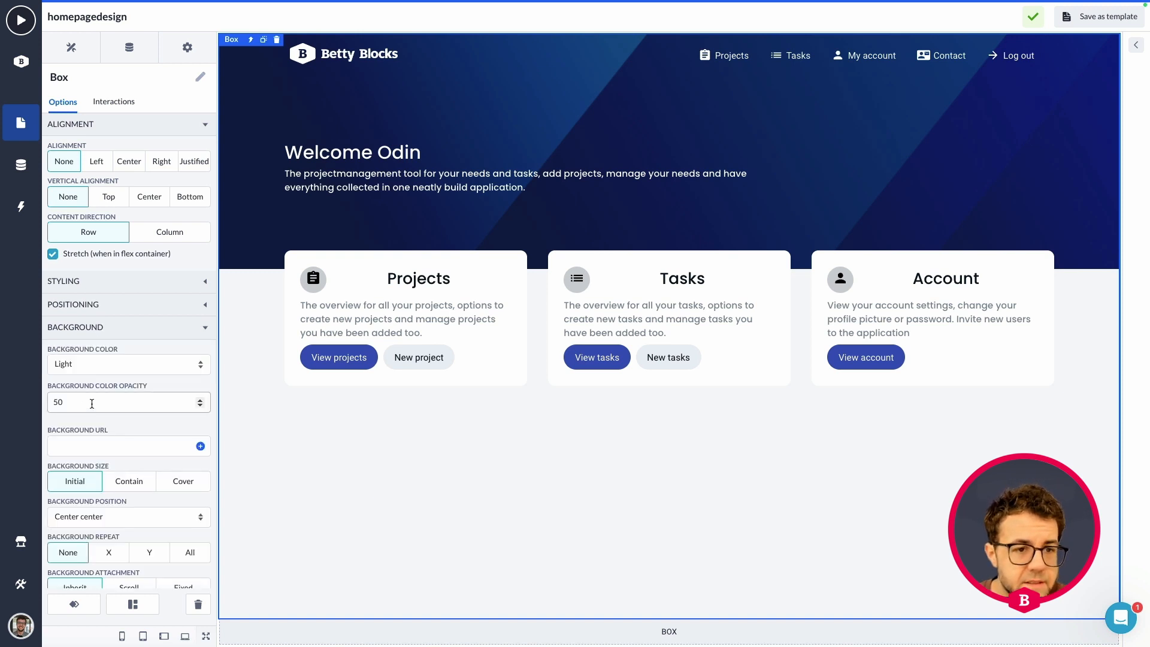
click(71, 404)
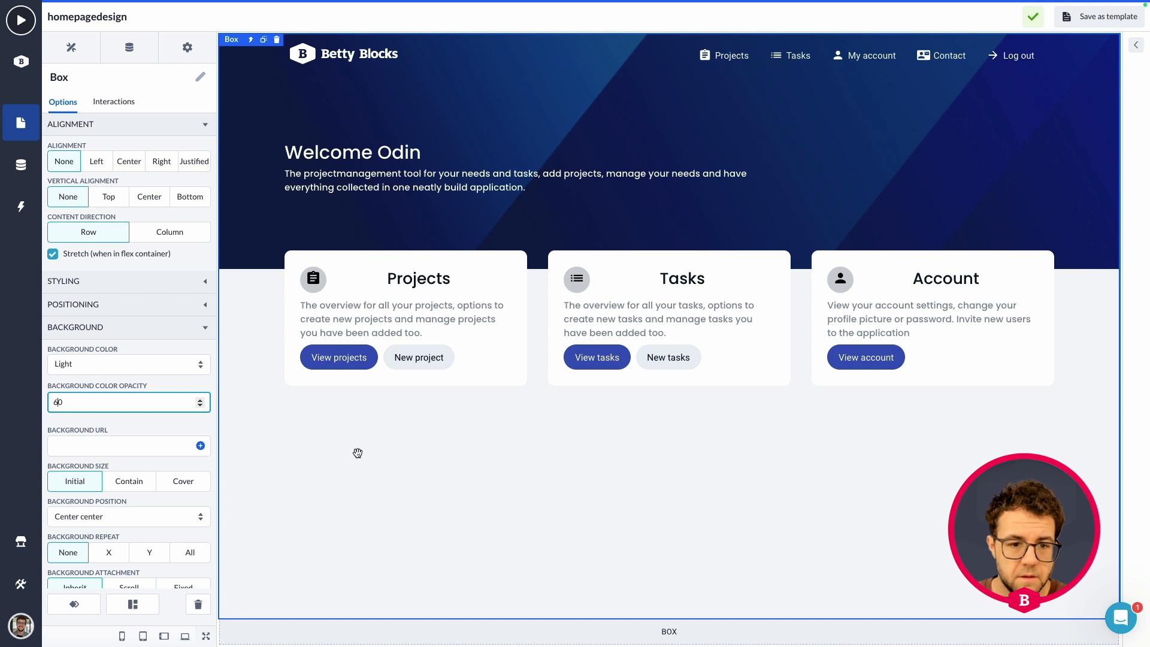
key(BackSpace)
text(7)
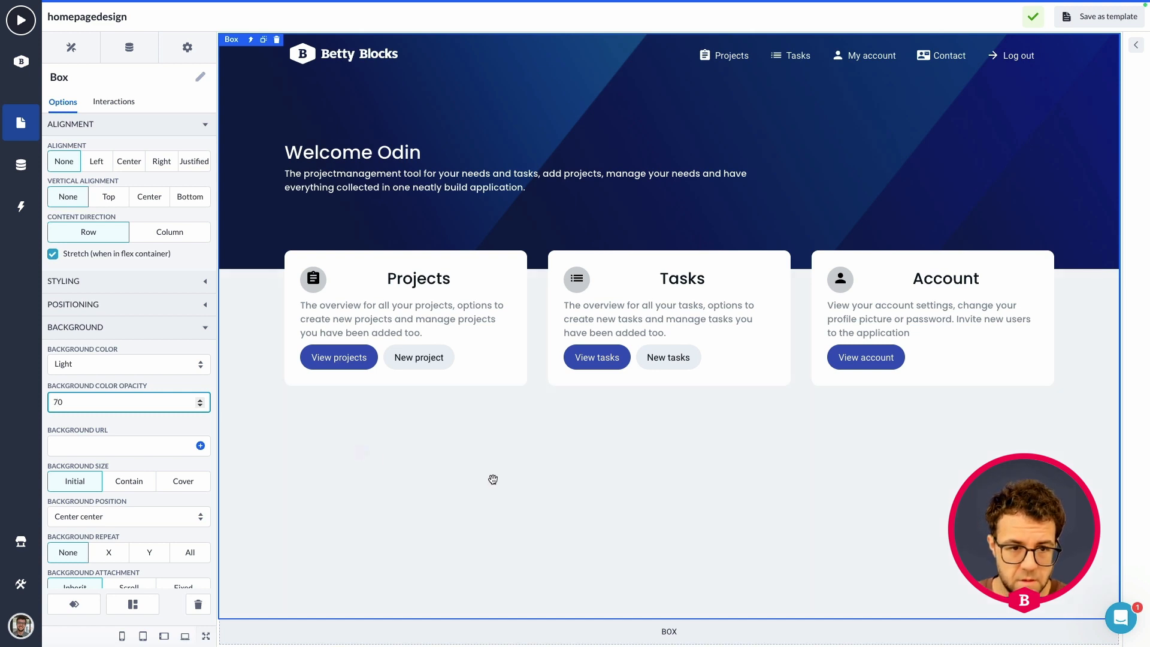
click(605, 142)
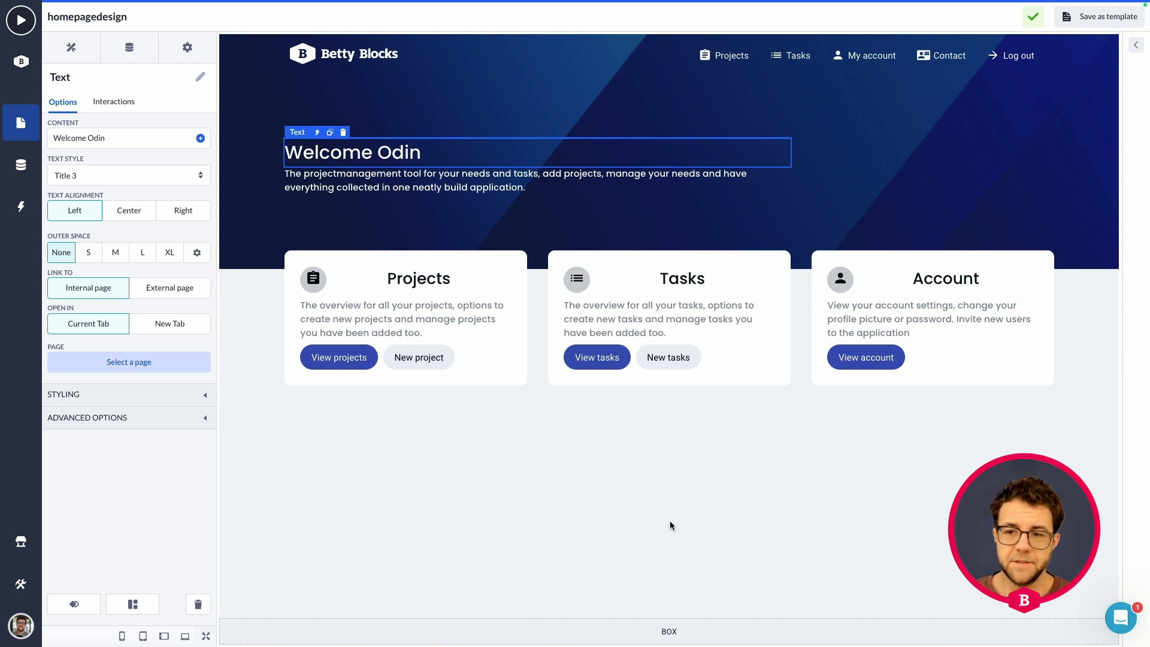
- Add a 1 Column layout to the empty box at the page's foot and set the column's inner space to None
click(502, 479)
click(82, 41)
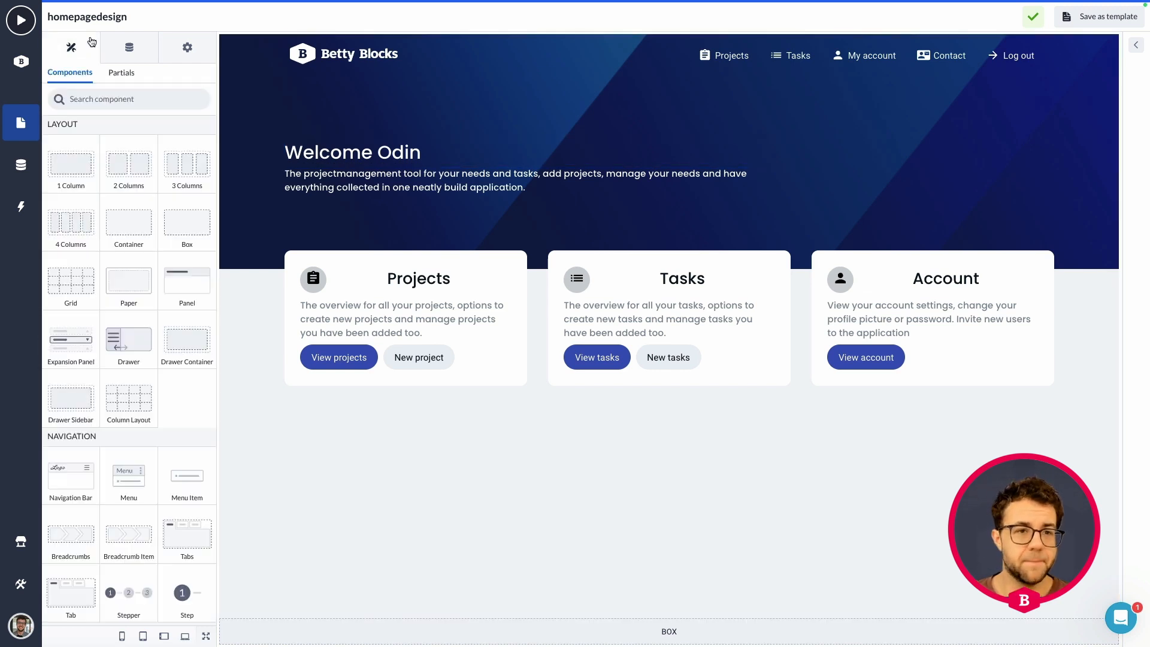
drag(70, 166, 649, 633)
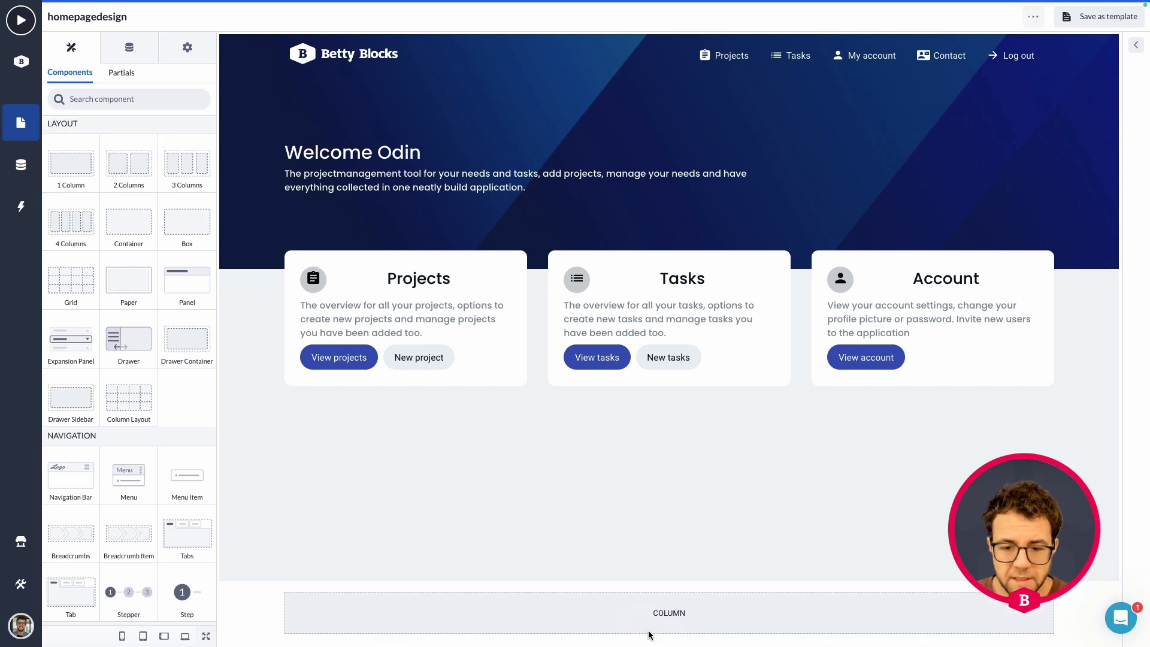
click(541, 606)
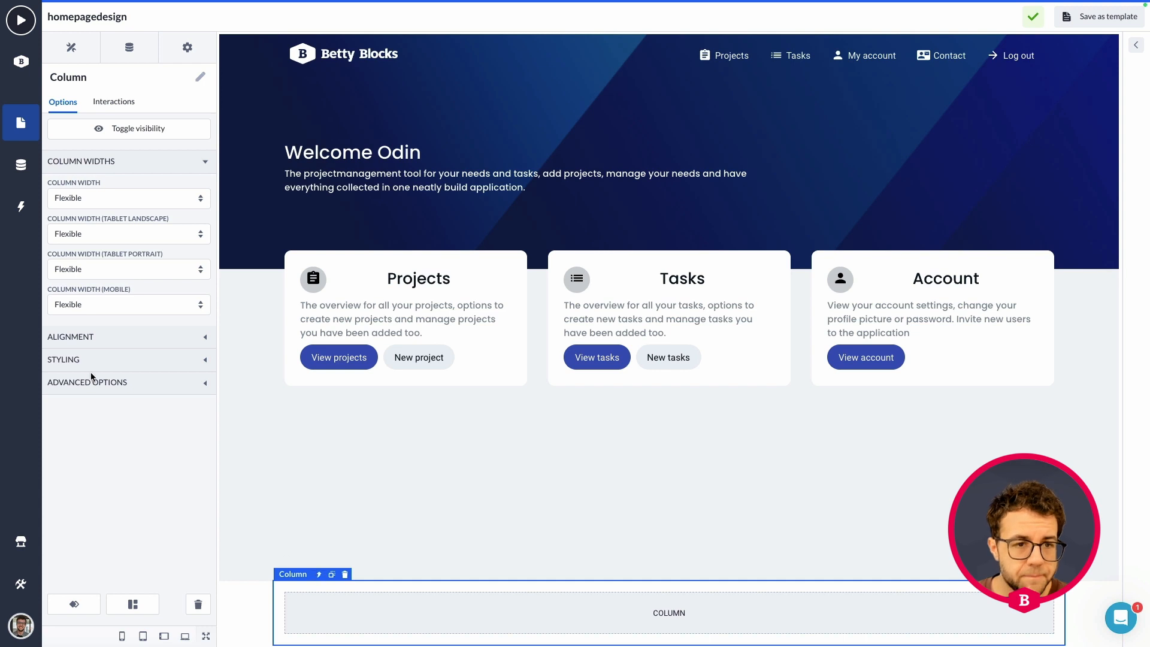
click(93, 339)
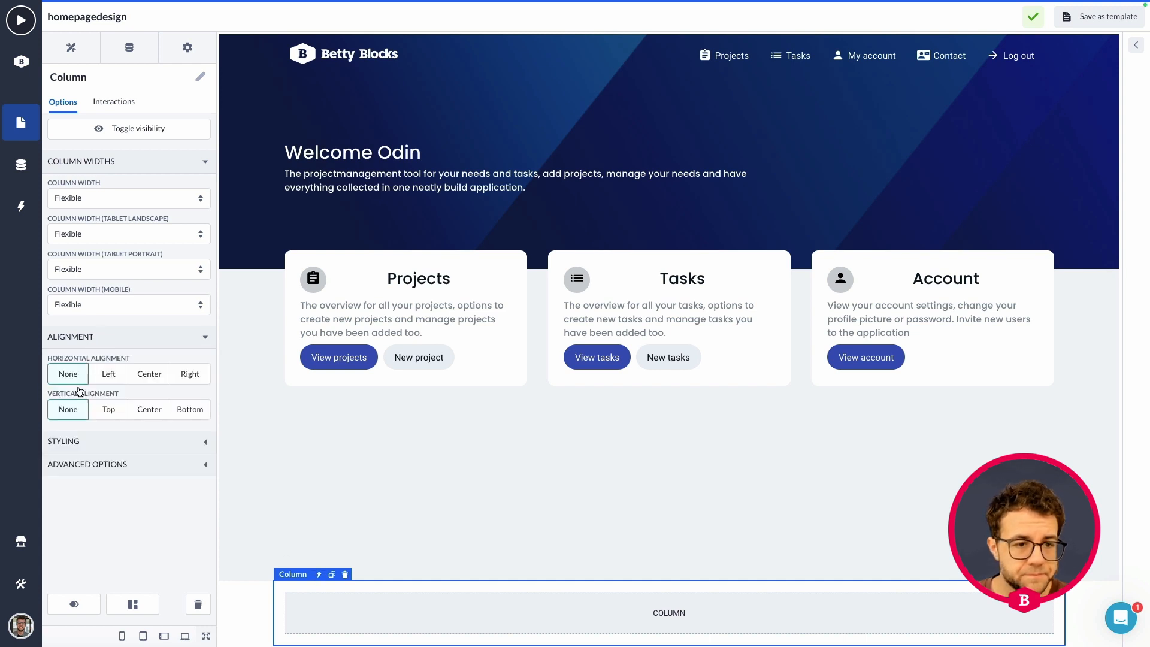
click(75, 442)
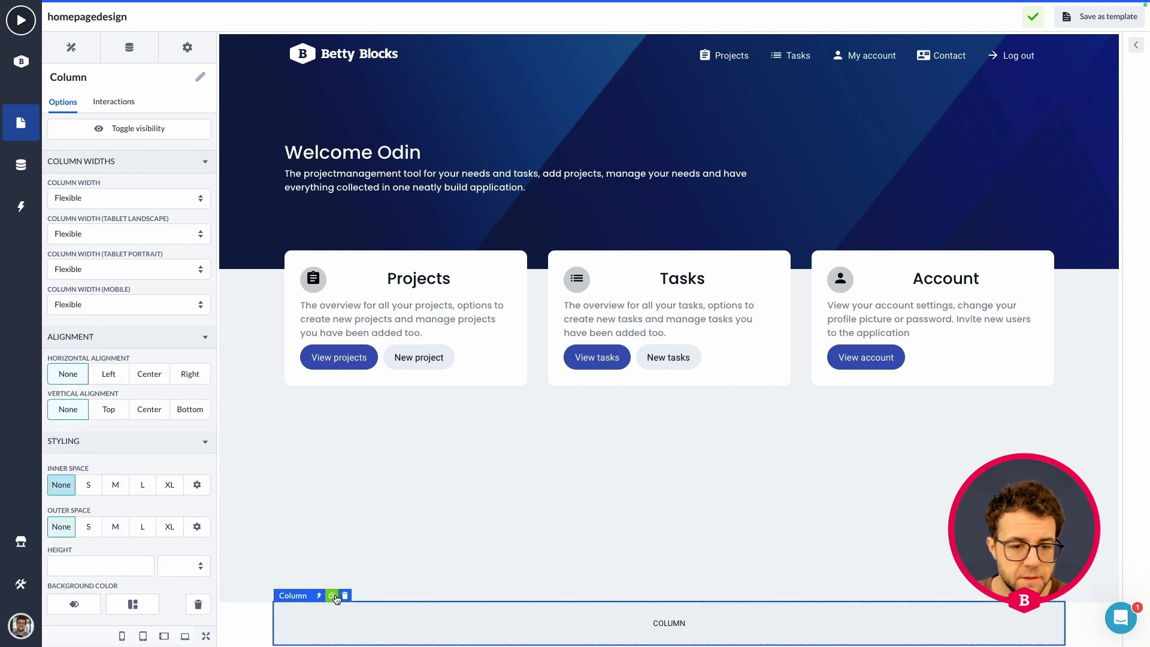
- Add a centered text component to the footer column, reading "Made by" followed by the maker's first name
click(68, 54)
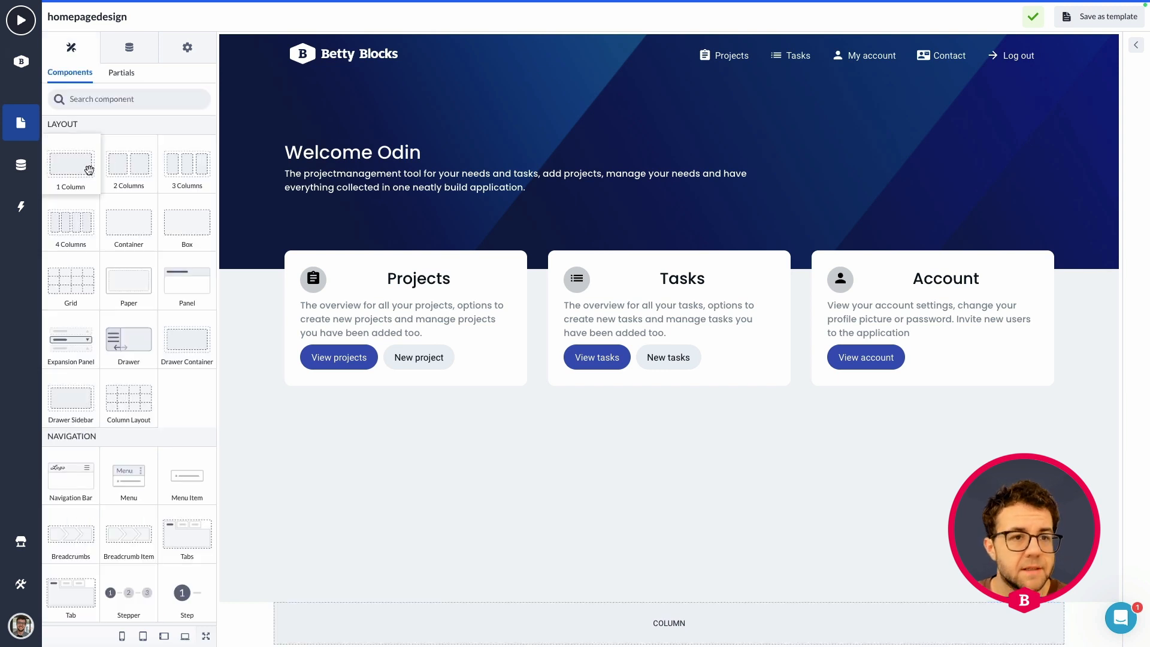
scroll(90, 168, down, 5)
drag(129, 468, 577, 615)
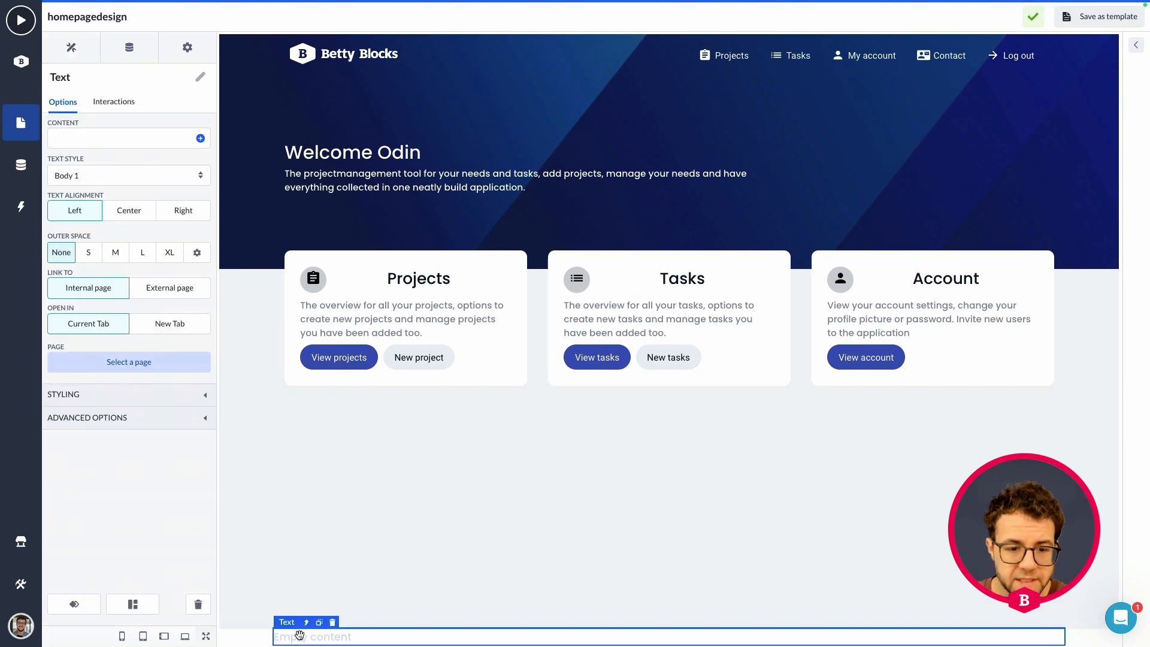
click(129, 211)
click(105, 133)
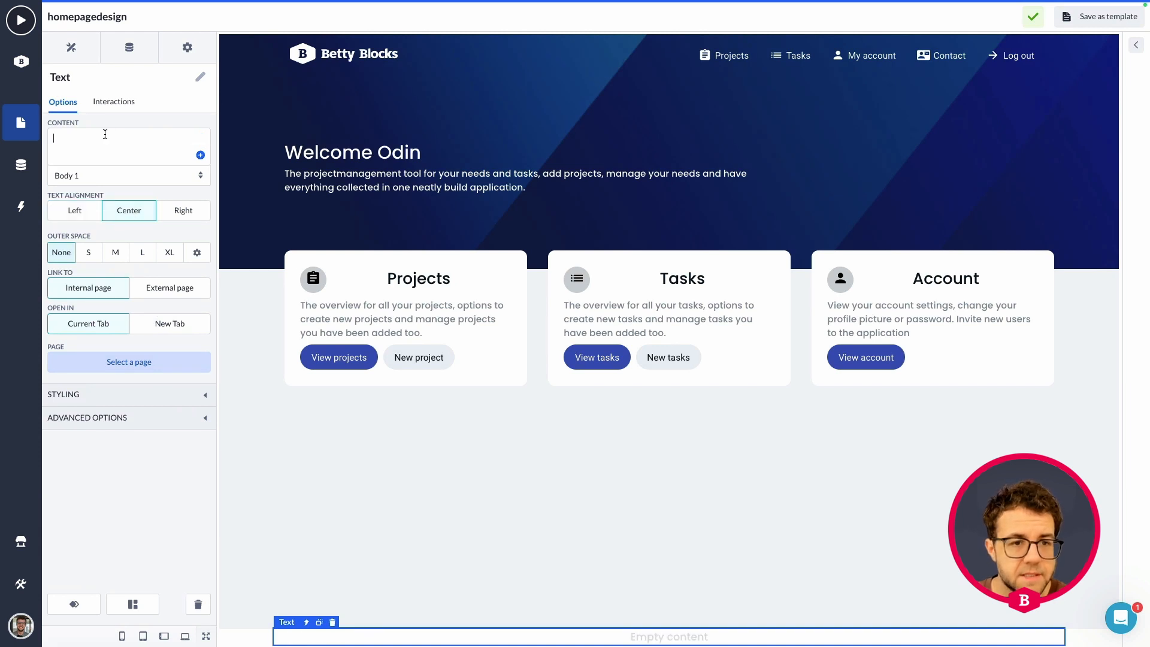
text(Made by Odin)
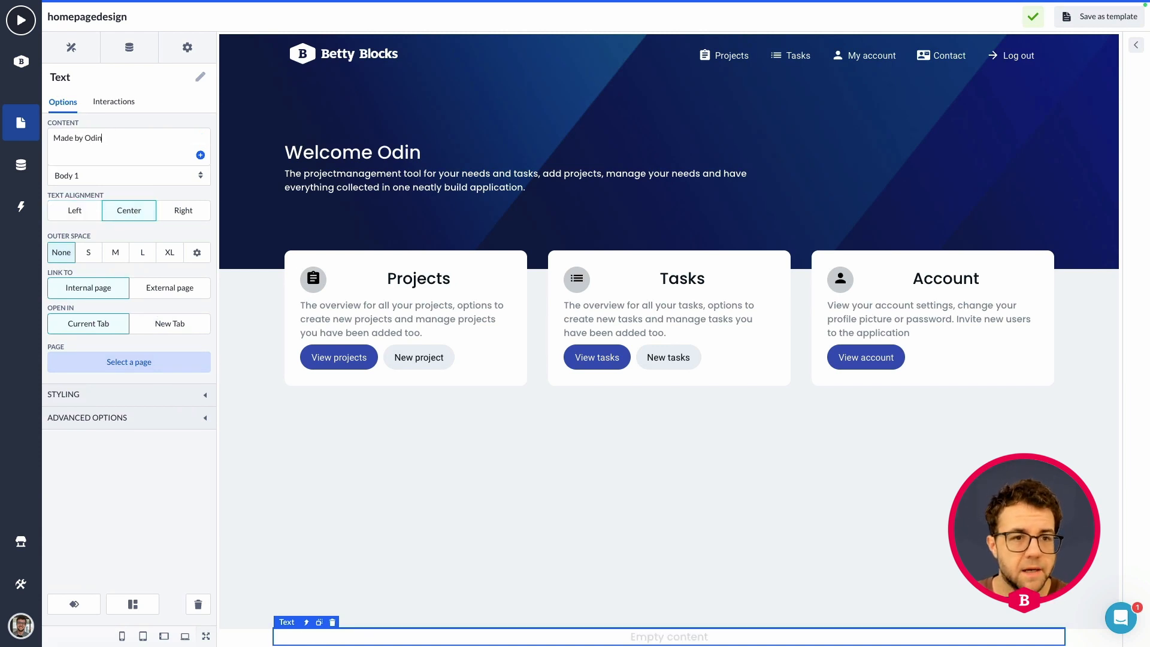
- Try Light as the footer text's color, and settle on Medium
click(101, 394)
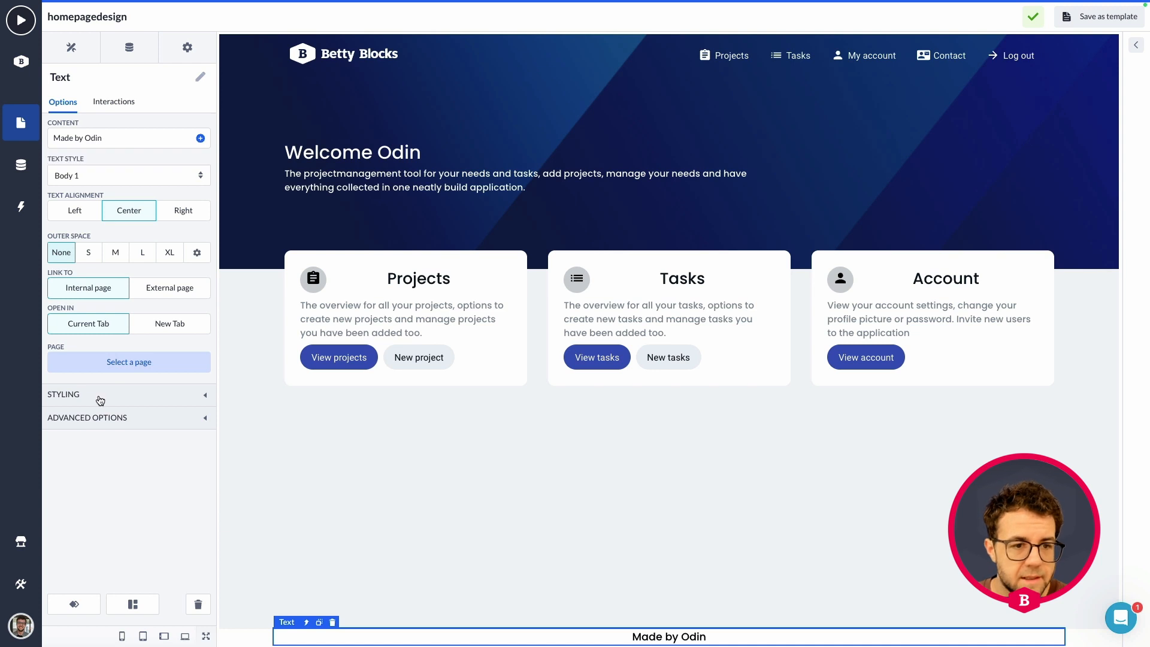
click(92, 431)
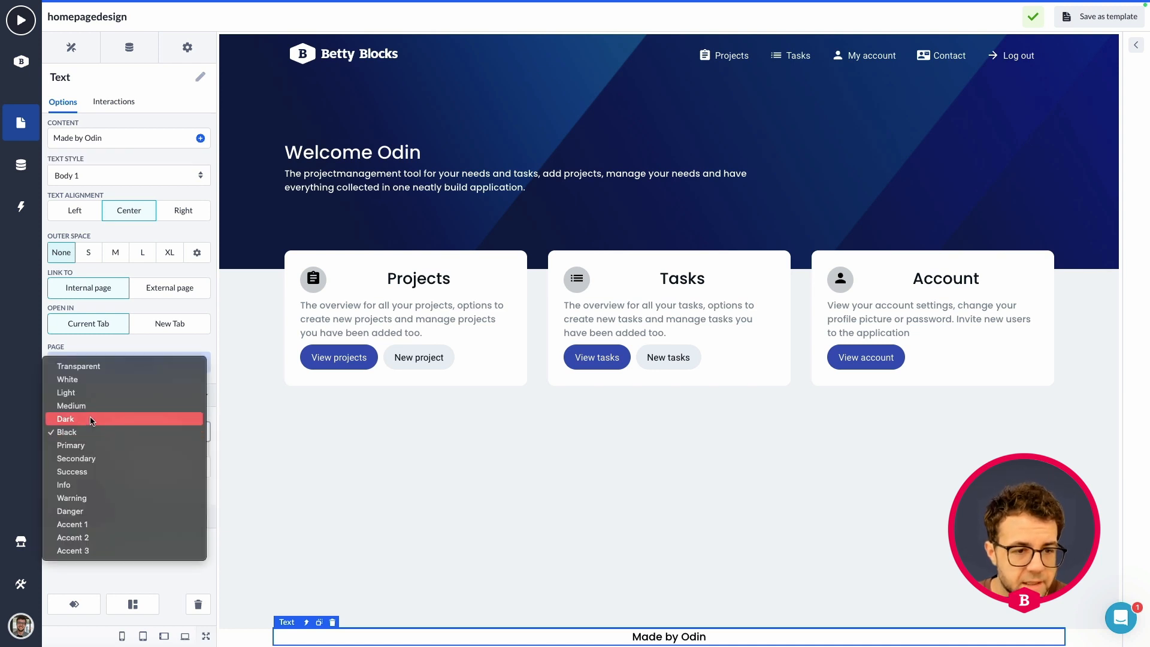
click(89, 393)
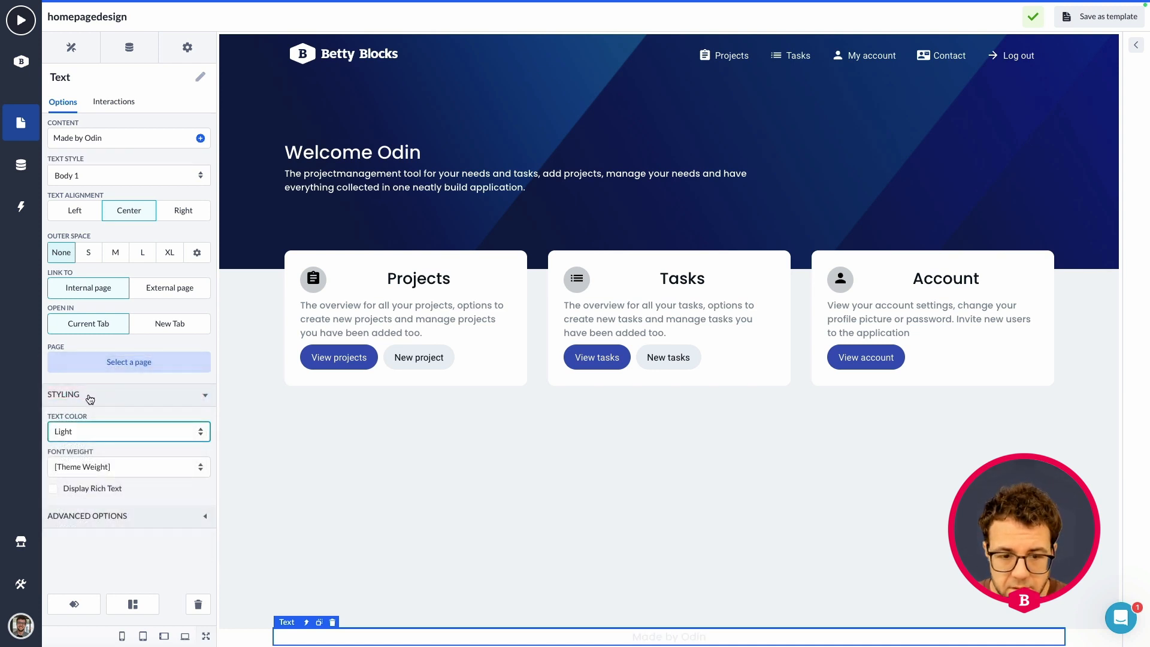
click(78, 436)
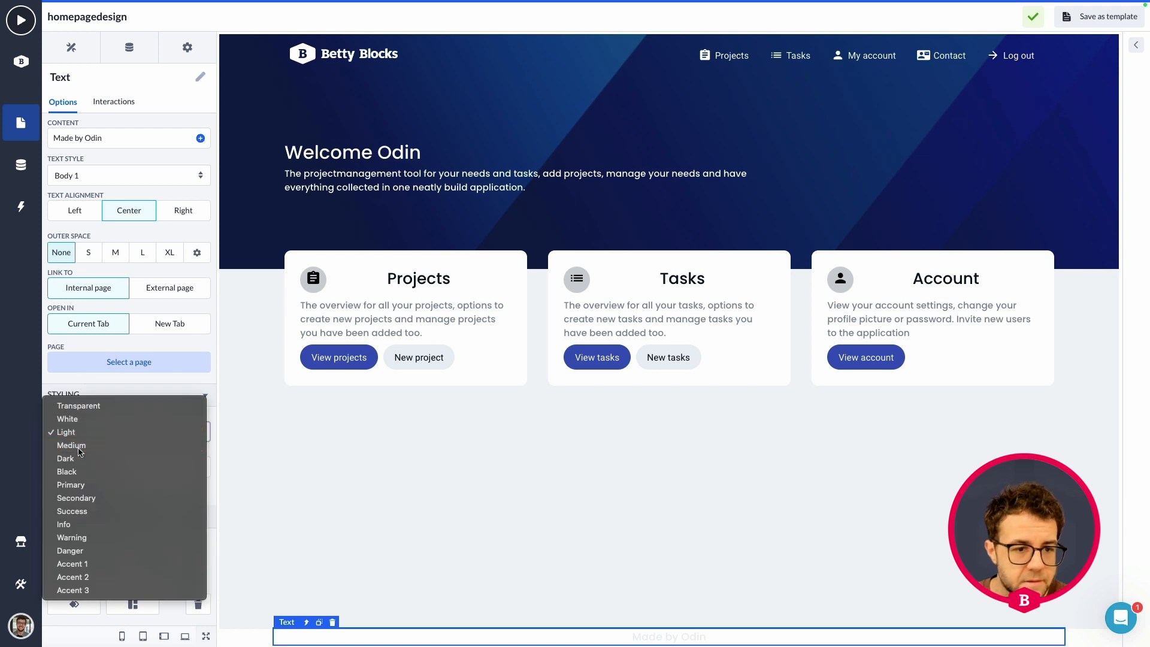
click(76, 444)
- Open a preview of the finished homepage
click(418, 516)
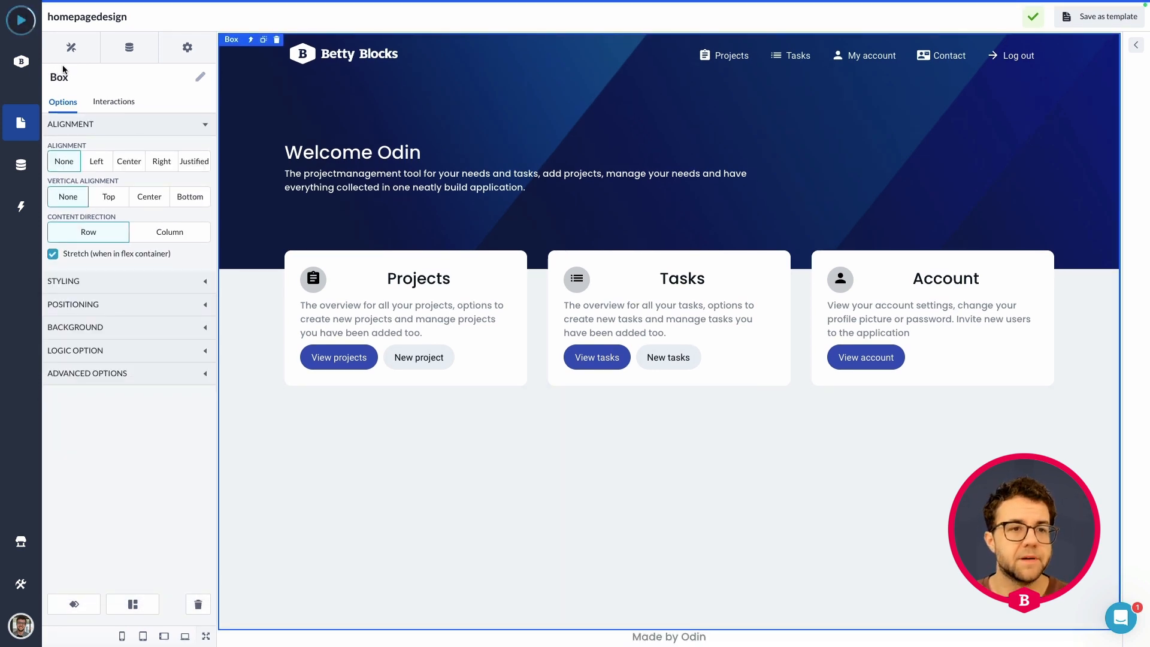
click(30, 26)
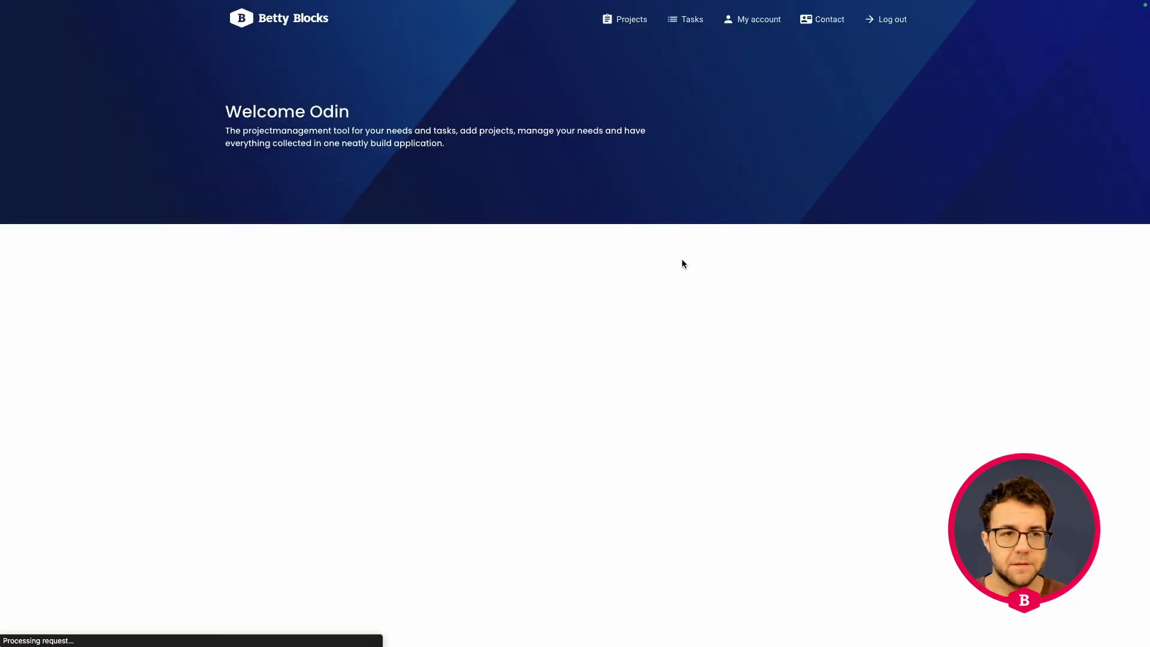